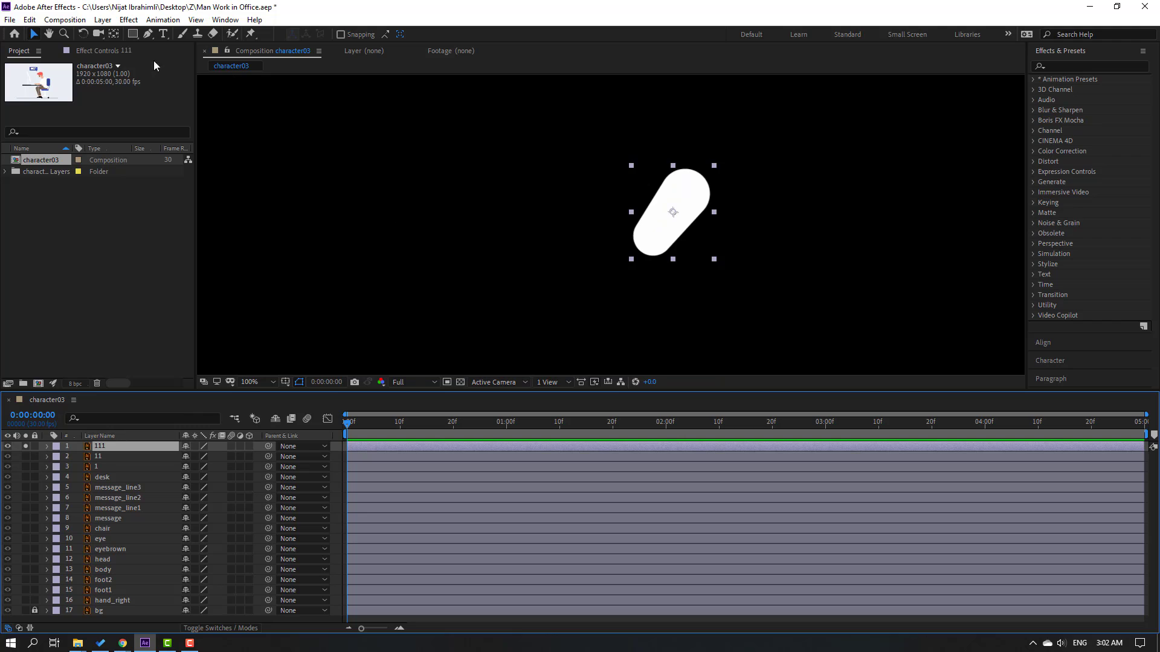
Step: Move the anchor point of the upper-arm layer 111 to the shoulder end and turn off its solo
left_click(113, 33)
left_click_drag(672, 212, 695, 184)
key("v")
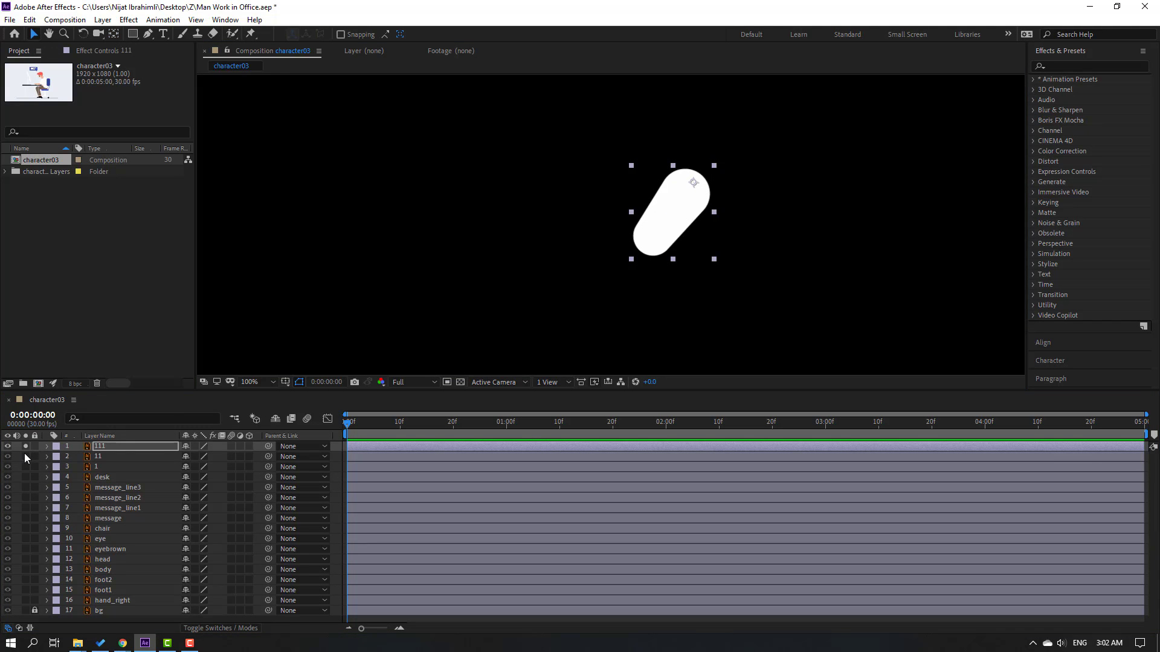
left_click(25, 446)
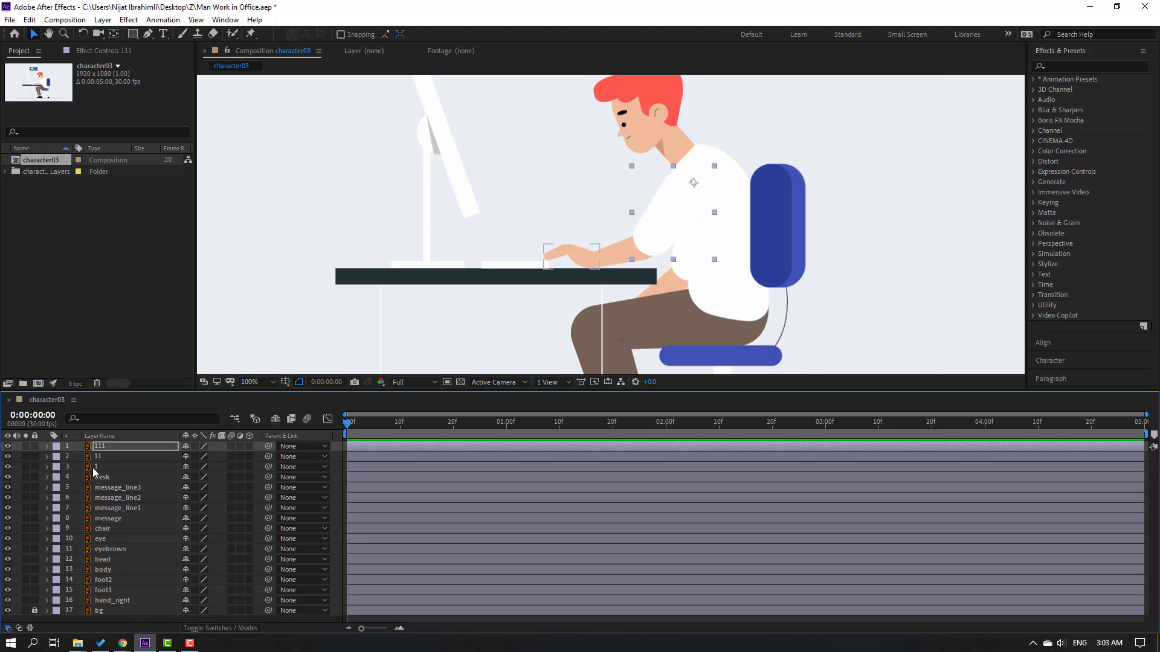
Step: Parent layer 1 to layer 11, and layer 11 to layer 111
left_click(94, 468)
left_click_drag(267, 468, 93, 458)
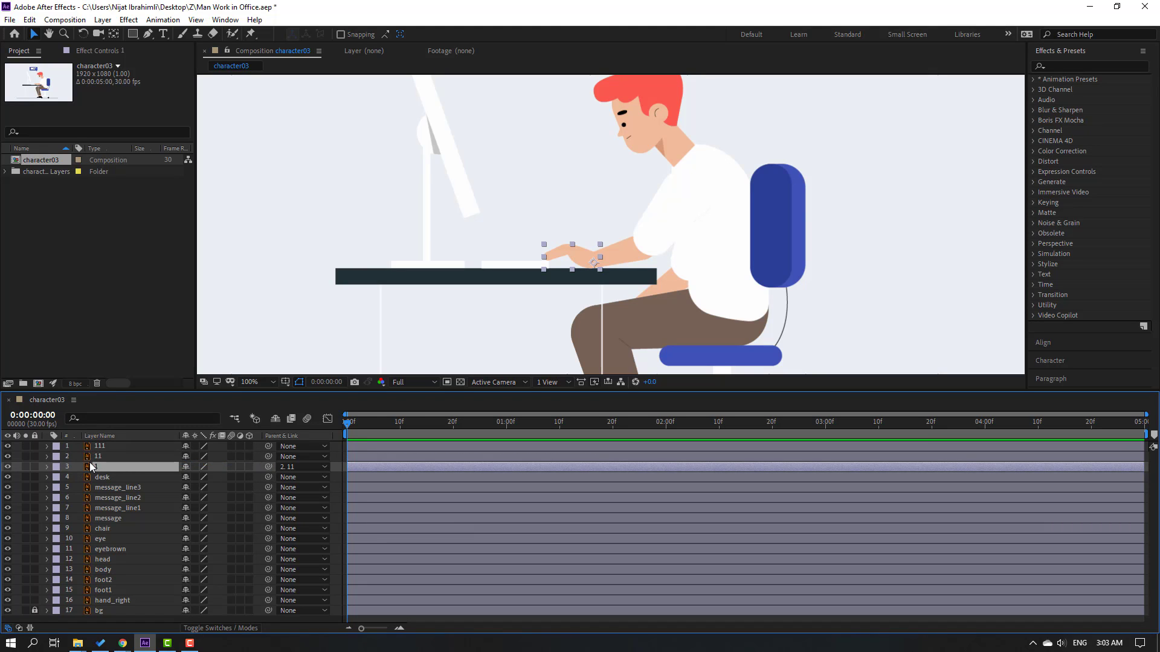
left_click(97, 459)
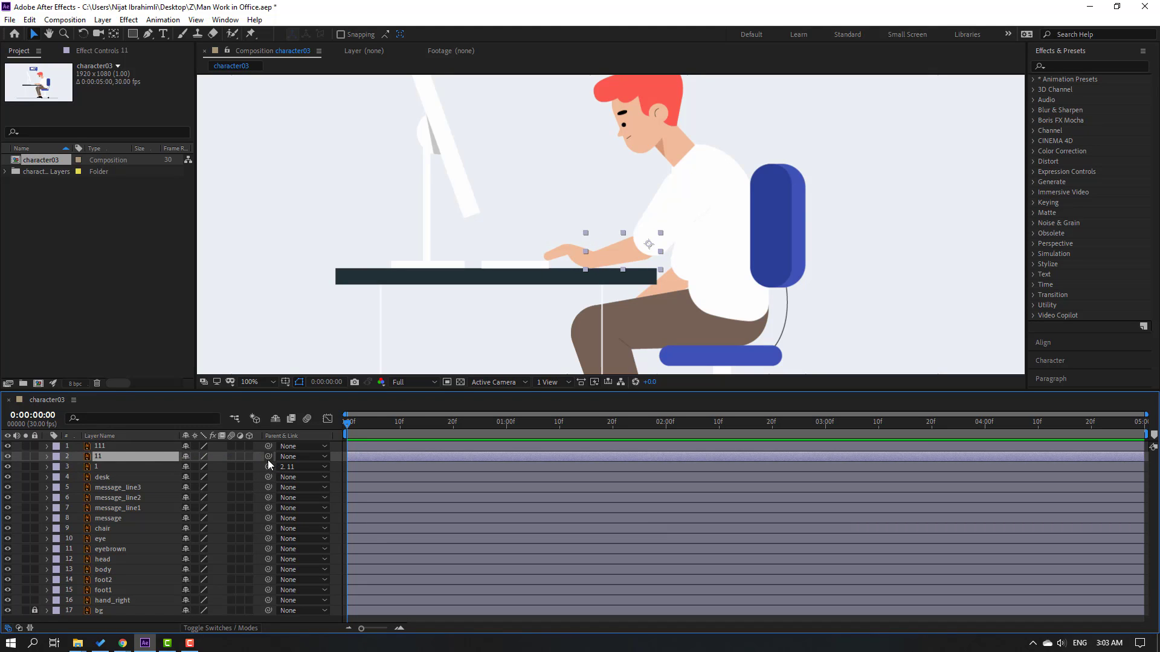
left_click_drag(267, 459, 82, 449)
Step: Solo the hand_right layer and place puppet pins at its shoulder, elbow and forearm end
left_click(115, 602)
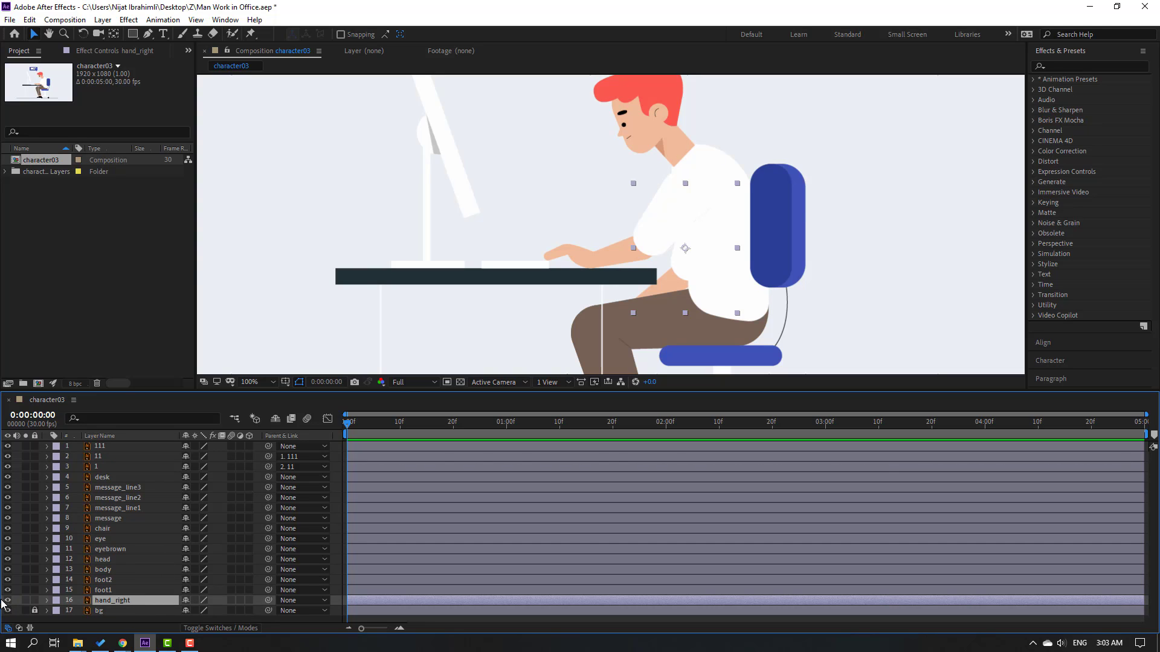
left_click(26, 601)
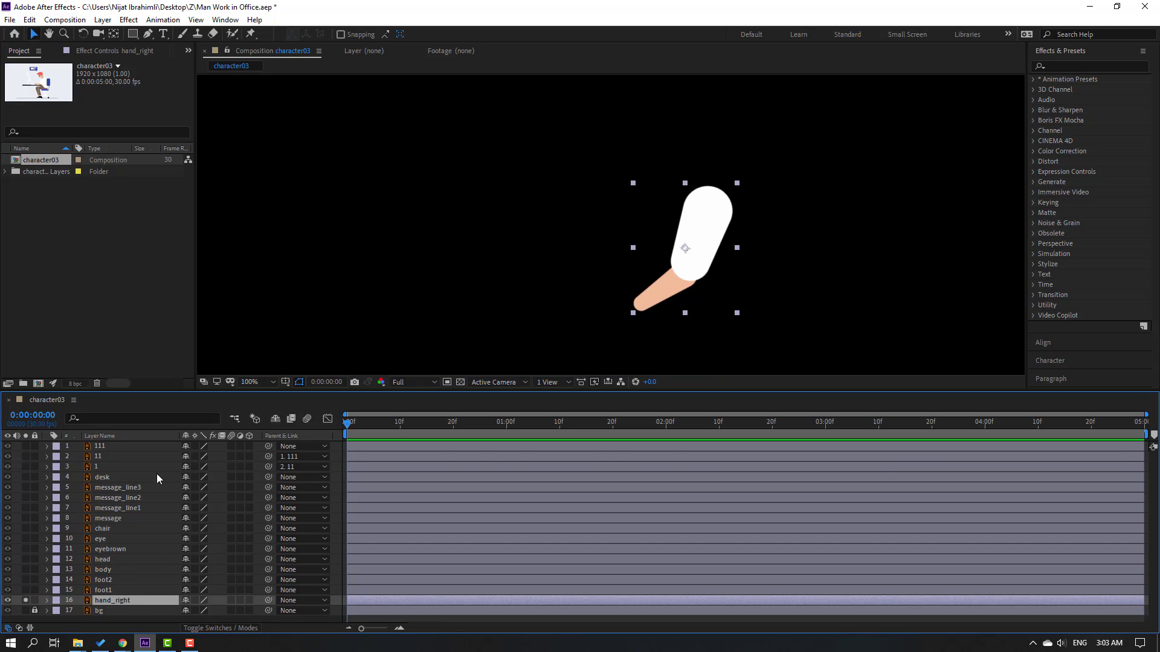
left_click(250, 35)
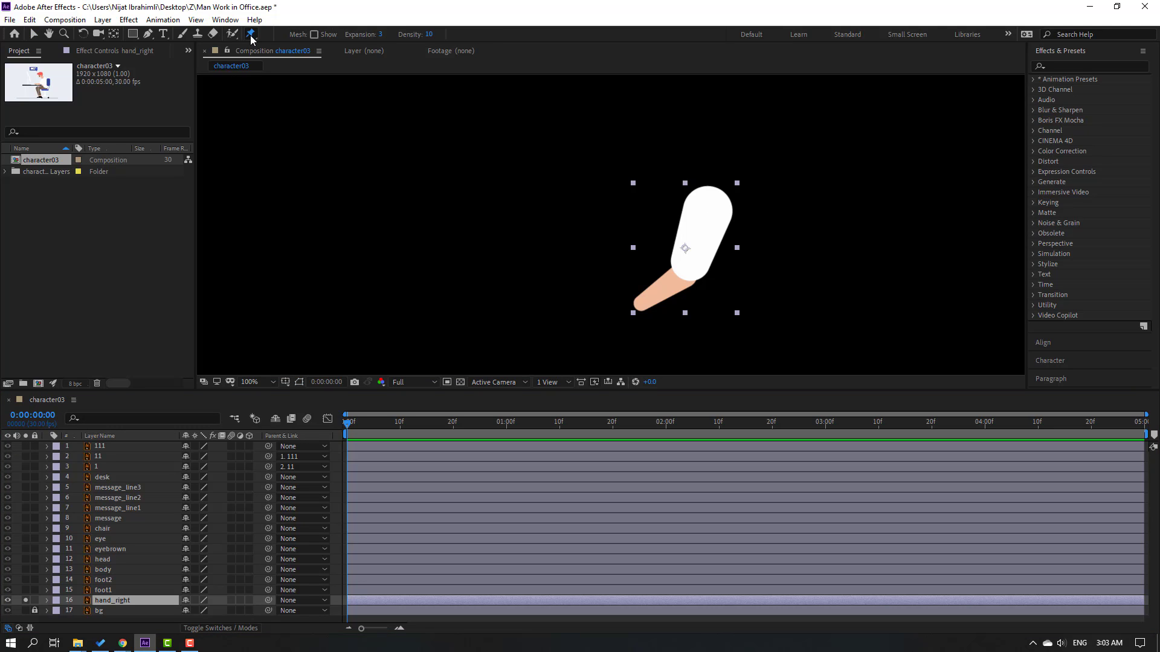
left_click(713, 195)
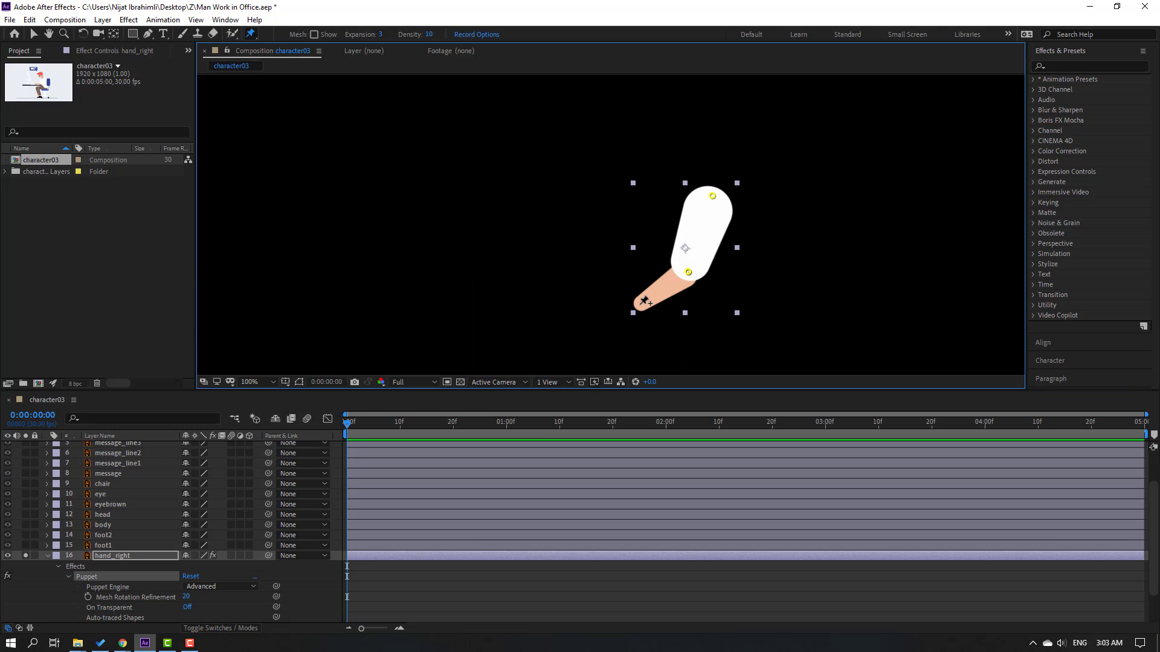
left_click(639, 305)
left_click(34, 35)
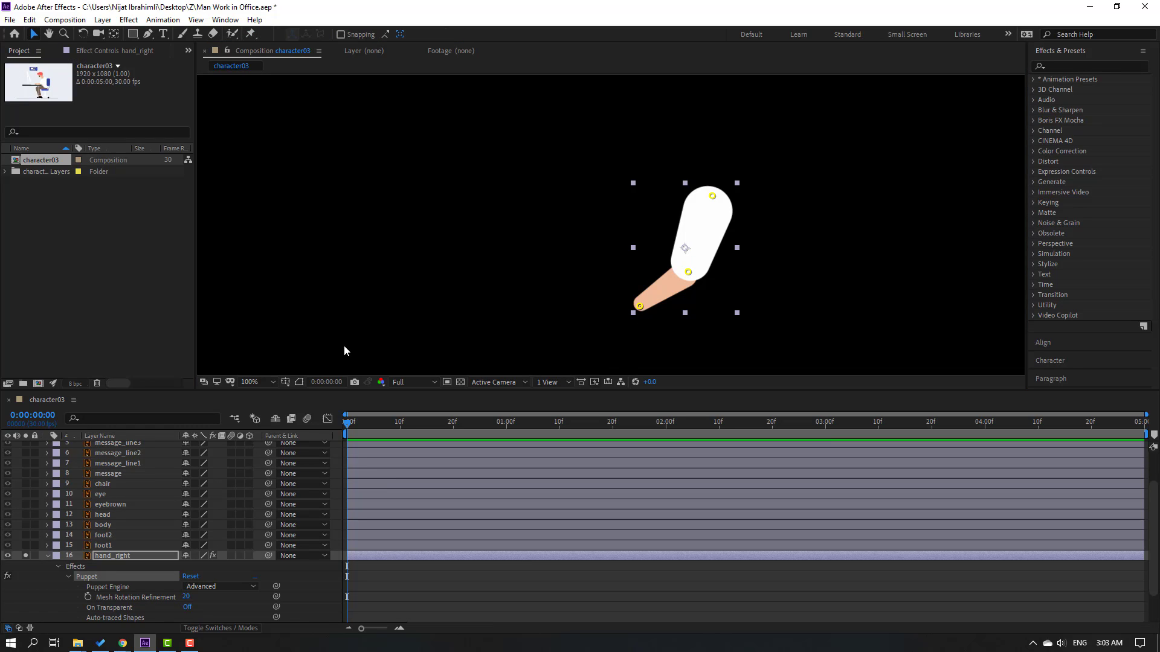
Step: Set hand_right's Puppet Engine to Legacy, accept the warning, collapse the layer and turn off its solo
scroll(53, 589, "down", 3)
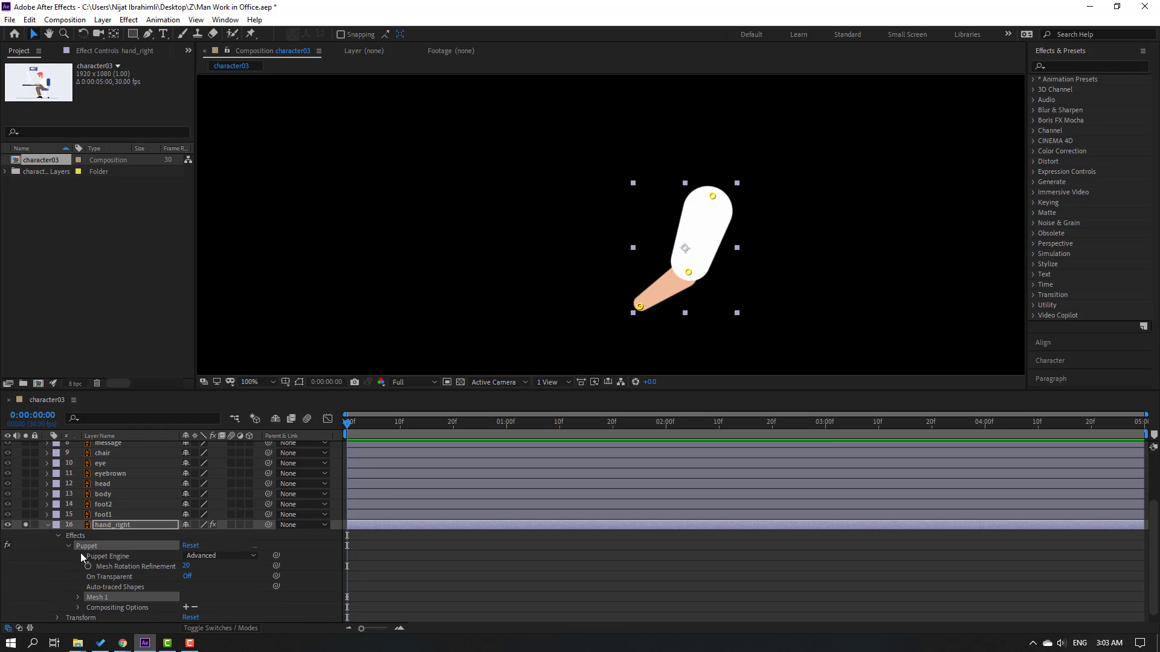
left_click(204, 559)
left_click(205, 569)
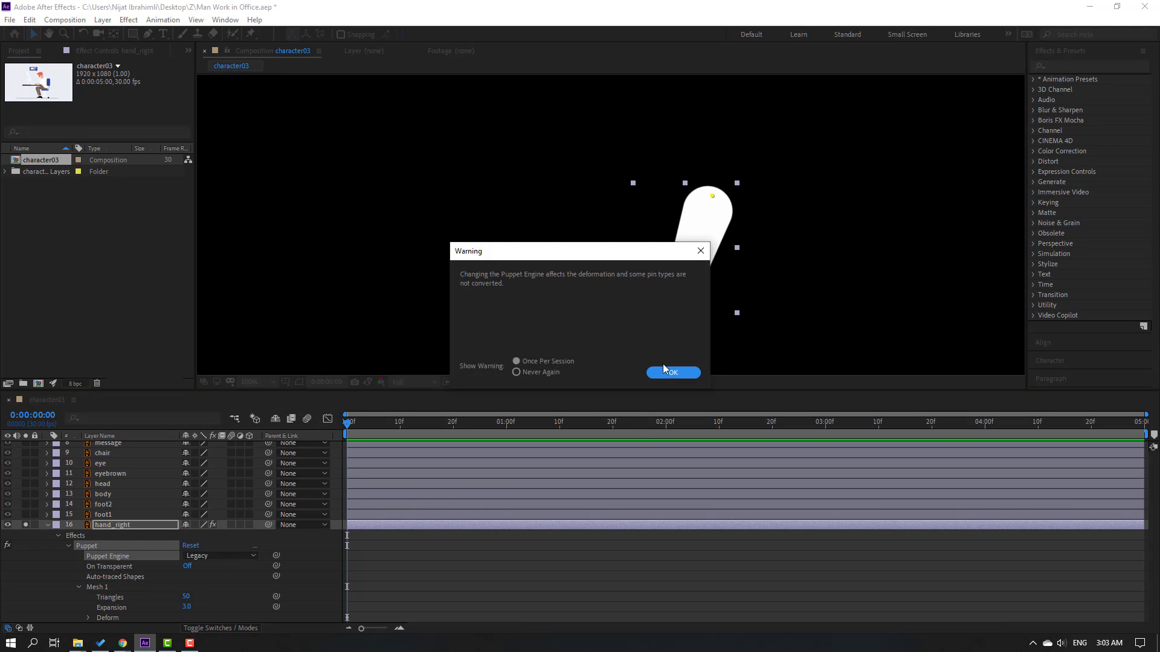
left_click(661, 372)
left_click(45, 526)
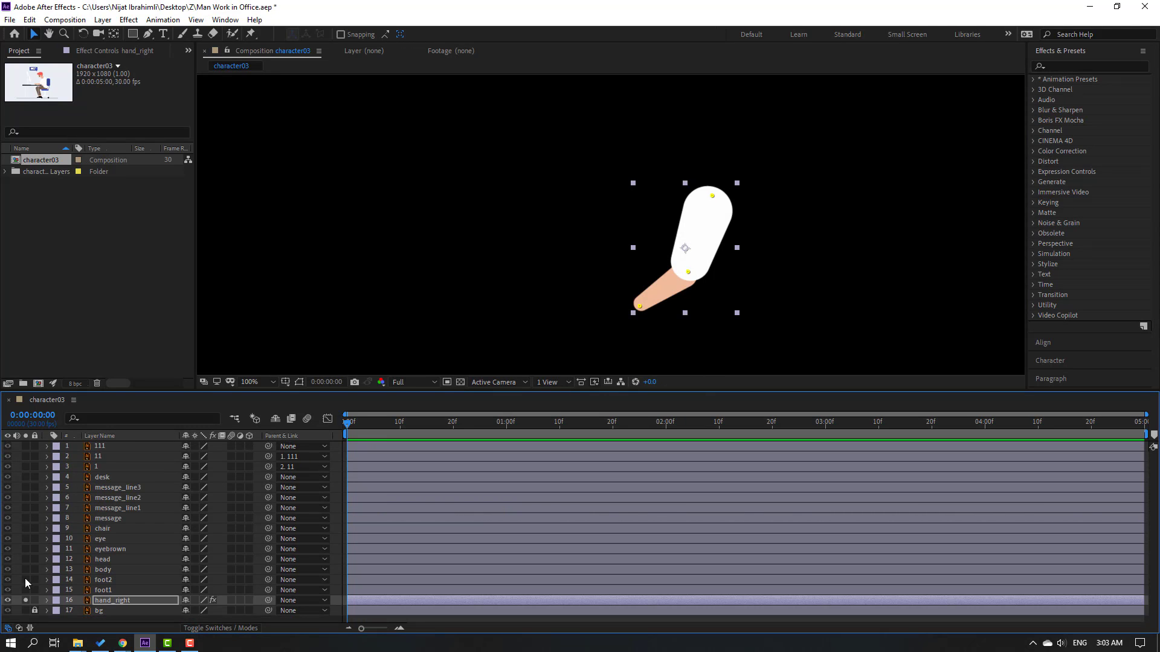
left_click(24, 600)
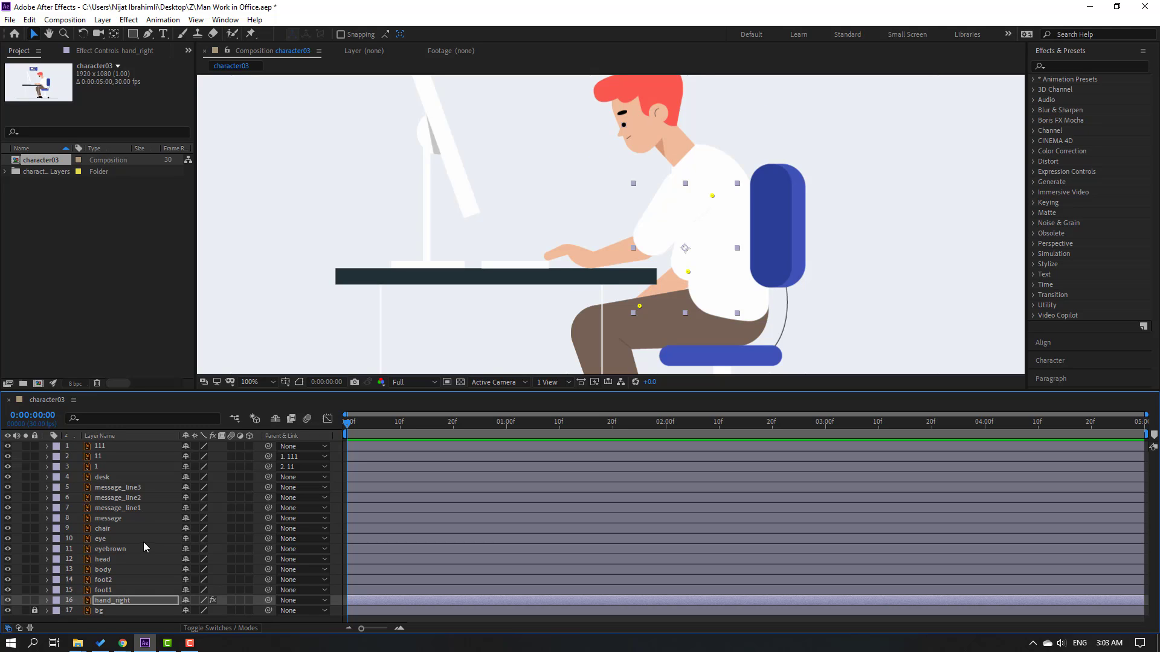
Step: Solo the foot1 layer and place puppet pins at its hip, knee and heel
left_click(103, 589)
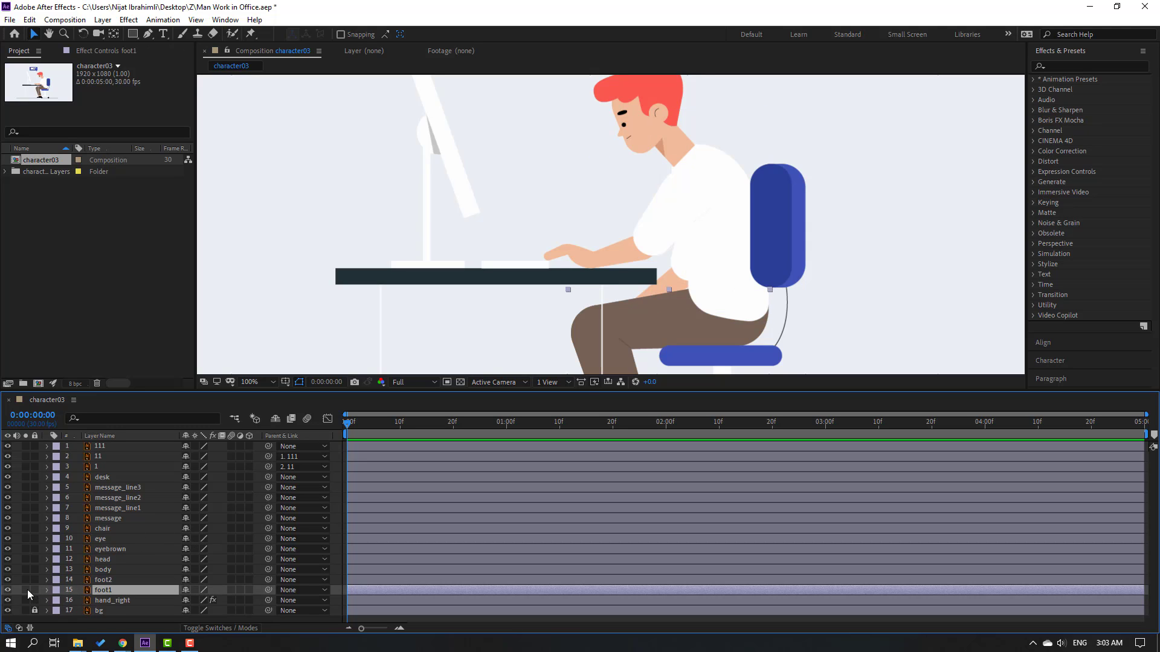
left_click(25, 589)
left_click_drag(580, 331, 473, 171)
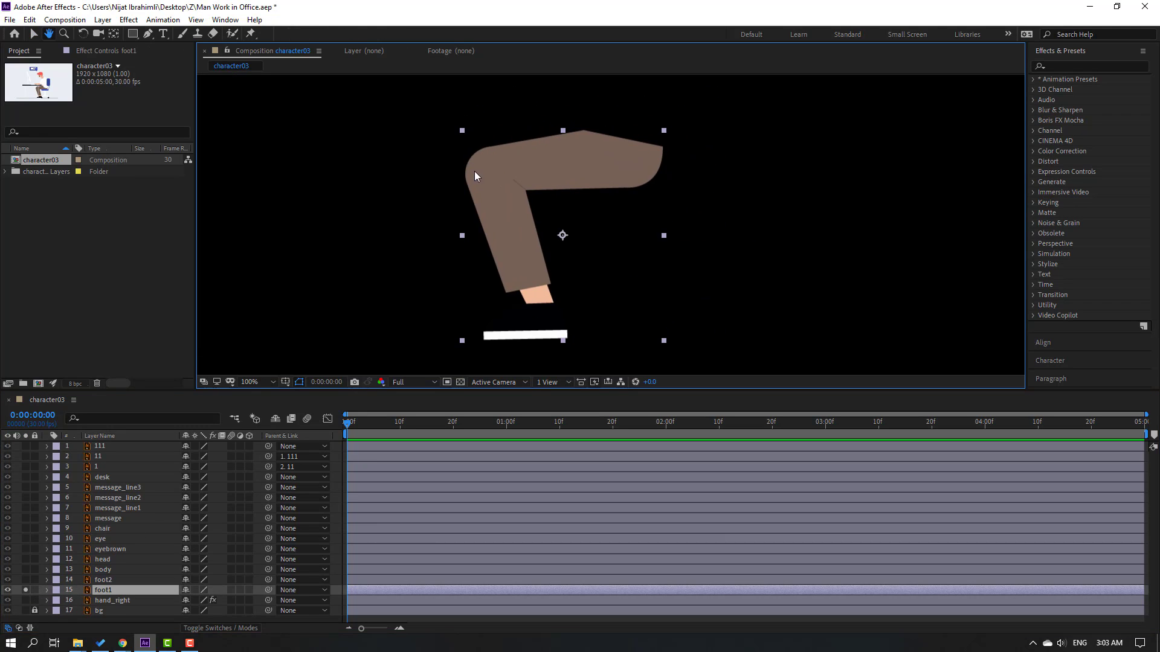
left_click(251, 34)
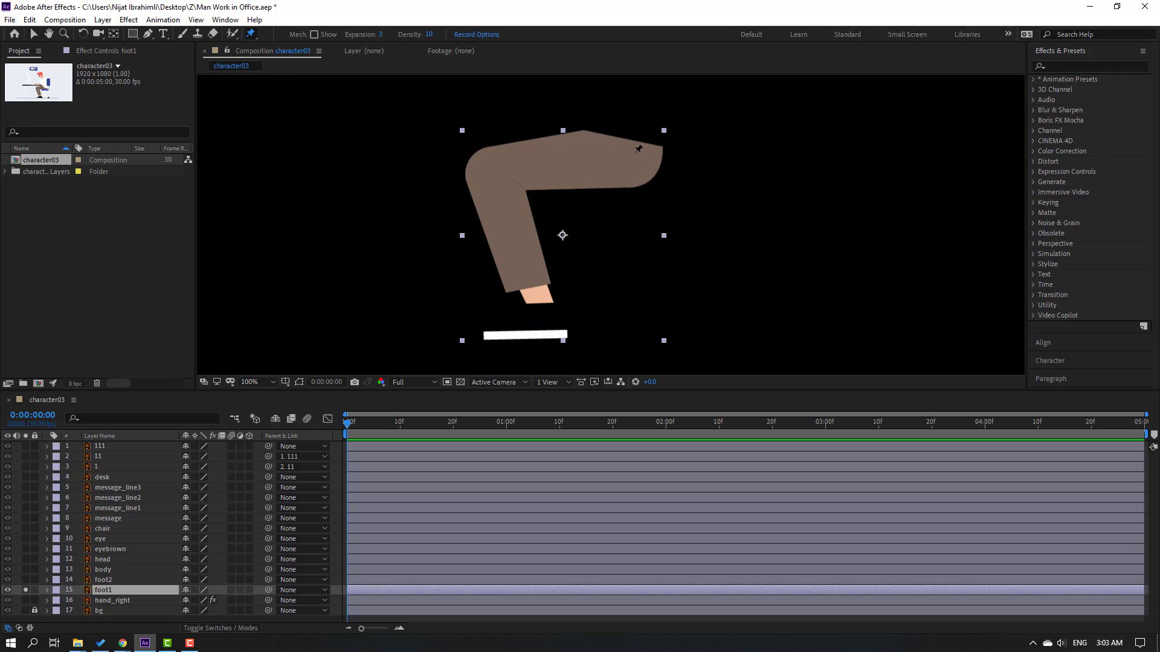
left_click(633, 153)
left_click(495, 168)
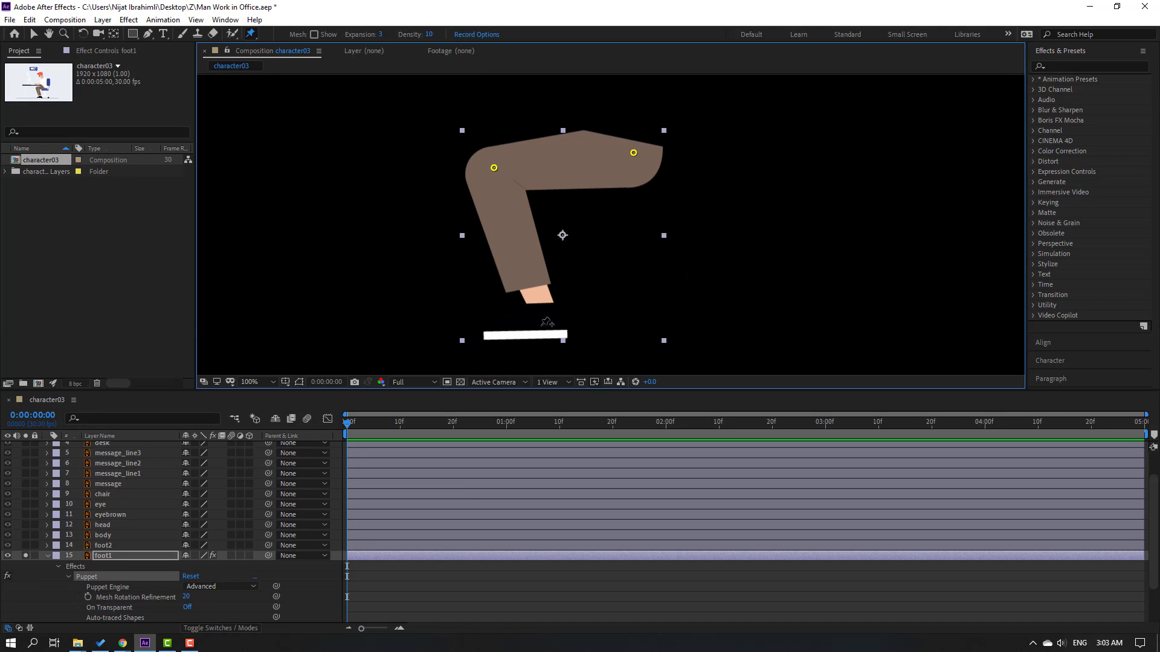
key("v")
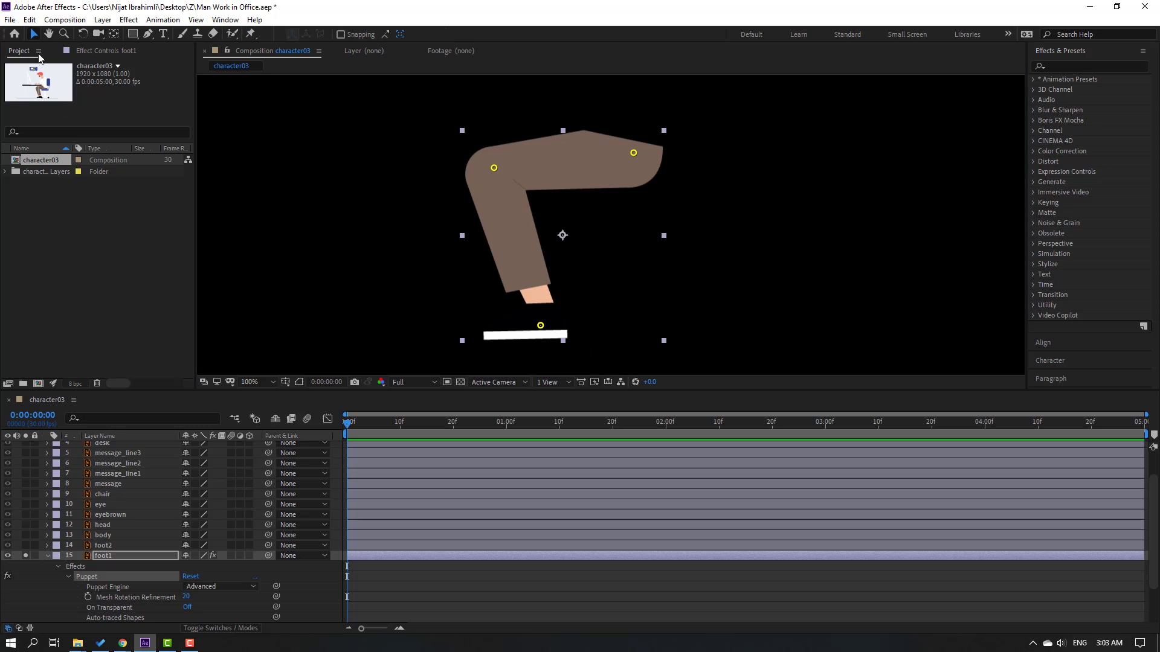
Step: Set foot1's Puppet Engine to Legacy, collapse the layer and turn off its solo
scroll(49, 604, "down", 1)
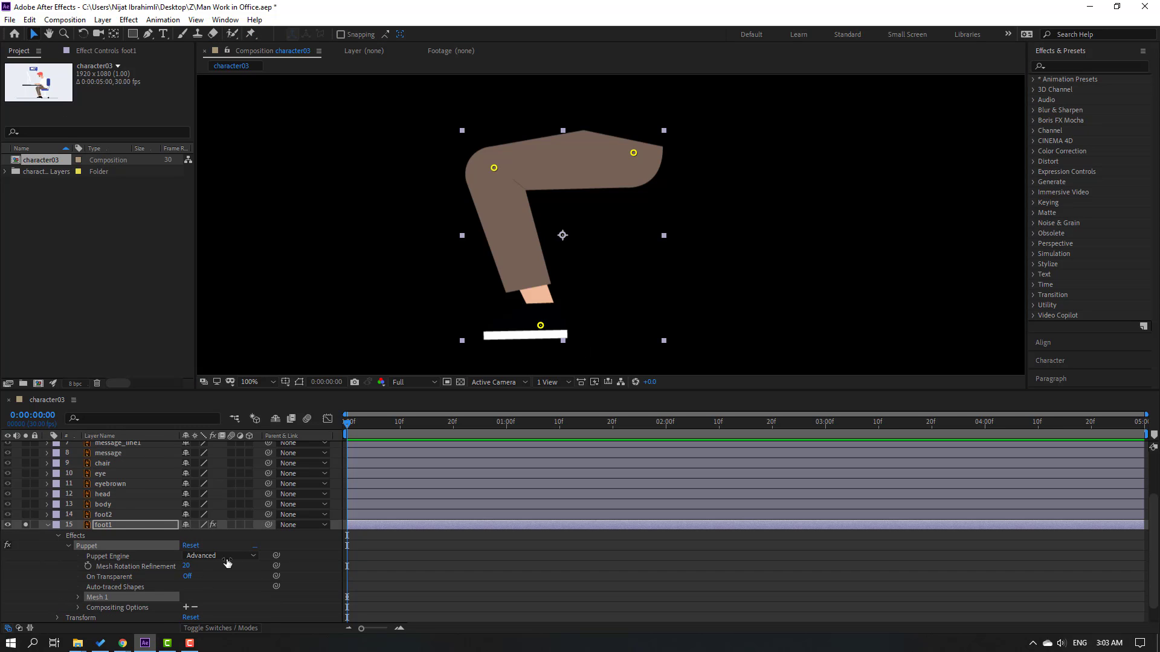
left_click(227, 559)
left_click(208, 569)
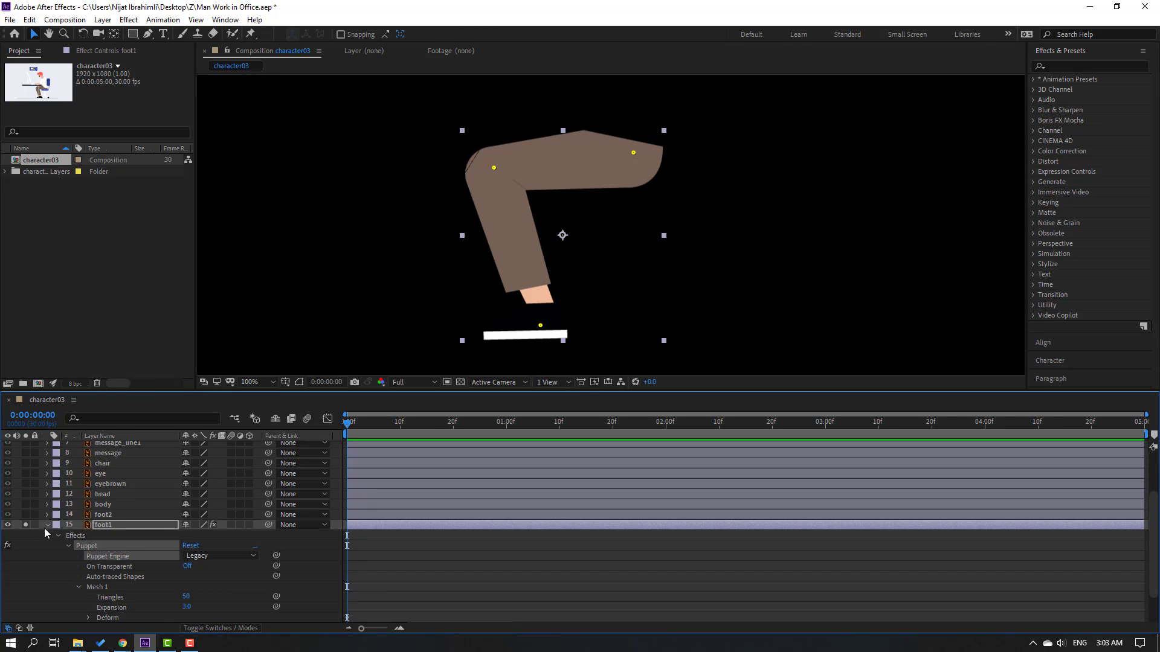
left_click(46, 525)
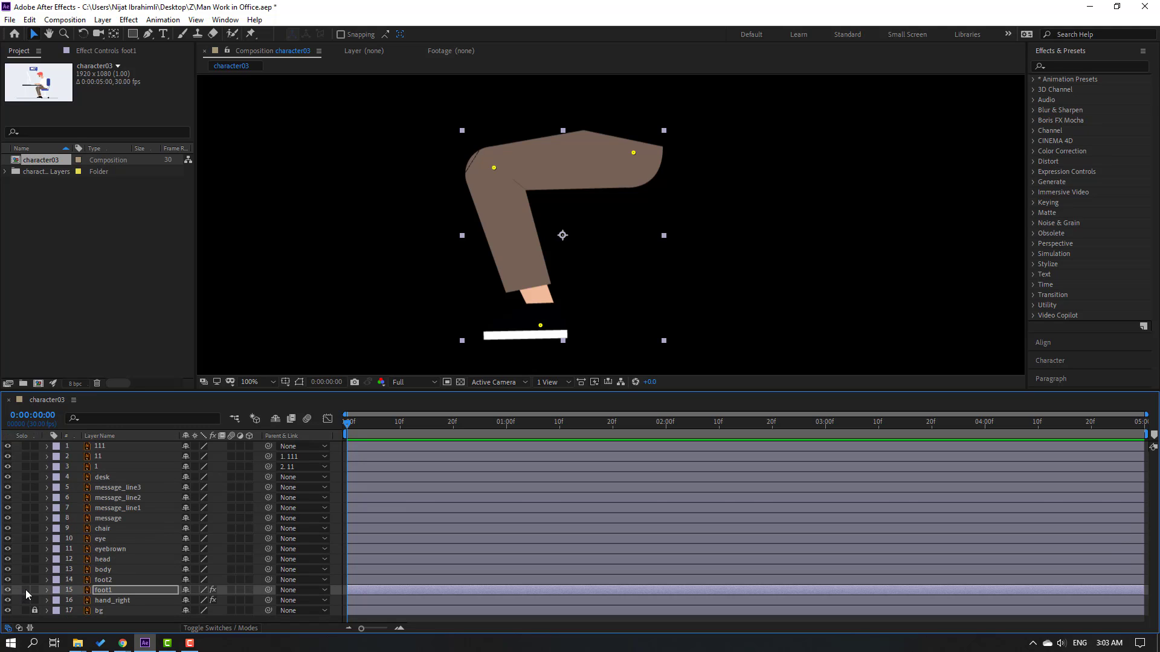
left_click(25, 590)
Step: Solo the foot2 layer and place puppet pins at its hip, knee and heel
left_click(101, 580)
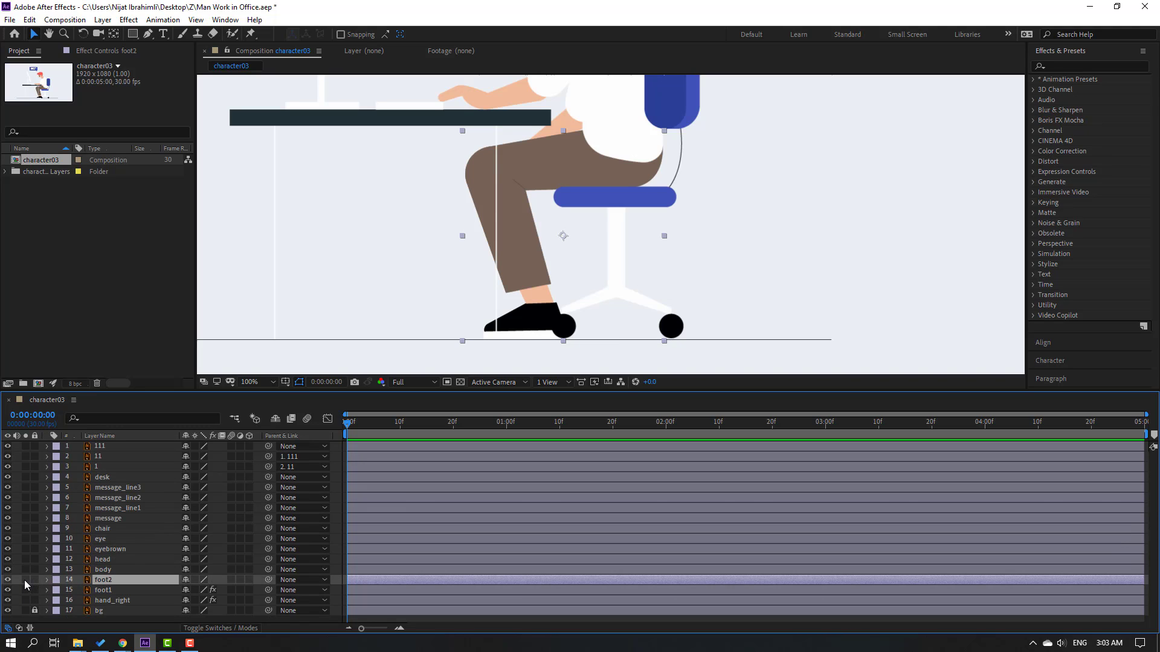
left_click(25, 580)
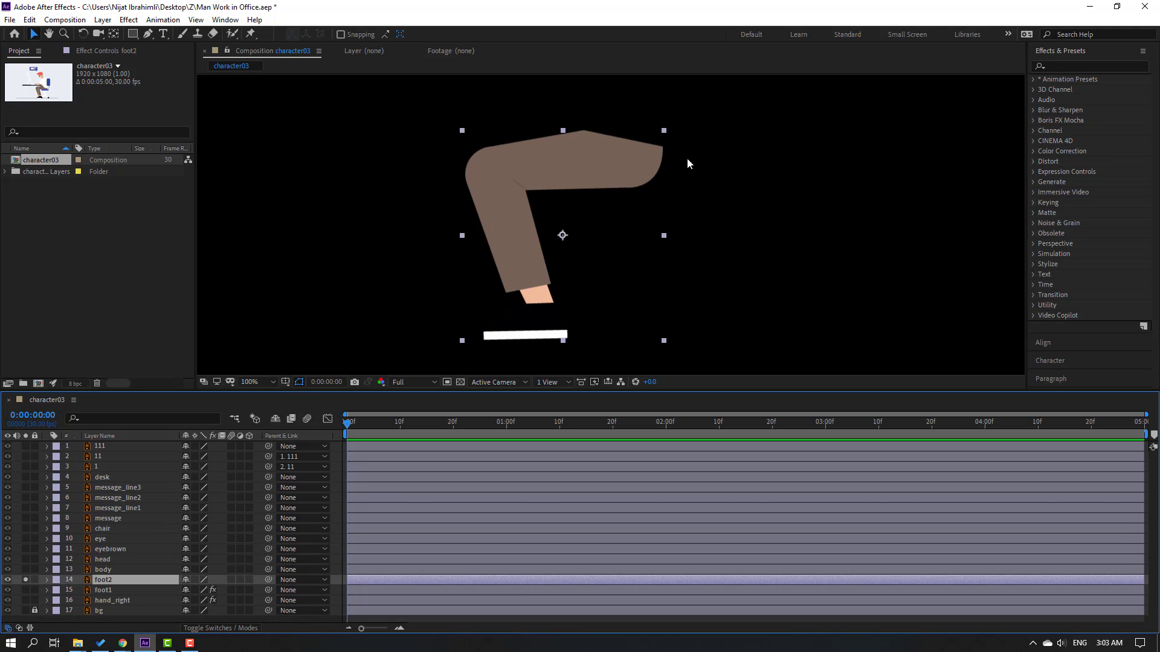
left_click(250, 34)
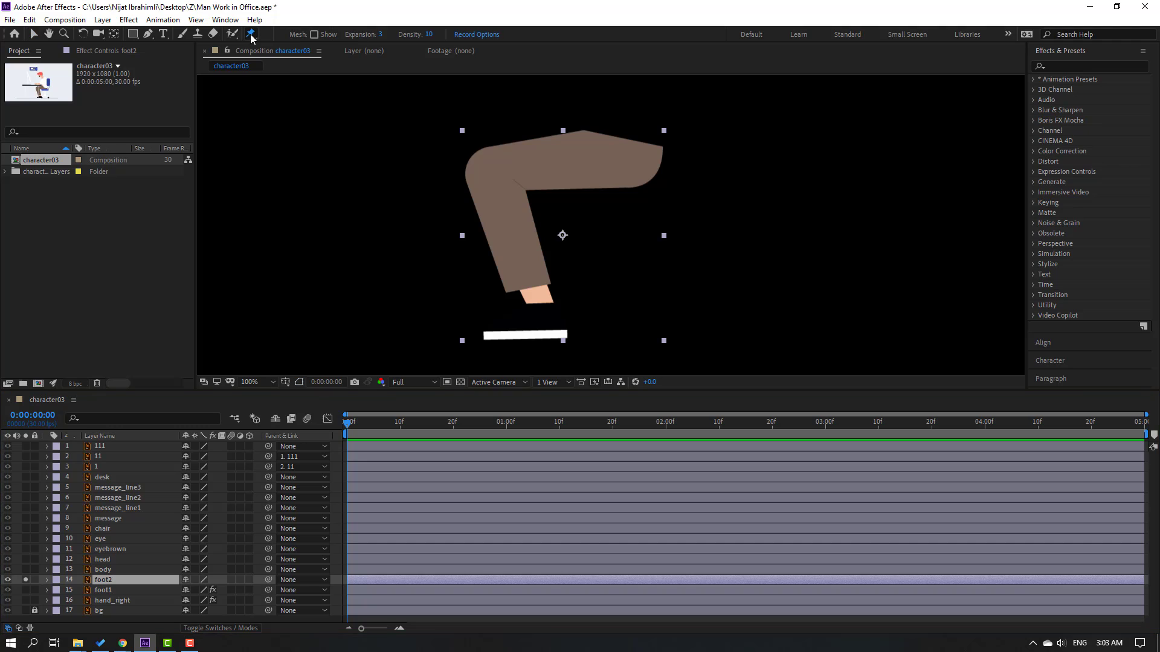
left_click(635, 156)
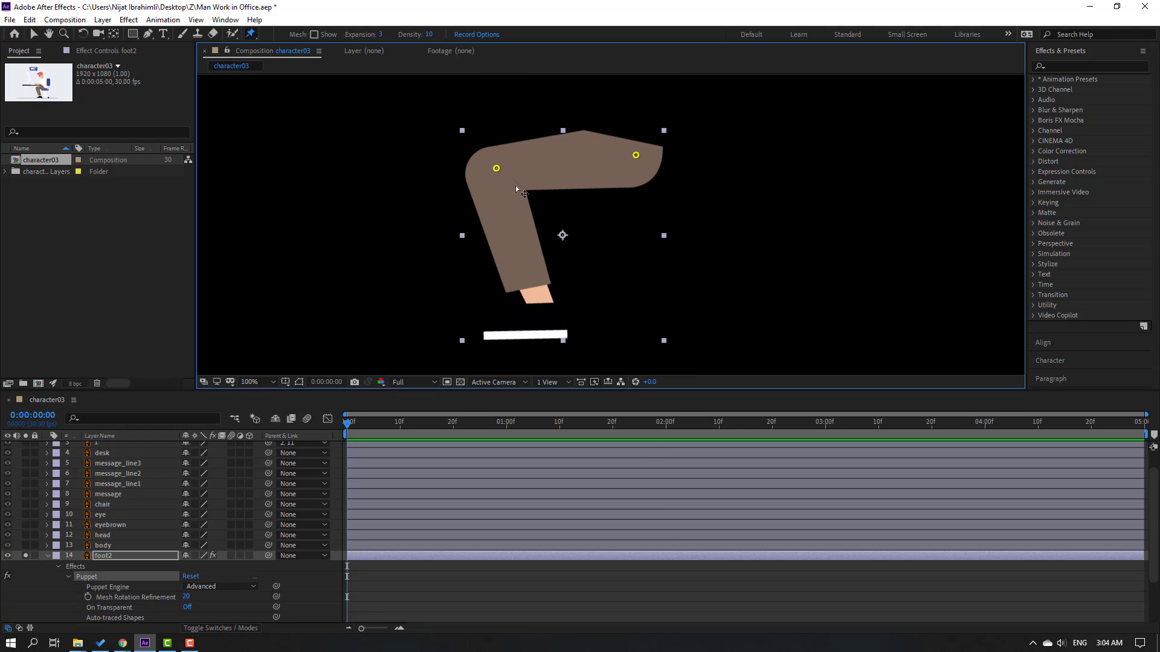
left_click(33, 35)
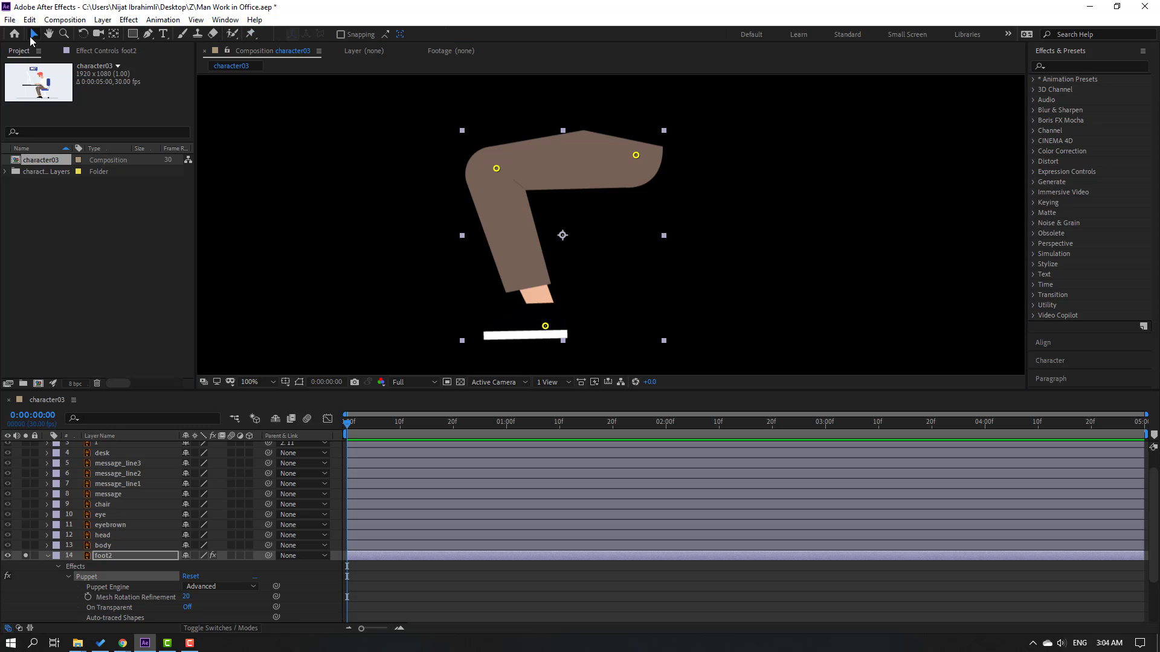
Step: Set foot2's Puppet Engine to Legacy, collapse the layer and turn off its solo
left_click(205, 586)
left_click(214, 601)
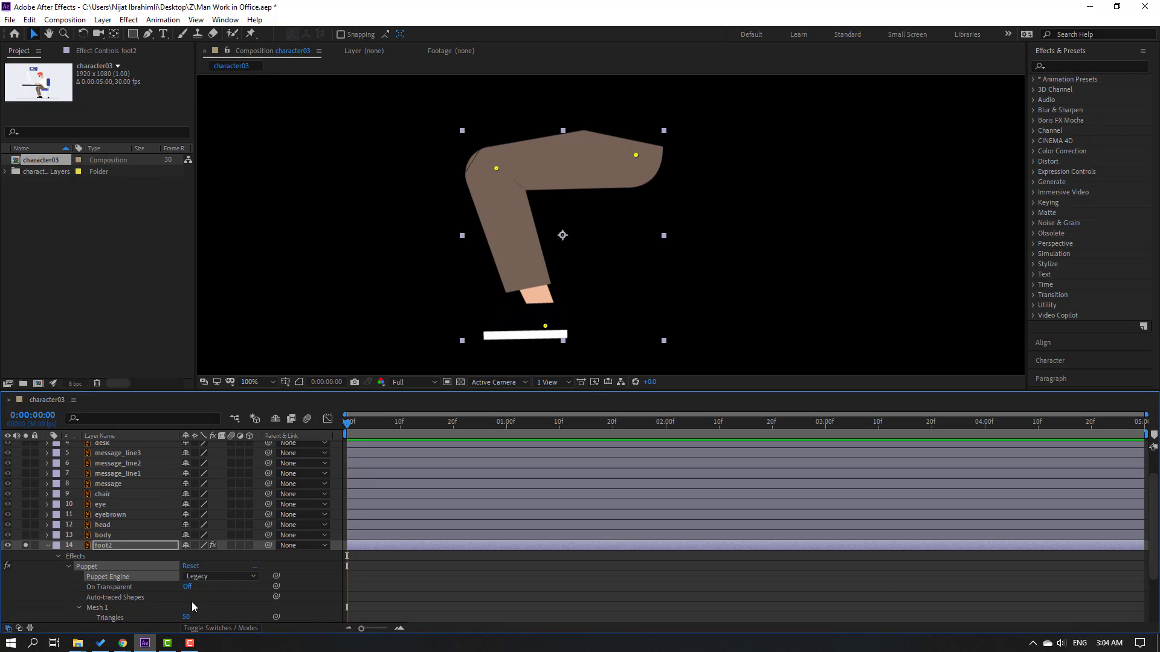
left_click(47, 547)
left_click(25, 580)
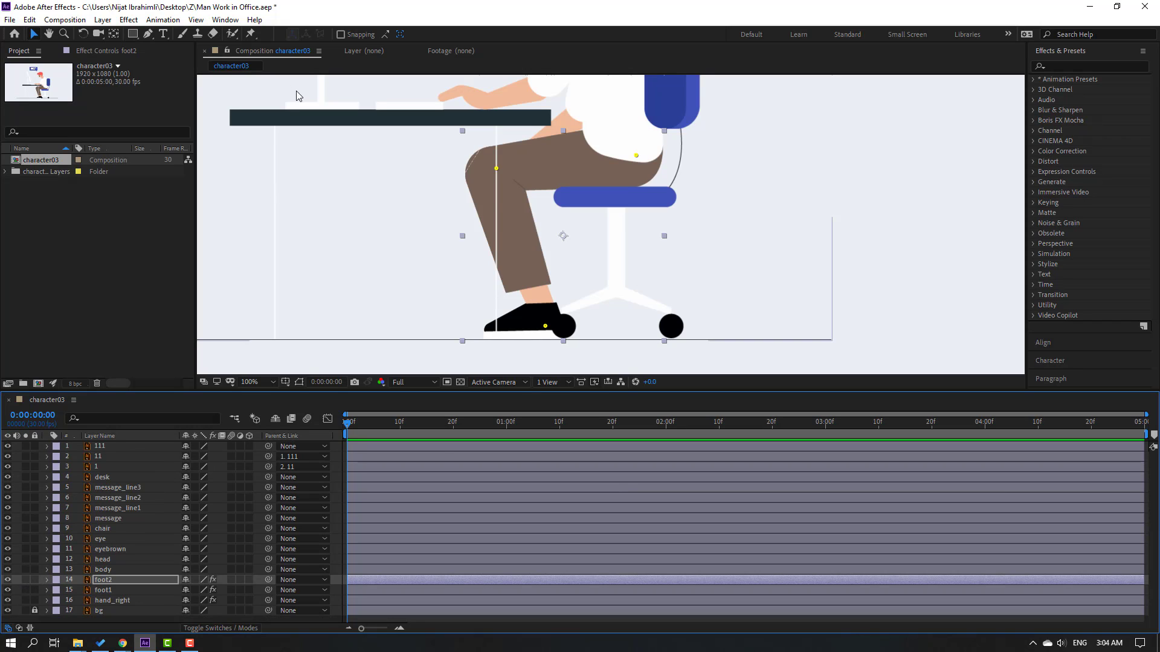
Step: Open the Duik Bassel.2 script and show its Rigging links and constraints tools
left_click(225, 19)
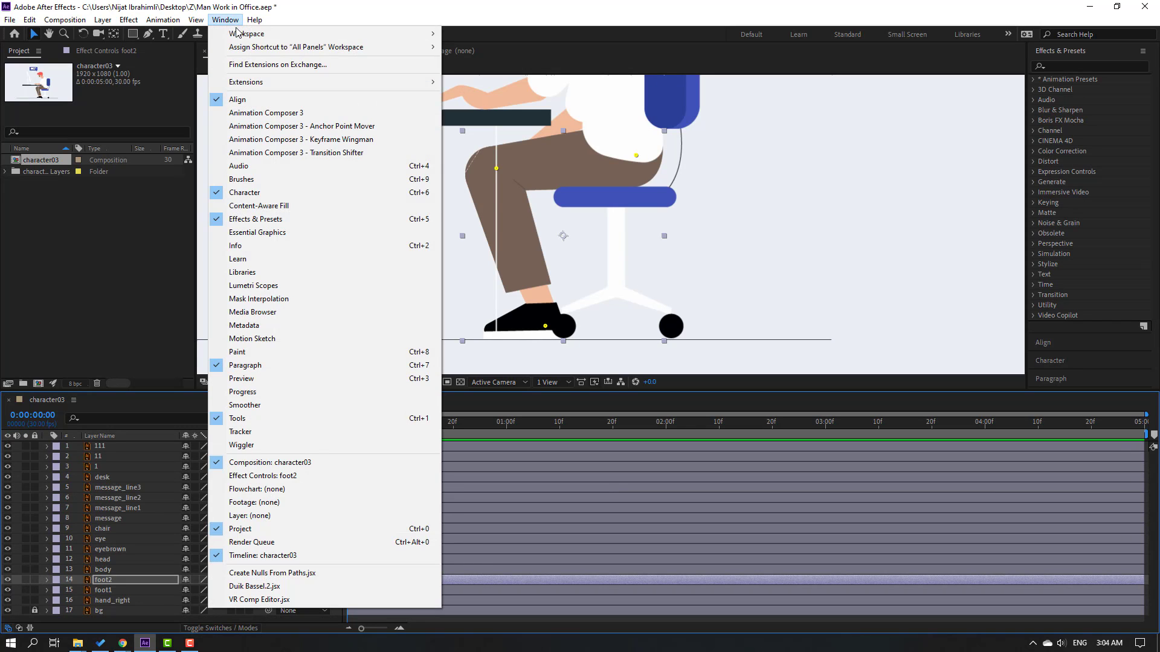
left_click(239, 589)
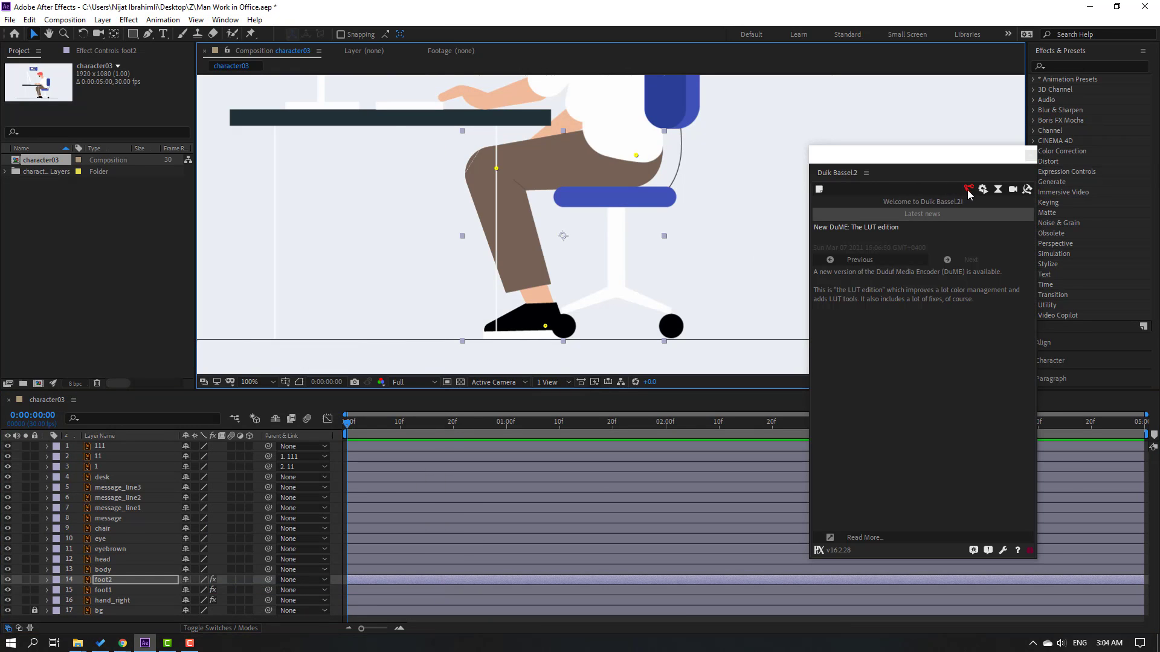
left_click(968, 190)
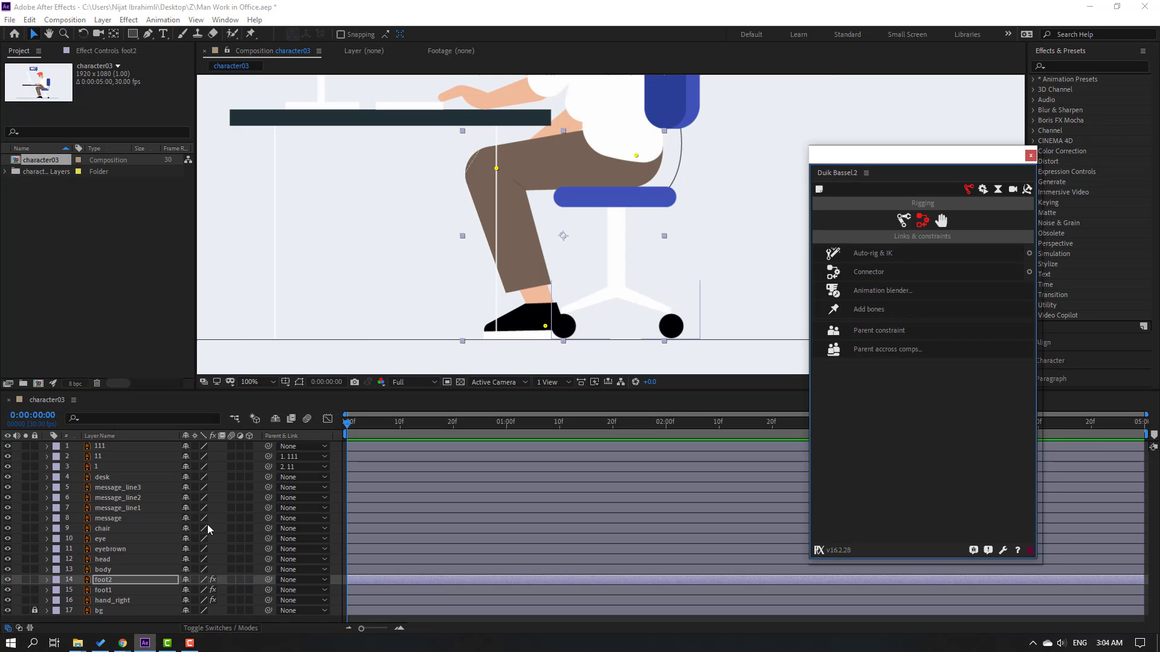
Step: Apply Duik's Auto-rig & IK to the arm layers 1, 11 and 111, selected in that order
left_click_drag(547, 180, 457, 327)
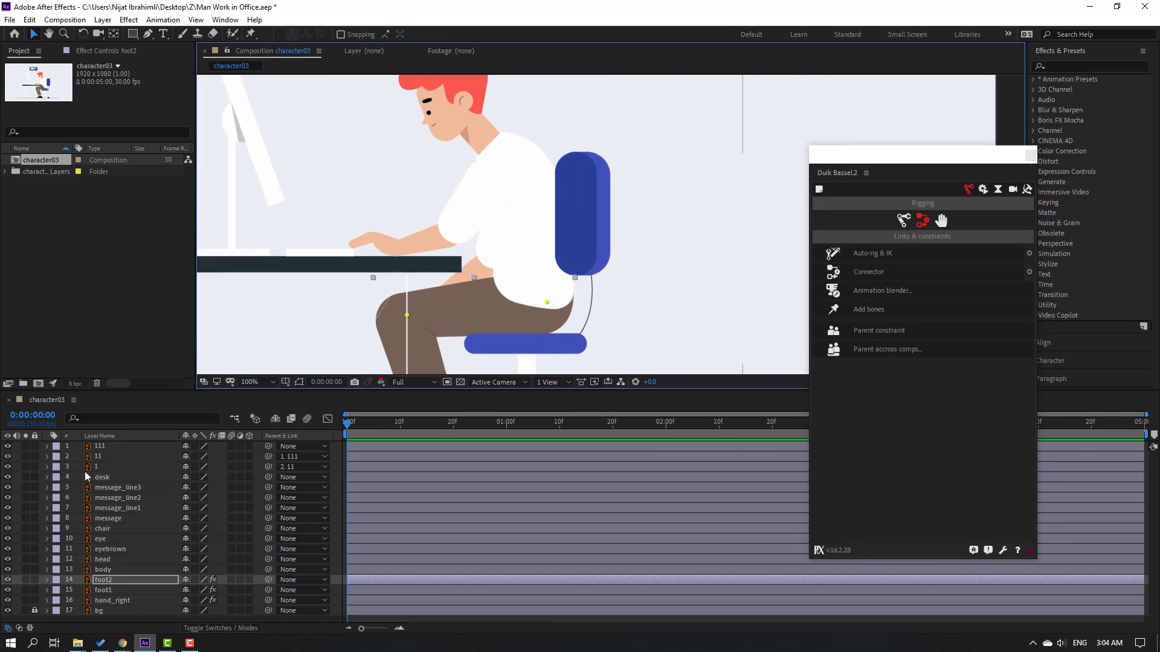
left_click(108, 467)
left_click(121, 456, "ctrl")
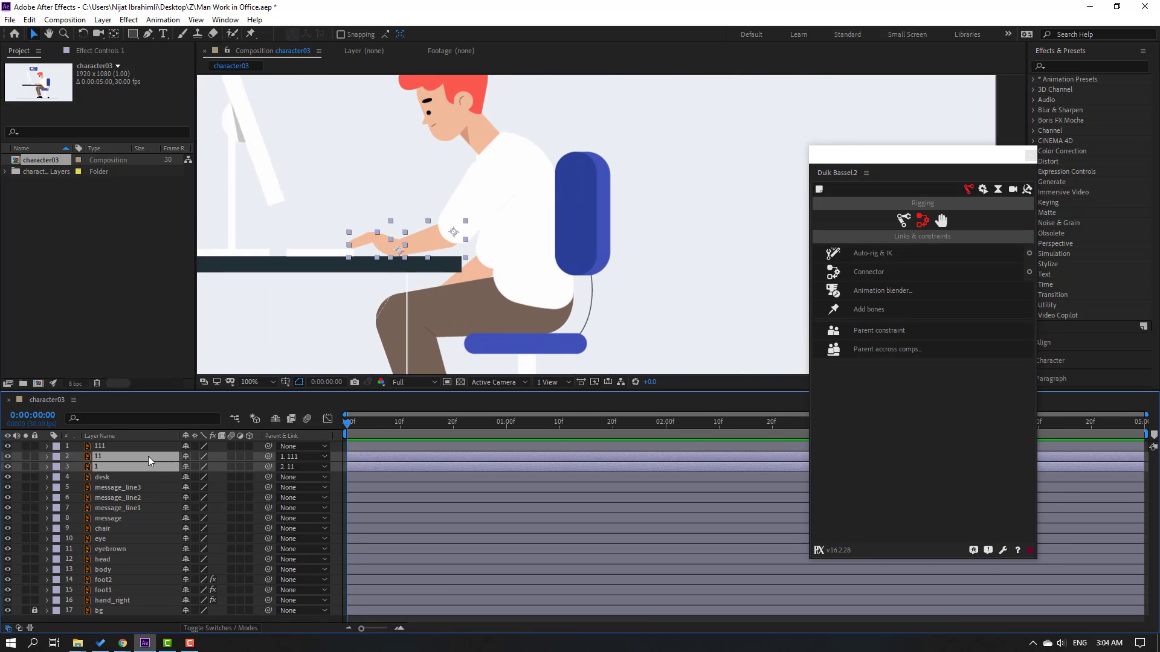
left_click(99, 446, "ctrl")
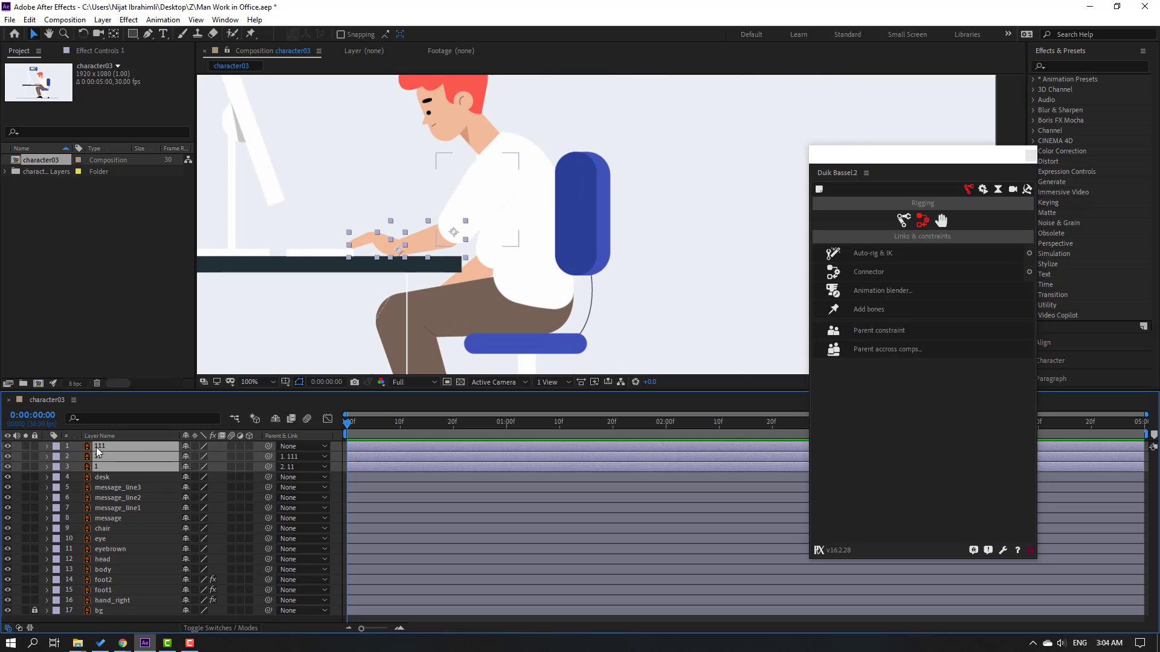
left_click(883, 256)
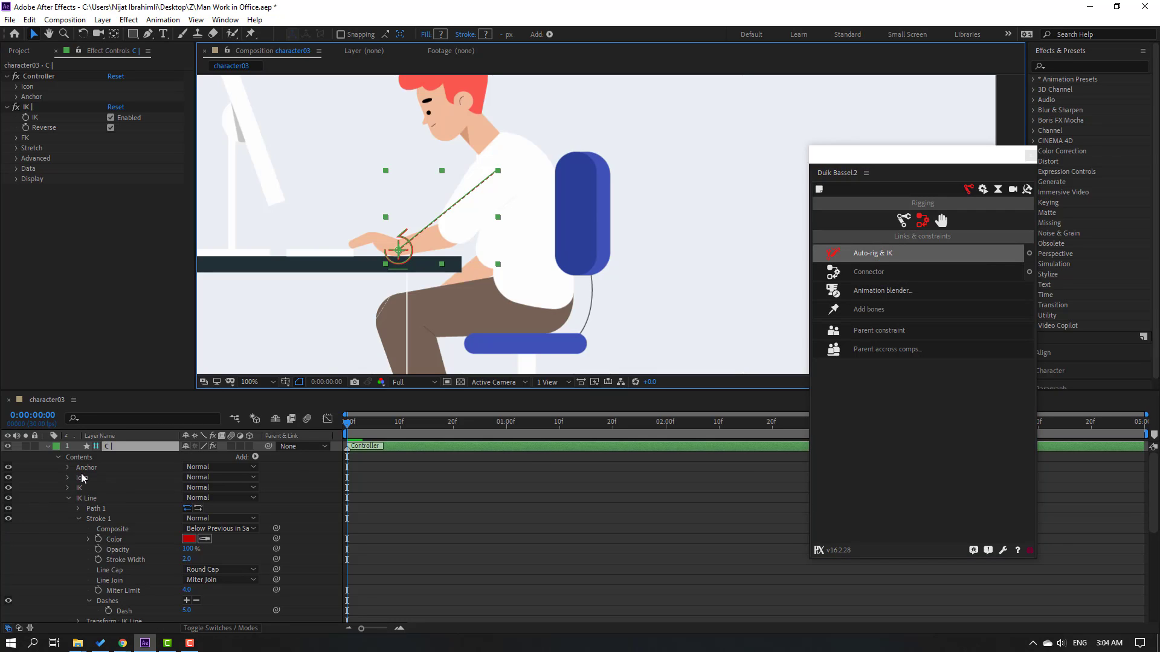
Step: Collapse the arm controller layer, then test the arm rig by moving the hand controller and undo the move
left_click(48, 447)
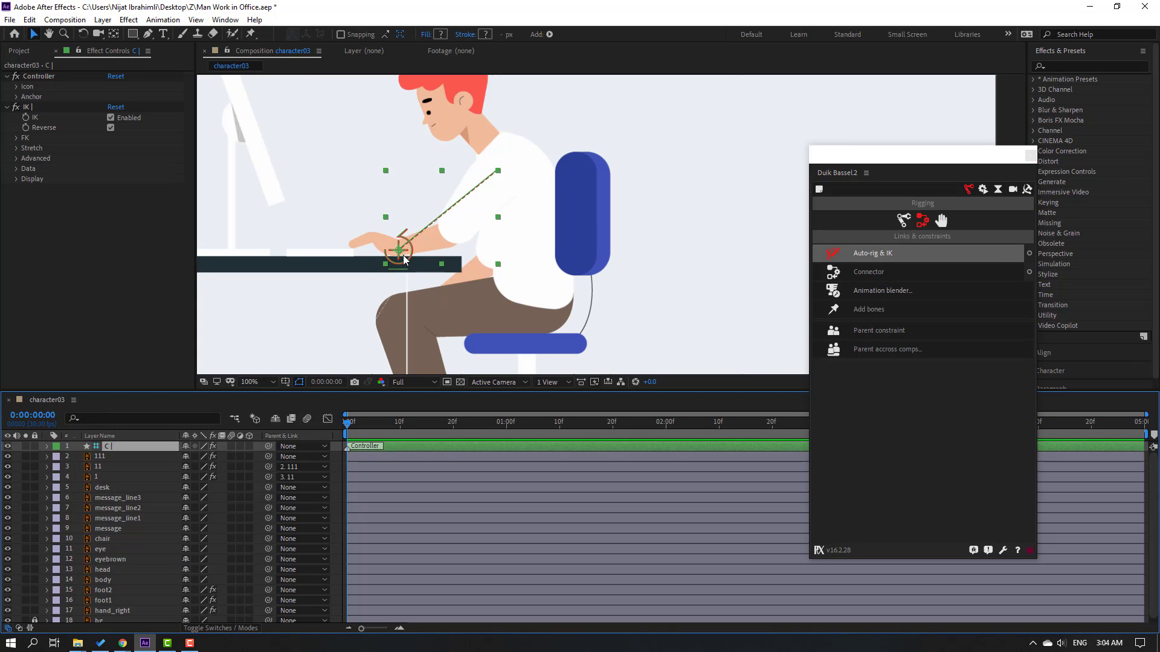
left_click_drag(403, 260, 419, 242)
key("ctrl+z")
Step: Add Duik bones to the puppet pins of the foot1 layer's Puppet effect
scroll(145, 500, "down", 1)
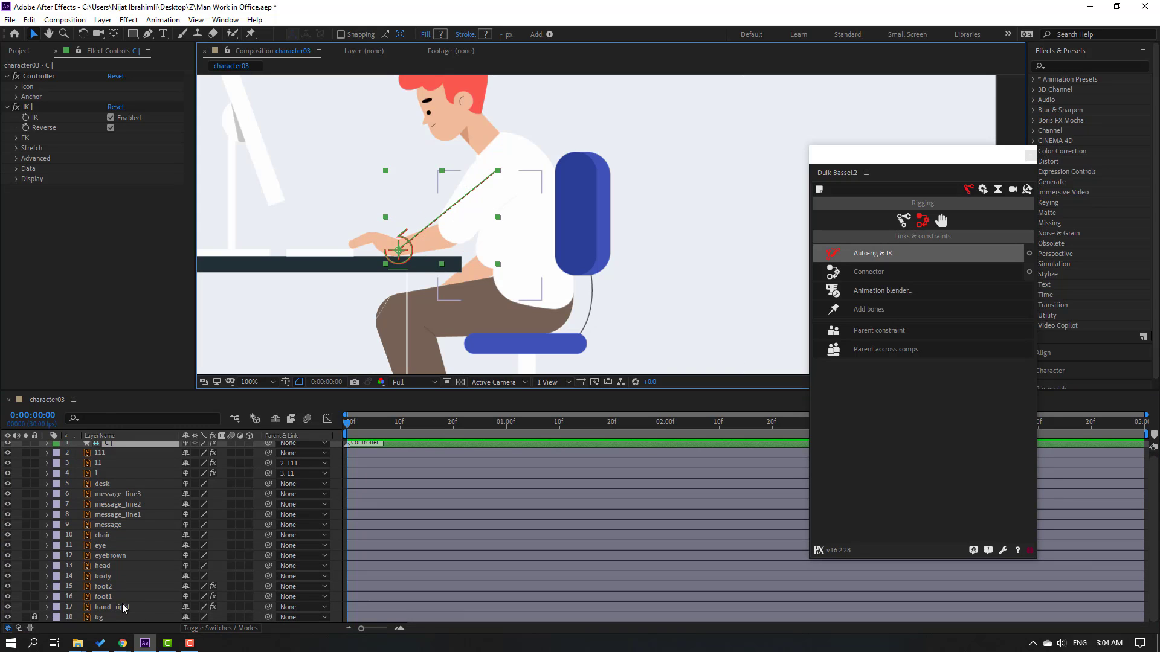
left_click(107, 597)
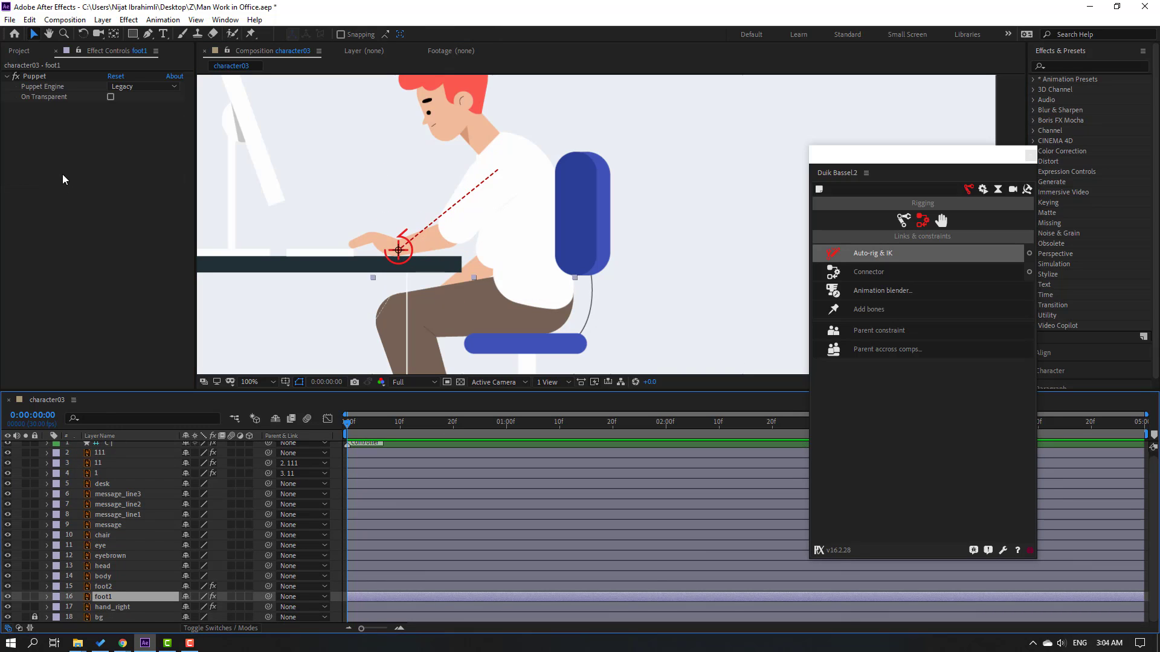
left_click(34, 77)
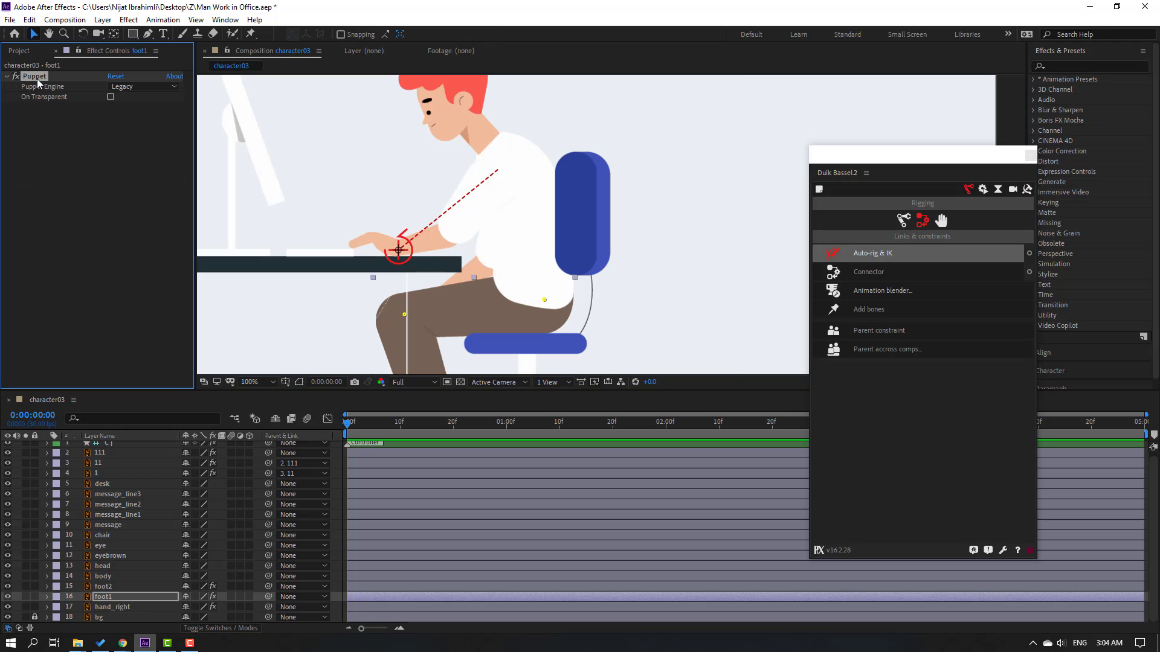
left_click(872, 311)
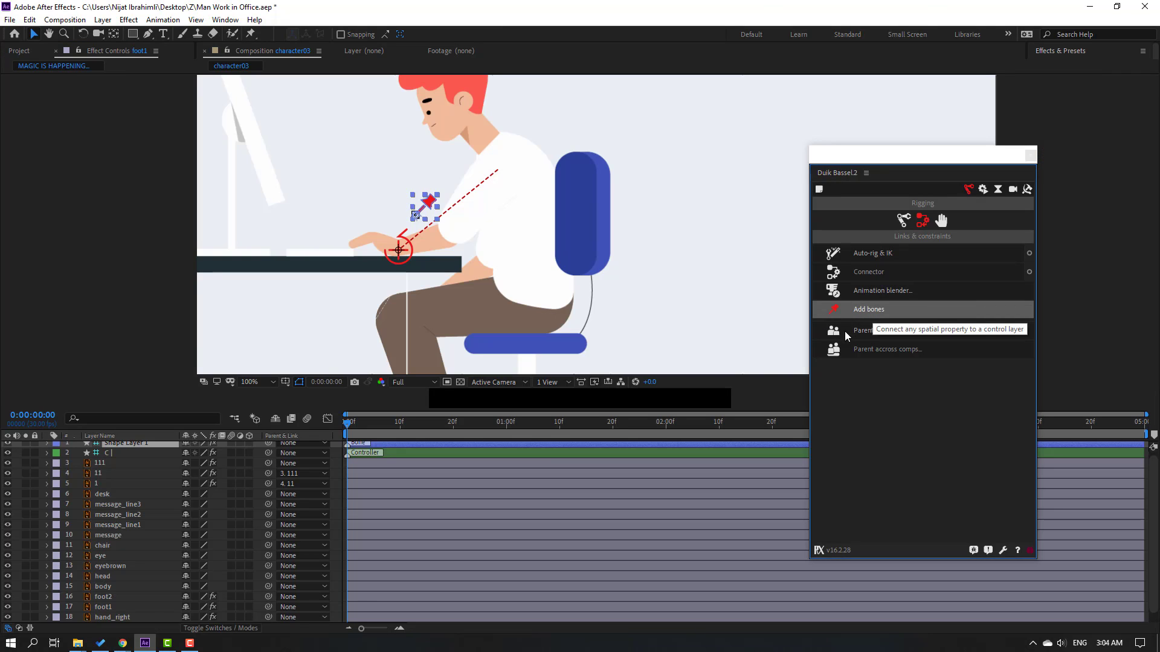
Step: Select foot1's three Puppet Pin bone layers and solo them
left_click_drag(585, 349, 573, 228)
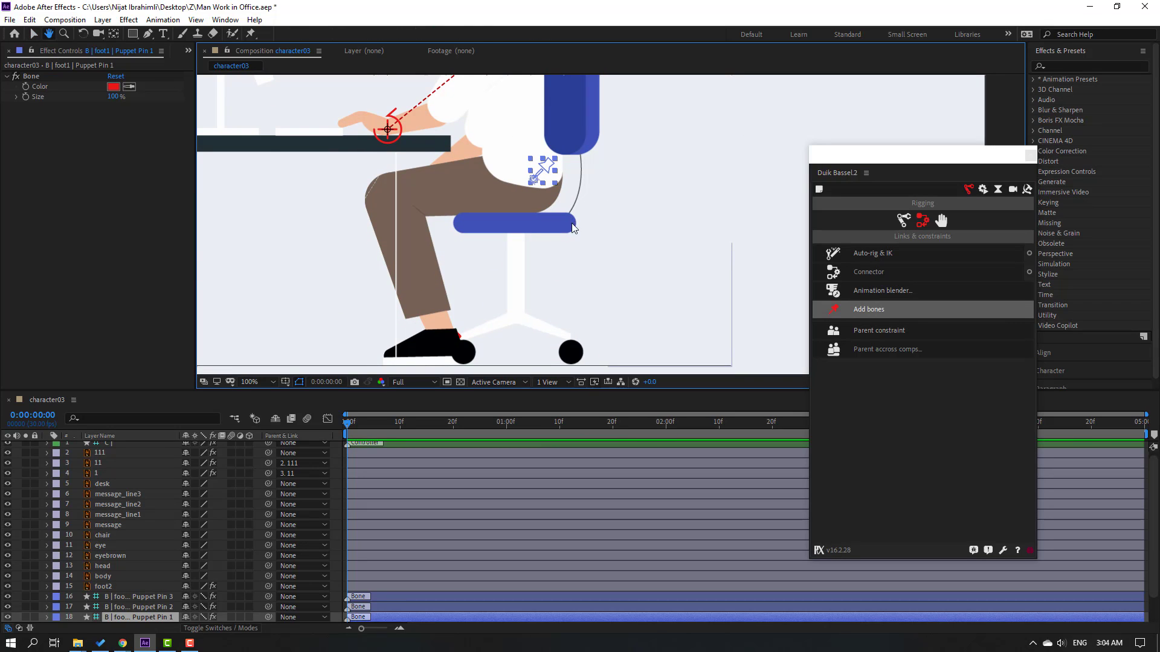
key("v")
scroll(119, 586, "down", 1)
left_click(121, 575, "ctrl")
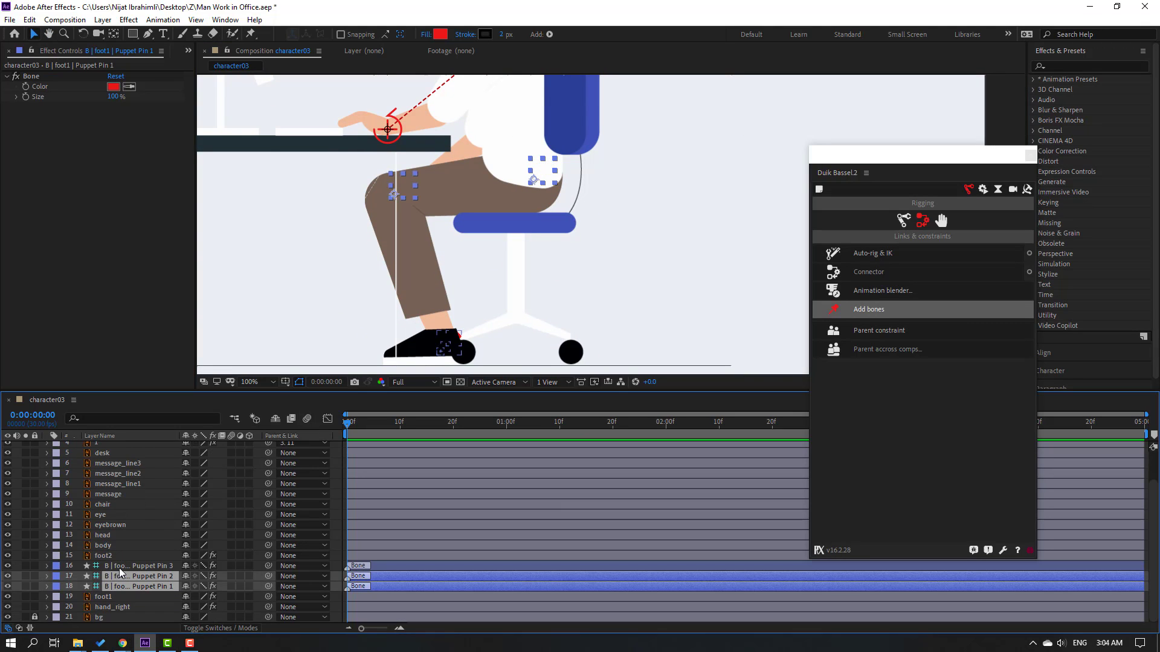
left_click(121, 566, "ctrl")
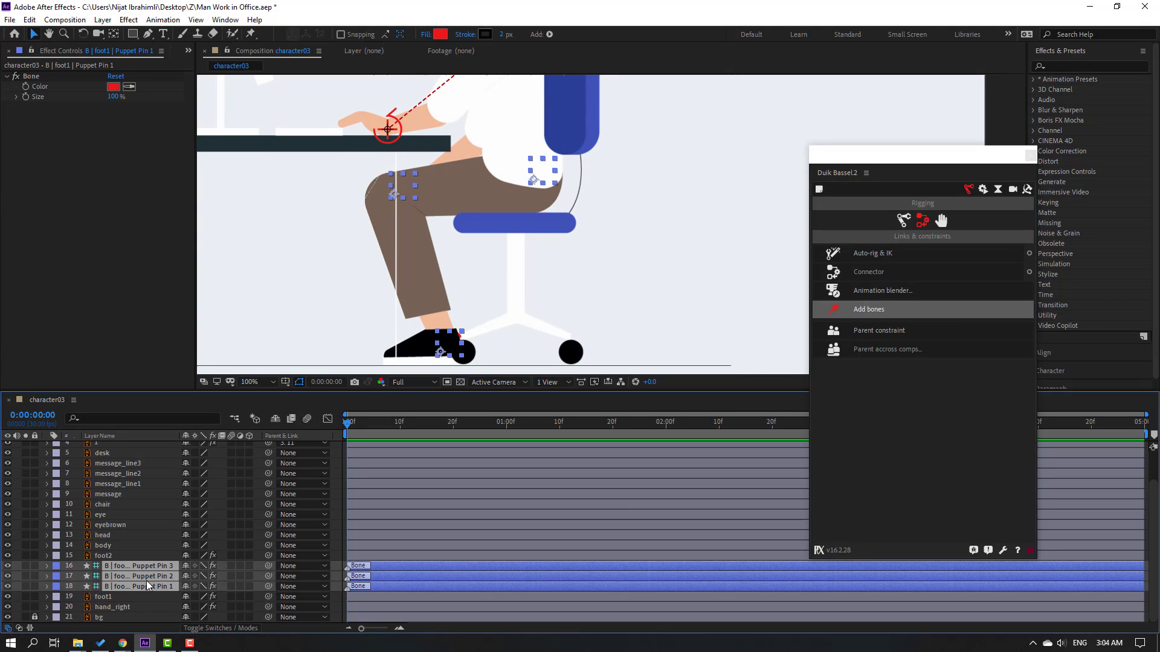
left_click(26, 566)
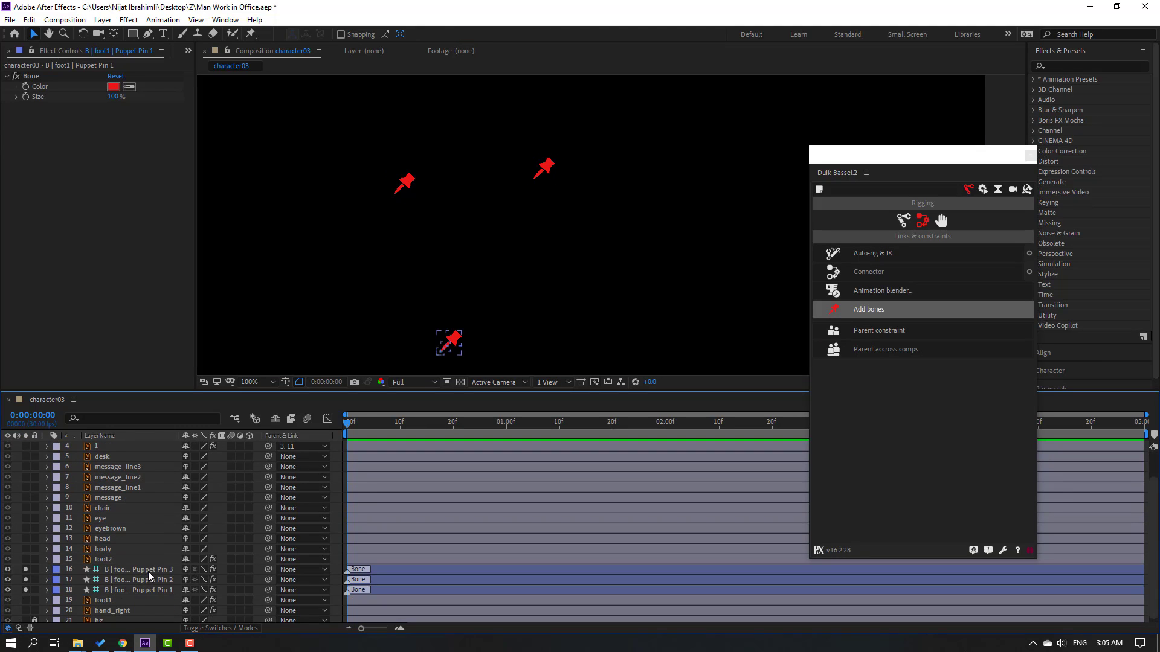
Step: Parent foot1's Puppet Pin 3 bone to Puppet Pin 2, and Puppet Pin 2 to Puppet Pin 1
left_click(147, 572)
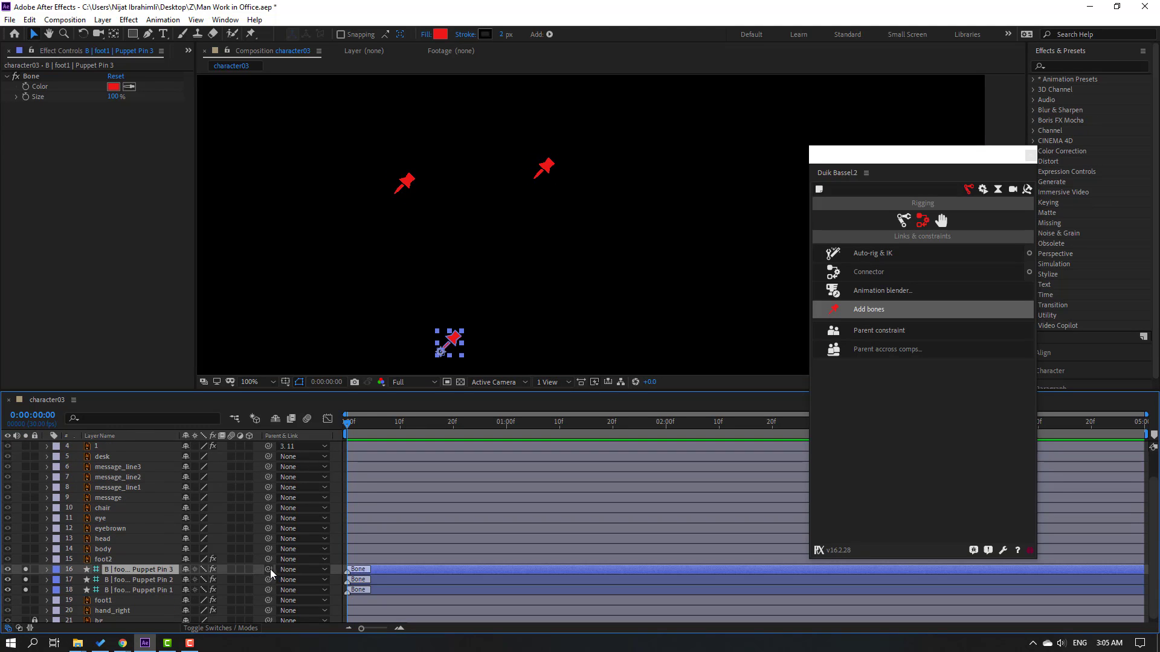
left_click_drag(268, 569, 151, 582)
left_click(148, 584)
left_click_drag(269, 580, 121, 591)
Step: Select foot1's bones in the order Pin 1, 2, 3, turn off their solo and apply Duik's Auto-rig & IK
left_click(126, 590)
left_click(130, 578, "shift")
left_click(129, 569, "shift")
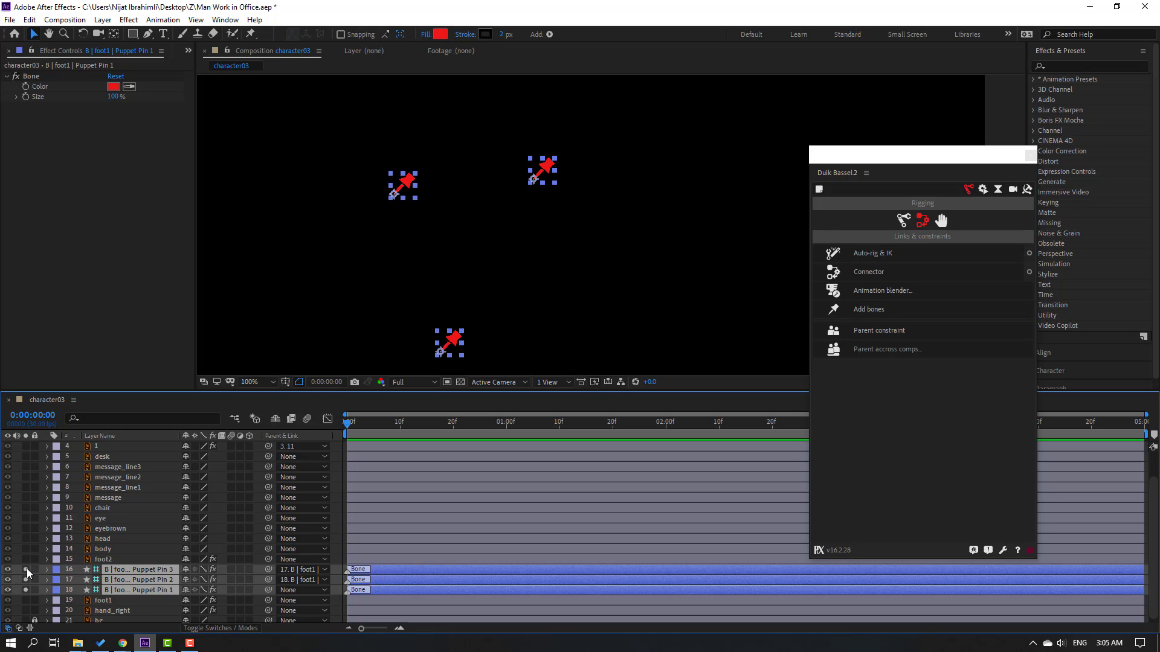
left_click_drag(27, 569, 24, 589)
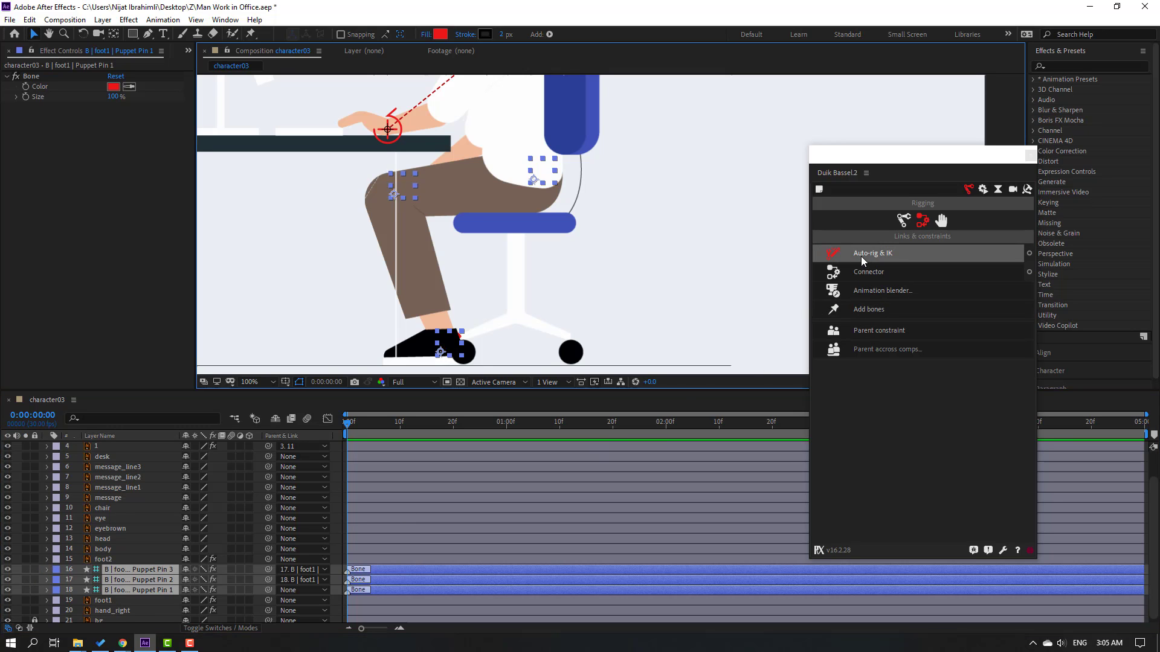
left_click(877, 259)
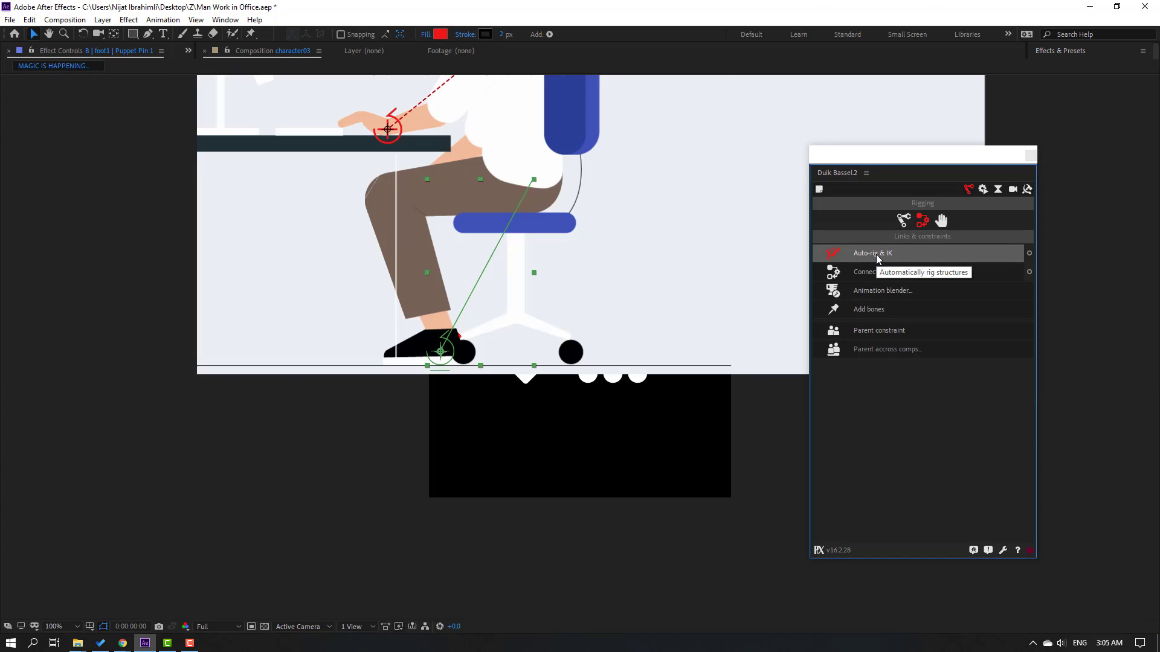
scroll(114, 463, "up", 1)
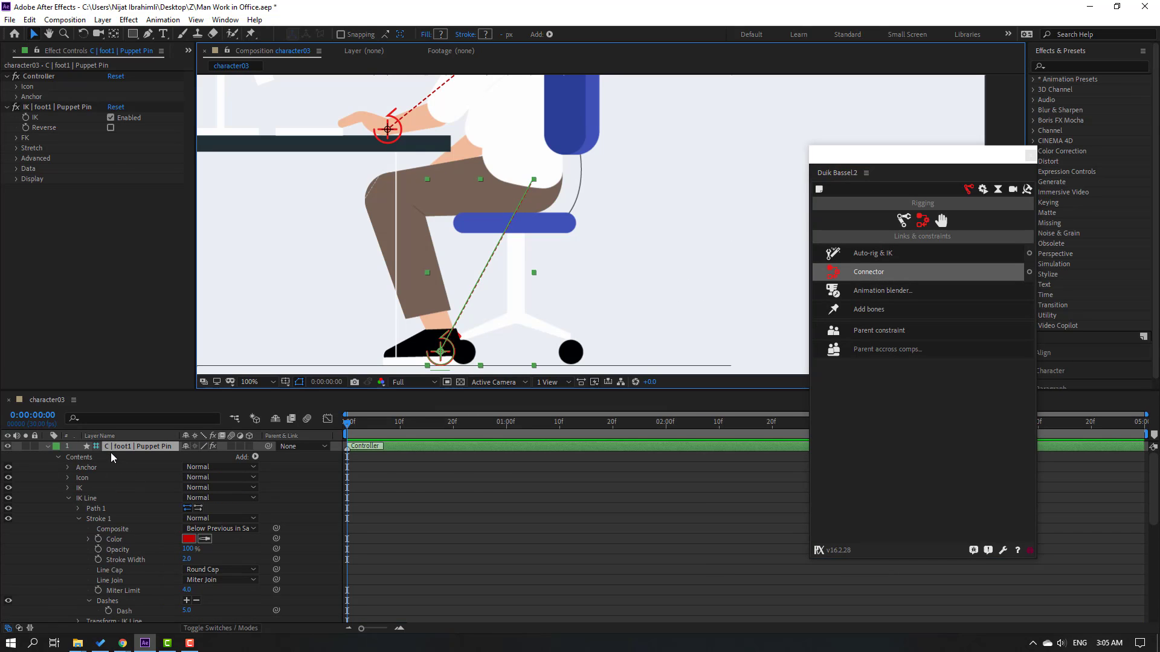
Step: Test the foot1 rig by moving its controller, undo the move and collapse the controller layer
left_click_drag(479, 366, 538, 335)
key("ctrl+z")
left_click(47, 447)
scroll(46, 451, "down", 1)
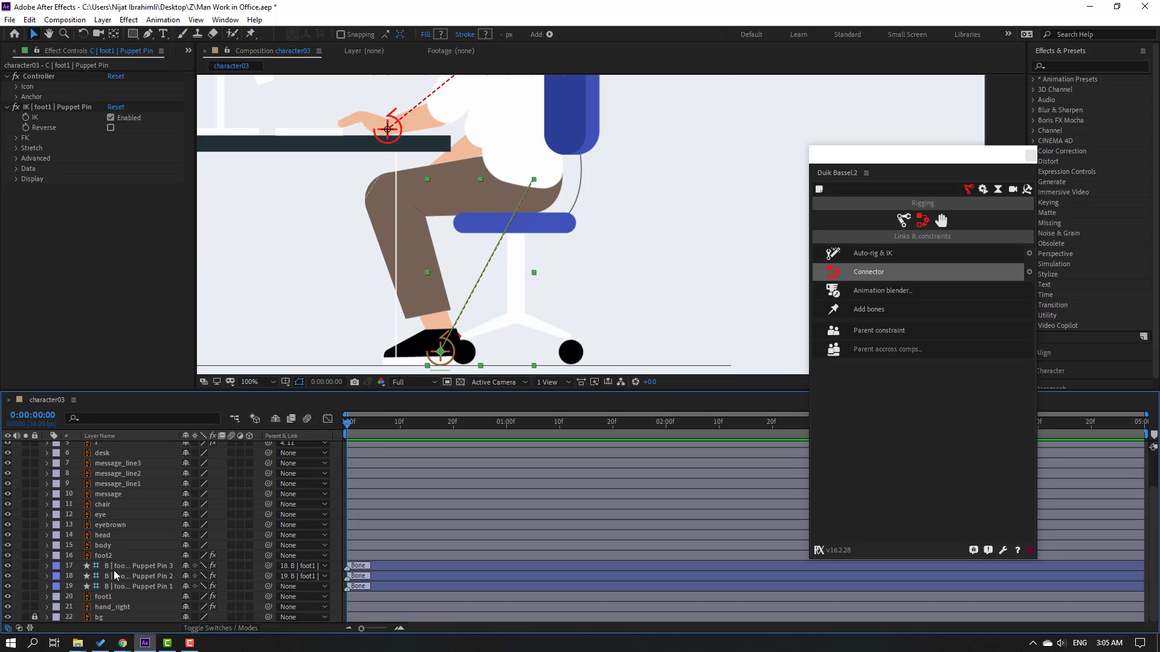
Step: Mark the foot1 layer and its three bone layers as shy and hide the shy layers in the timeline
left_click(102, 596)
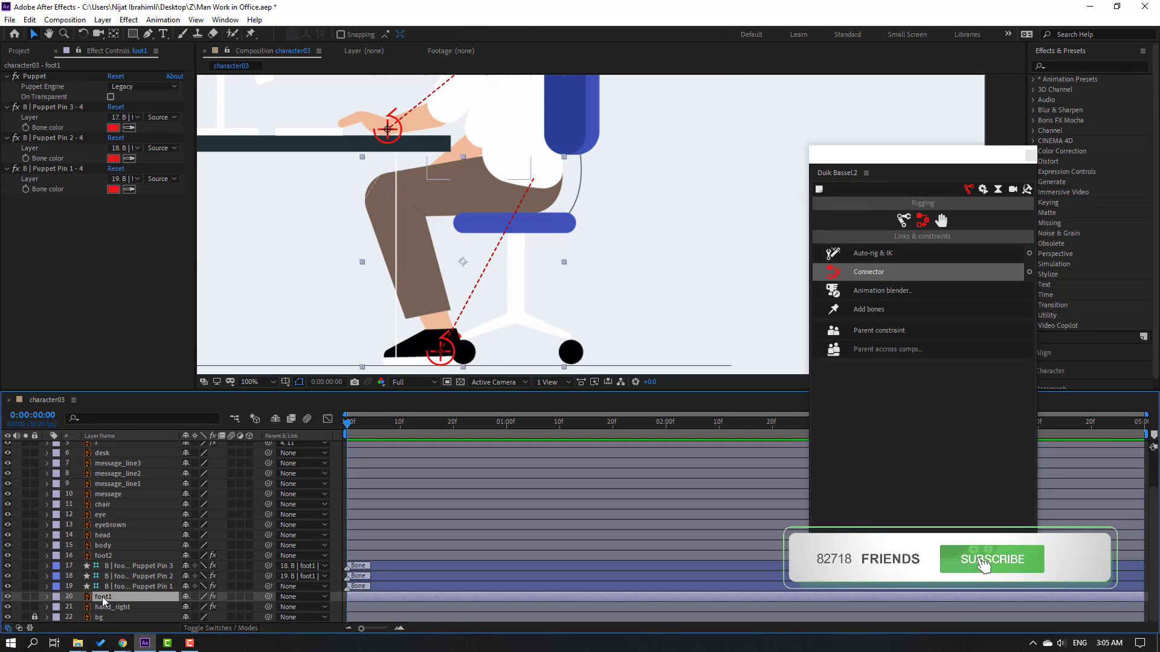
left_click(134, 576, "ctrl")
left_click(139, 567, "ctrl")
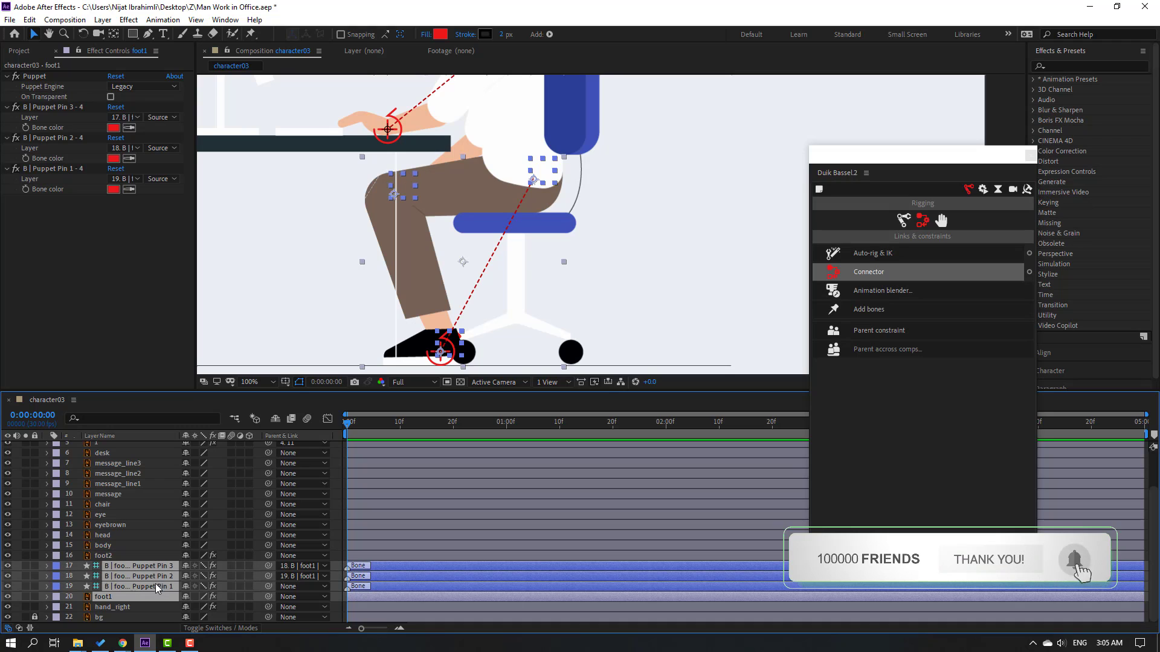
left_click(186, 570)
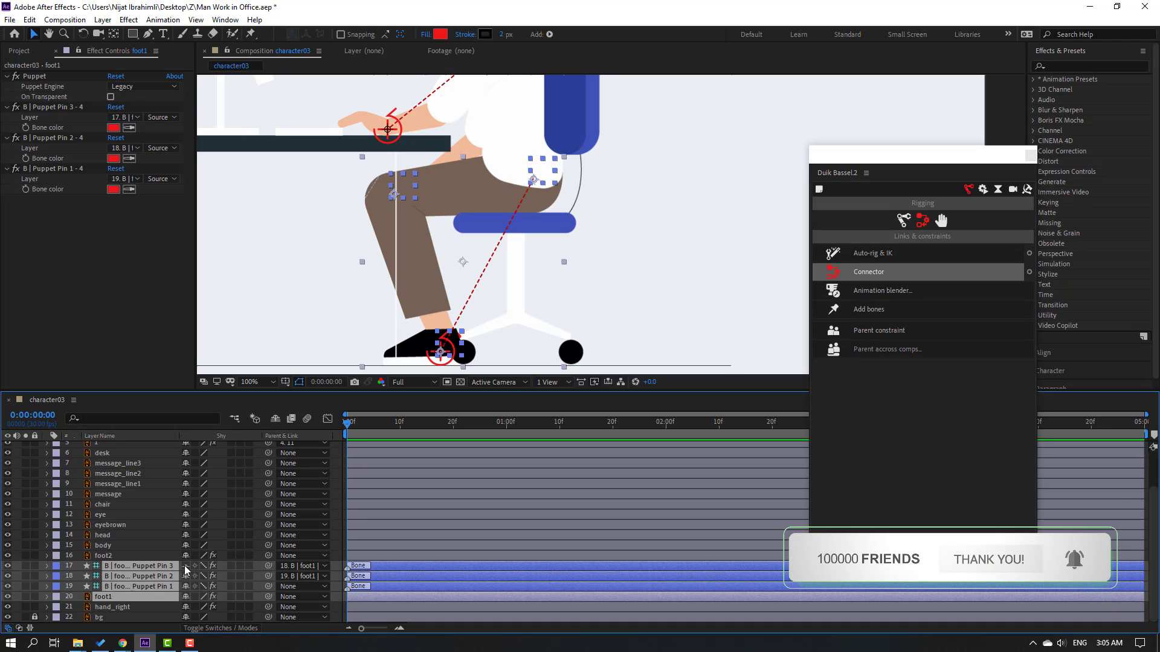
left_click(275, 419)
Step: Add Duik bones to the puppet pins of the foot2 layer's Puppet effect
left_click(88, 596)
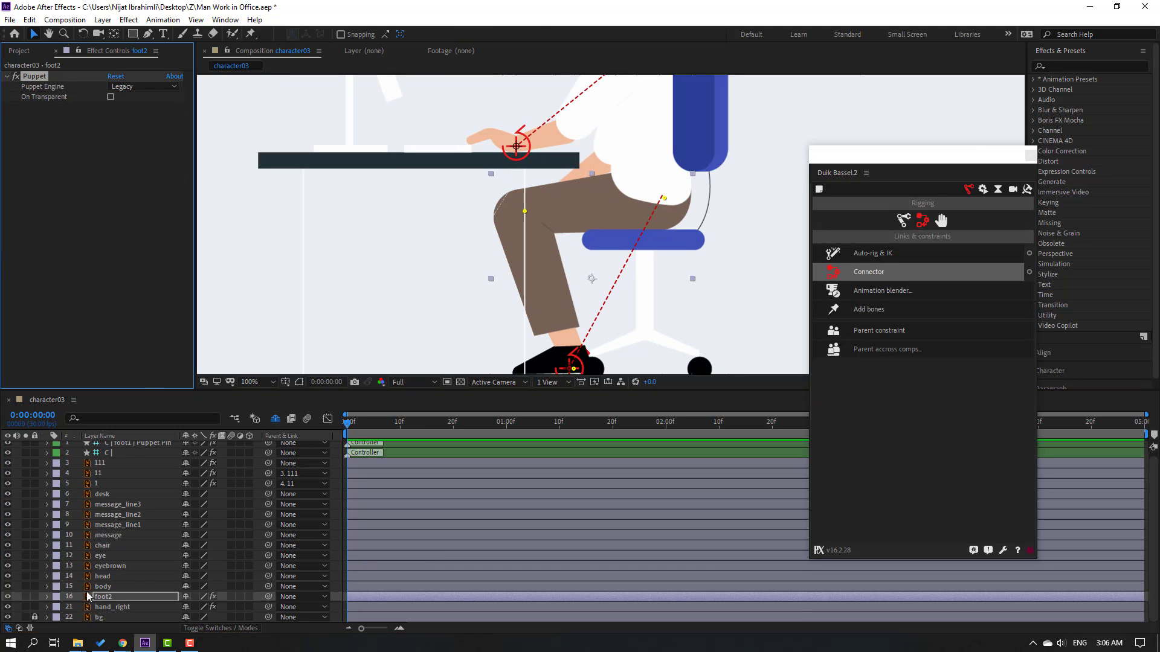
left_click(100, 603)
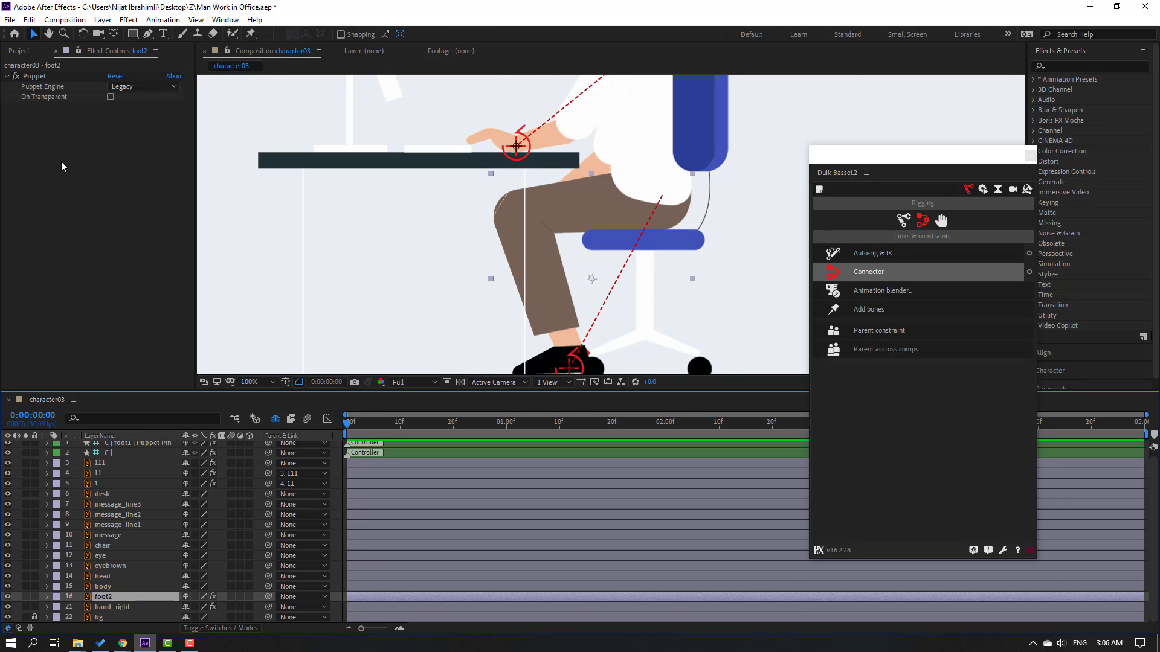
left_click(35, 77)
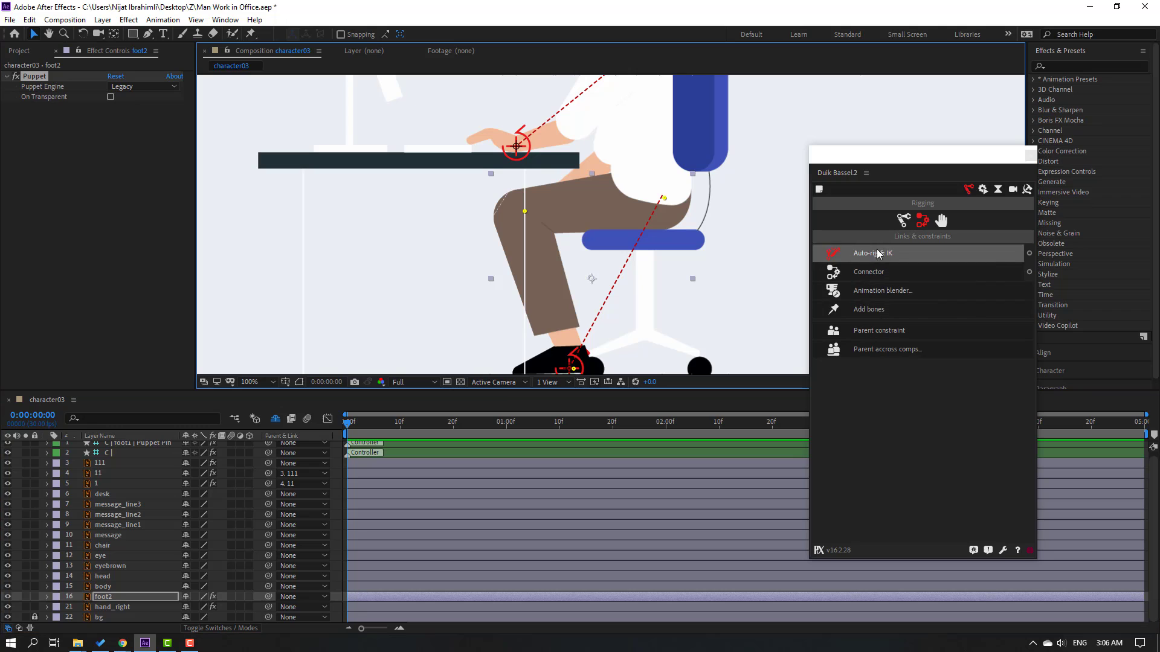
left_click(870, 311)
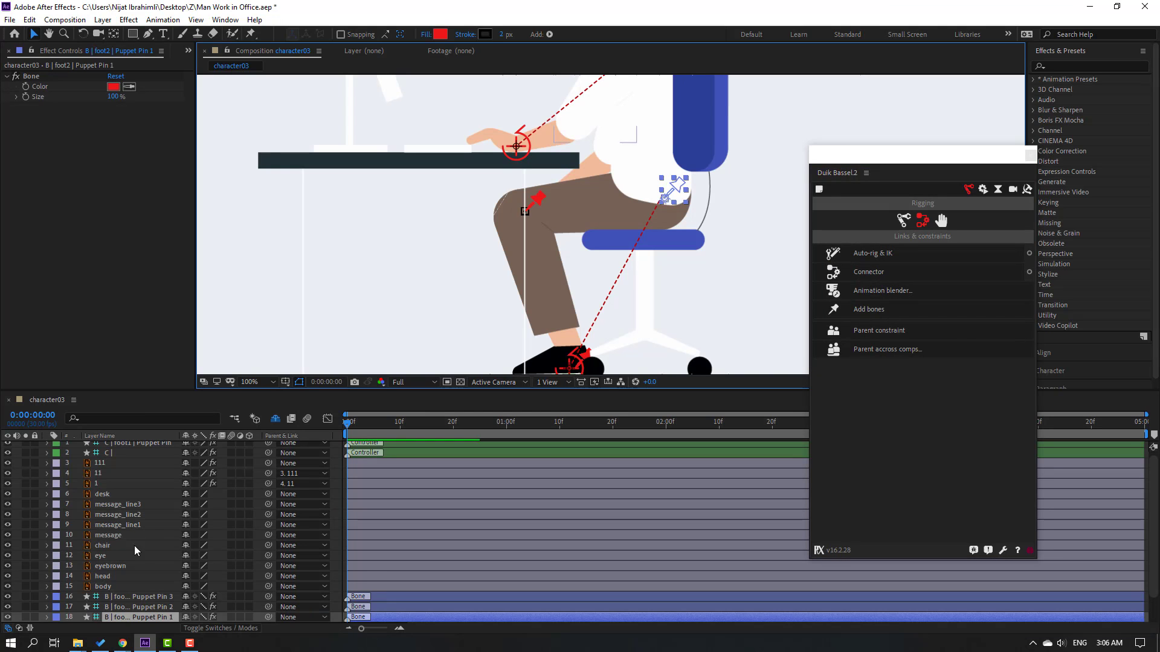
Step: Solo foot2's three Puppet Pin bone layers and clear the selection
left_click(124, 576, "shift")
left_click(132, 568, "shift")
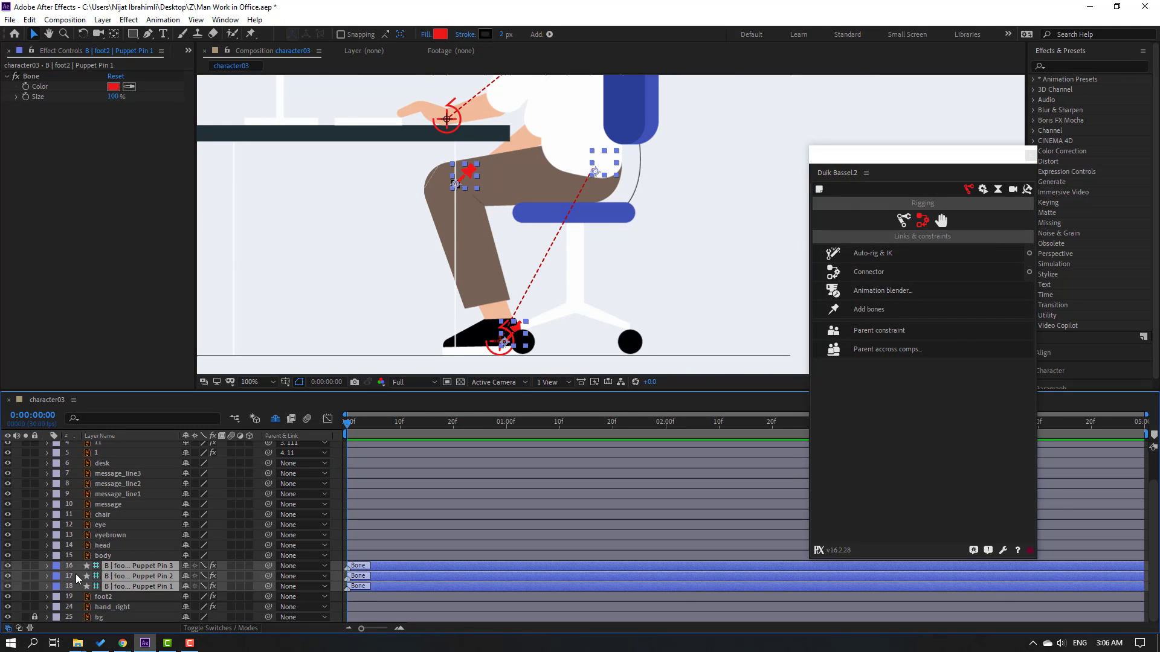
left_click(25, 568)
left_click(423, 326)
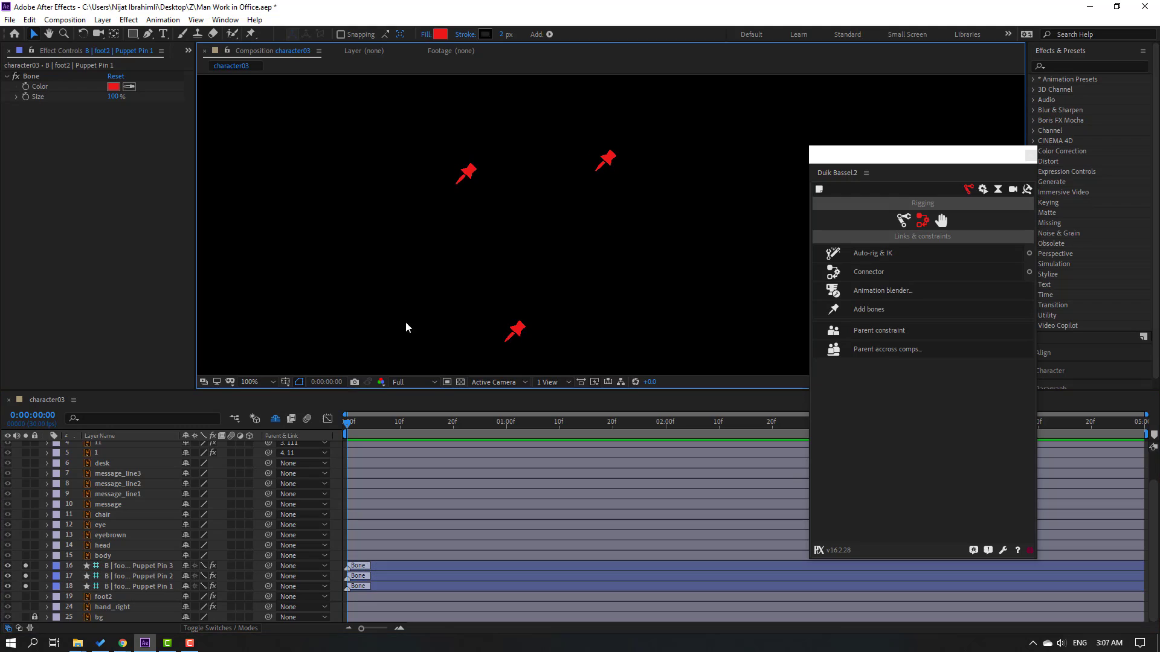
Step: Parent foot2's Puppet Pin 3 bone to Puppet Pin 2, and Puppet Pin 2 to Puppet Pin 1
left_click(517, 332)
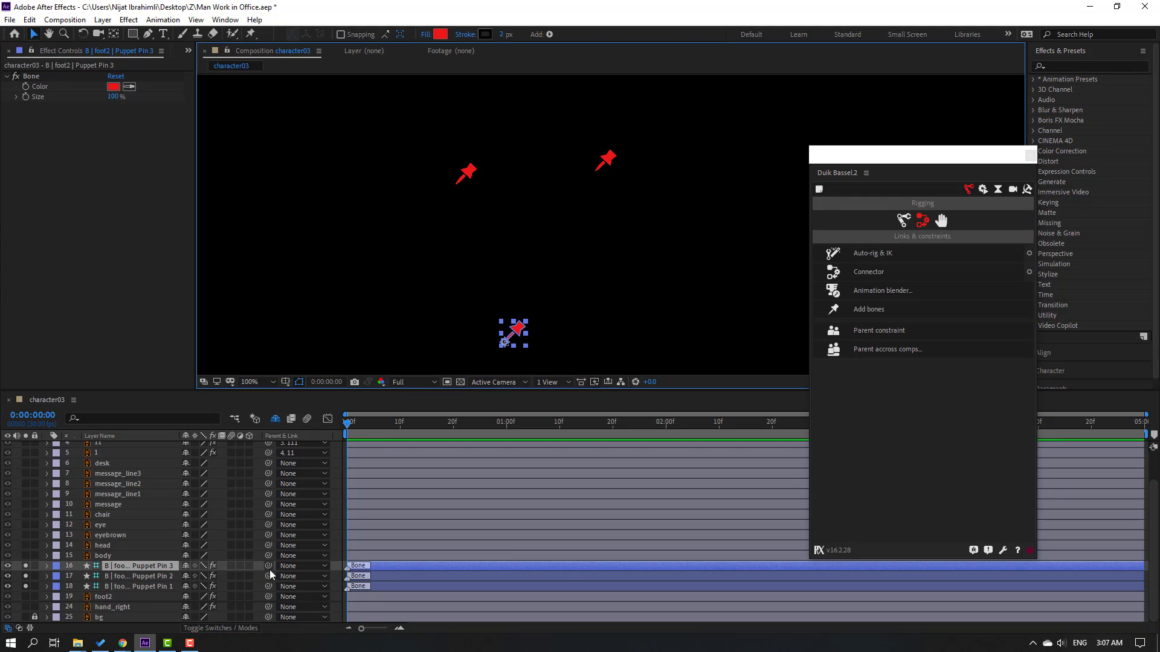
left_click_drag(268, 568, 147, 577)
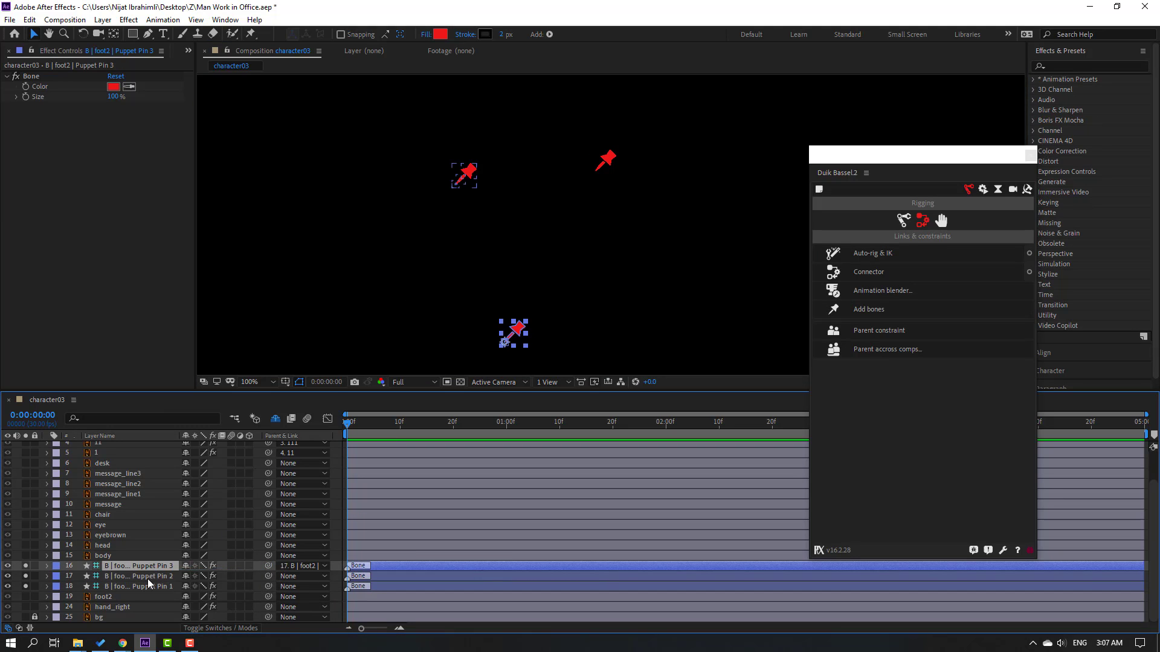
left_click(148, 579)
left_click_drag(268, 578, 162, 587)
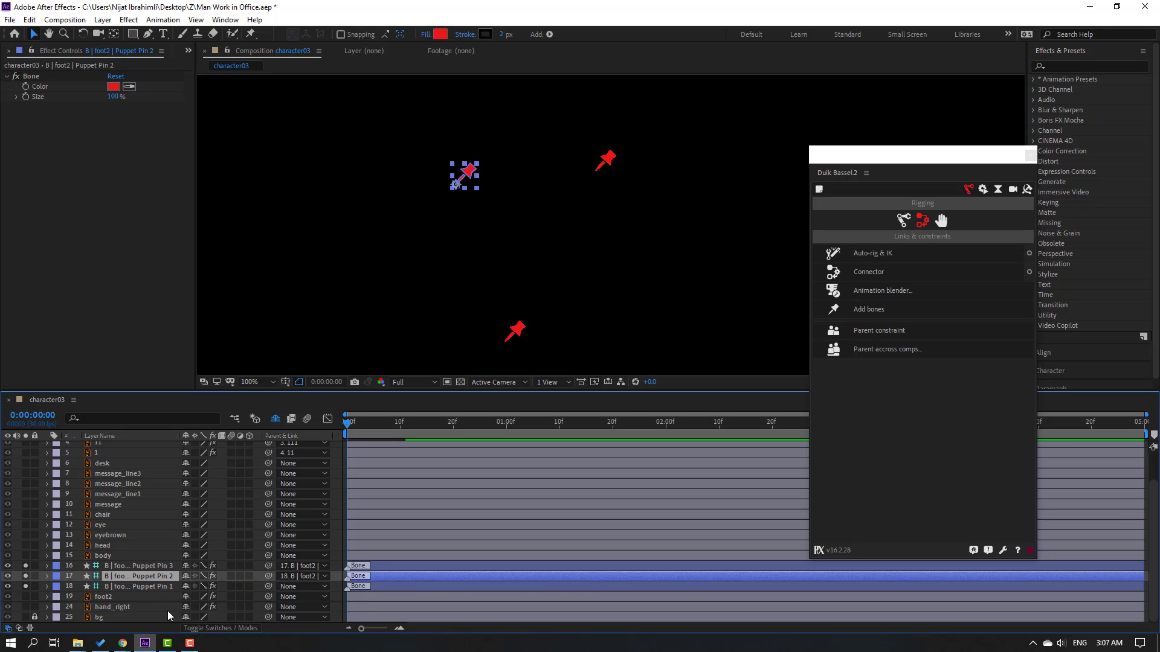
Step: Apply Duik's Auto-rig & IK to foot2's bones, selected in the order Pin 1, Pin 2, Pin 3
left_click(144, 588)
left_click(144, 578, "ctrl")
left_click(148, 567, "ctrl")
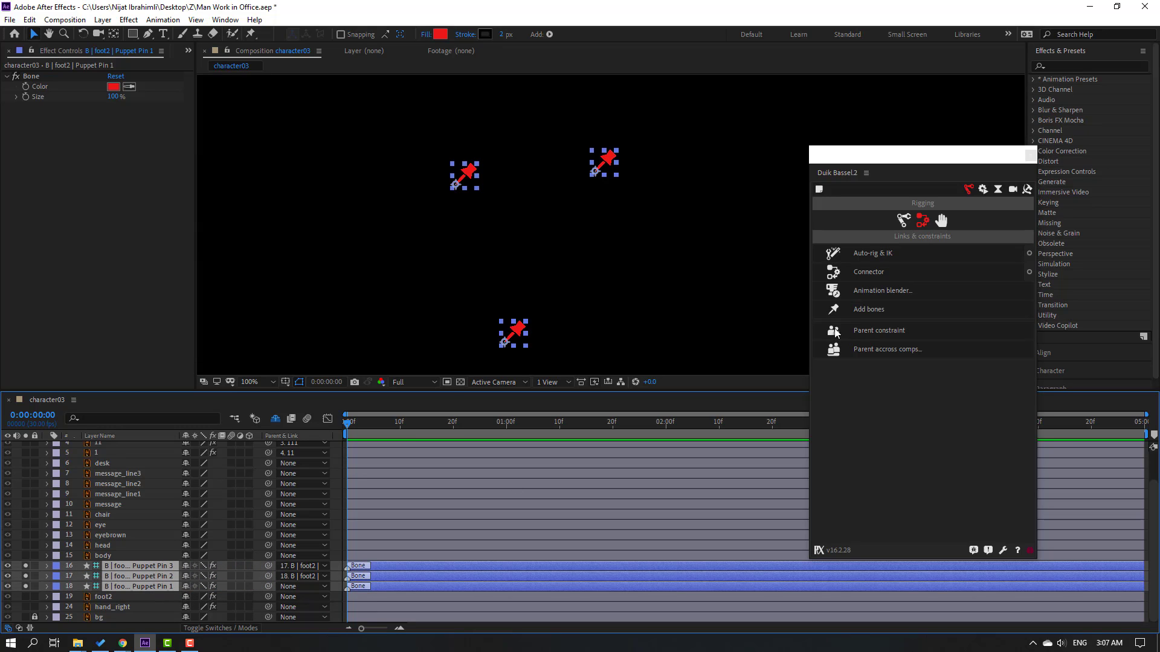
left_click(875, 253)
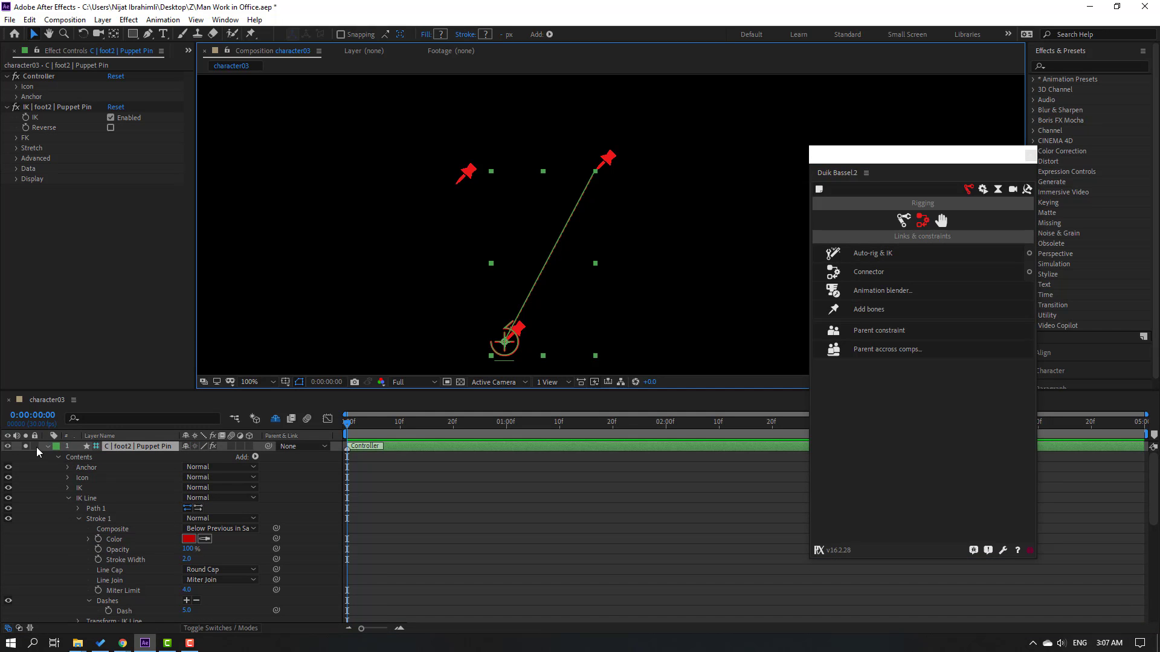
Step: Collapse the foot2 controller layer and turn off solo on it and on foot2's three bone layers
left_click(45, 448)
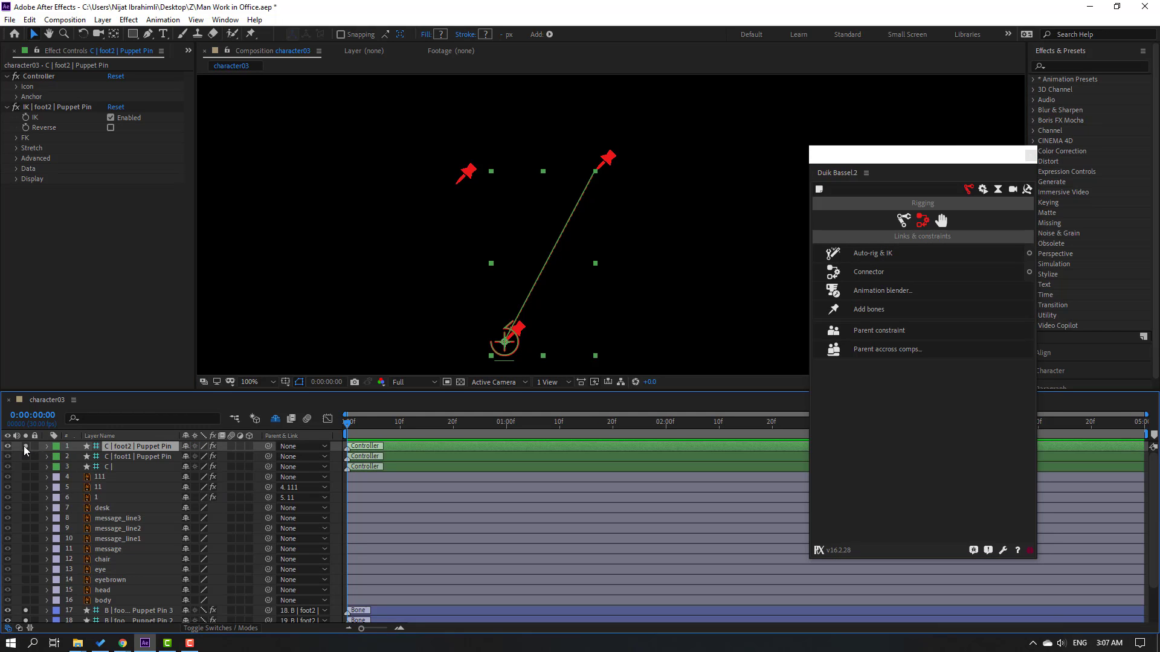
left_click(24, 447)
scroll(84, 581, "down", 2)
left_click_drag(26, 566, 24, 587)
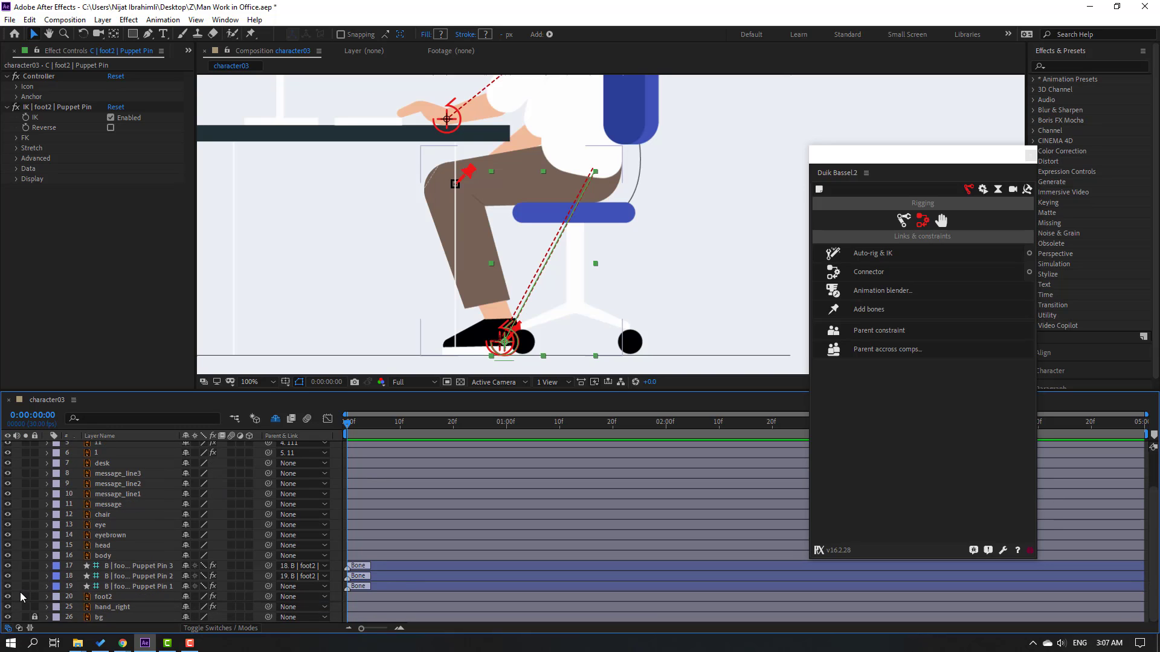
Step: Test the foot2 leg rig by moving its controller, and undo the move
scroll(472, 311, "down", 2)
scroll(472, 311, "up", 1)
scroll(77, 480, "up", 2)
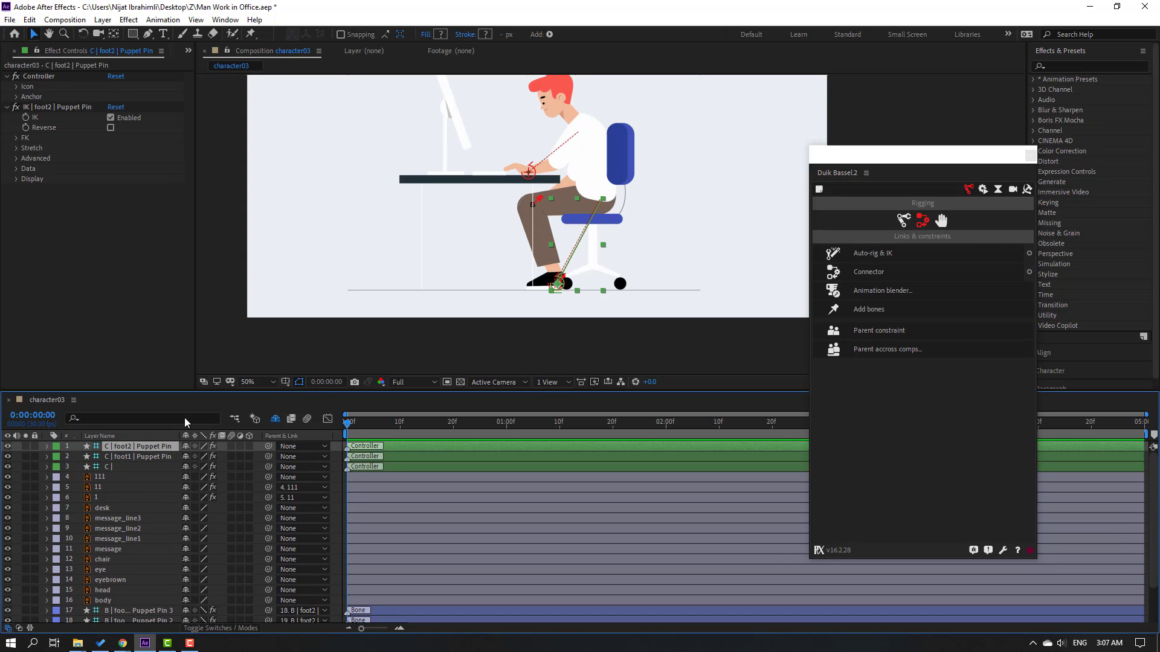
key("space")
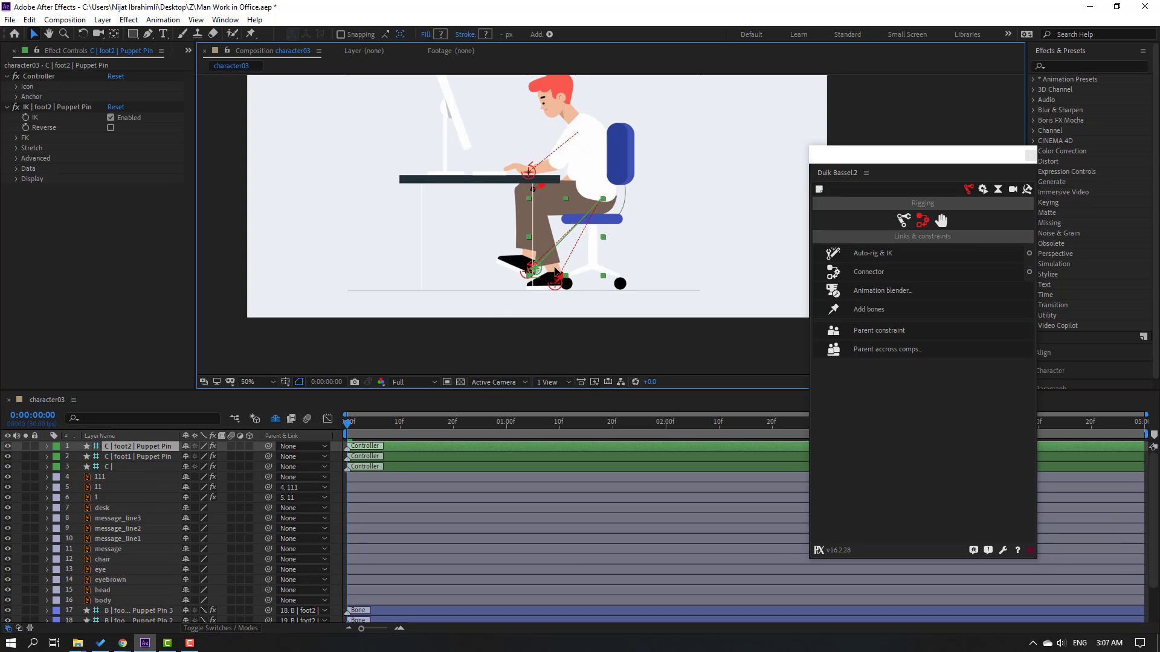
key("space")
Step: Hide the foot2 layer and its three Puppet Pin bone layers from the timeline by marking them shy
scroll(151, 513, "down", 2)
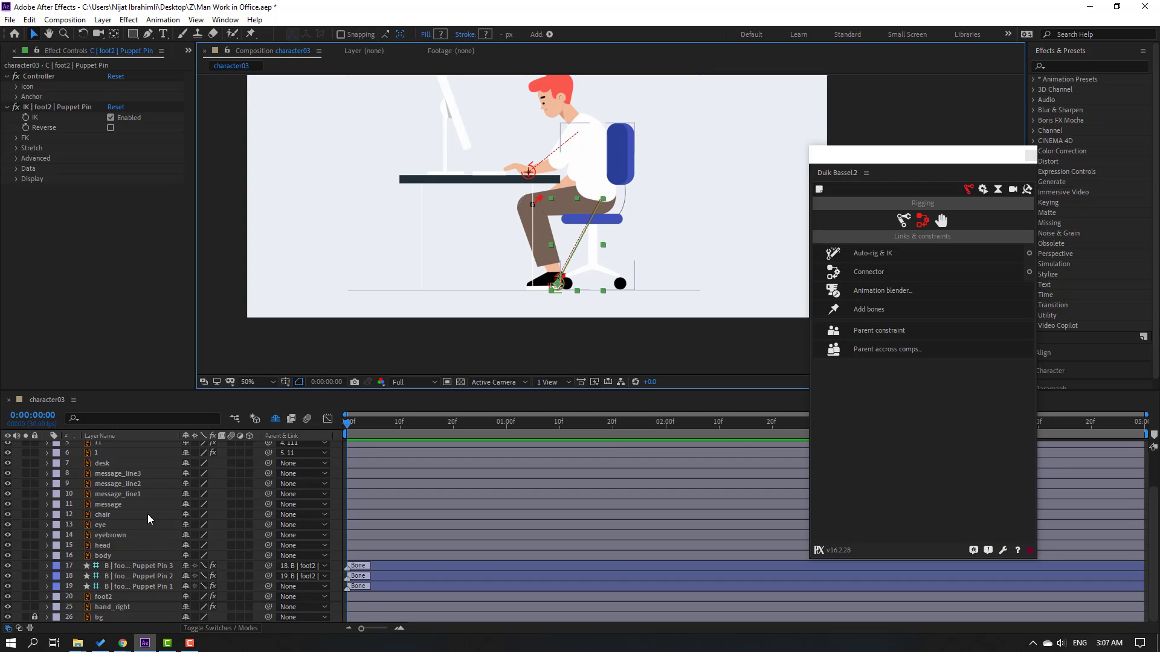
left_click(120, 597)
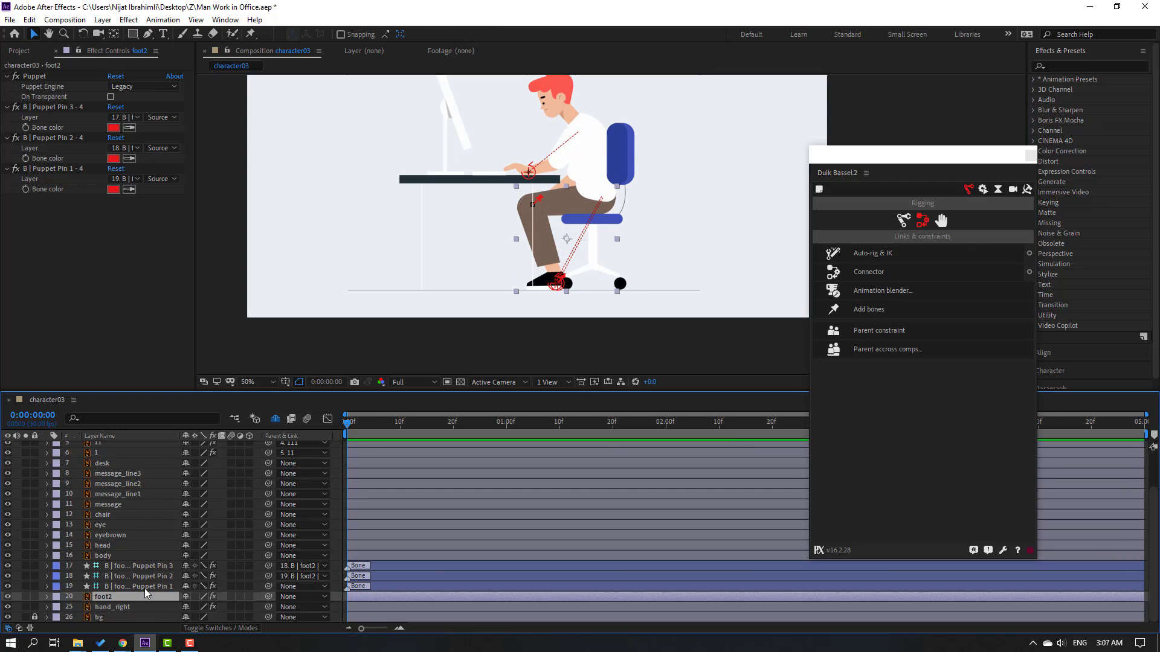
left_click(139, 576, "ctrl")
left_click(151, 566, "ctrl")
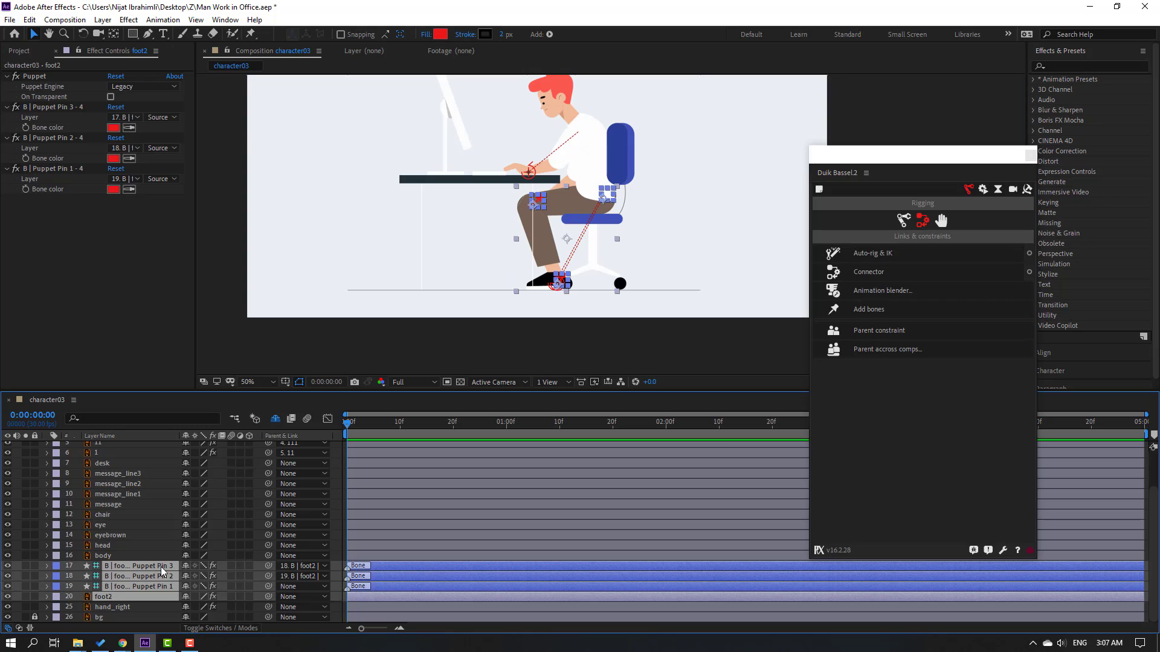
left_click(186, 567)
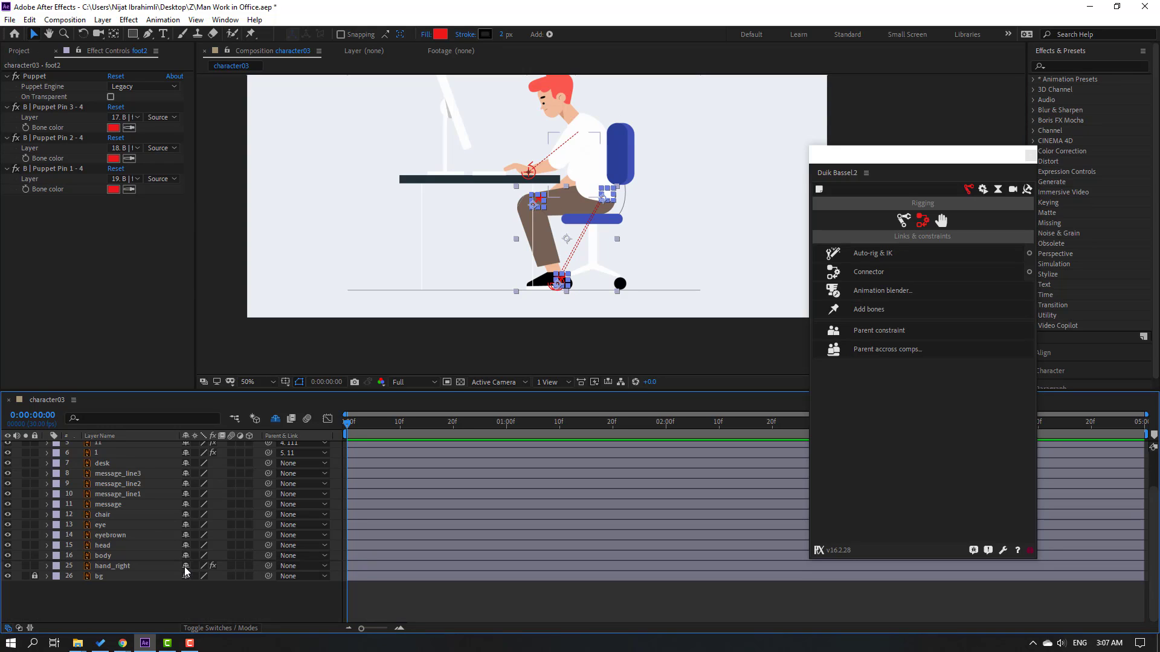
left_click(101, 583)
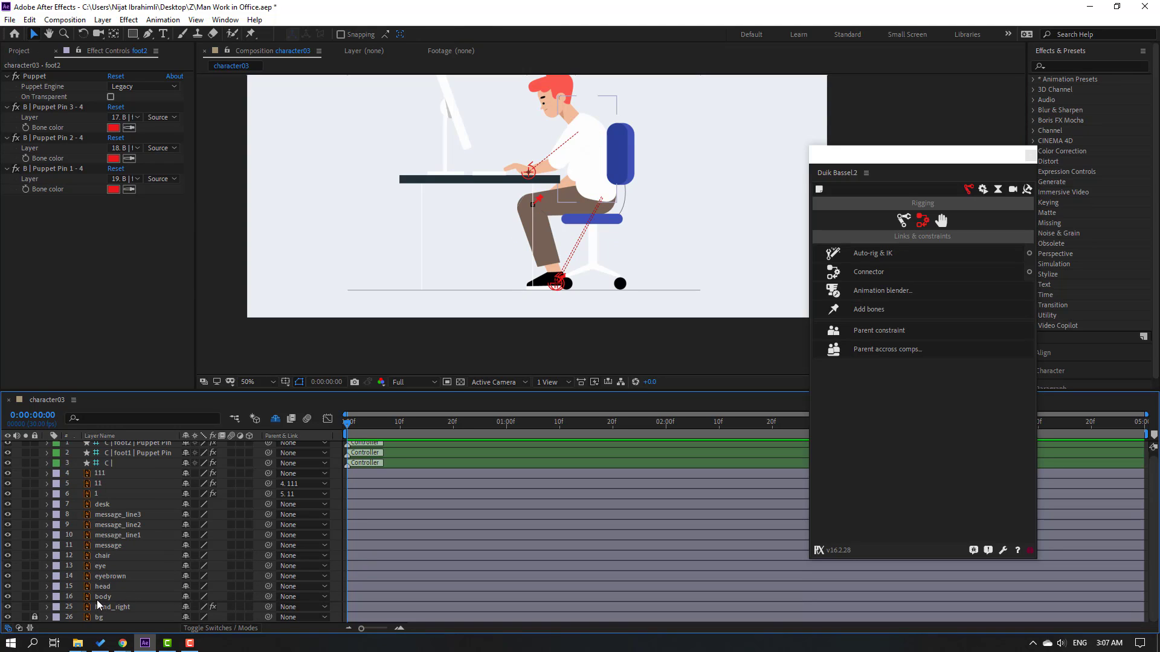
Step: Solo the body layer, move its anchor point to the base of the torso near the hips, and turn solo off
left_click(102, 600)
left_click(25, 597)
scroll(594, 189, "up", 1)
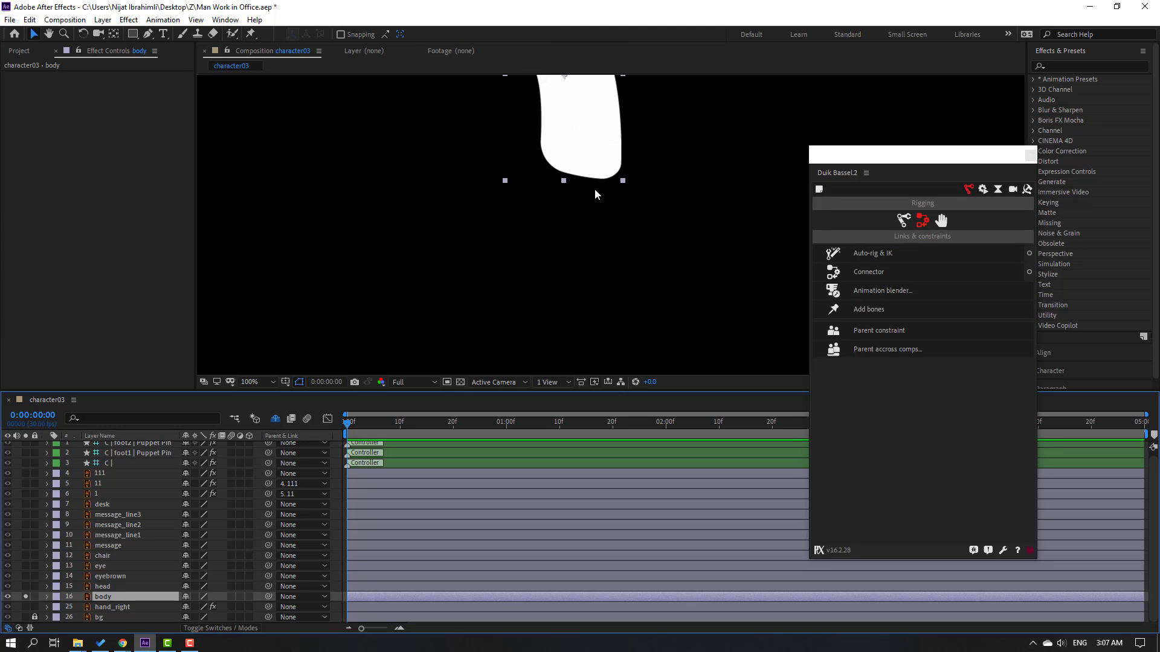
key("space")
left_click_drag(645, 162, 569, 270)
key("y")
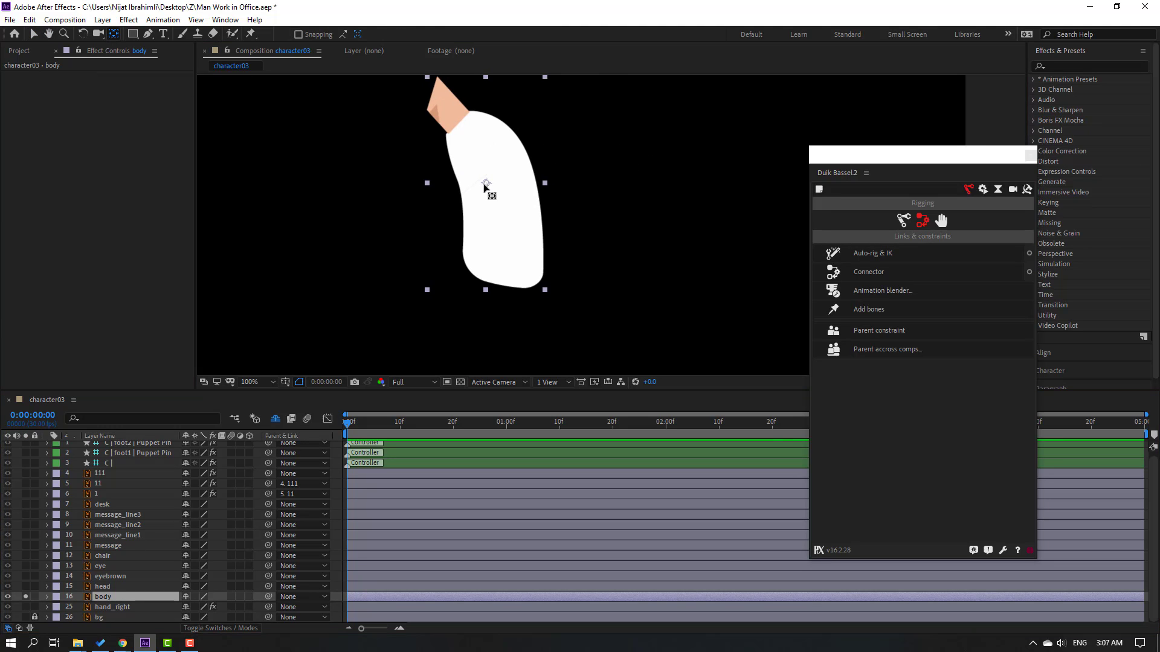
left_click_drag(486, 184, 507, 219)
left_click(514, 280)
left_click(33, 33)
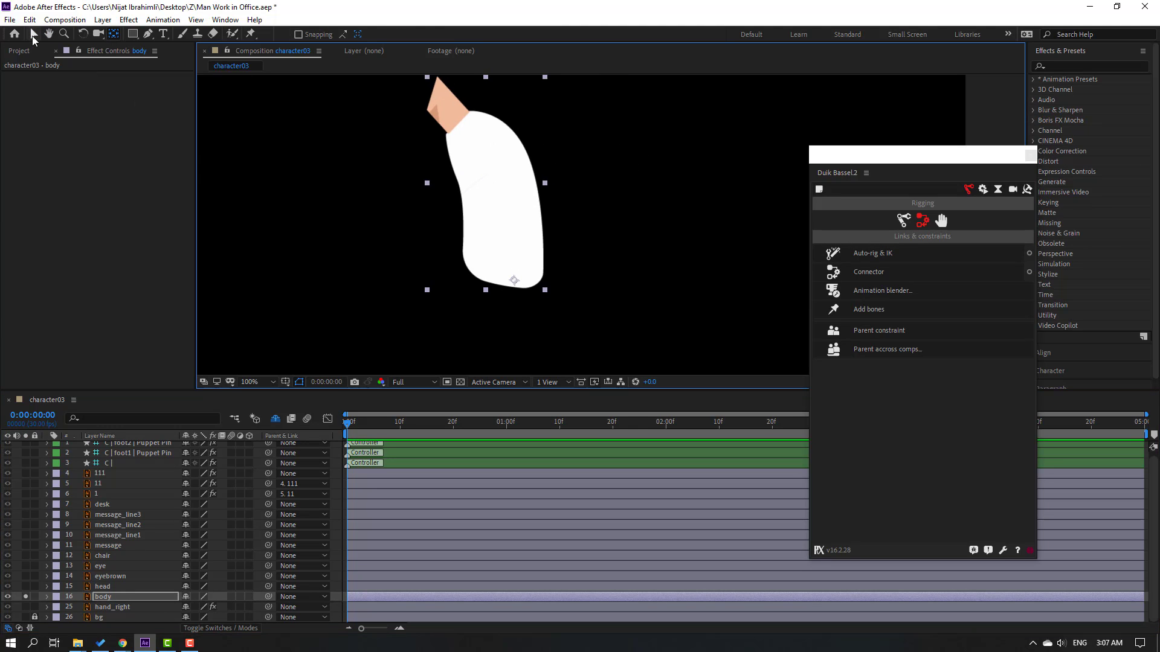
left_click(25, 597)
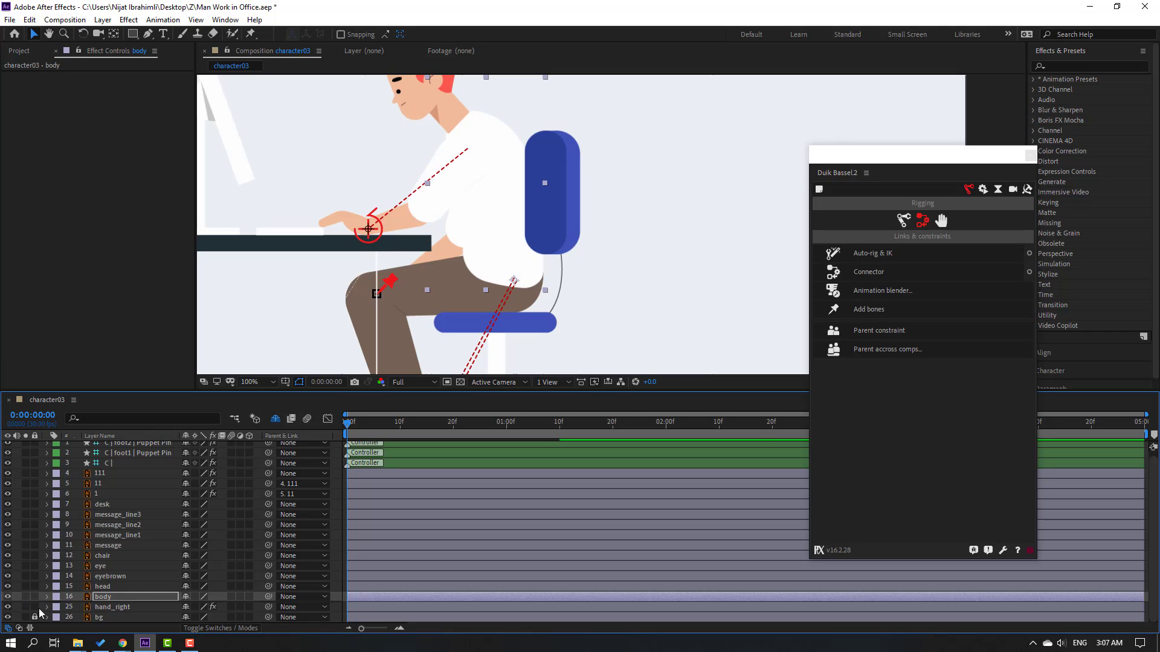
Step: Solo the head layer, move its anchor point down to the chin near the neck, and turn solo off
left_click(100, 587)
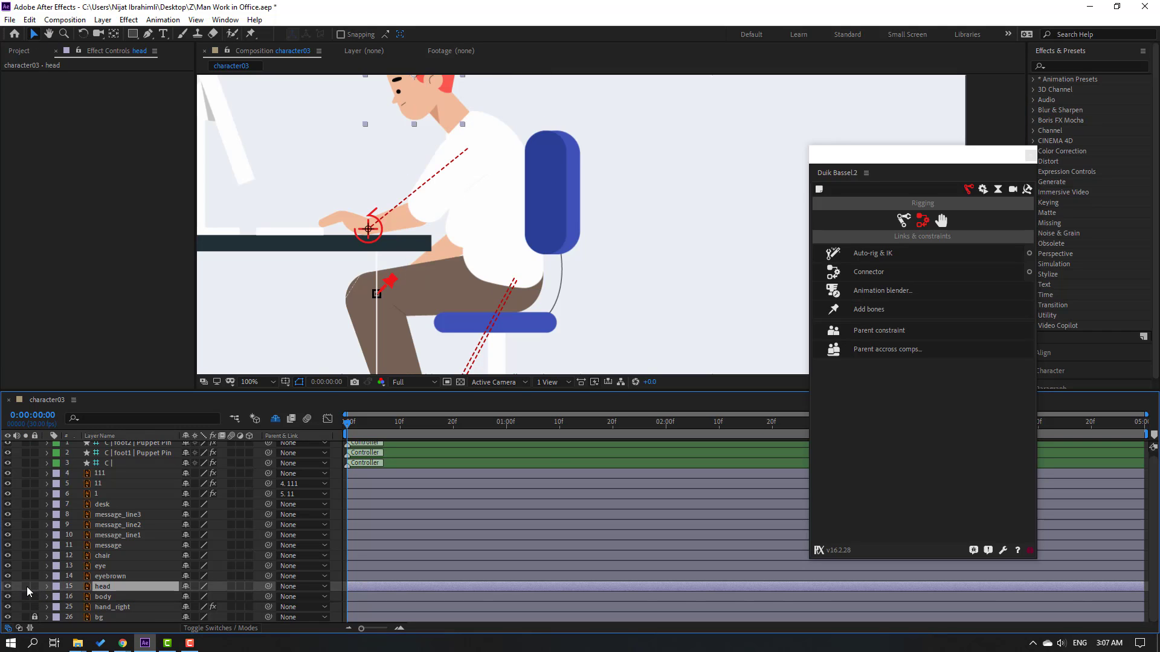
left_click(26, 587)
left_click_drag(466, 205, 496, 265)
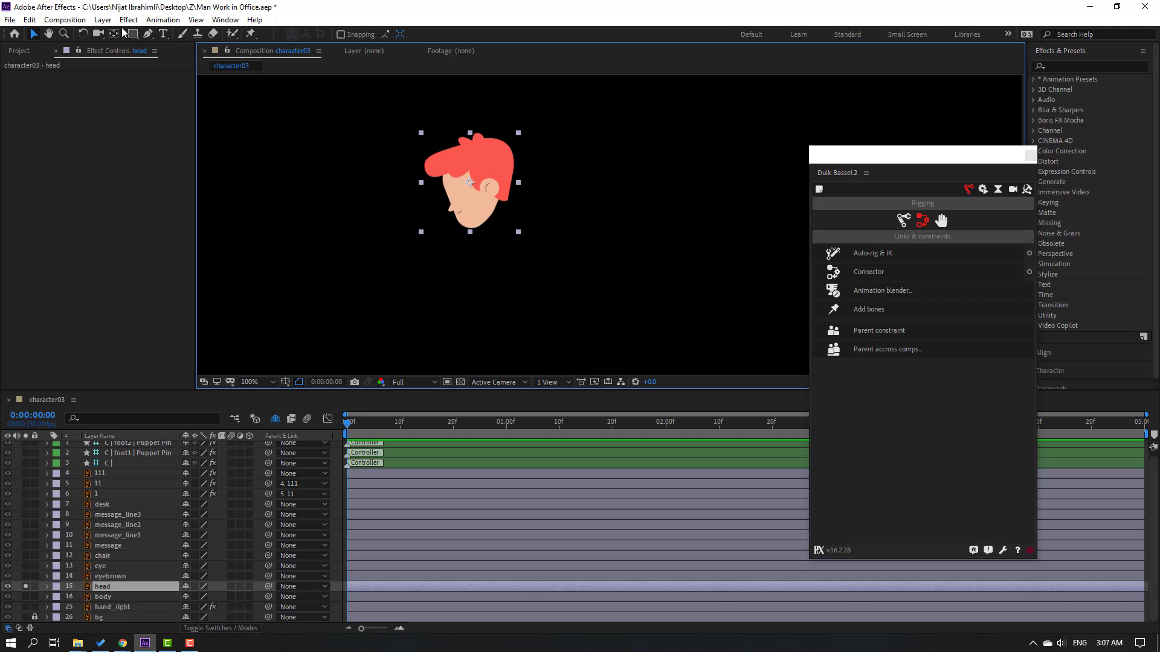
key("y")
left_click_drag(473, 189, 473, 229)
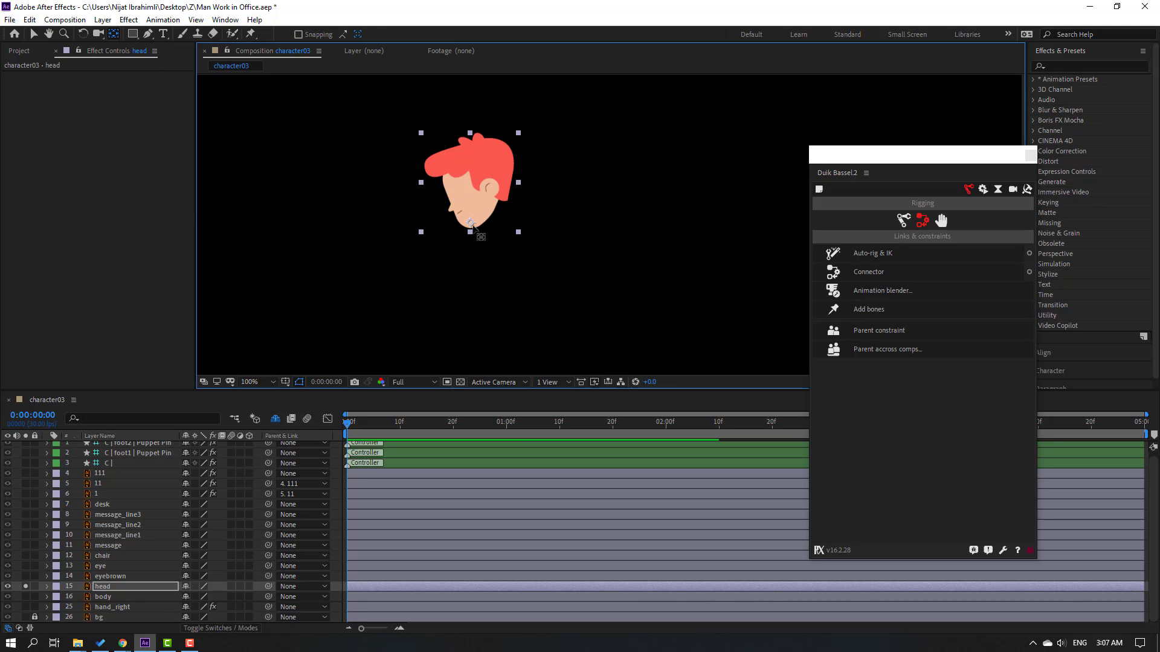
left_click(34, 35)
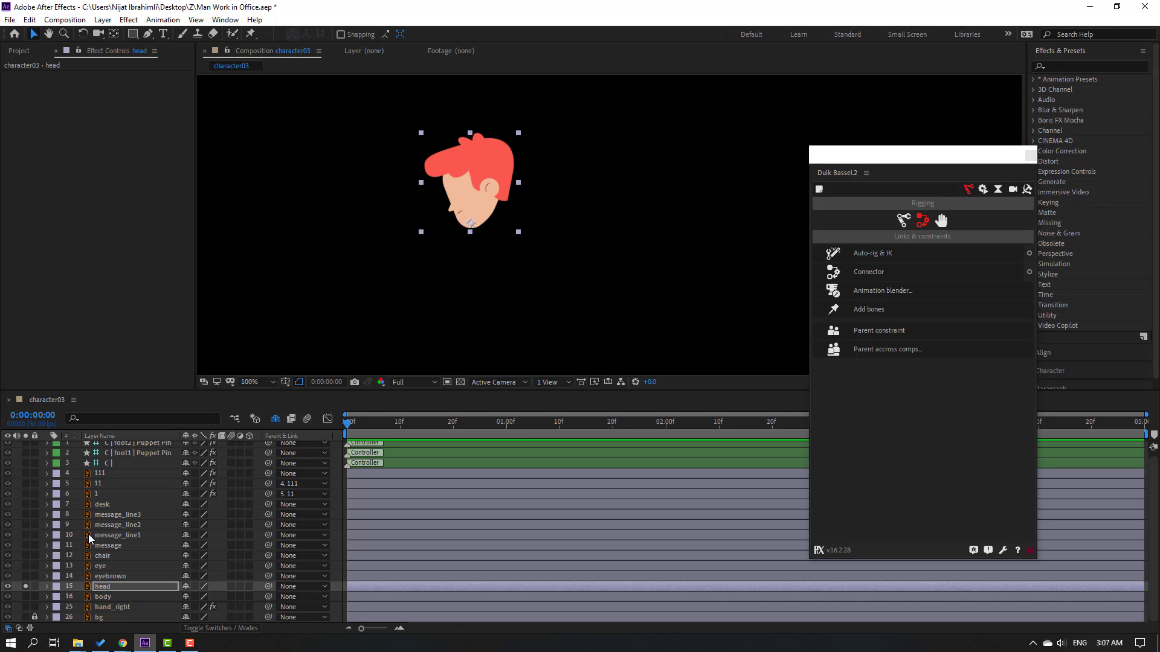
left_click(25, 587)
Step: Parent the eyebrown and eye layers to the head layer
left_click(104, 577)
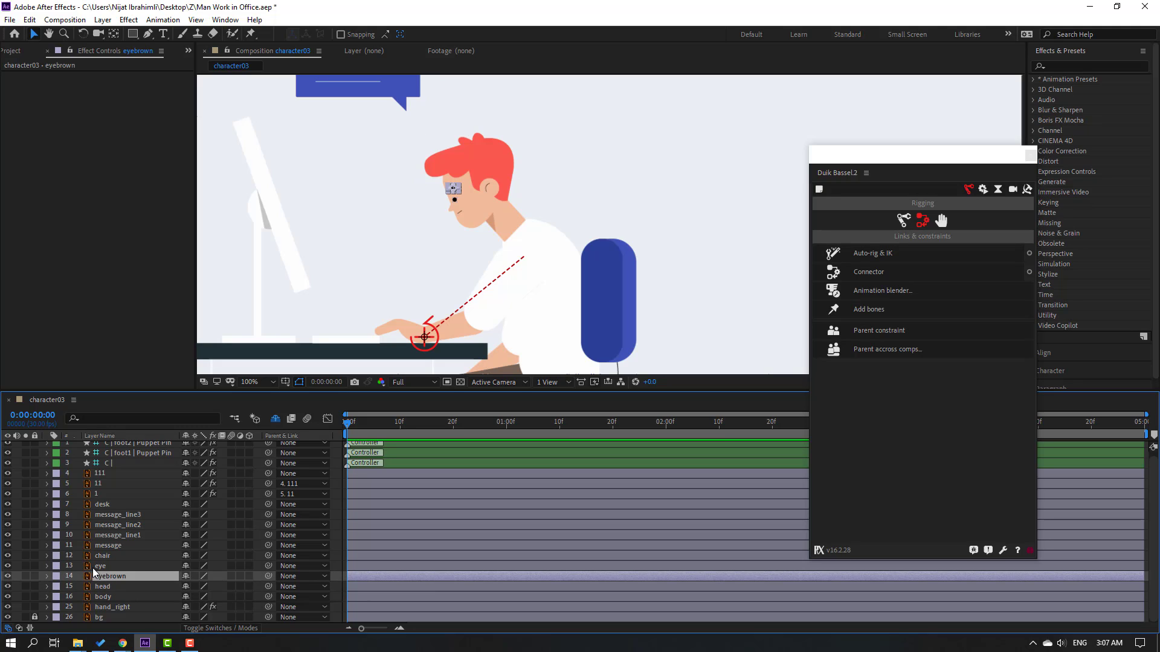
left_click(96, 566, "ctrl")
left_click_drag(270, 569, 103, 587)
left_click(103, 597)
left_click(106, 577)
Step: Keyframe a blink with the eye's unlinked Scale: 100, 100% at frame 2, 100, 5% at frame 5 and 100, 100% at frame 8
left_click(101, 566)
key("s")
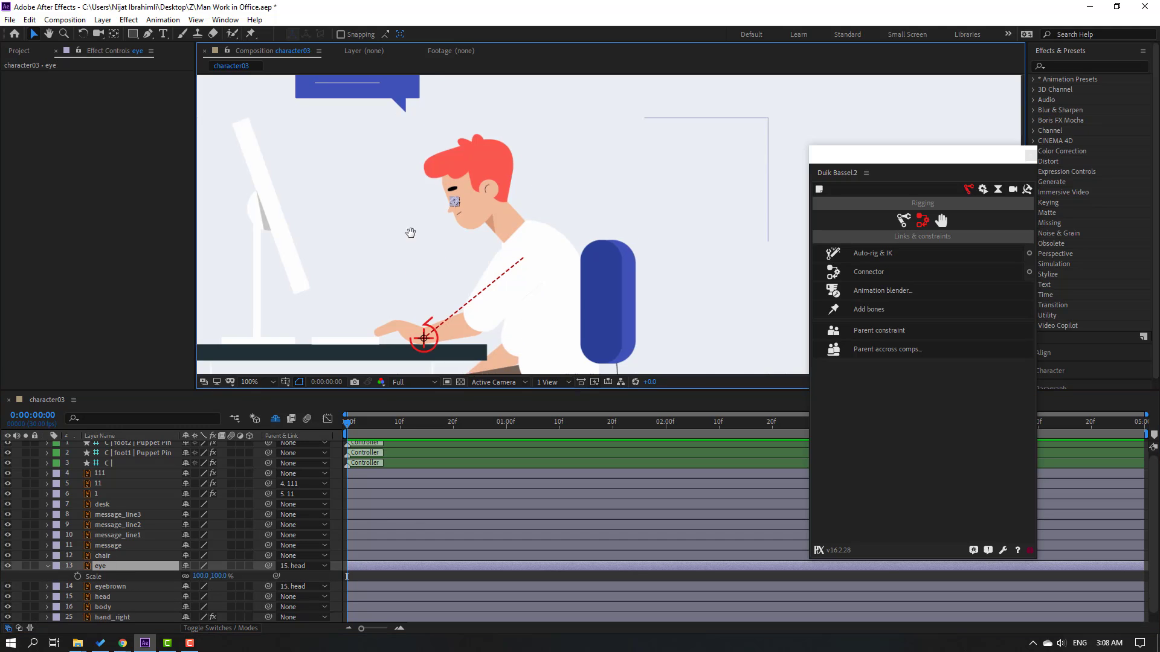
scroll(641, 222, "up", 1)
scroll(613, 278, "up", 1)
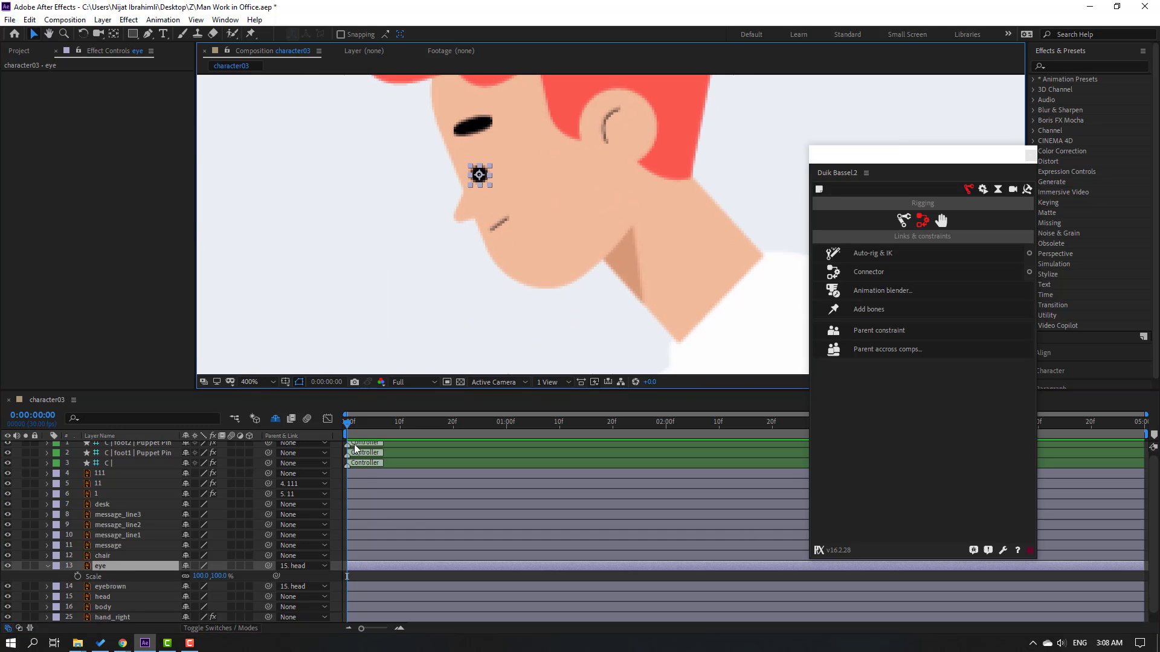
left_click_drag(352, 426, 355, 435)
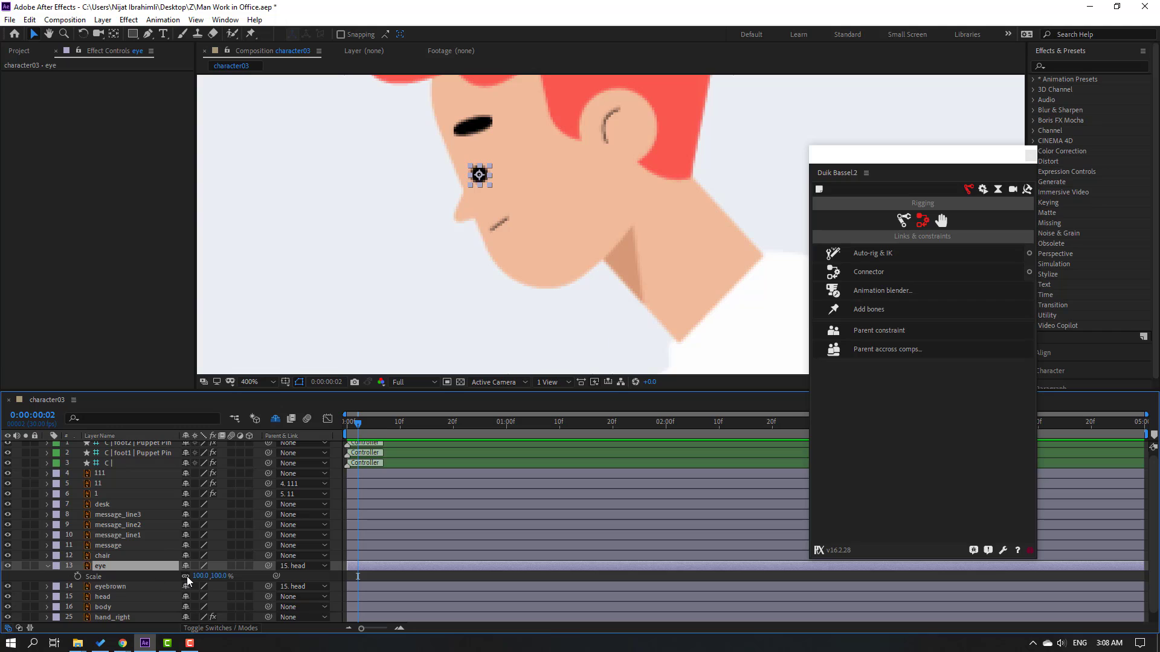
left_click(78, 577)
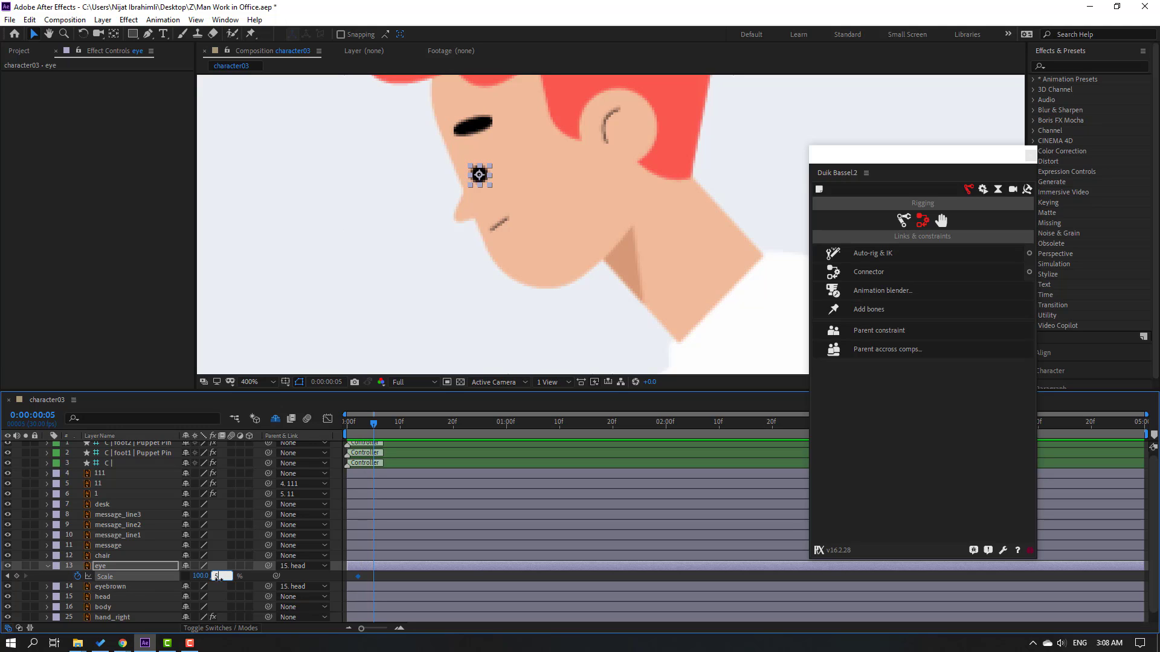
key("Return")
type("100")
key("Return")
Step: Apply Easy Ease to the eye's three Scale keyframes and preview the blink
right_click(358, 577)
mouse_move(380, 572)
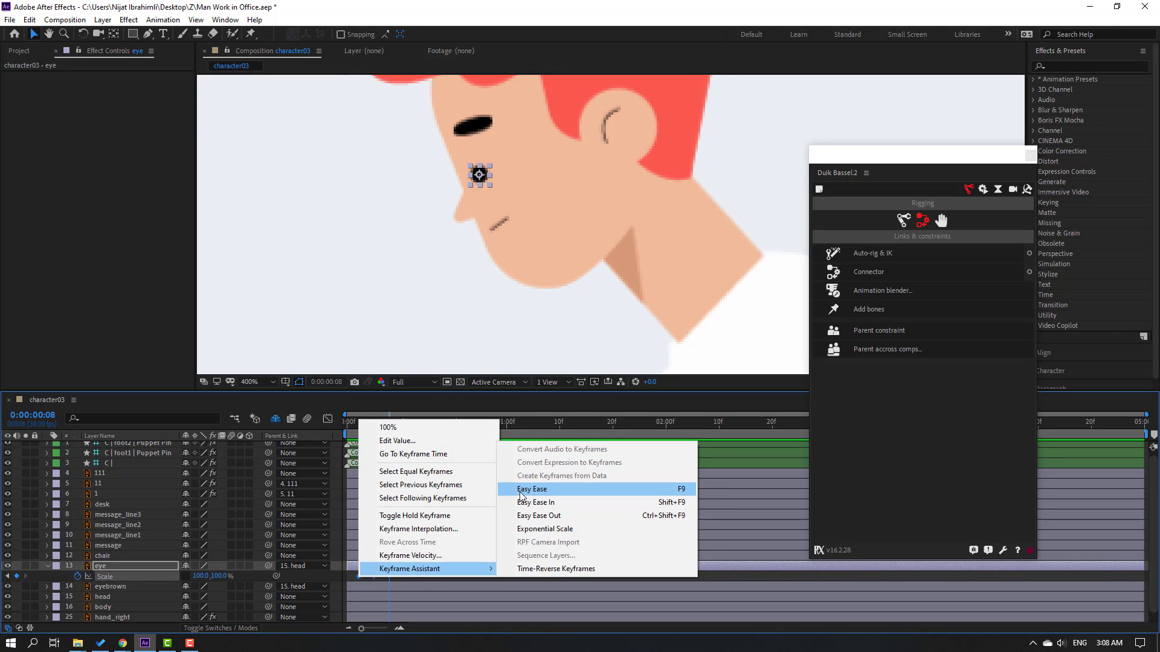
left_click(519, 486)
key("space")
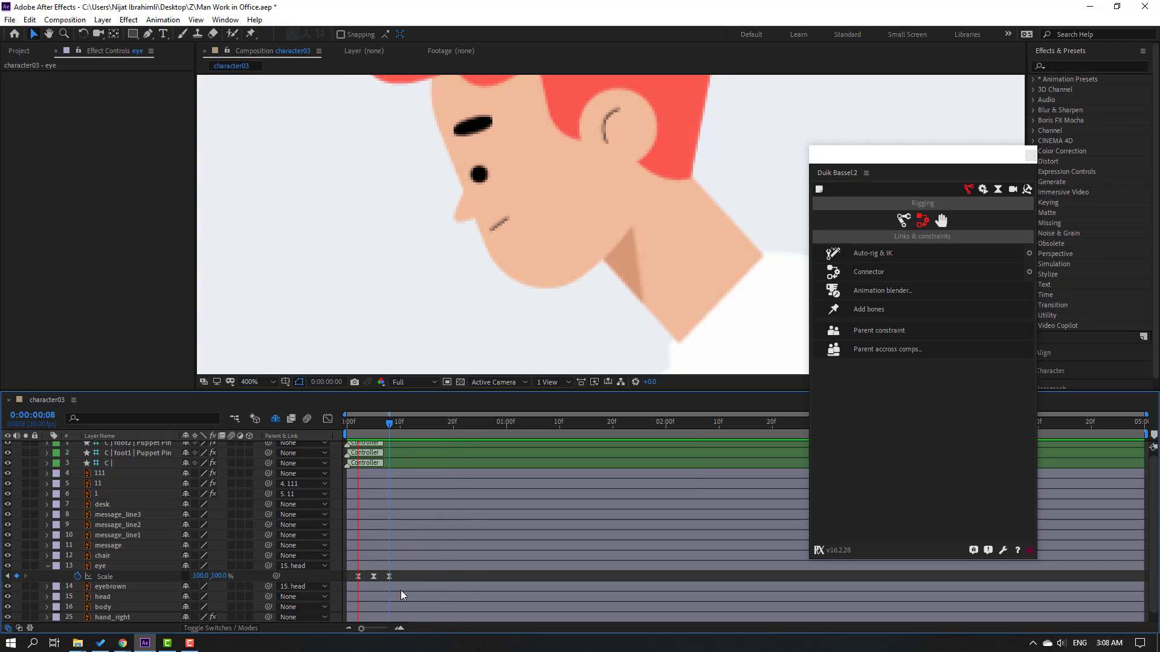
Step: Copy the eye's three blink keyframes and paste them at 1:00, 2:00, about 3:03 and 3:28
left_click_drag(401, 579, 346, 589)
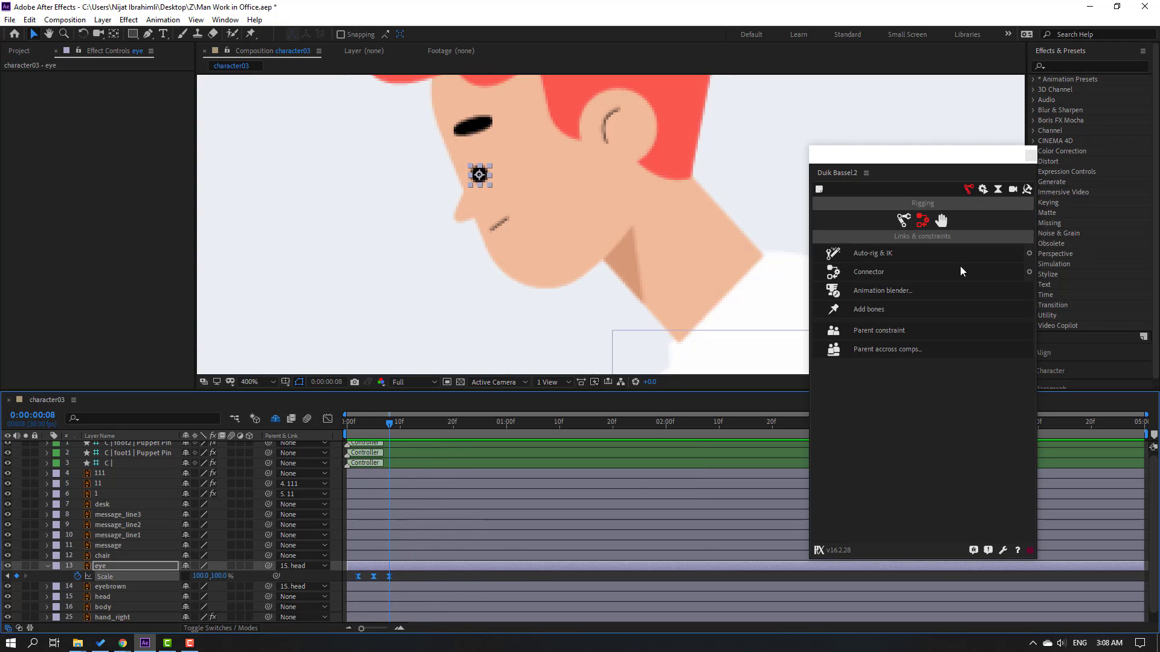
left_click_drag(918, 155, 827, 193)
left_click_drag(390, 422, 468, 429)
key("ctrl+v")
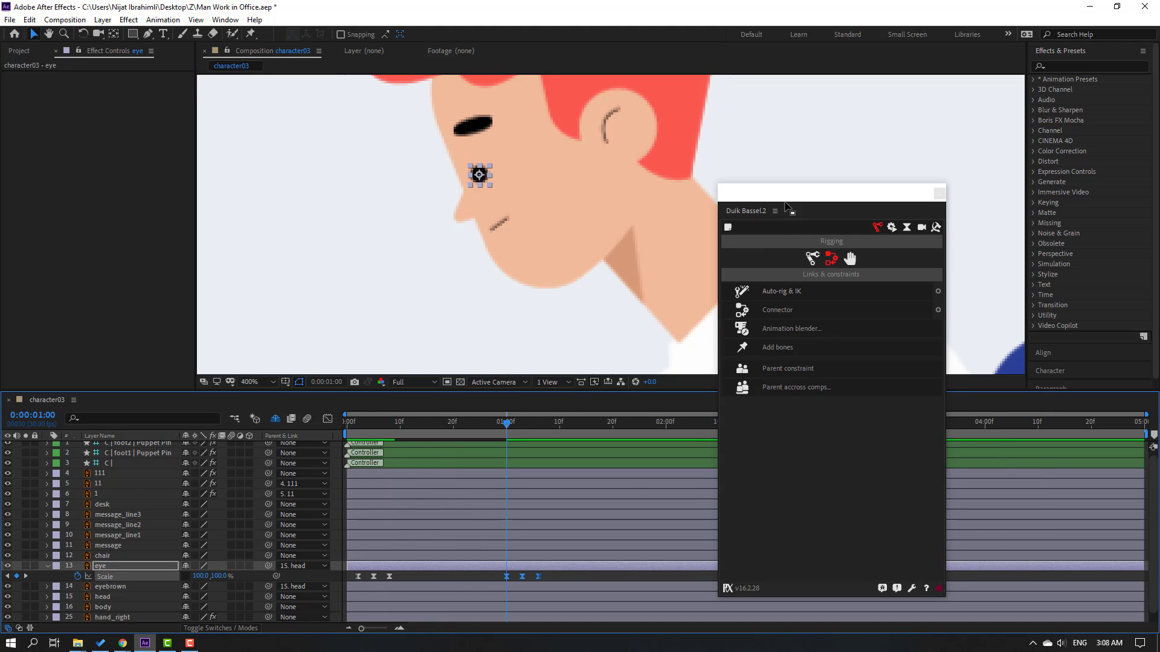
left_click_drag(788, 200, 839, 628)
left_click_drag(612, 422, 656, 424)
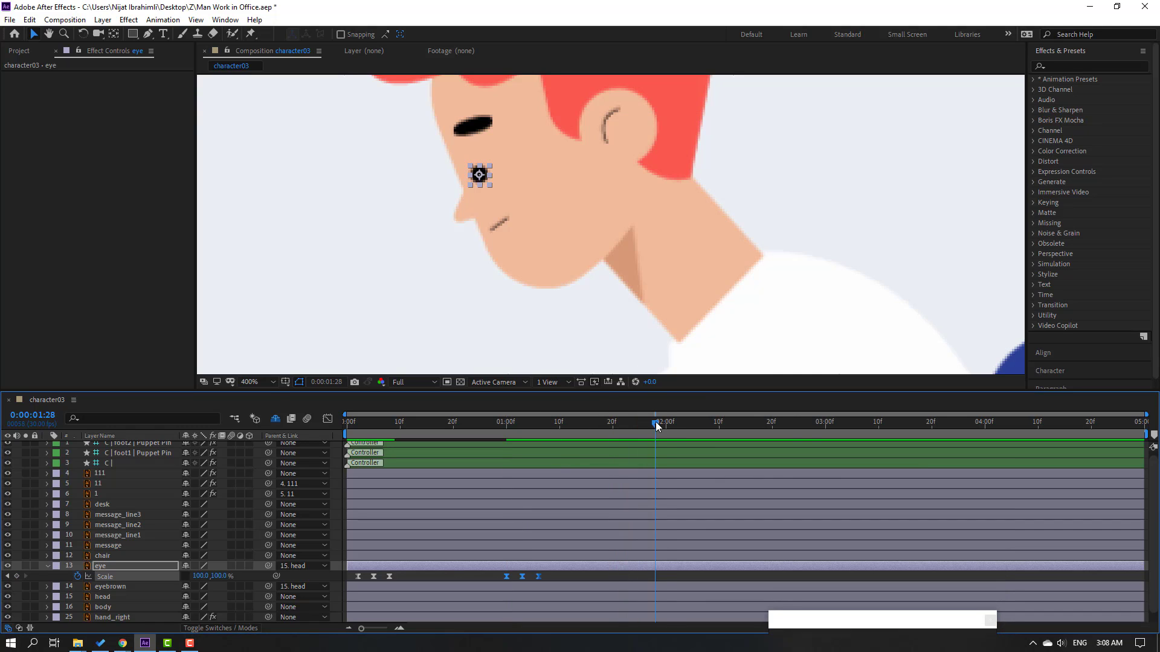
key("ctrl+v")
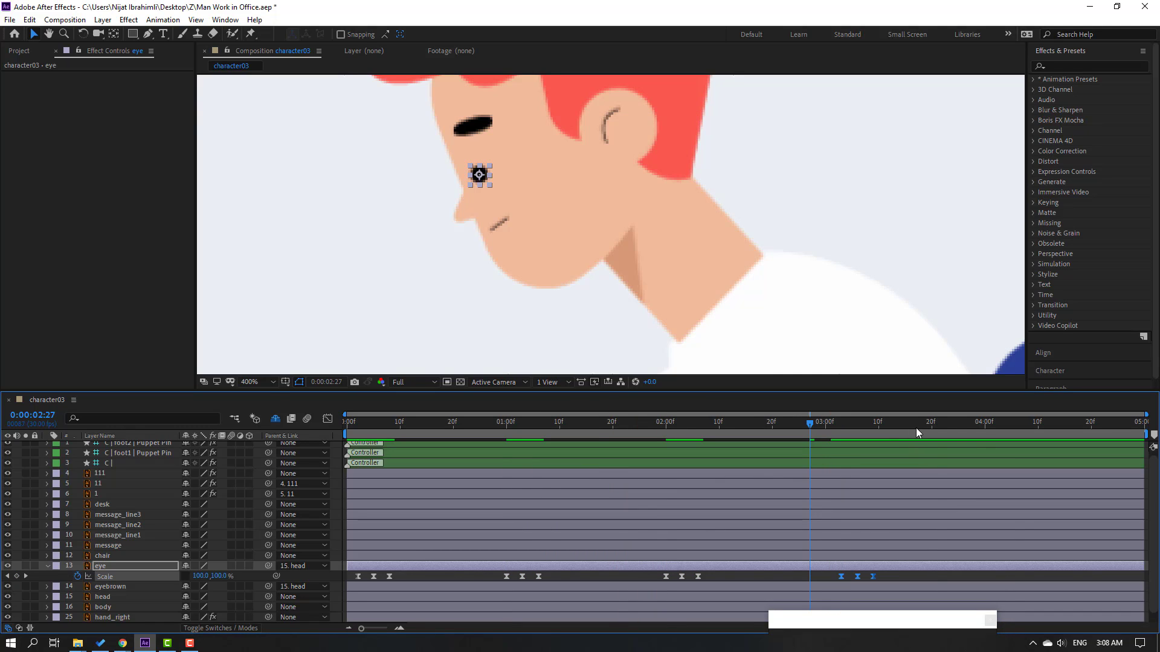
left_click_drag(921, 429, 972, 431)
key("ctrl+v")
Step: Shorten the work area to end at about 4:08 and preview the repeated blinks with the whole composition in view
left_click_drag(1146, 434, 1029, 434)
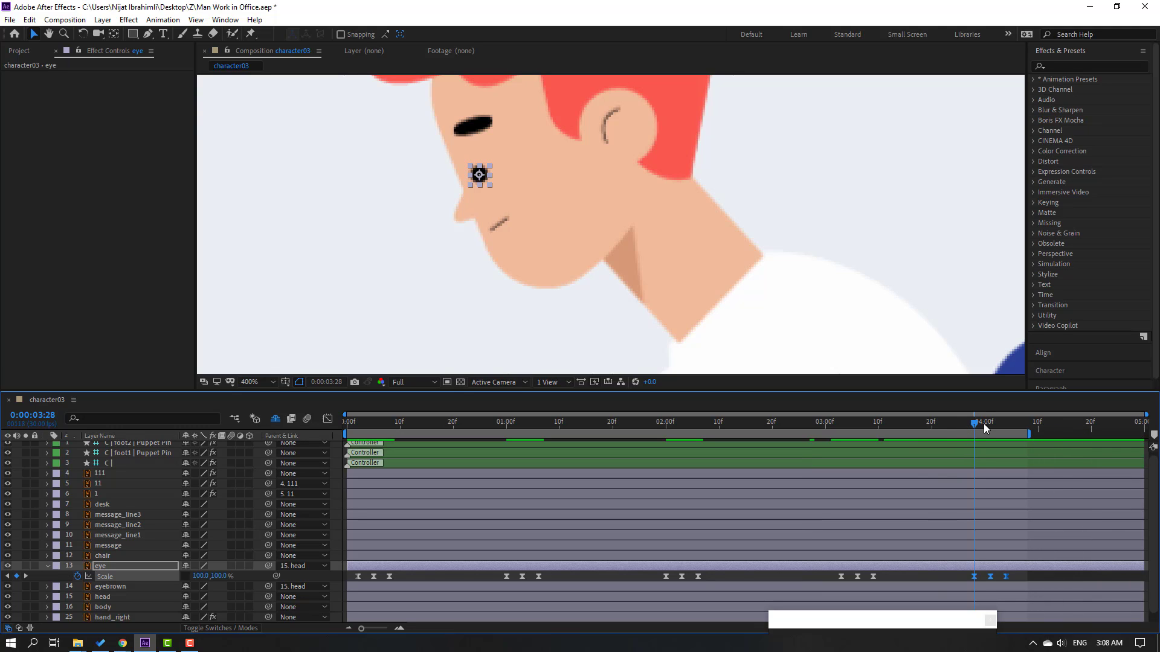
key("space")
left_click(256, 382)
left_click(257, 394)
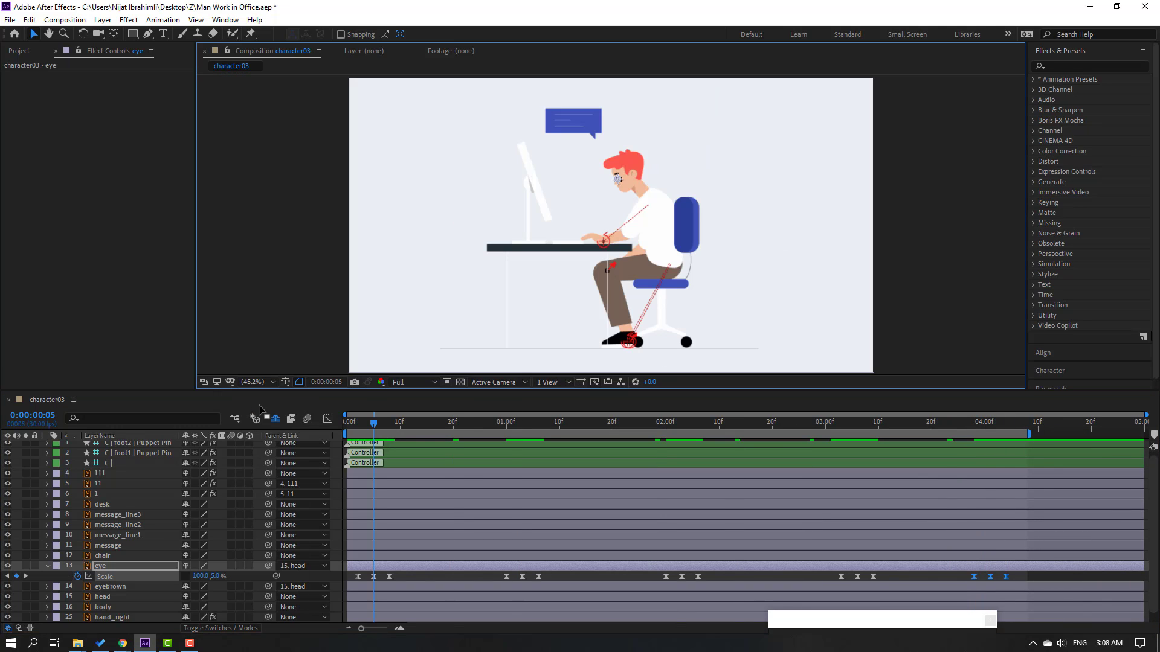
key("space")
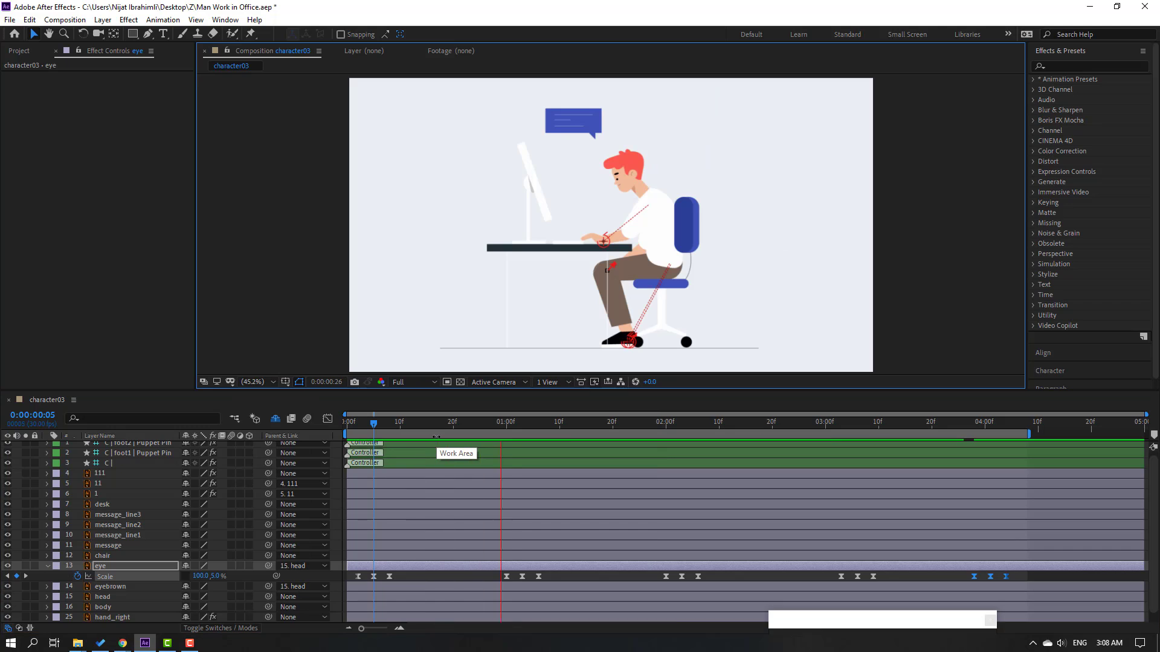
Step: Return to the first frame and collapse the eye layer's properties
left_click_drag(476, 422, 346, 423)
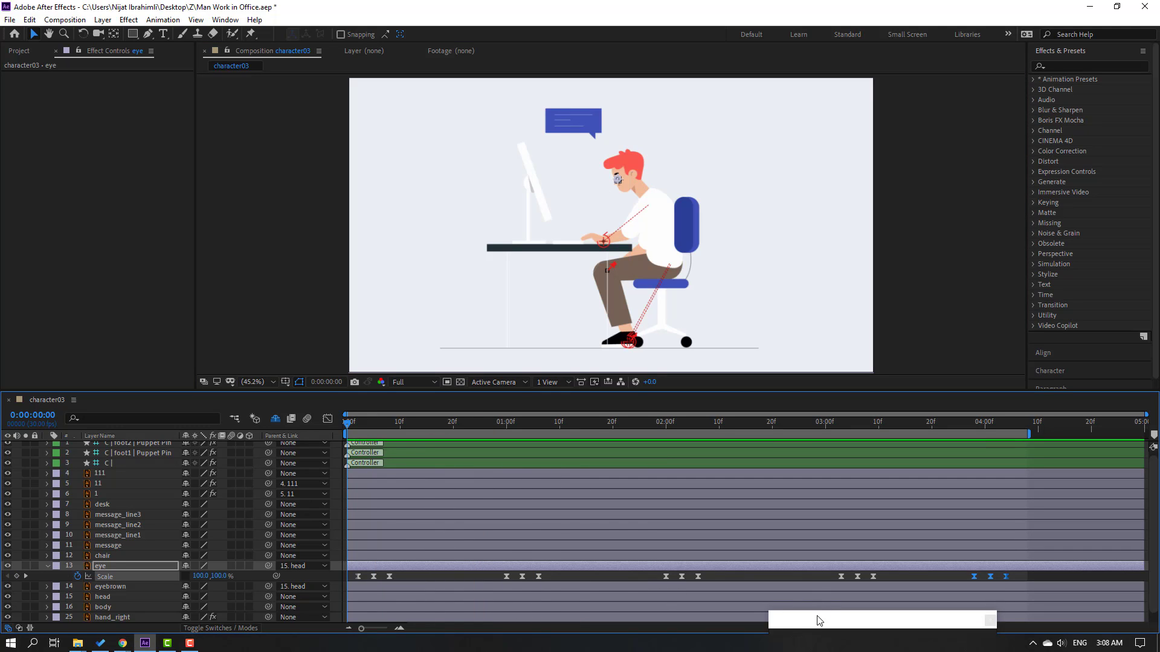
left_click_drag(819, 621, 811, 253)
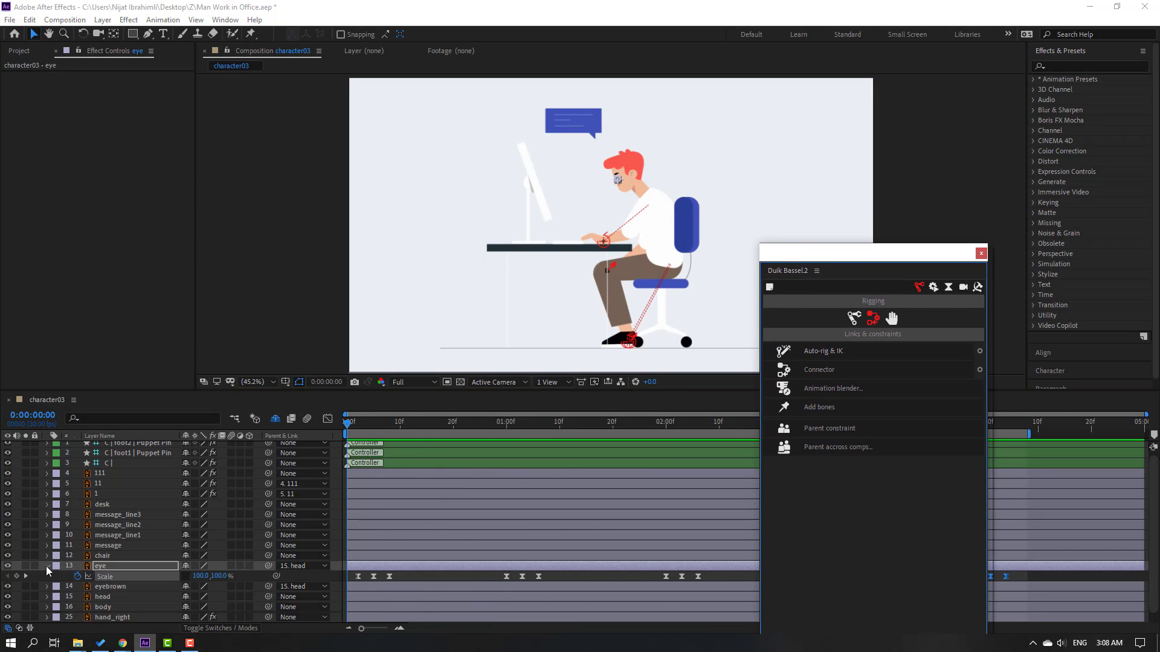
left_click(47, 568)
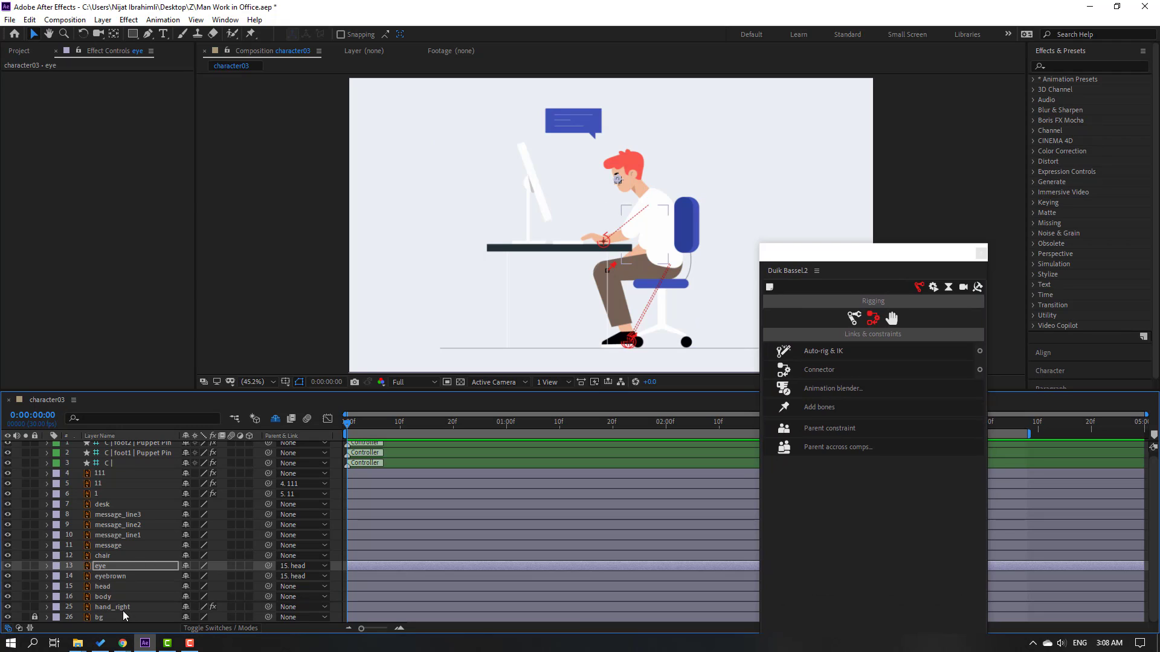
Step: Solo the hand_right layer and add Duik bones to its three puppet pins
left_click(121, 608)
left_click(25, 607)
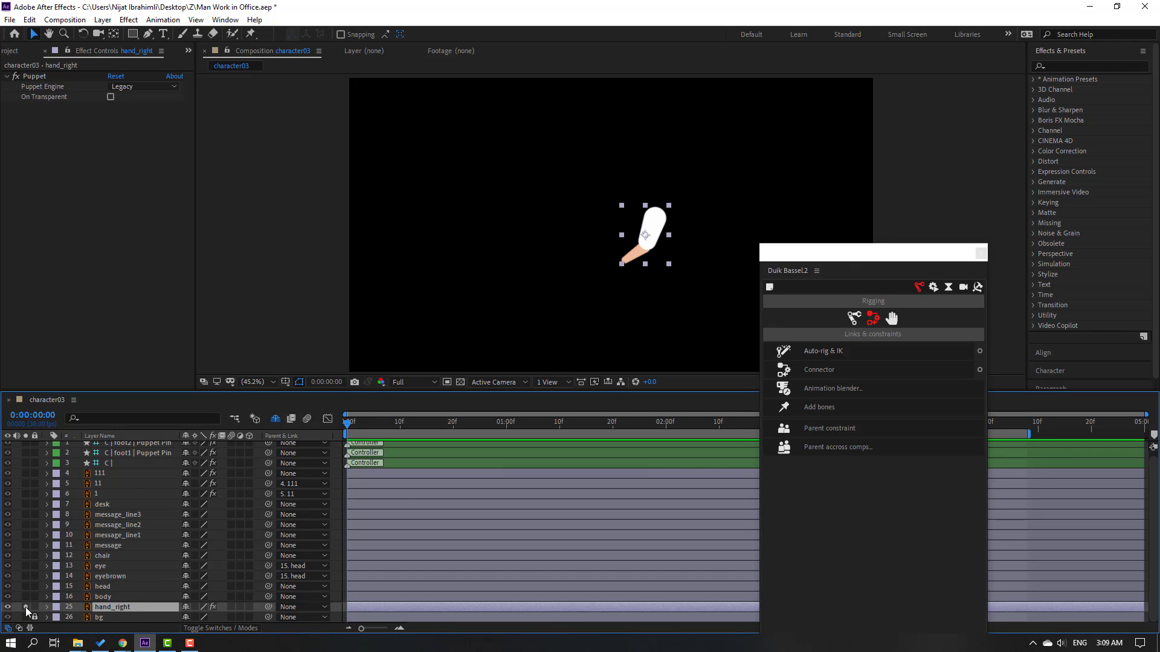
scroll(629, 281, "up", 3)
left_click_drag(647, 287, 584, 274)
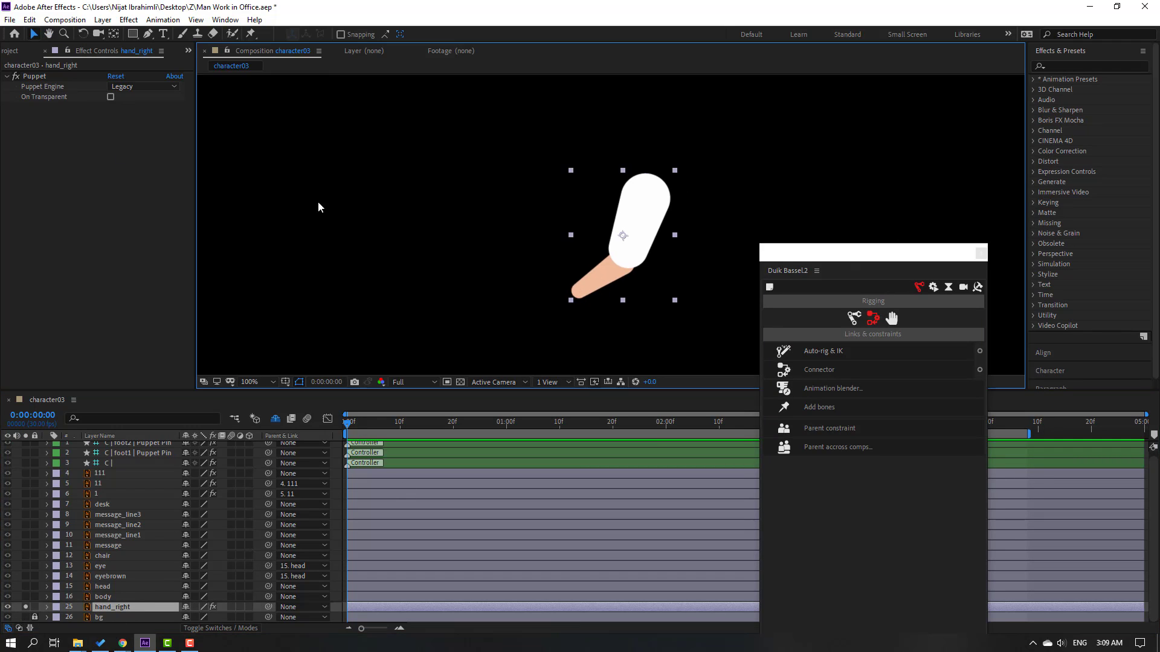
left_click(38, 78)
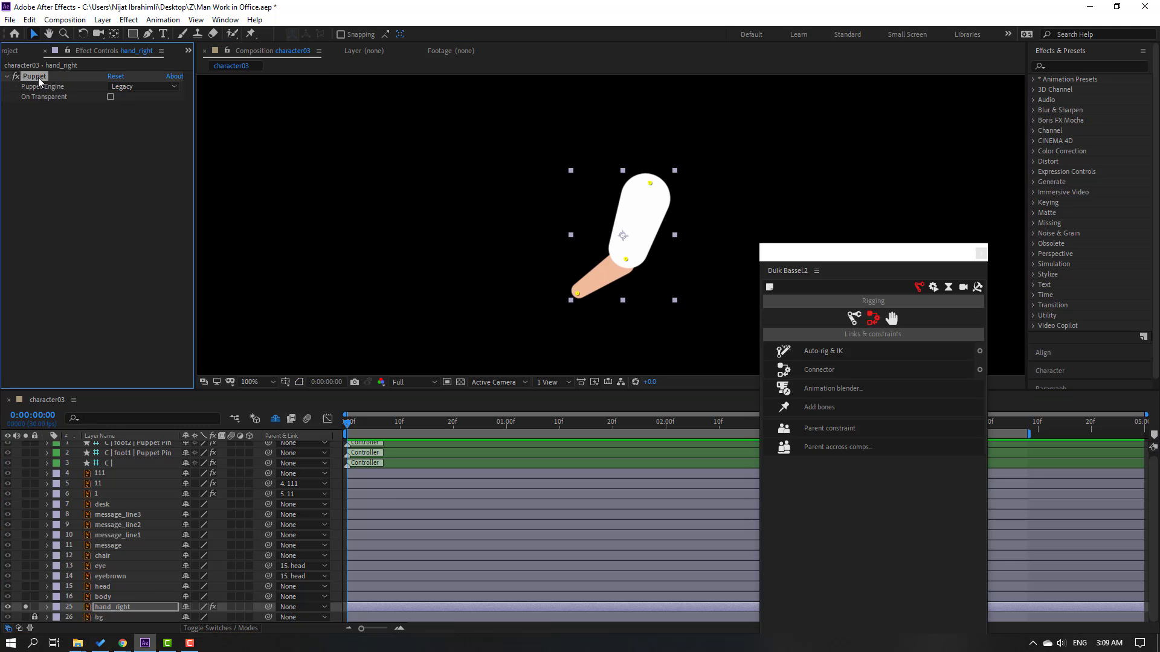
left_click(825, 410)
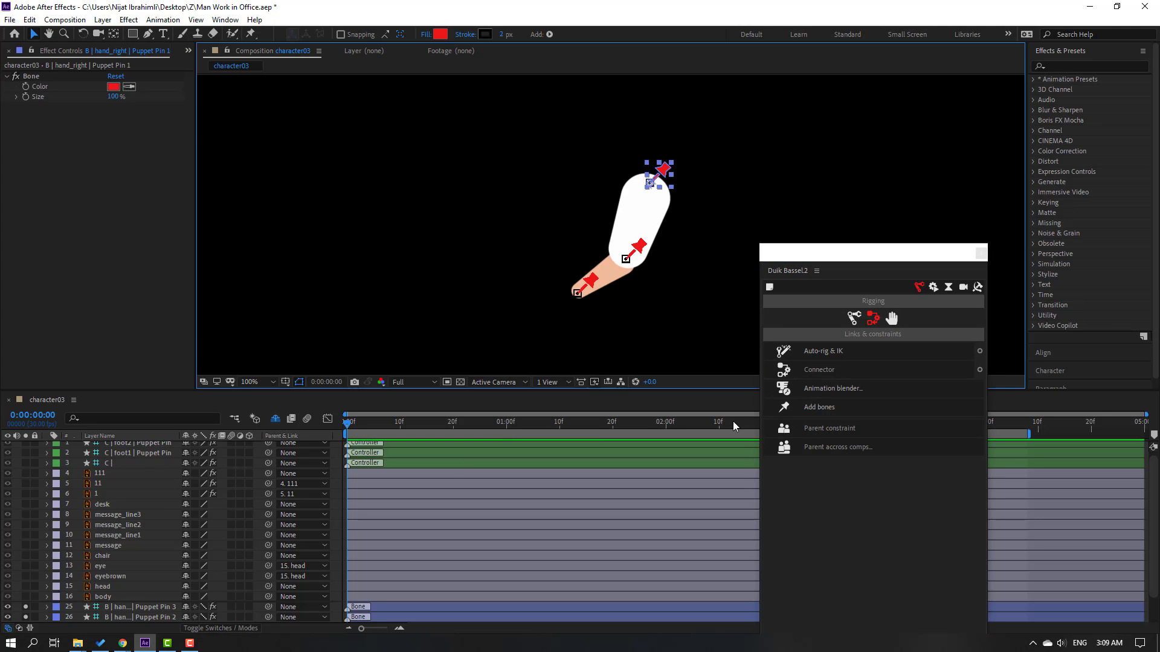
scroll(148, 531, "down", 1)
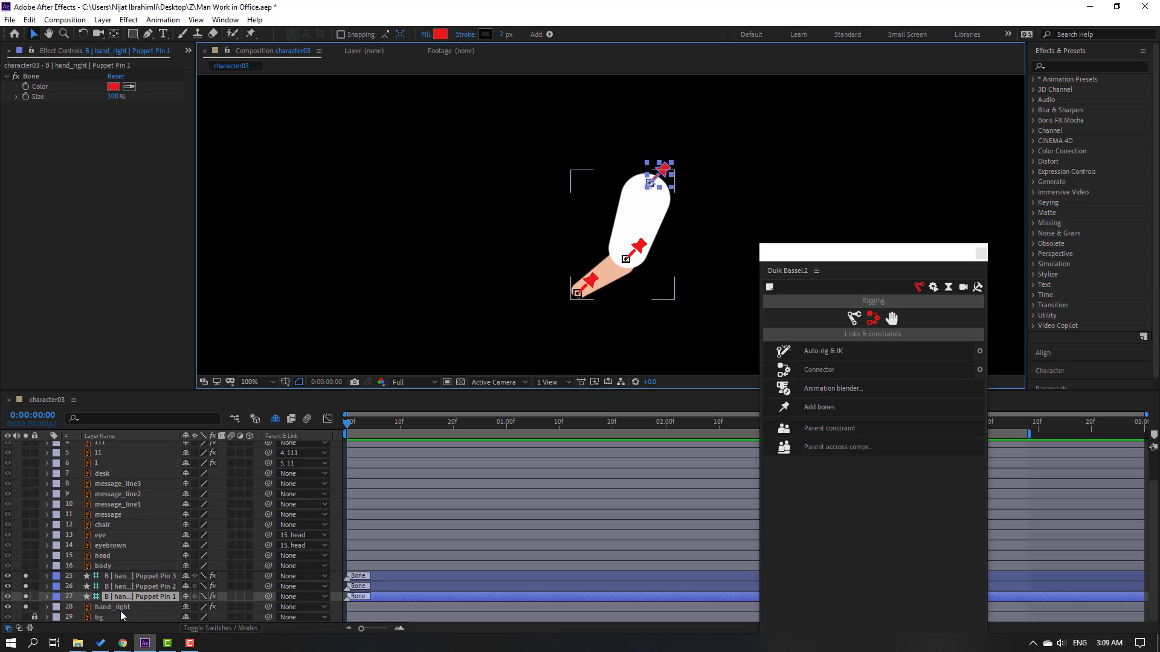
Step: Parent the hand_right Puppet Pin 3 bone to the Puppet Pin 2 bone, and Puppet Pin 2 to Puppet Pin 1
left_click(132, 577)
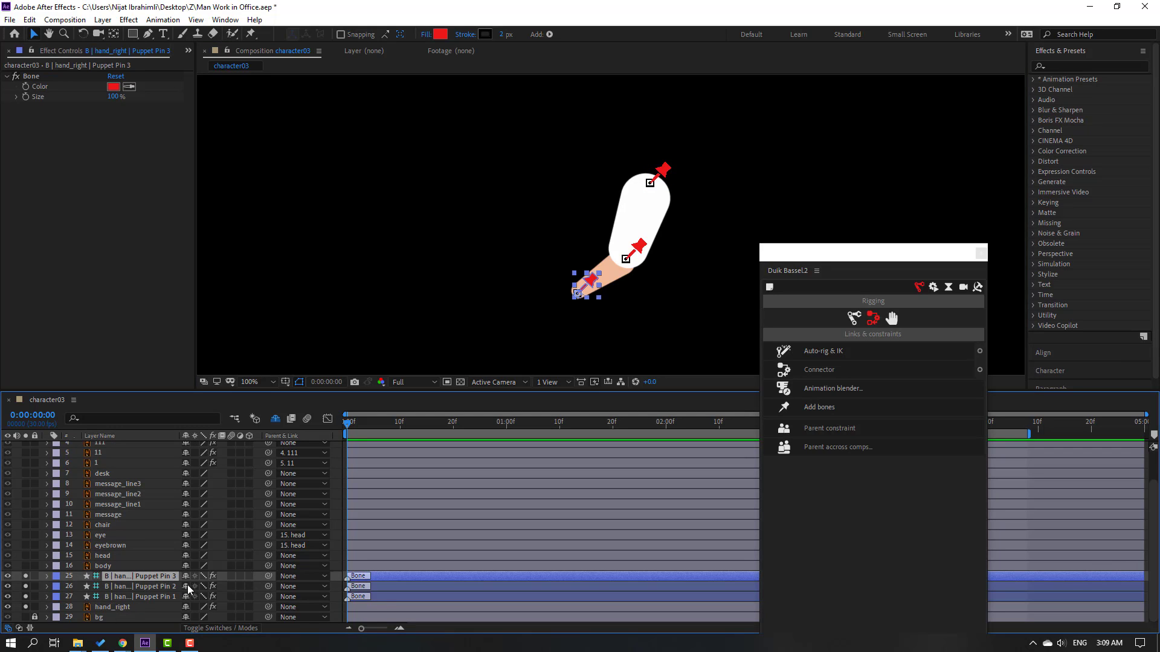
left_click_drag(136, 588, 139, 587)
left_click(146, 588)
left_click_drag(268, 586, 143, 597)
Step: Apply Auto-rig & IK to the three hand_right bones, then test-move the wrist controller and undo the move
left_click(148, 587, "ctrl")
left_click(145, 577, "ctrl")
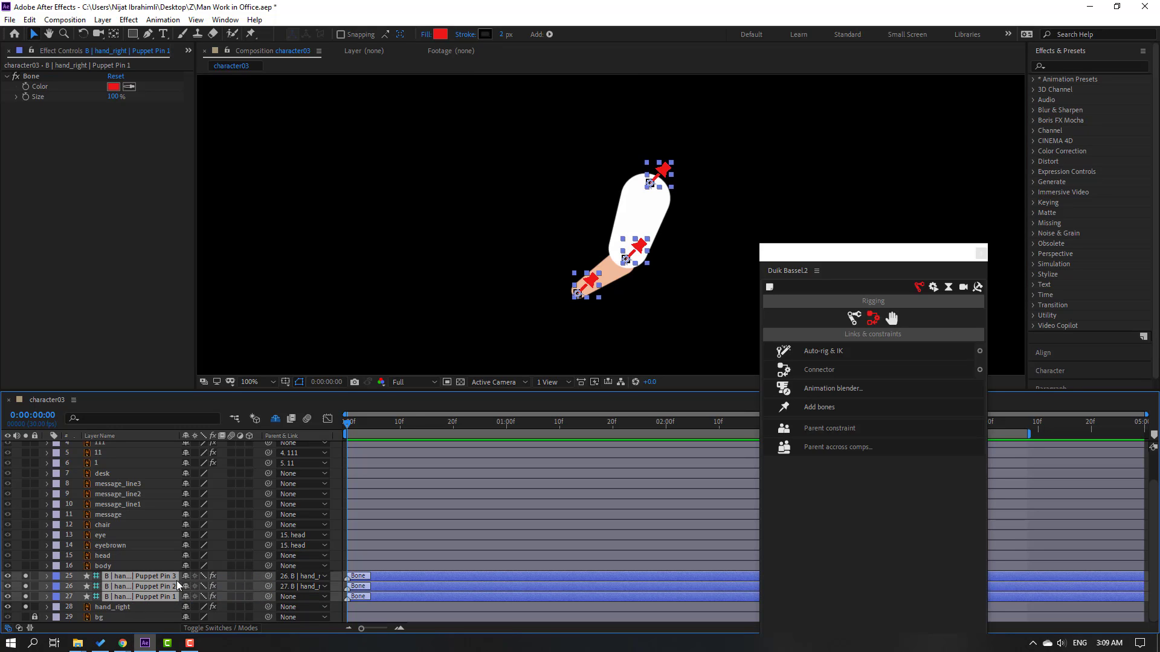
left_click(821, 349)
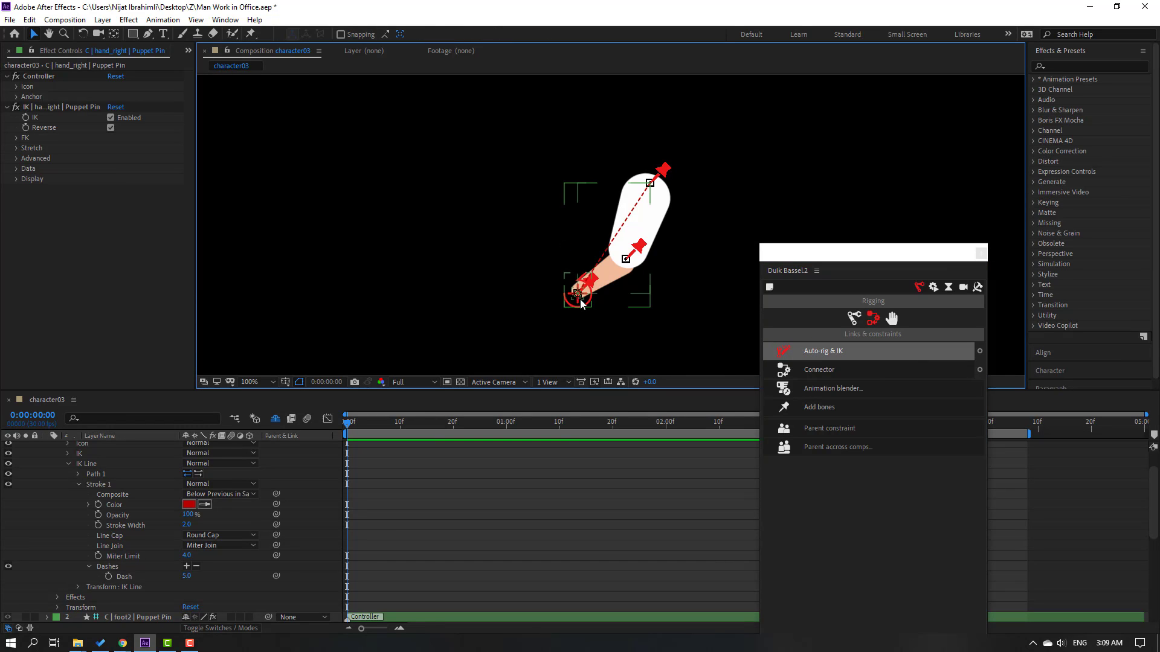
left_click_drag(589, 300, 613, 264)
key("ctrl+z")
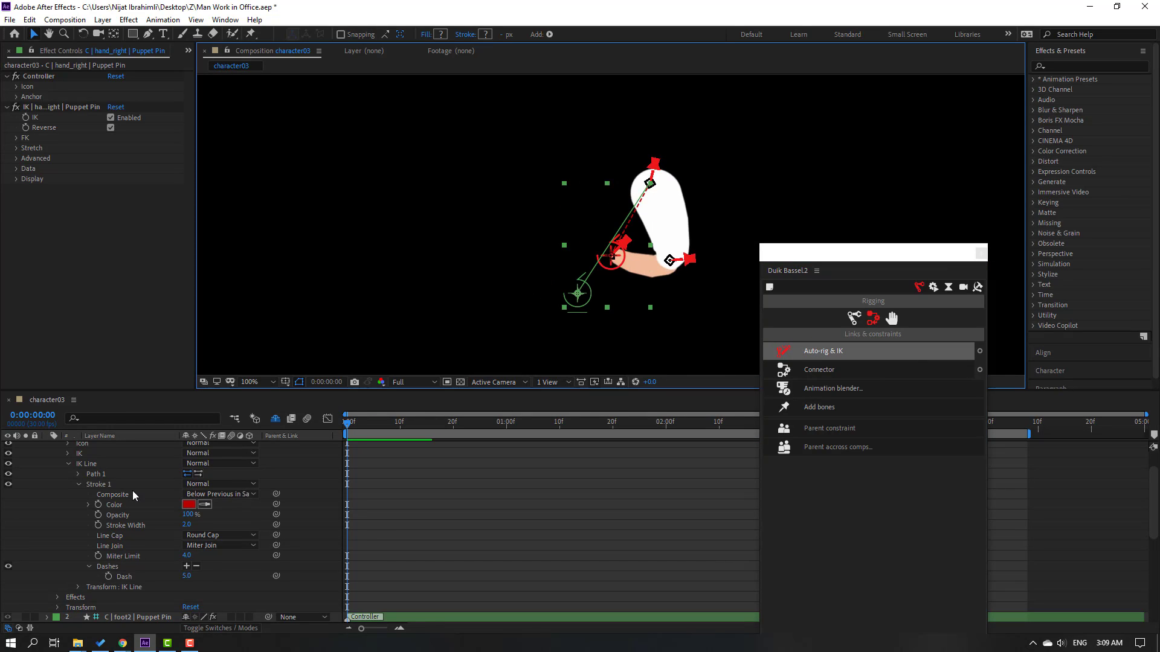
Step: Collapse the new controller's properties and turn off solo for the controller, the three bones and hand_right
scroll(109, 490, "up", 2)
left_click(47, 447)
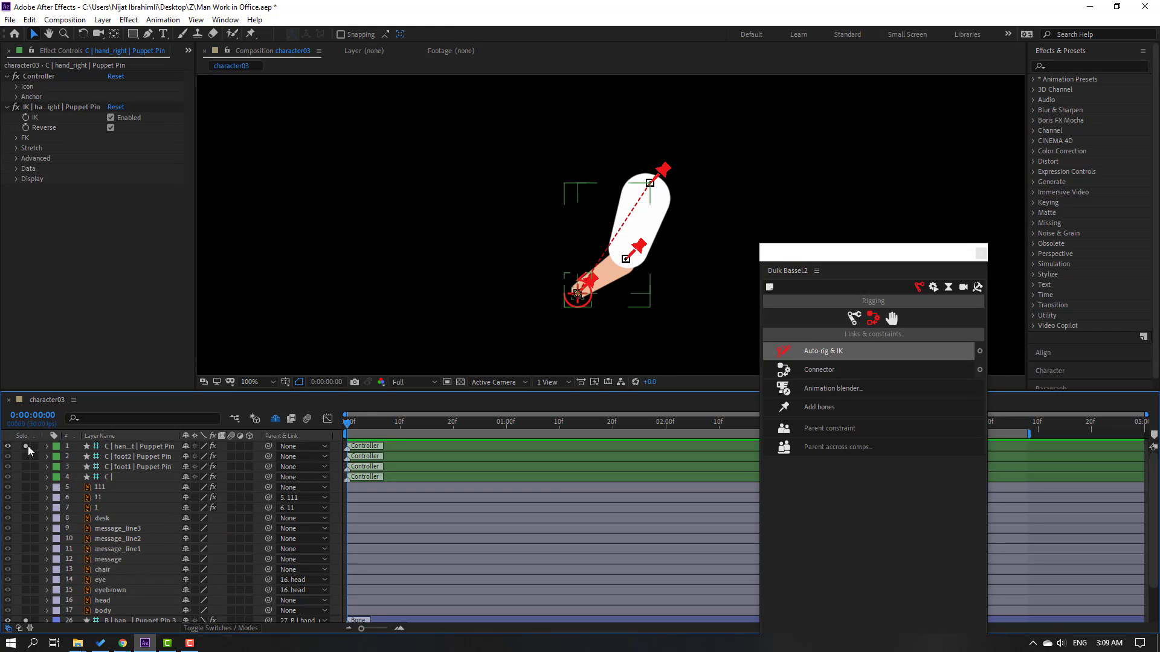
left_click(26, 447)
scroll(155, 552, "down", 2)
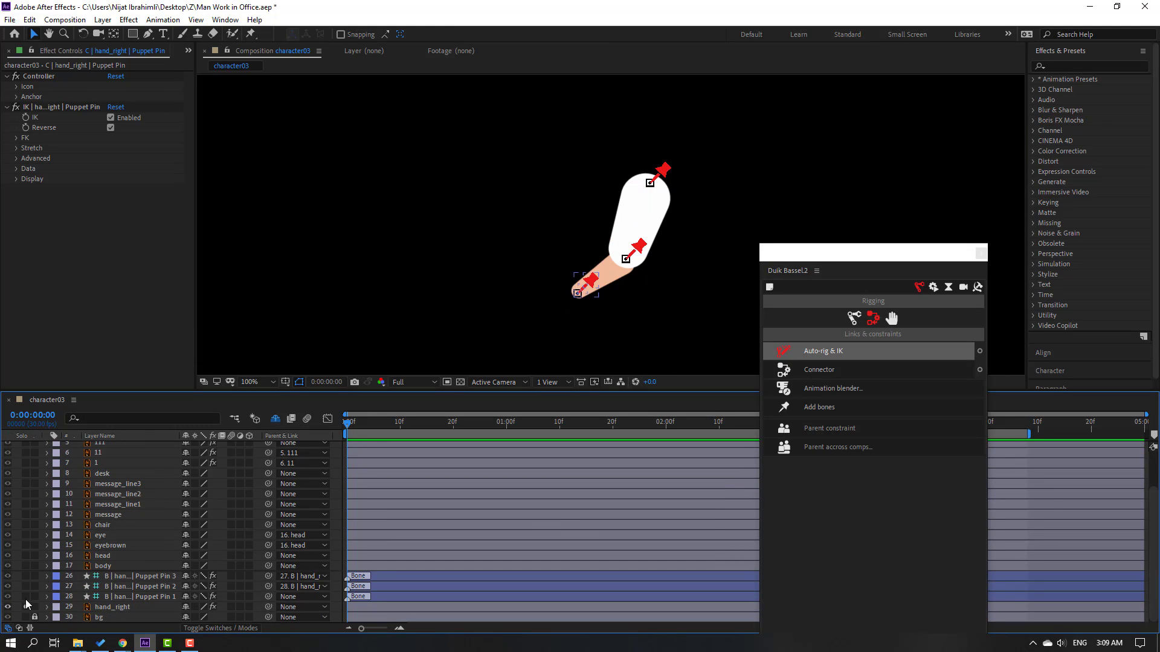
left_click(26, 607)
Step: Mark the hand_right layer and its three bone layers as shy to hide them from the layer list
left_click(106, 607)
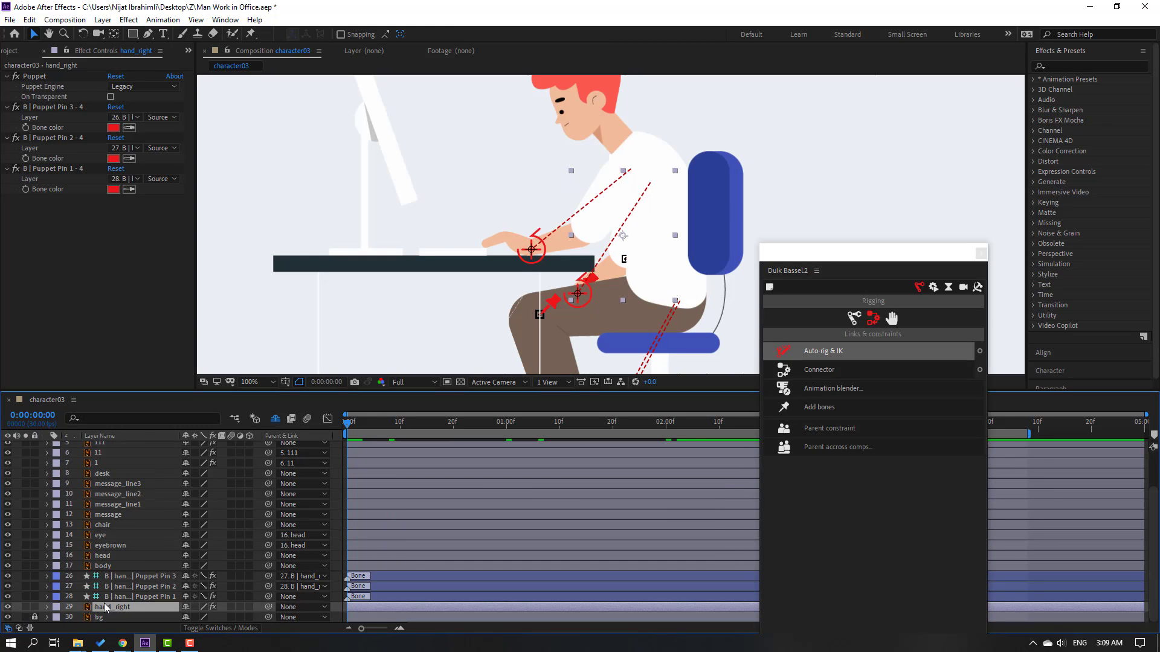
left_click(124, 597, "ctrl")
left_click(126, 586, "ctrl")
left_click(127, 577, "ctrl")
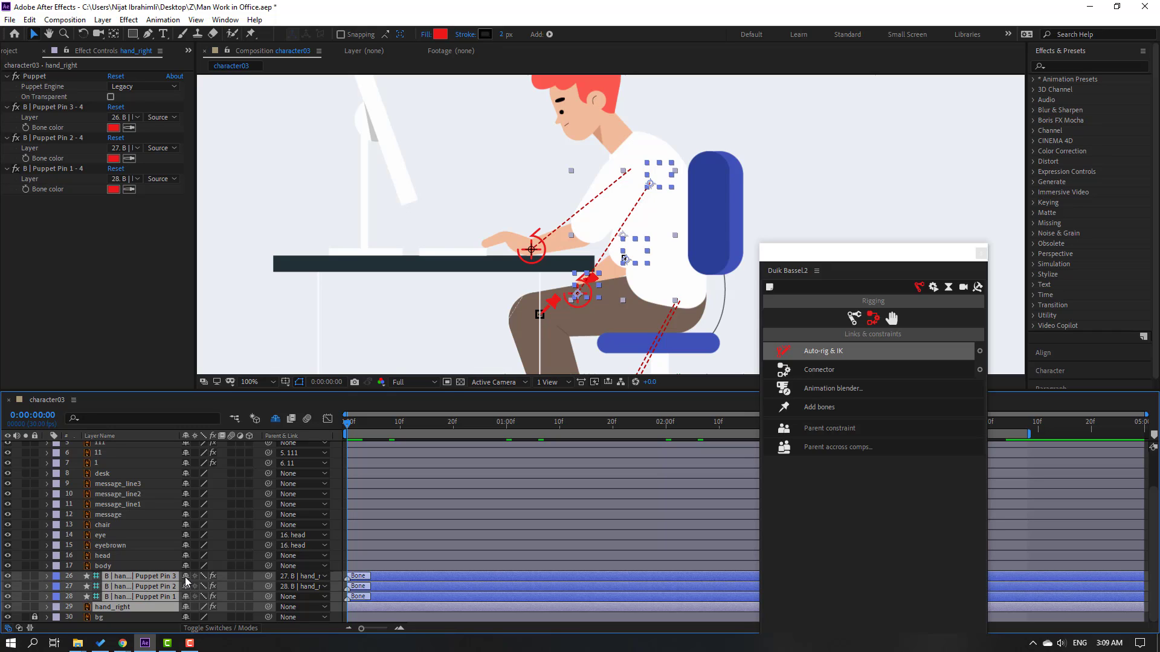
left_click(185, 576)
left_click(158, 594)
Step: Select the IK controller of the hand resting on the desk and close the Duik window
scroll(145, 532, "up", 1)
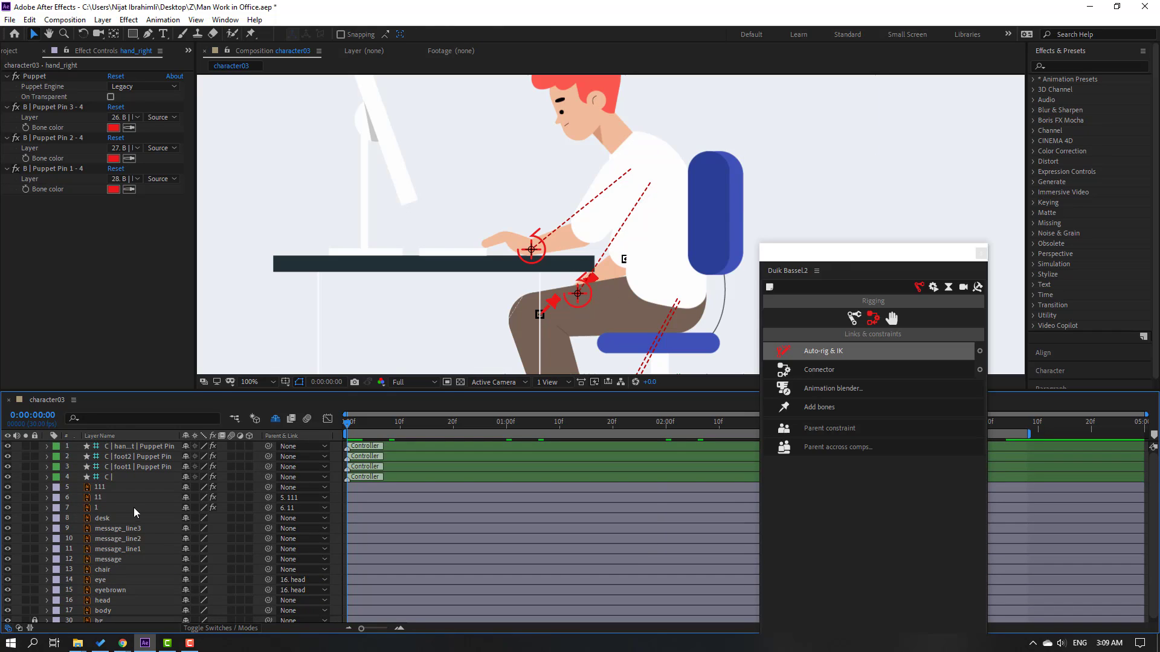
left_click(532, 250)
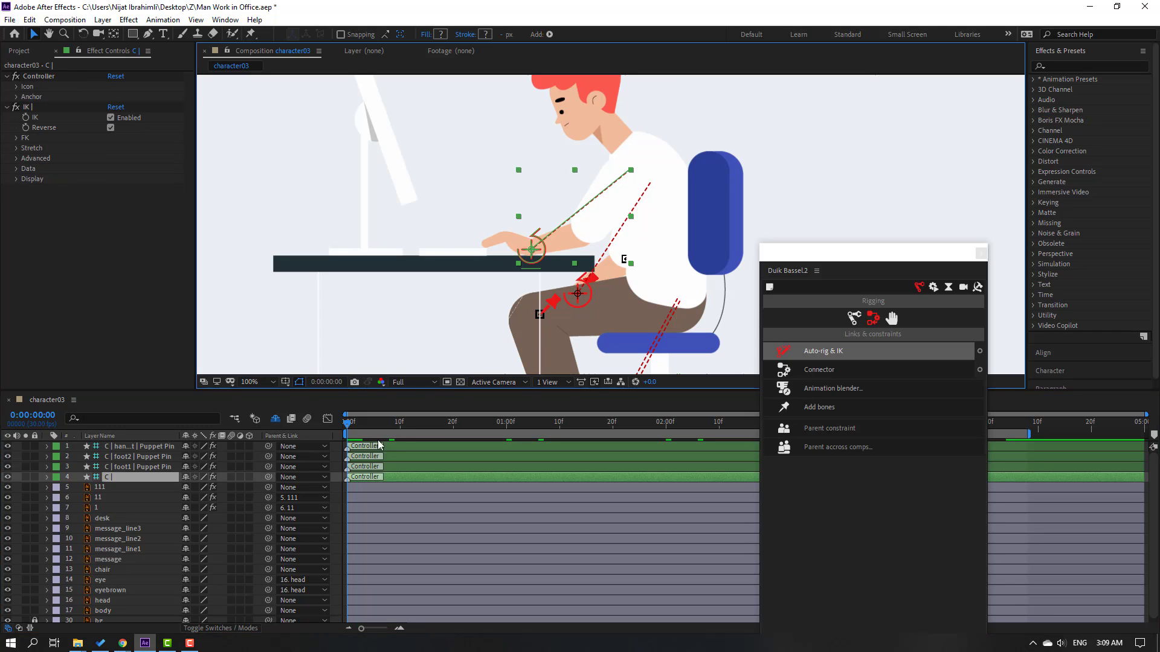
left_click_drag(811, 256, 677, 254)
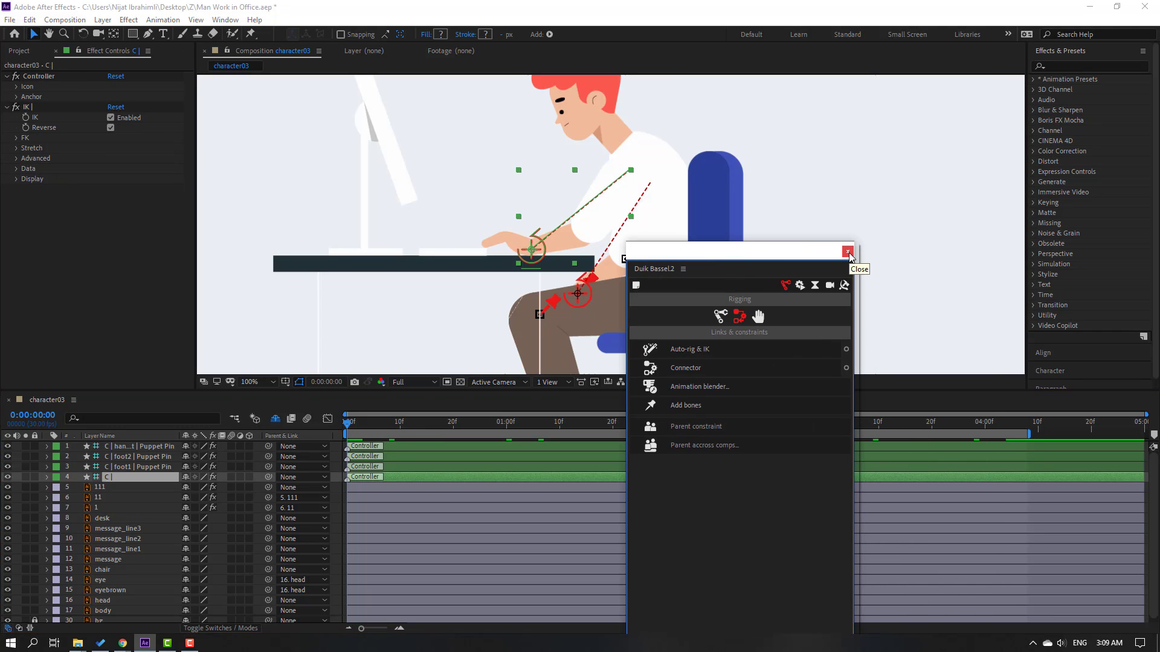
left_click(848, 252)
Step: At 0:02, keyframe the desk hand controller's Position at 979.3, 598.1 and its Rotation at -8°
key("space")
key("p")
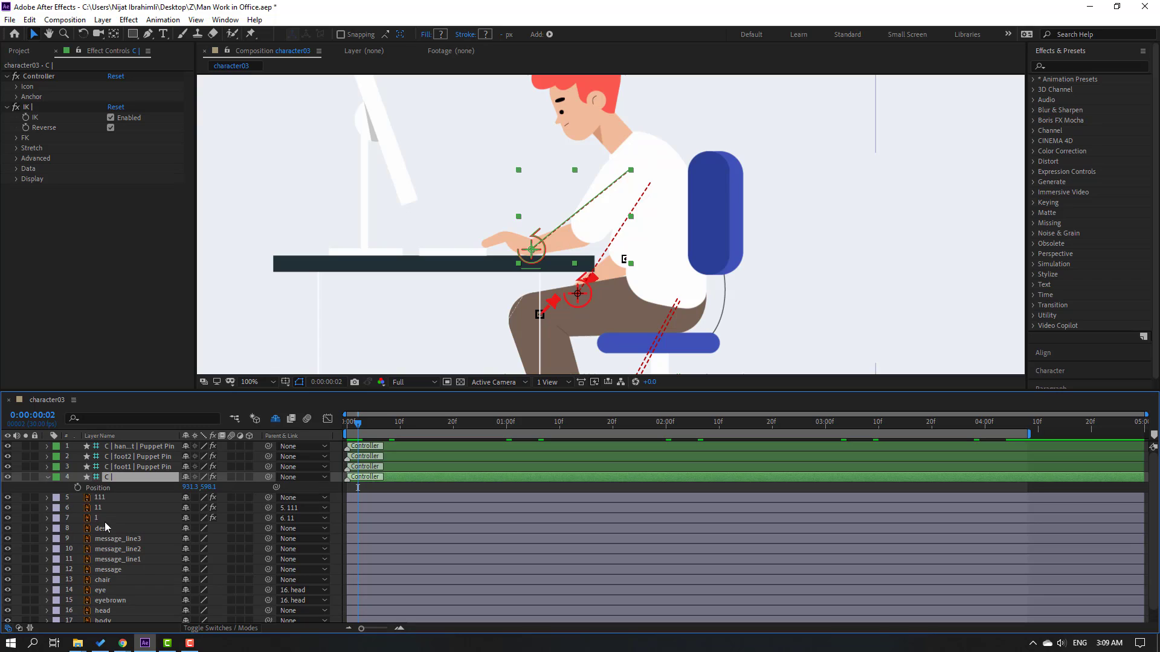
left_click(78, 489)
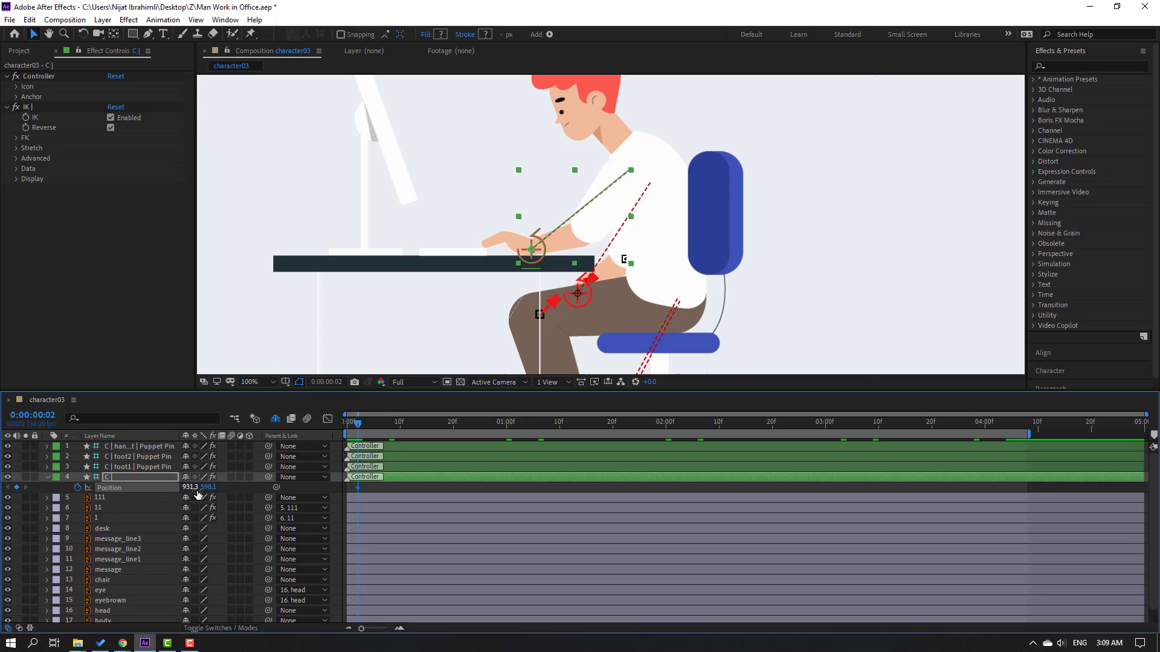
left_click_drag(190, 488, 224, 488)
key("shift+r")
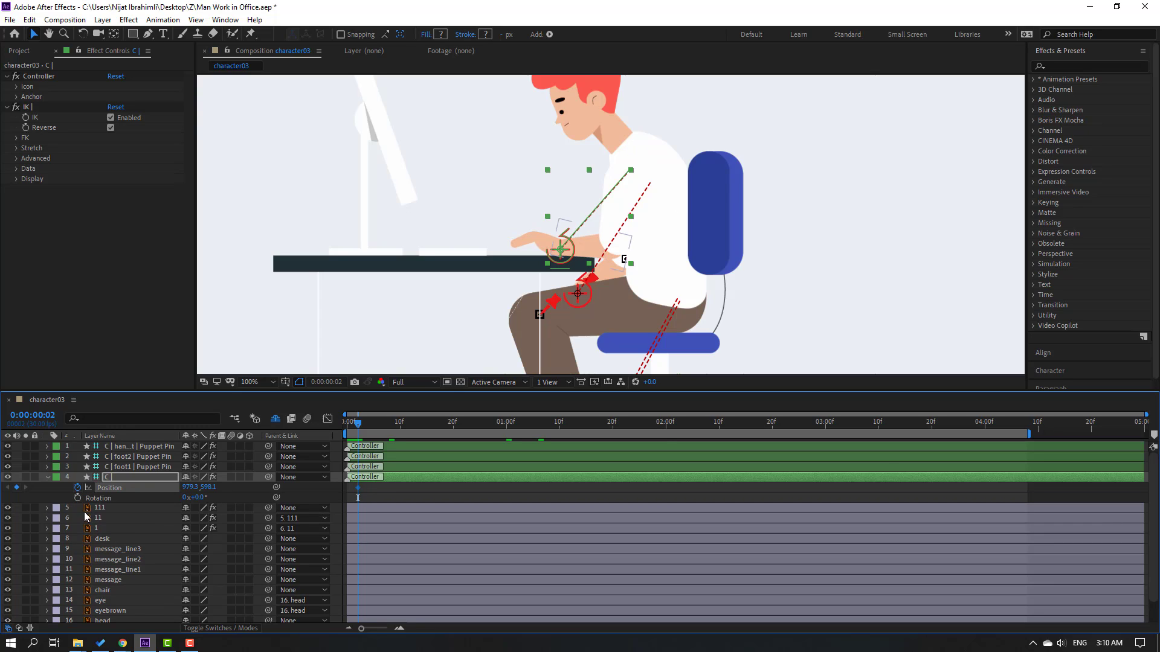
left_click(78, 498)
left_click_drag(199, 497, 194, 497)
Step: At 0:12, set the desk hand controller's Position to 921.3, 565.1, with the timeline zoomed in
key("=")
key("shift+Page_Down")
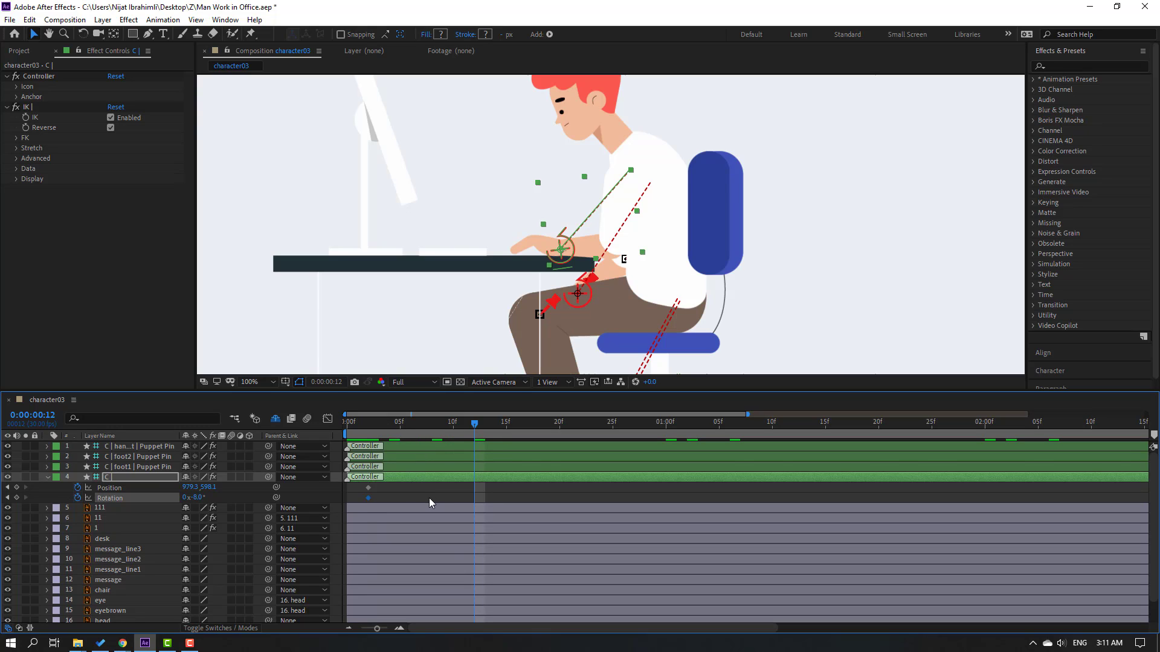
left_click(422, 487)
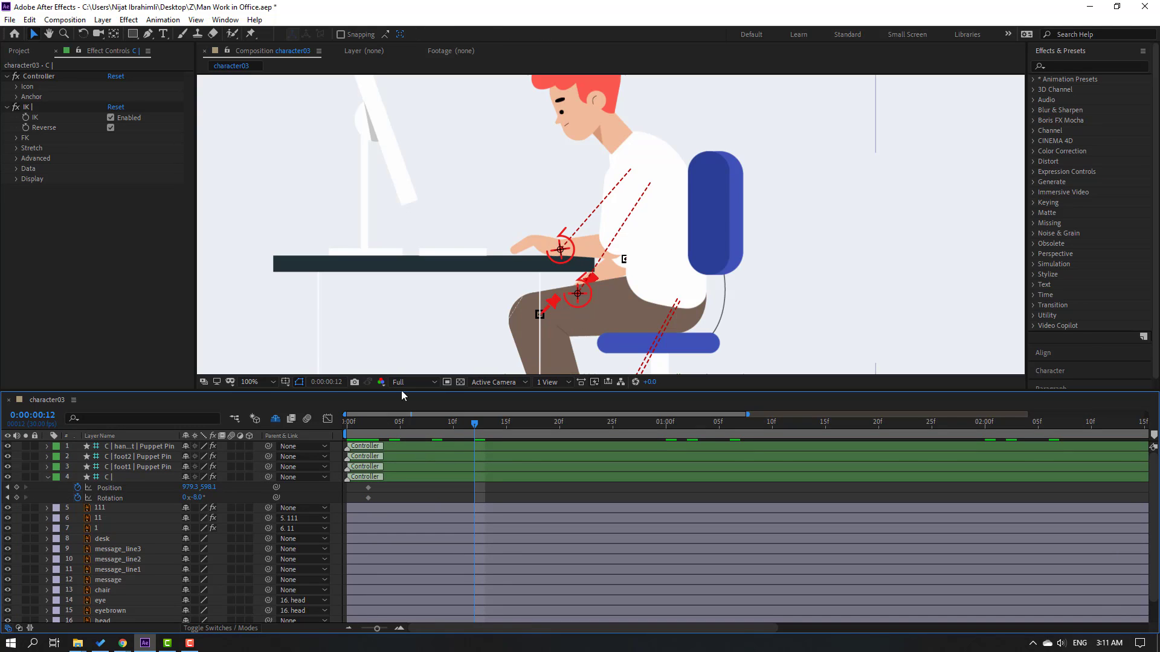
mouse_move(192, 487)
left_mouse_down()
mouse_move(172, 488)
mouse_move(198, 487)
mouse_move(184, 487)
left_mouse_up()
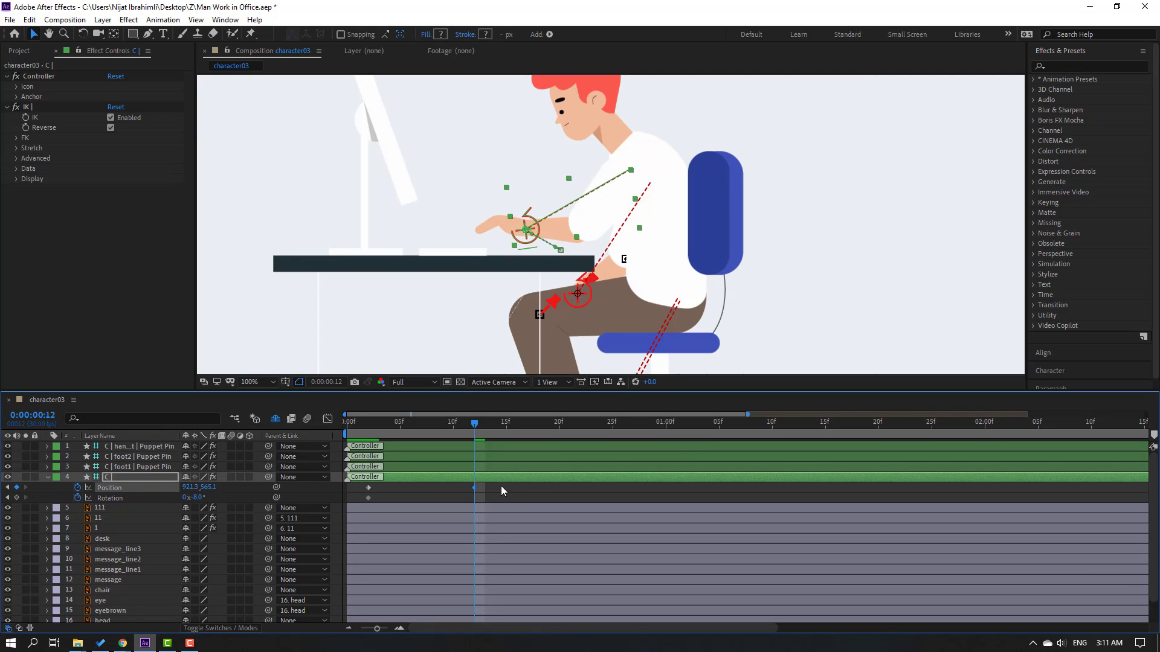
Step: Apply Easy Ease to the controller's two Position keyframes
right_click(368, 488)
mouse_move(393, 479)
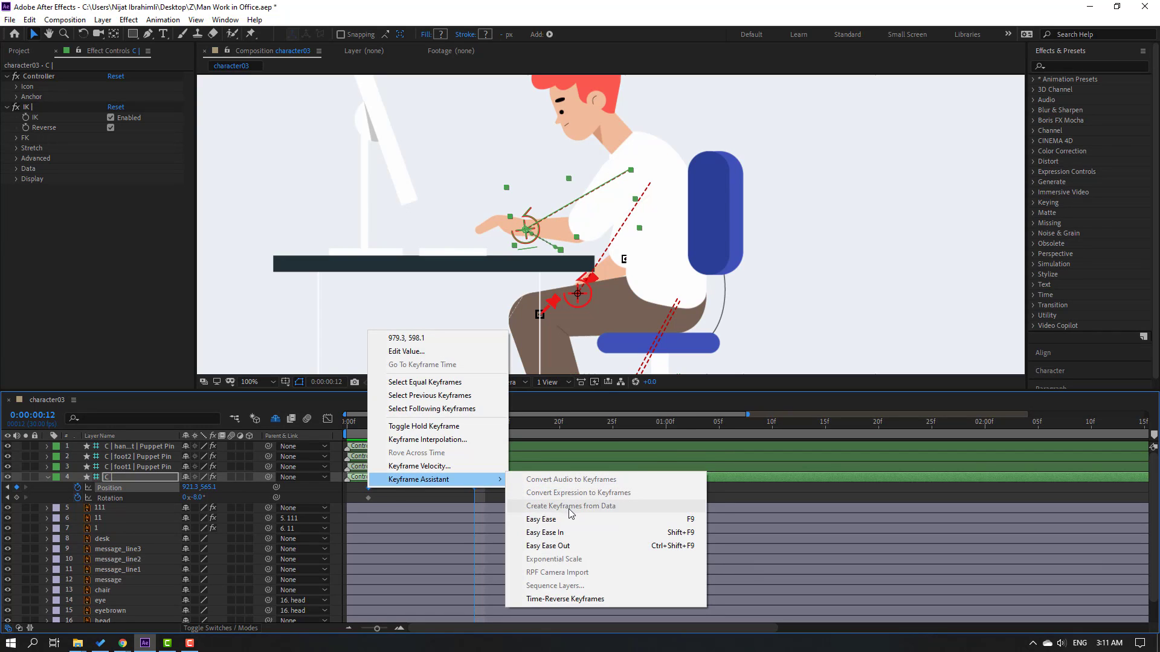
left_click(568, 519)
left_click(454, 487)
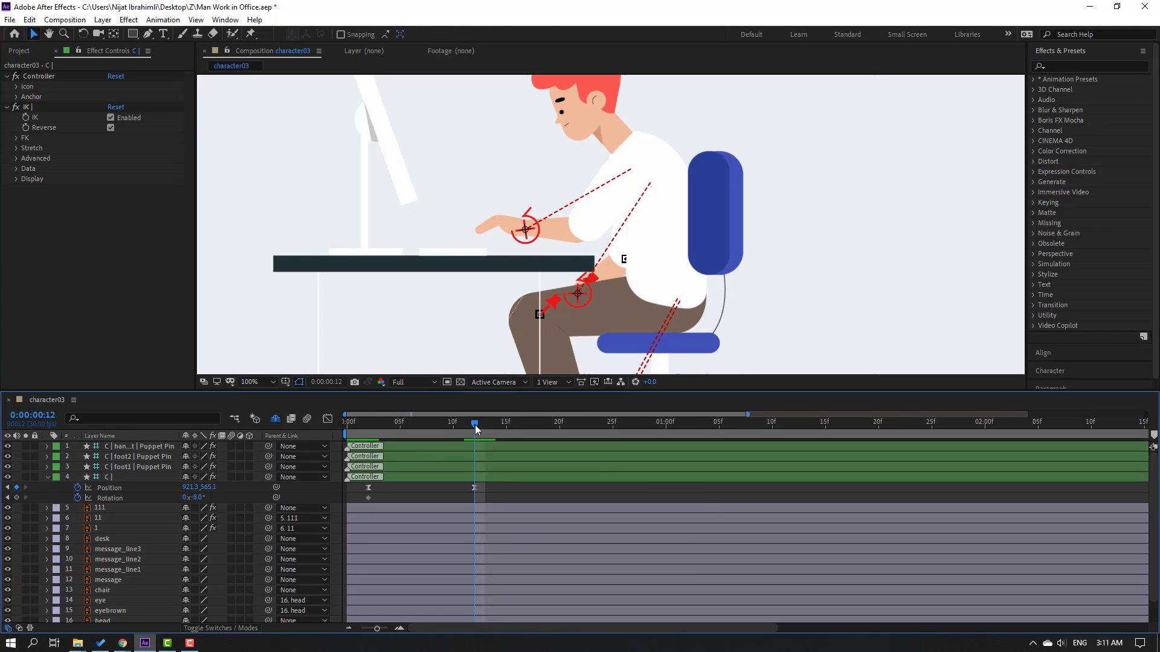
Step: At 0:14, add Rotation and Position keyframes that hold the controller's current pose
left_click_drag(475, 425, 497, 425)
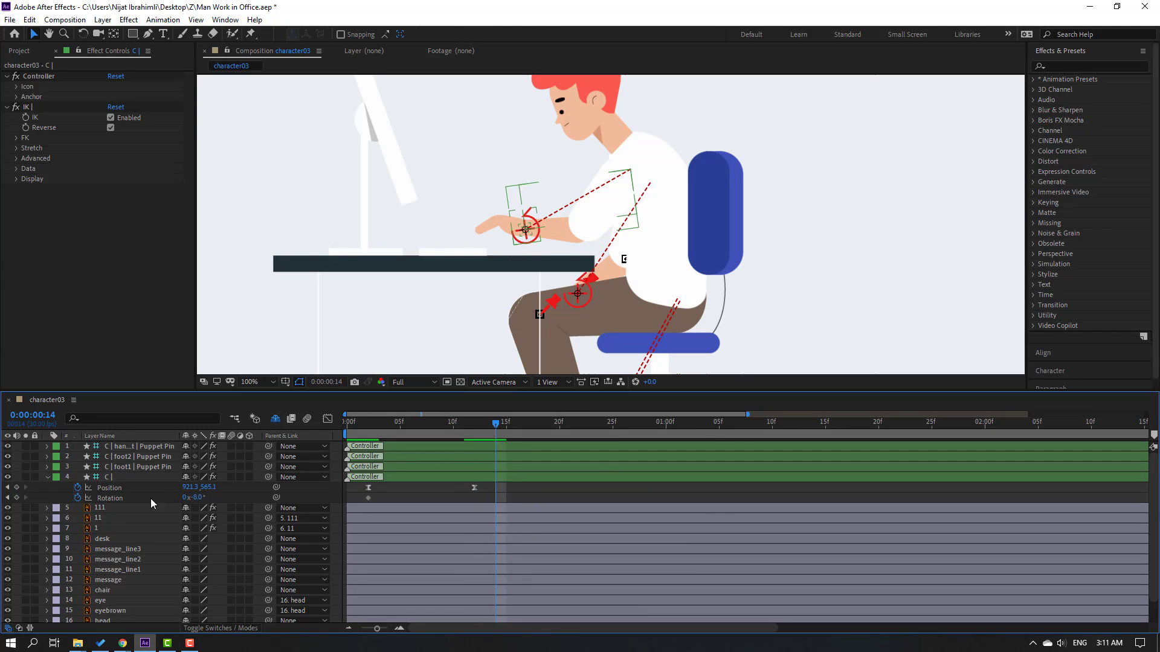
left_click(16, 497)
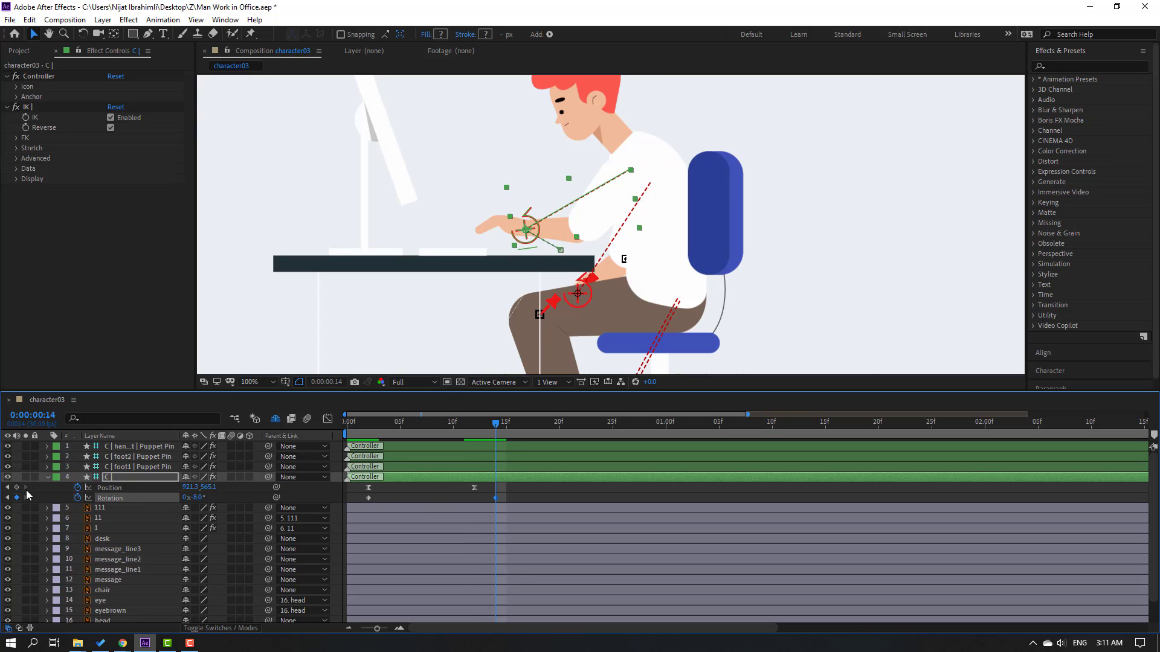
left_click(16, 487)
Step: At 0:19, raise the hand by setting the controller's Position to 921.3, 540.1 and its Rotation to 29°
left_click_drag(505, 426, 554, 426)
mouse_move(210, 490)
left_mouse_down()
mouse_move(193, 487)
mouse_move(218, 494)
left_mouse_up()
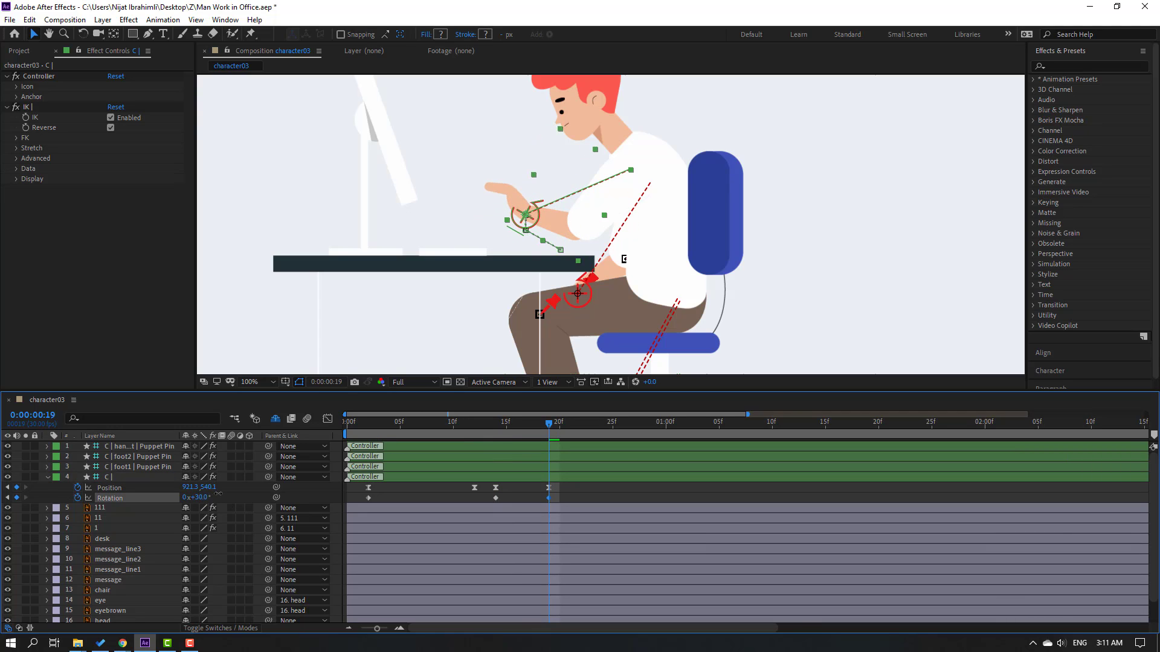
left_click(456, 479)
Step: At 0:25, lower the hand by setting the controller's Position to 921.3, 574.1 and Rotation to -20°, and scrub through the motion
left_click_drag(555, 432, 607, 434)
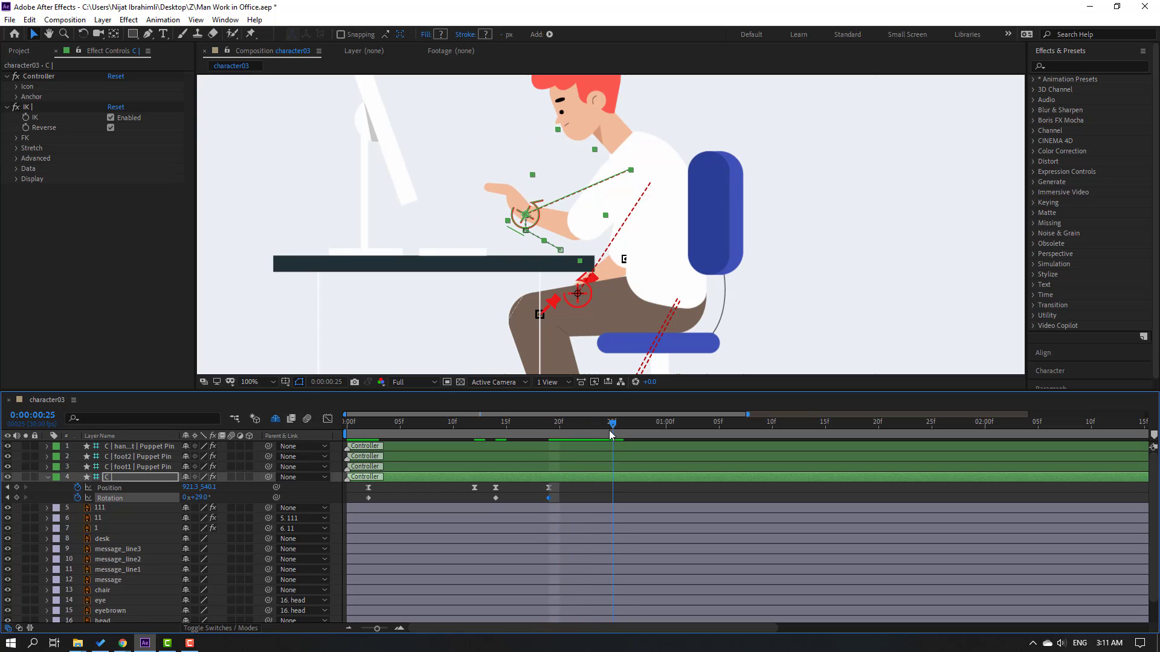
left_click_drag(203, 487, 180, 509)
left_click_drag(475, 430, 645, 431)
Step: Apply Easy Ease to the controller's Rotation keyframes at 0:14, 0:19 and 0:25, and preview the motion
left_click_drag(647, 494, 473, 505)
right_click(496, 498)
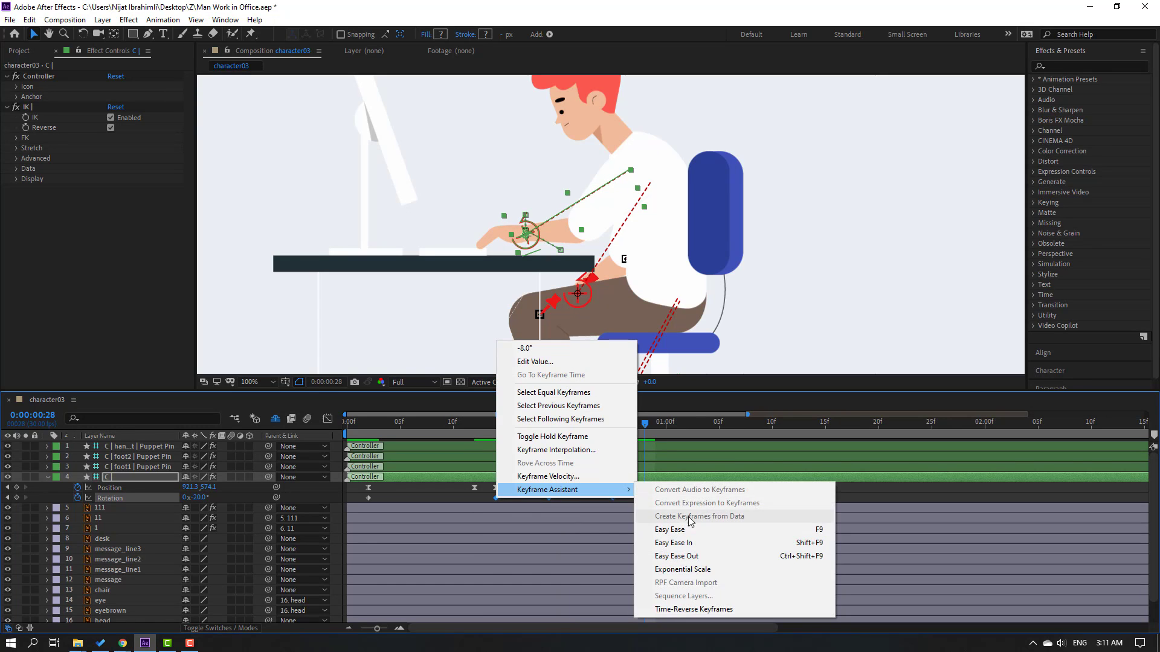
left_click(664, 529)
left_click(674, 491)
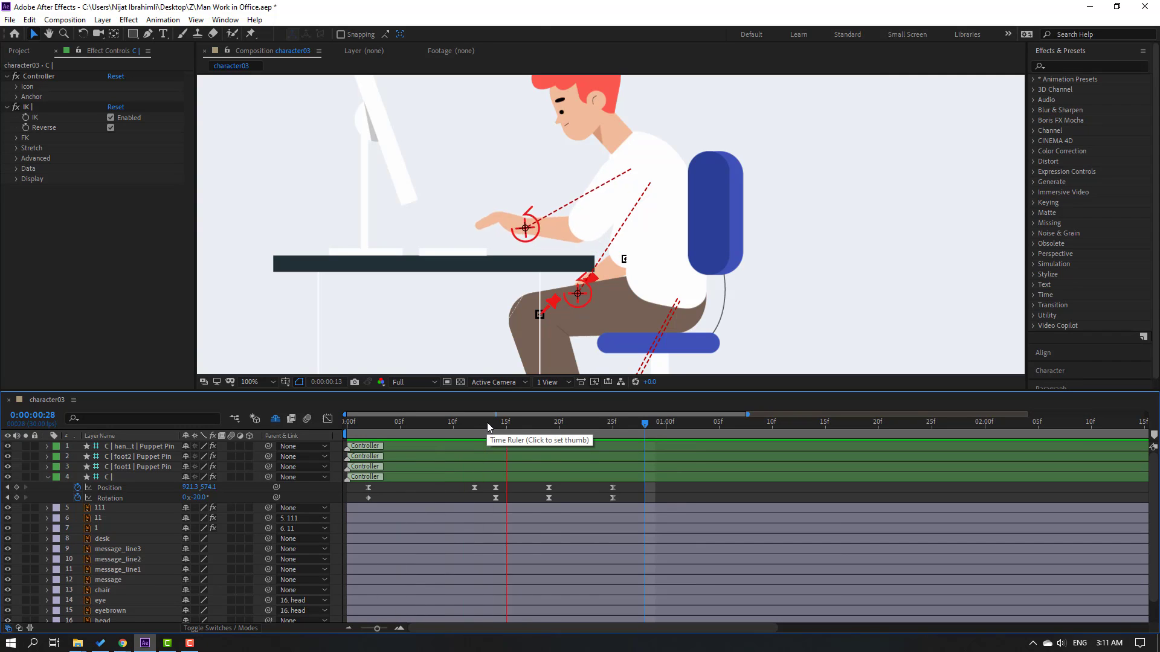
Step: Move three frames past the 0:25 pose and keyframe the controller's Rotation at -7° at 0:28
left_click(549, 426)
left_click_drag(548, 427, 612, 427)
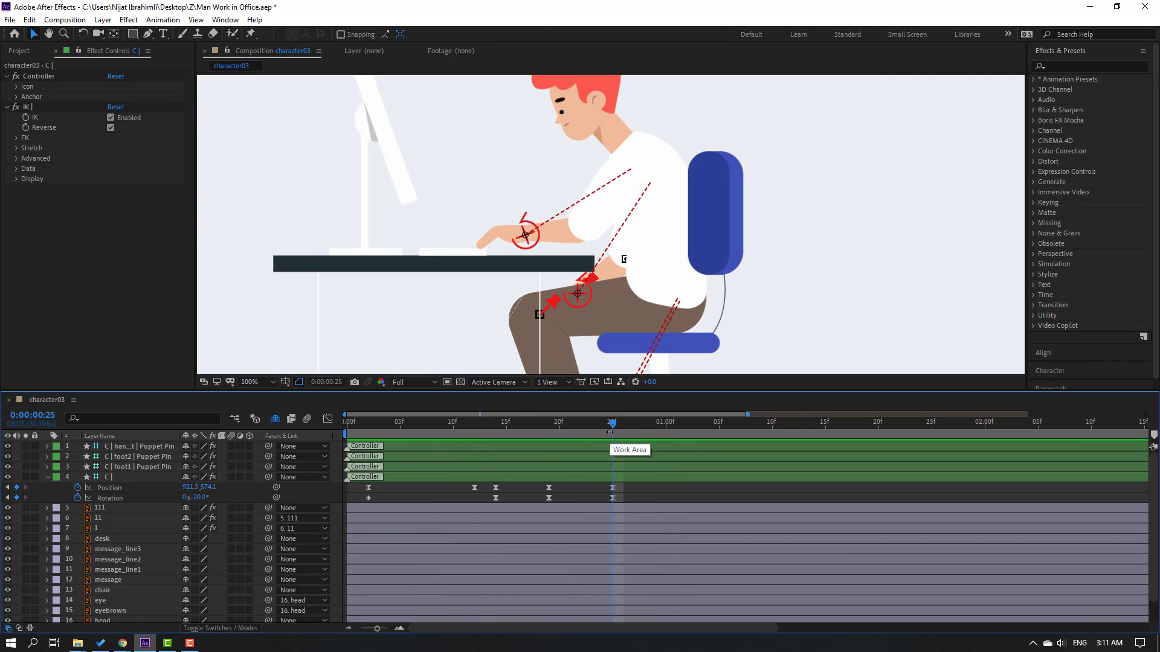
key("Page_Down")
key("Page_Down")
key("Page_Down")
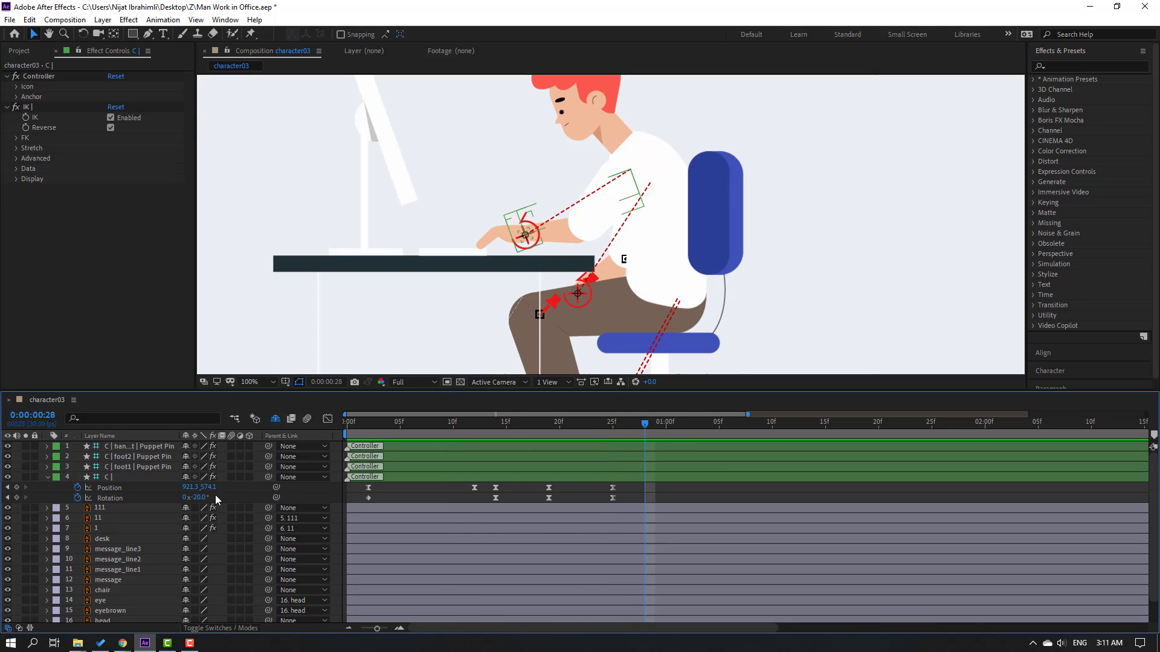
left_click_drag(203, 498, 213, 499)
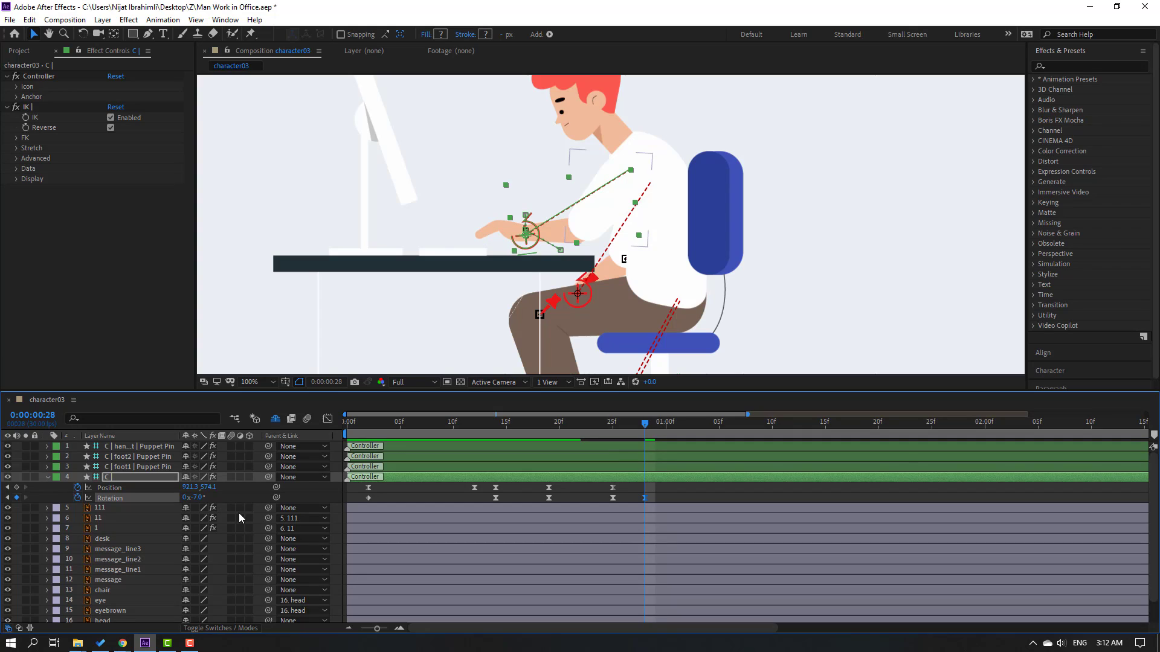
Step: At 1:01, keyframe the controller's Rotation at -21° and preview the tapping motion with the whole composition in view
key("Page_Down")
key("Page_Down")
key("Page_Down")
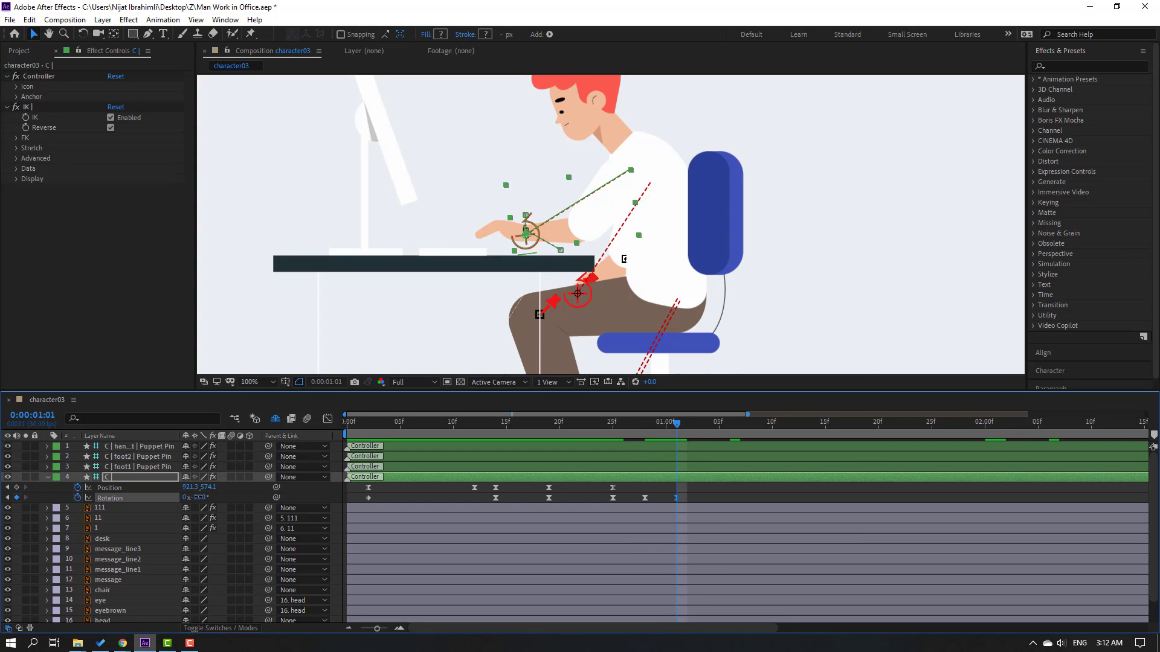
left_click_drag(198, 497, 195, 497)
key("space")
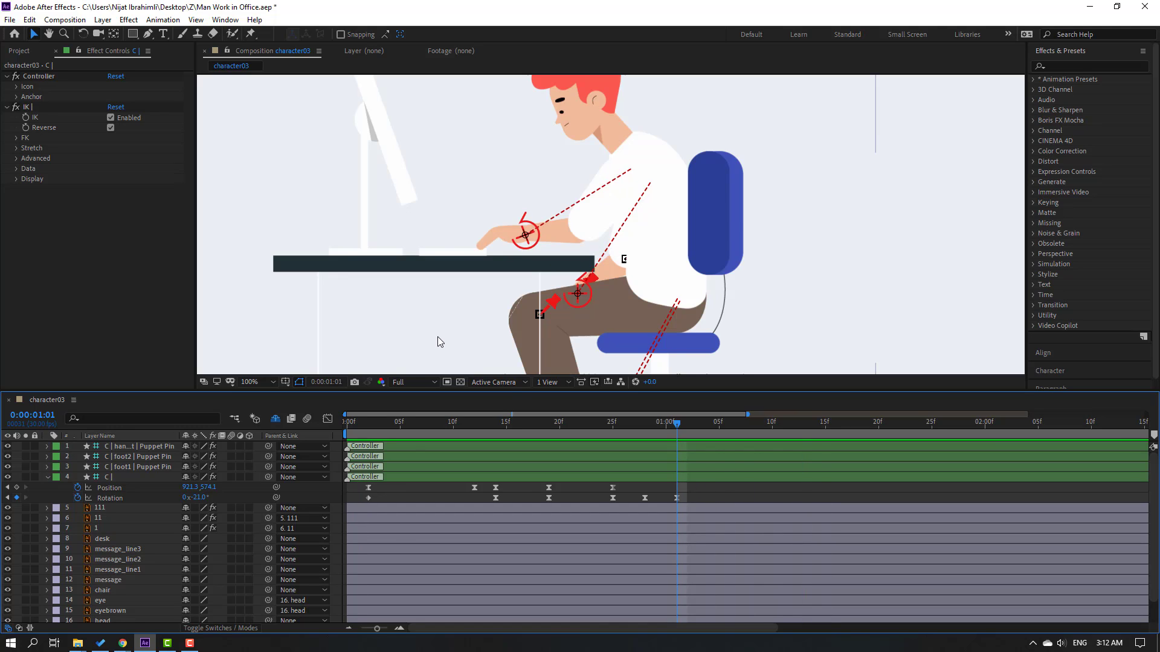
key("comma")
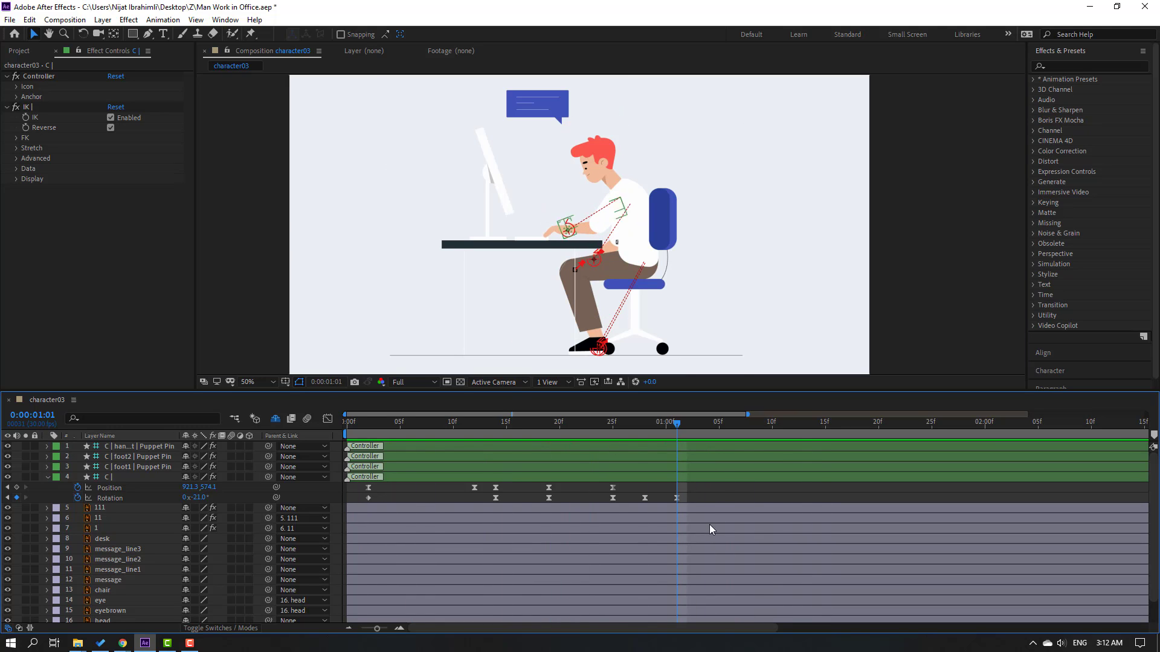
Step: Stretch the last three Rotation keyframes so they end at 1:03, and preview the slower tap
left_click_drag(686, 497, 599, 508)
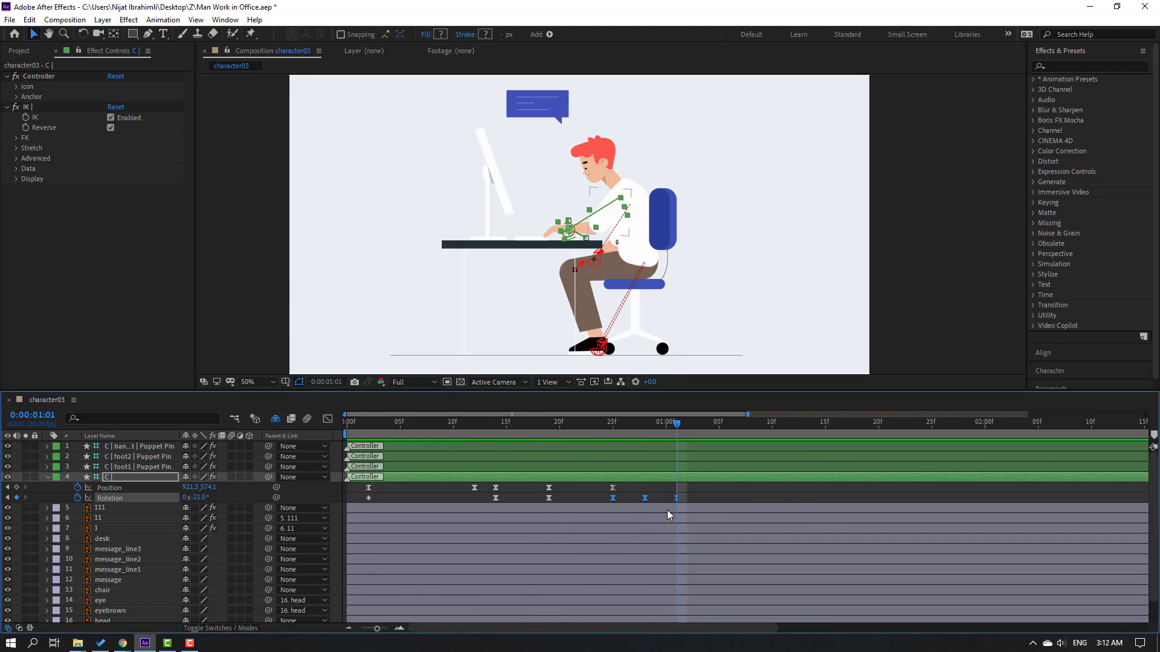
left_click_drag(686, 503, 701, 504)
key("space")
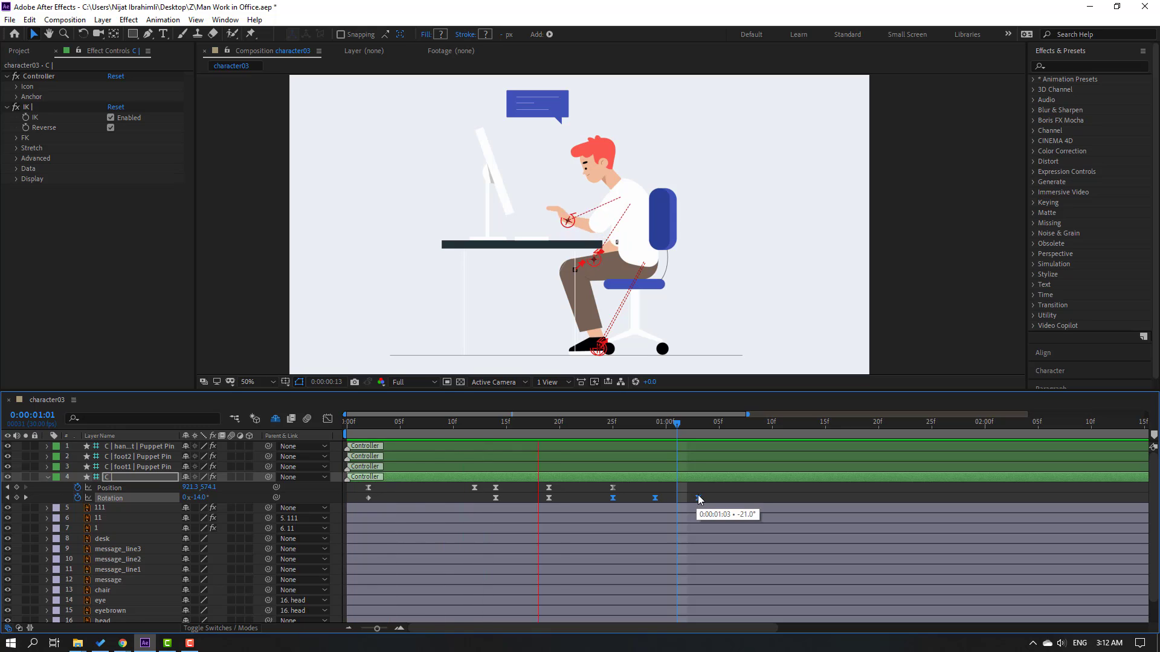
key("space")
Step: Set the hand controller's Rotation keyframe at 0:29 to -9° and preview the tapping motion close up and in full view
scroll(611, 224, "up", 2)
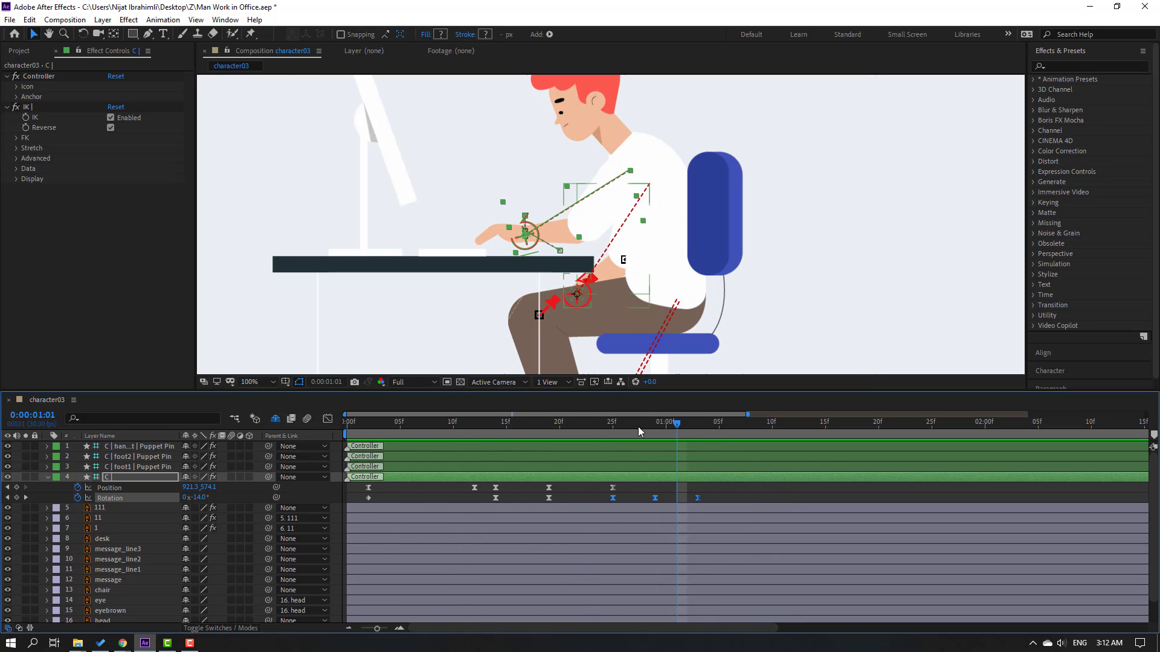
left_click(654, 424)
left_click(655, 498)
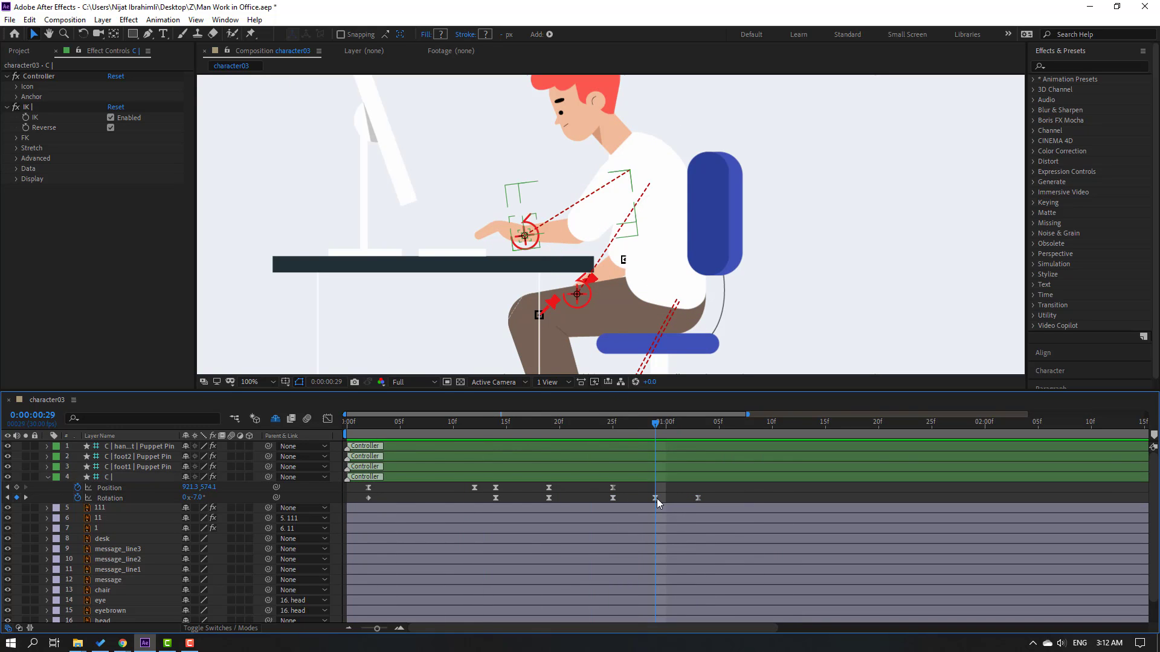
key("ctrl+z")
key("ctrl+z")
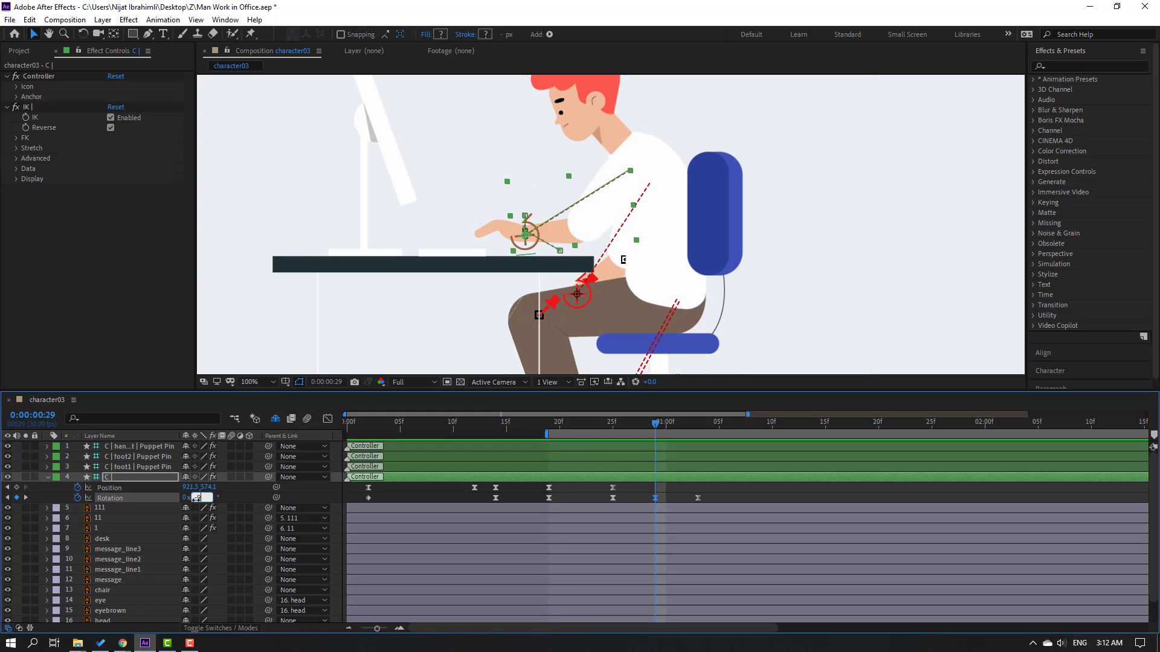
left_click(196, 499)
type("-9")
key("Return")
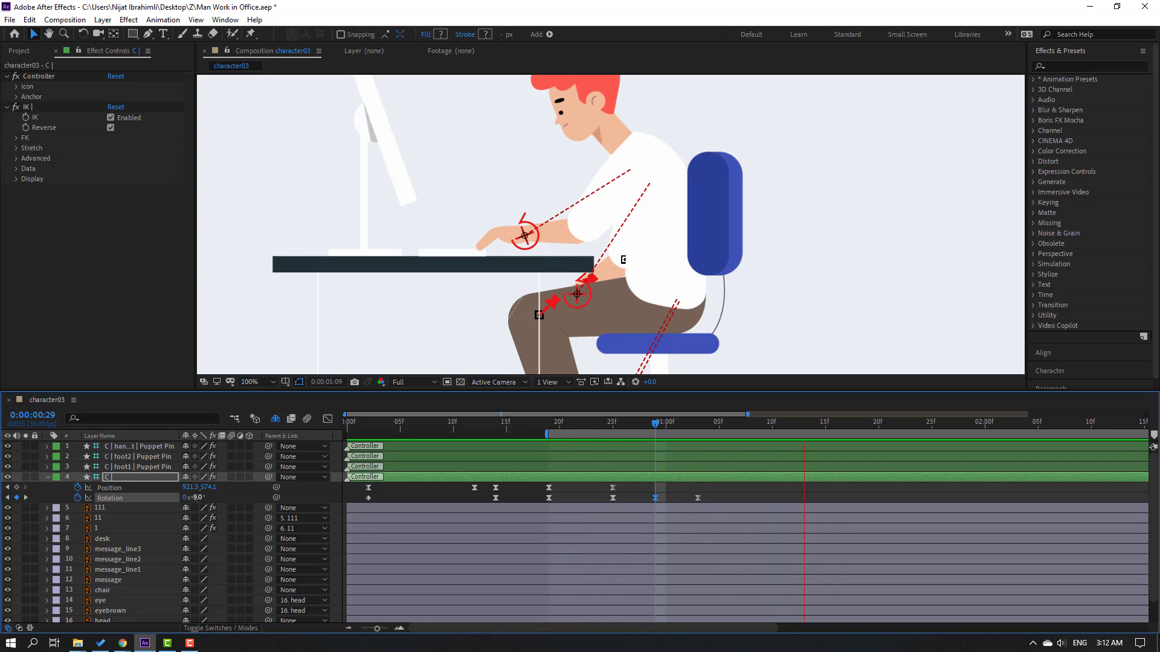
key("space")
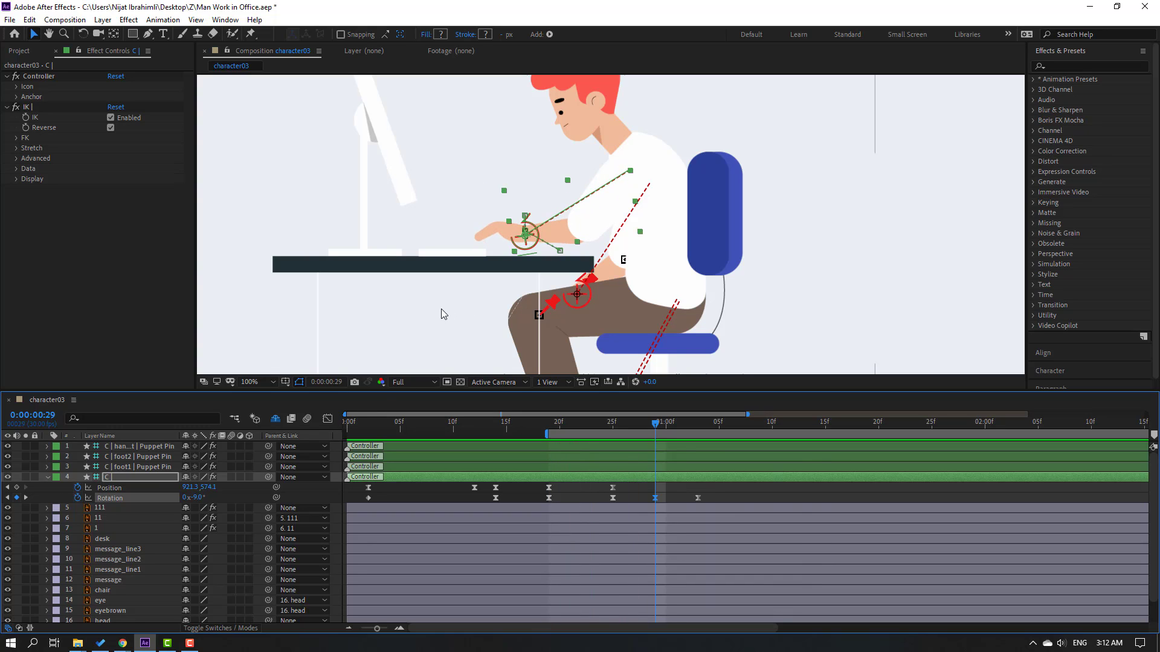
key("comma")
key("comma")
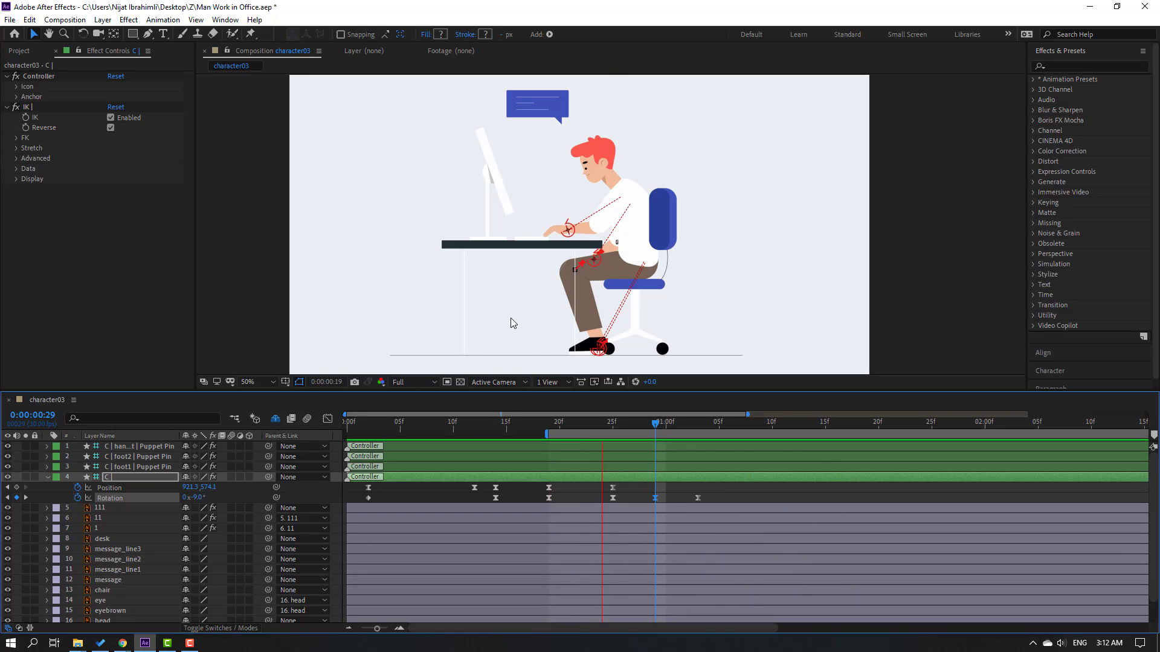
key("space")
Step: Hold the controller's Position with a keyframe at 1:03, and paste its first Position keyframe at 1:13
key("period")
key("period")
left_click_drag(654, 426, 805, 426)
left_click(17, 487)
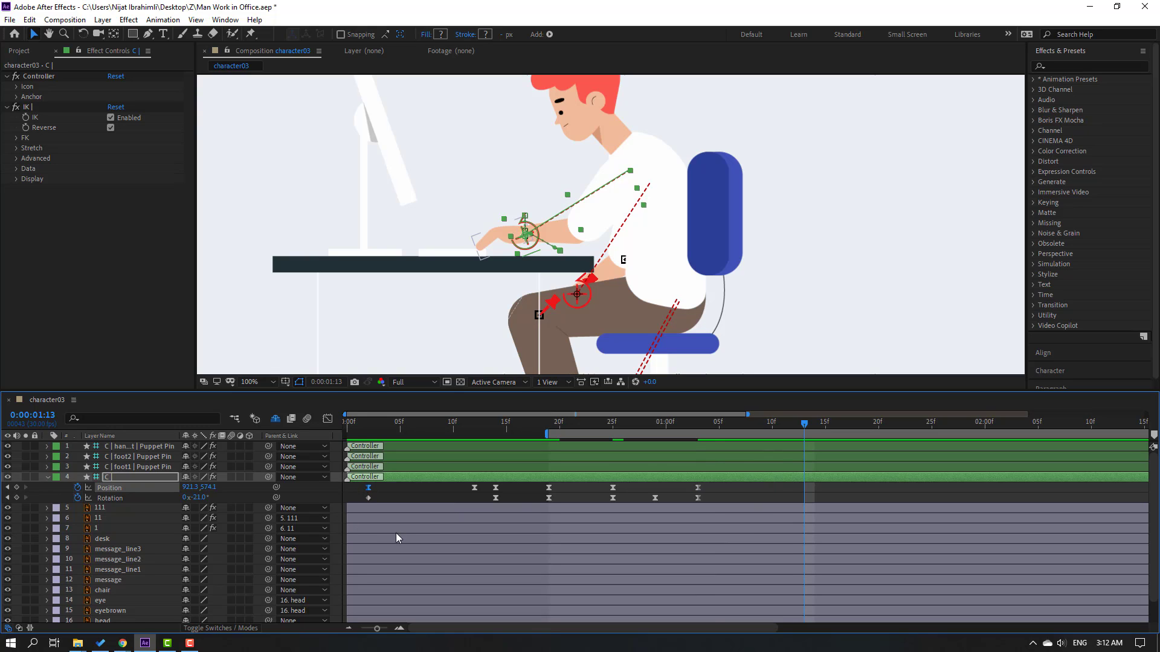
key("ctrl+v")
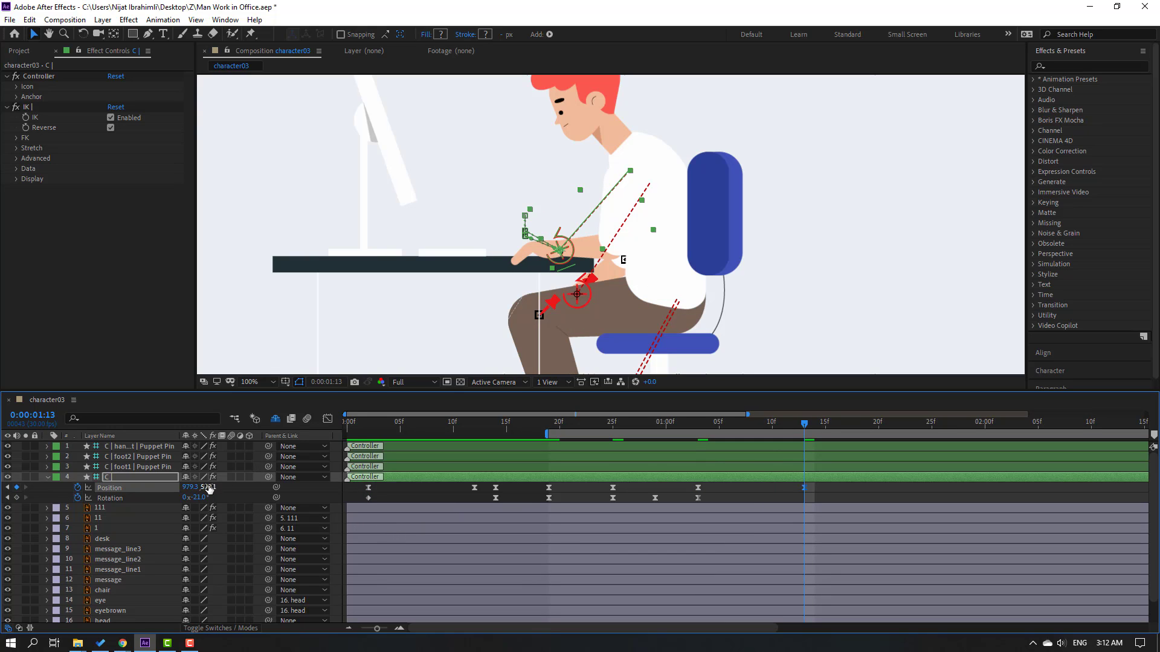
Step: Keyframe the controller's Rotation at 1:13 to level the hand, and preview with the work area ending just past that frame
left_click_drag(199, 499, 207, 500)
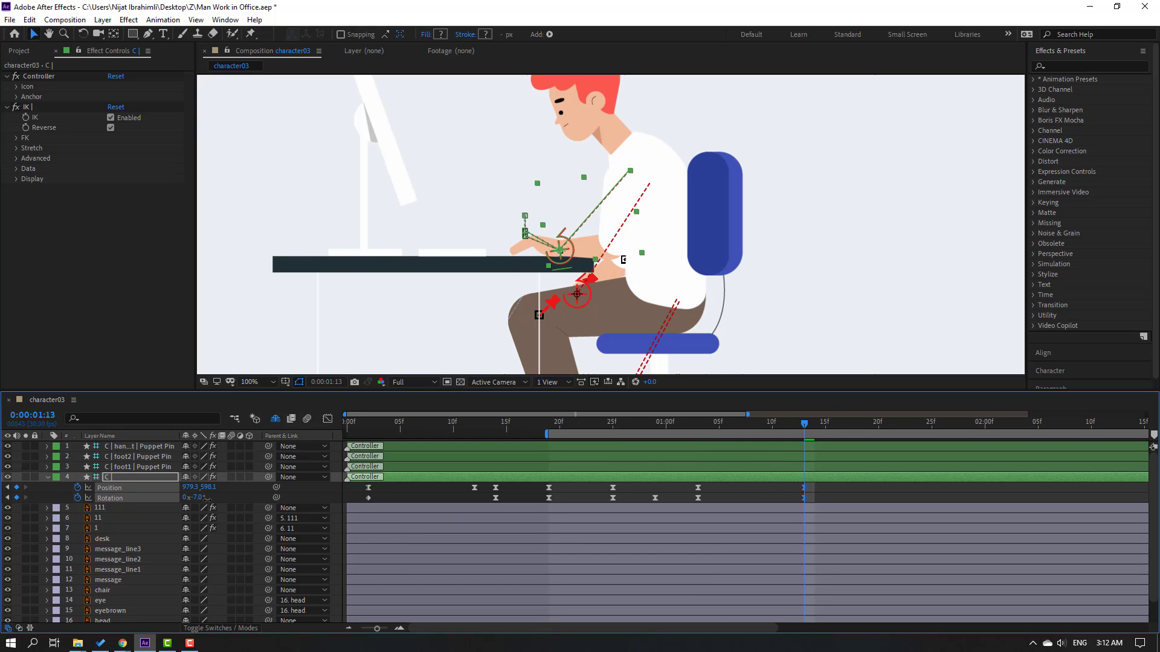
left_click(737, 485)
key("minus")
key("minus")
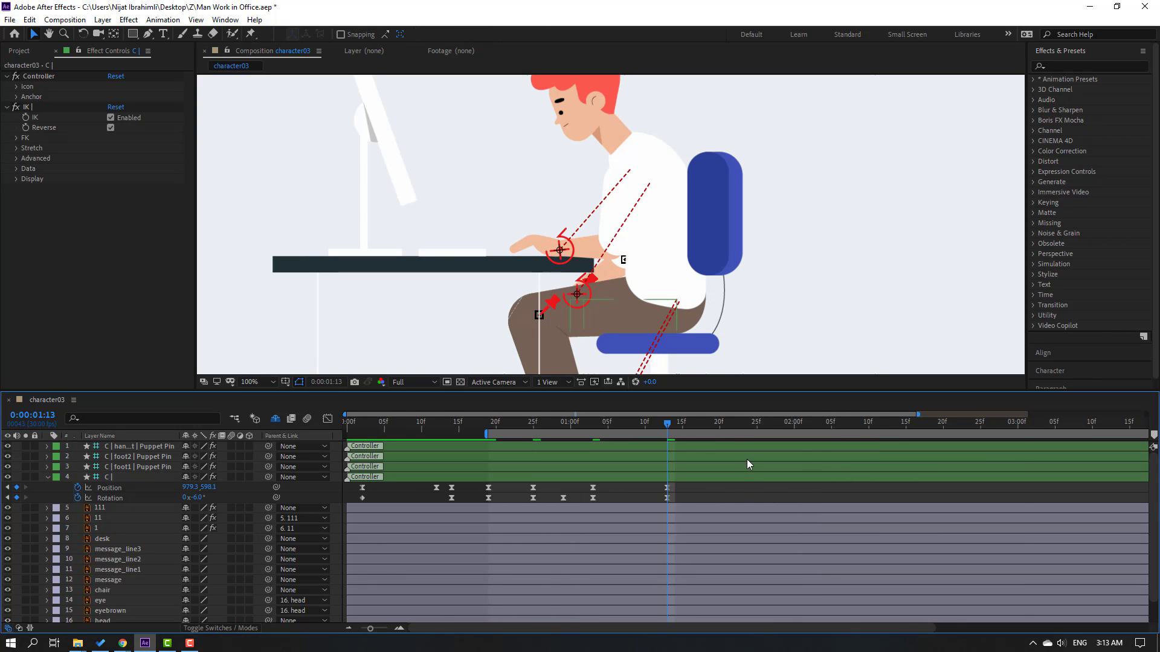
left_click_drag(1029, 434, 609, 434)
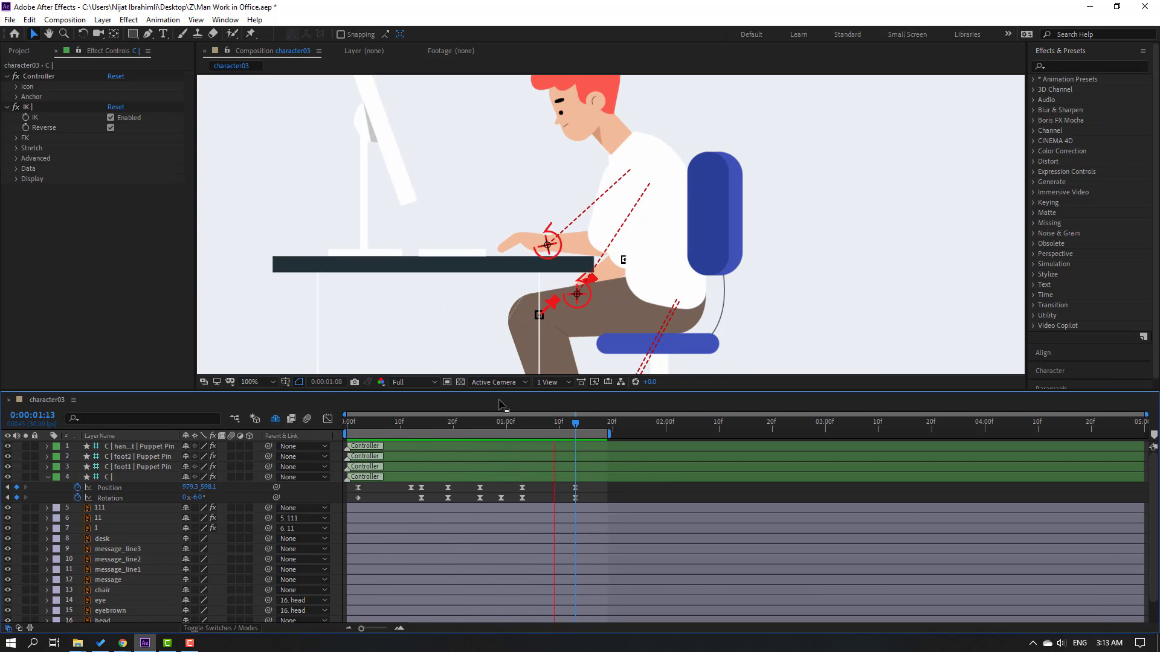
key("space")
Step: Shift all the controller's Position and Rotation keyframes to start at 0:19, and preview with the work area extended past 2:10
left_click_drag(598, 485, 447, 500)
left_click_drag(605, 435, 725, 435)
key("space")
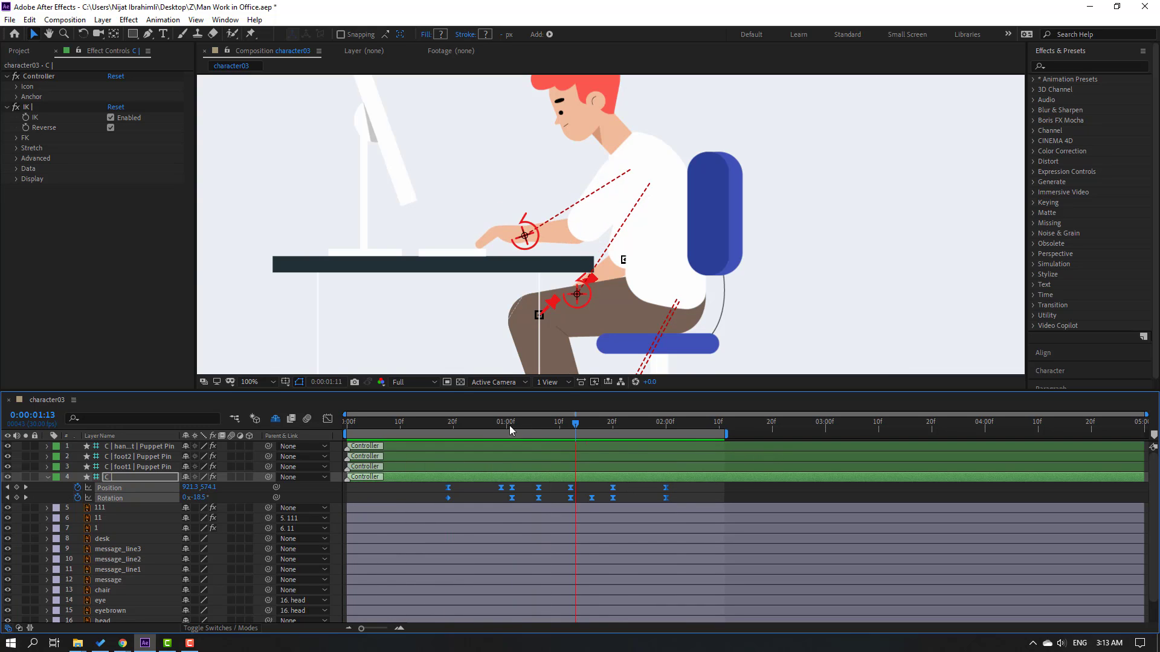
Step: Keyframe the body layer's Rotation at 0° at 0:00 and -6° at 0:10 to lean the torso forward
left_click_drag(447, 427, 177, 477)
scroll(126, 588, "down", 2)
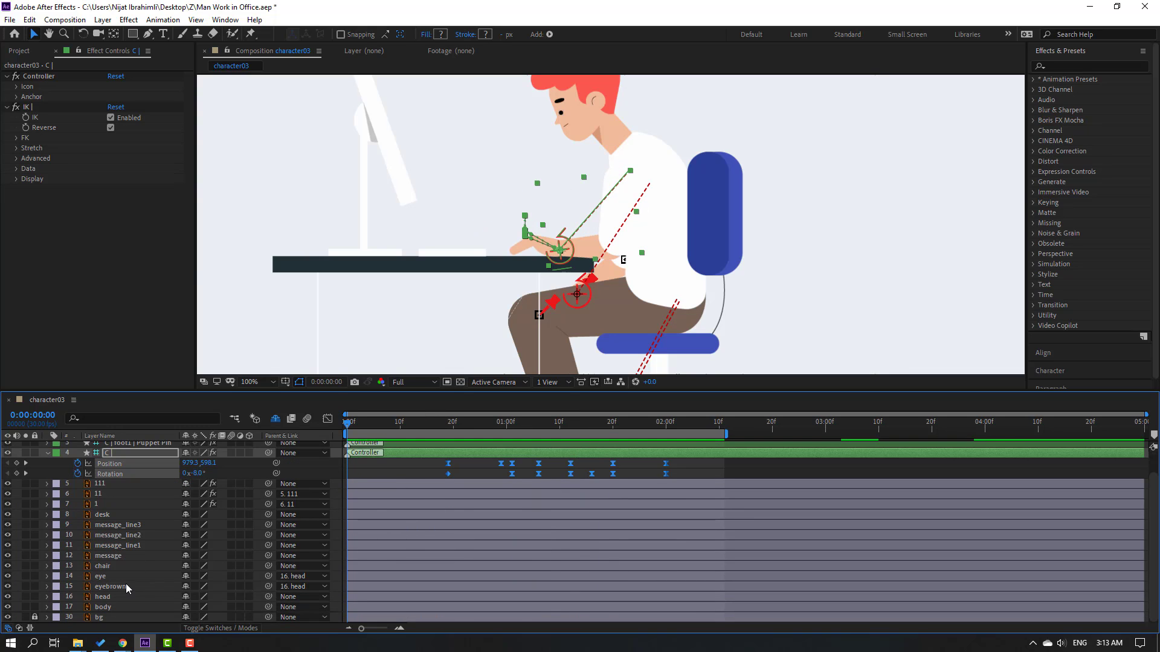
left_click(110, 608)
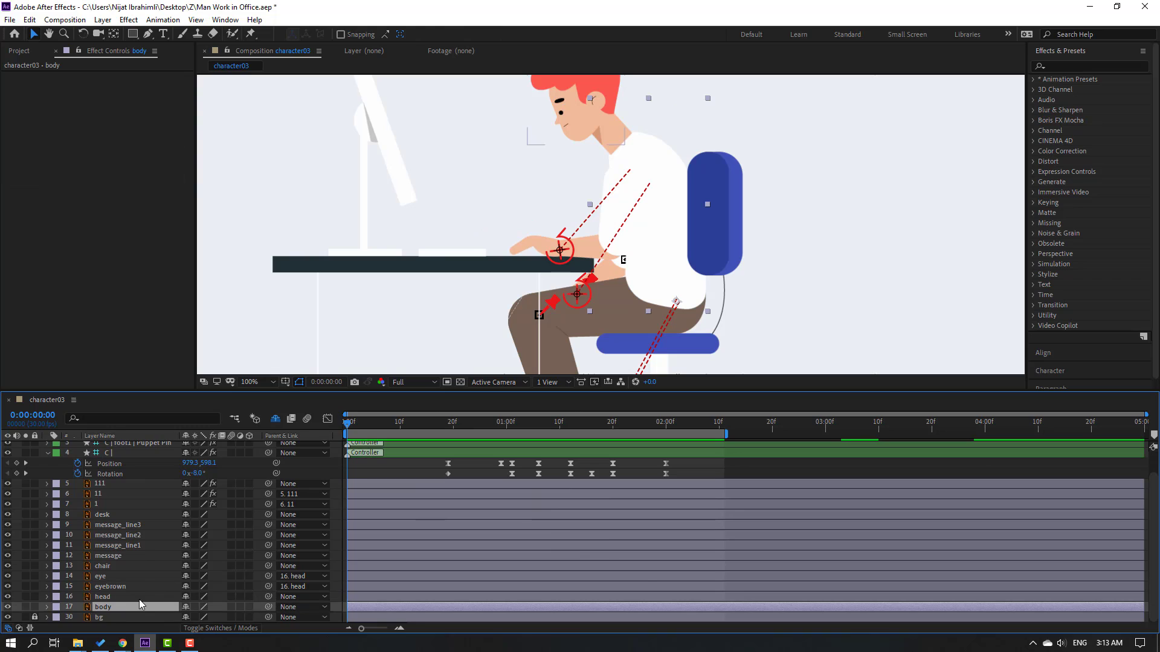
key("alt+shift+r")
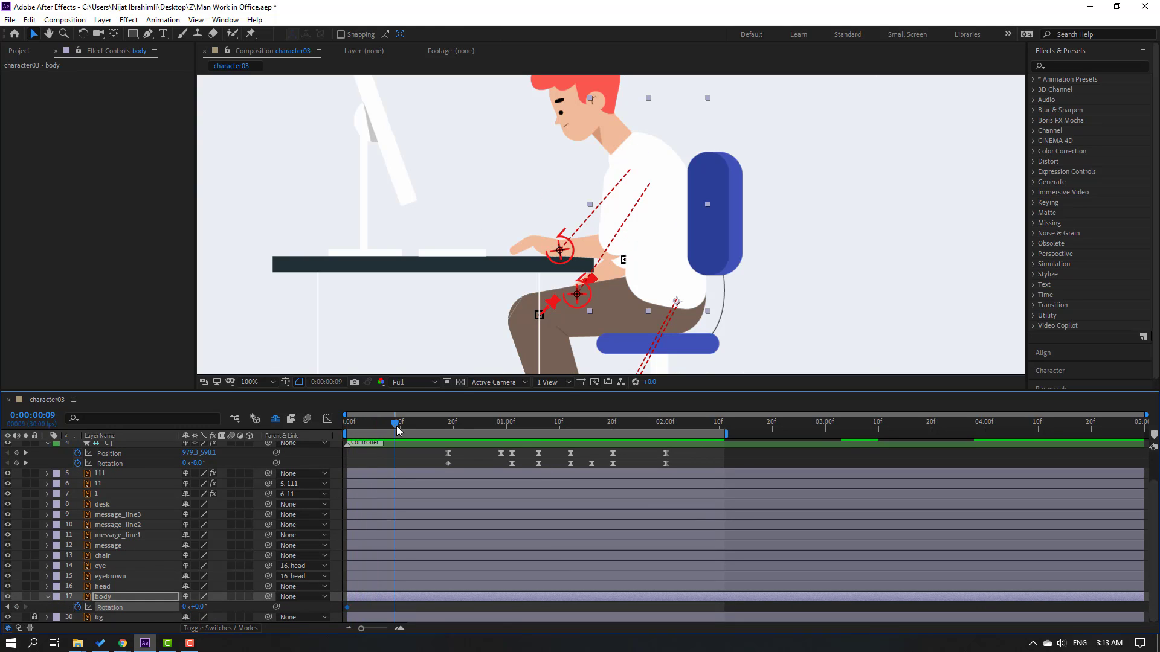
left_click_drag(397, 427, 400, 427)
left_click_drag(195, 608, 194, 609)
left_click_drag(399, 425, 244, 454)
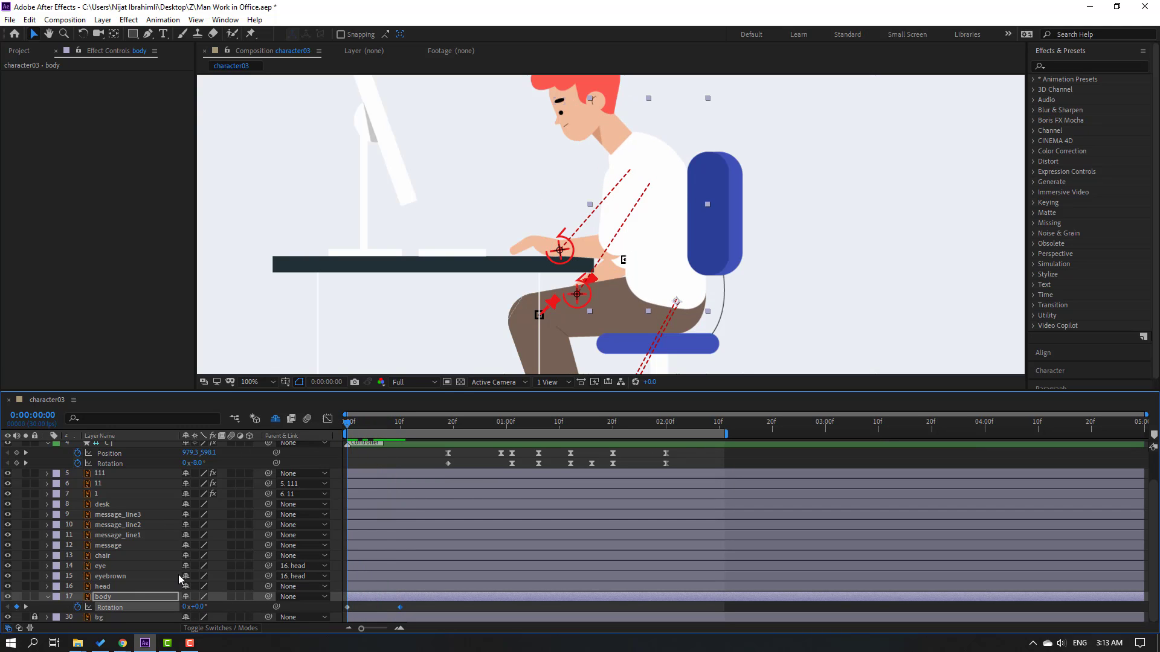
Step: Parent the head layer and the hidden right-hand Puppet Pin 1 bone to the body layer, and preview the lean
left_click(110, 587)
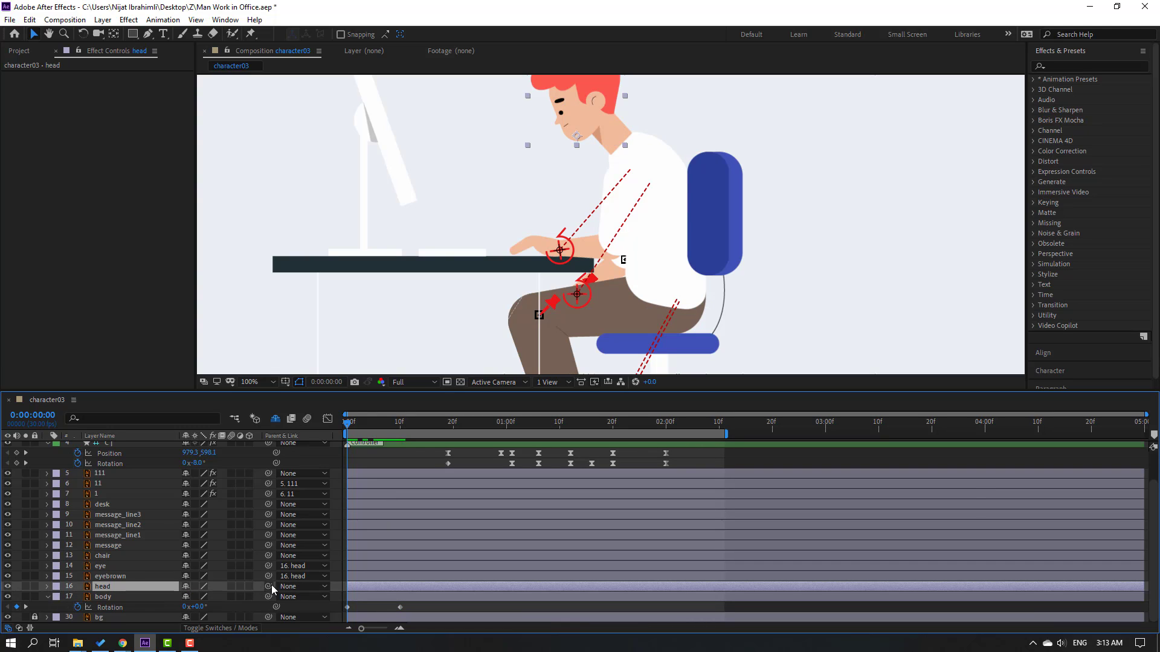
left_click_drag(268, 587, 121, 598)
left_click(276, 420)
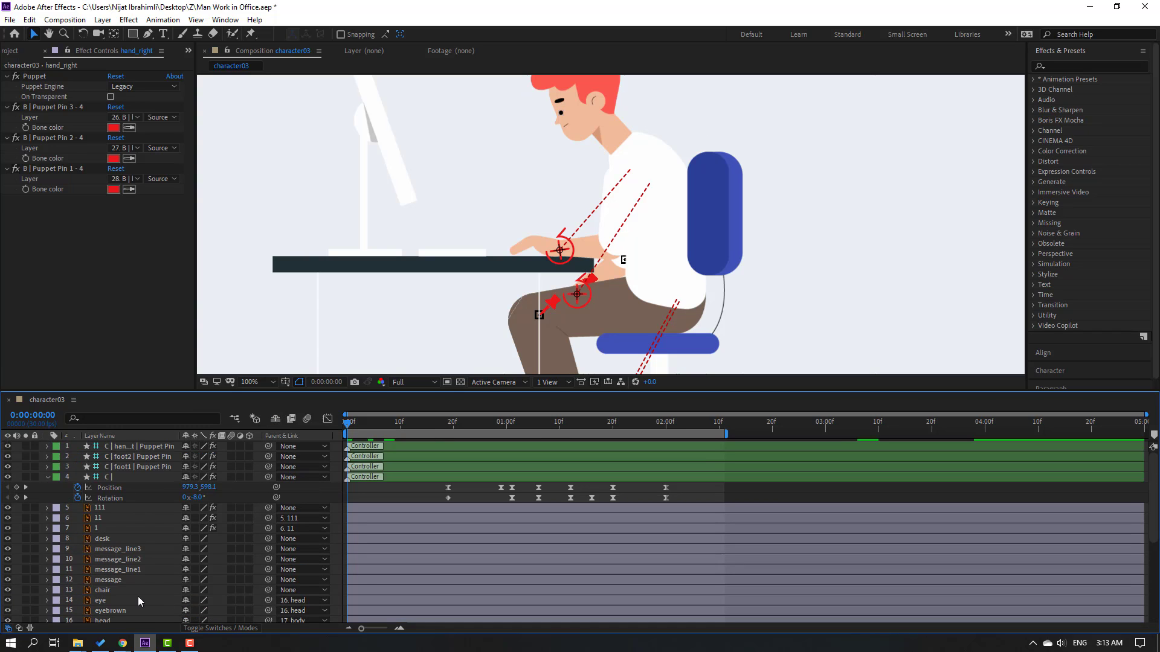
scroll(138, 597, "down", 5)
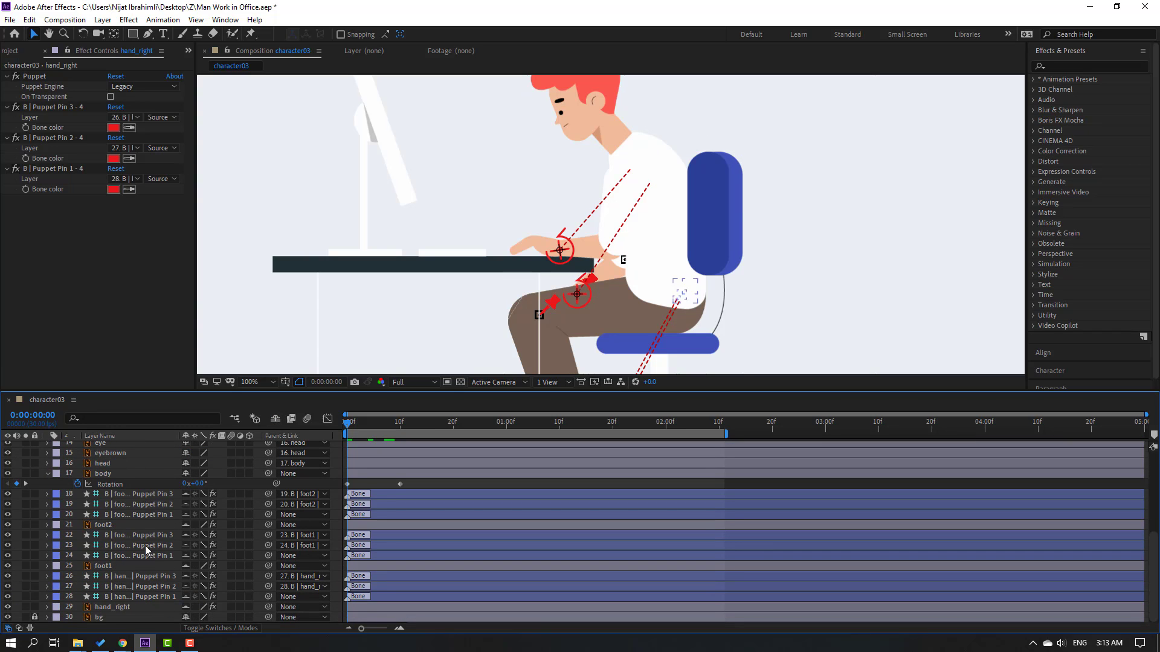
left_click(147, 518)
left_click(666, 175)
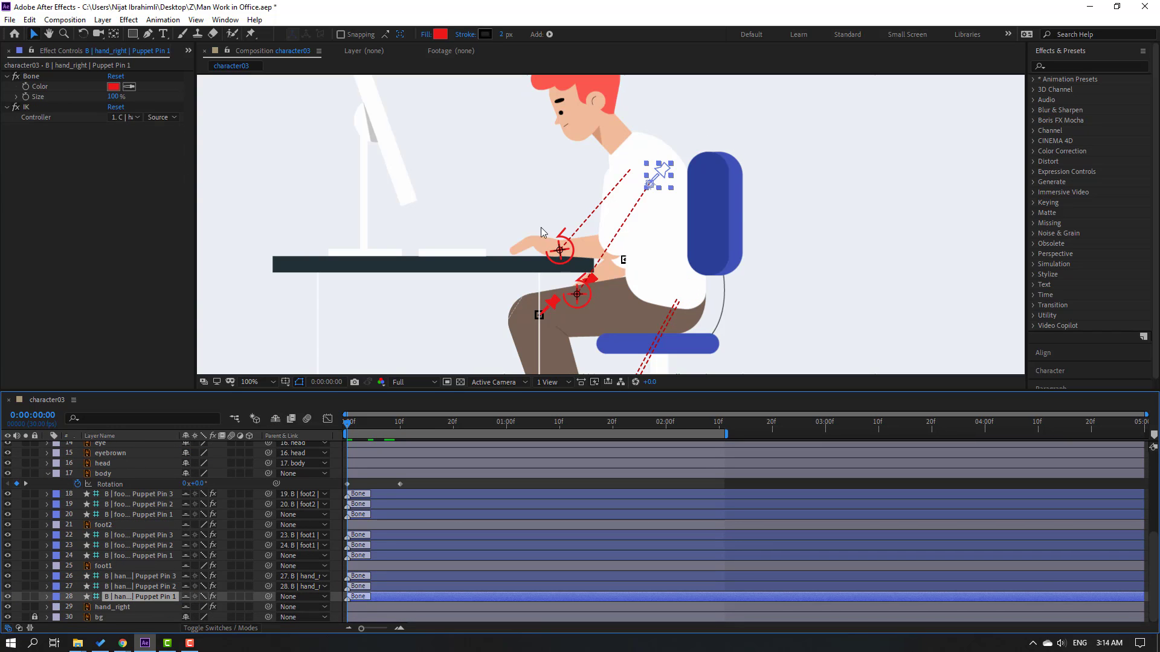
left_click_drag(270, 597, 111, 477)
key("k")
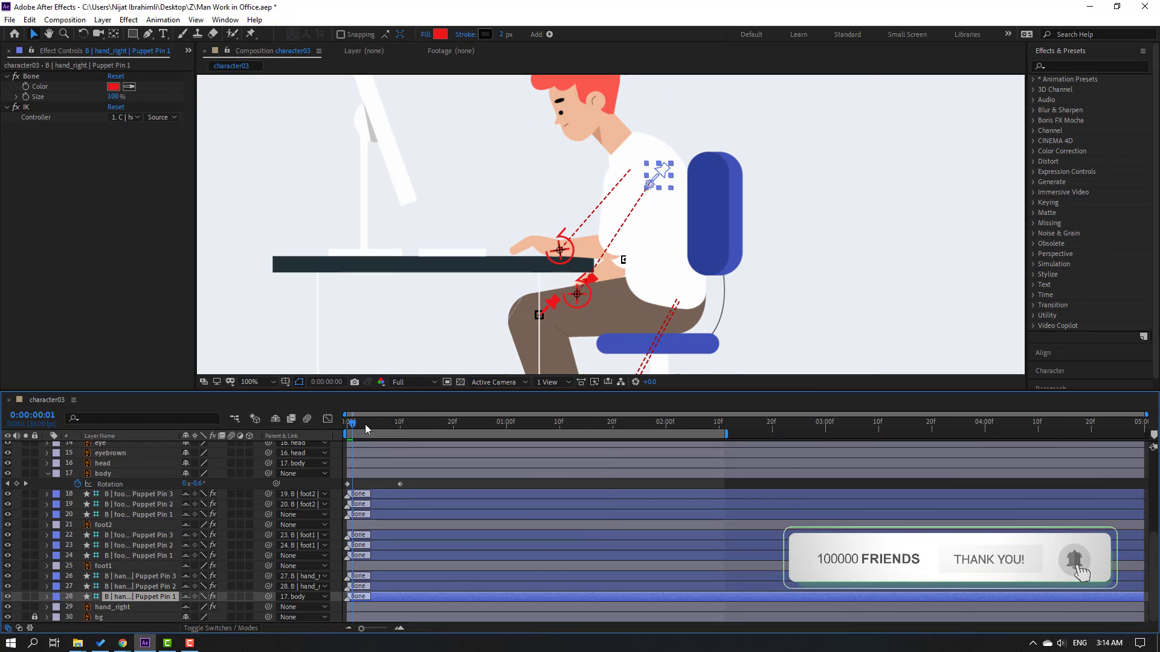
left_click_drag(423, 426, 325, 429)
key("space")
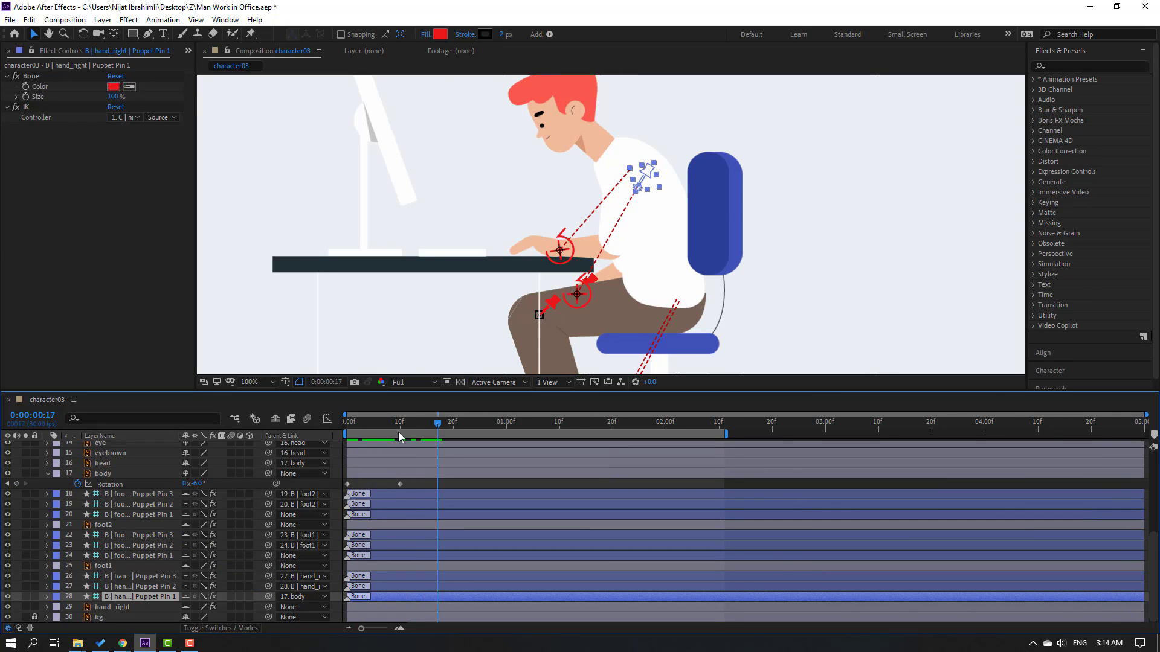
left_click_drag(400, 428, 304, 440)
key("space")
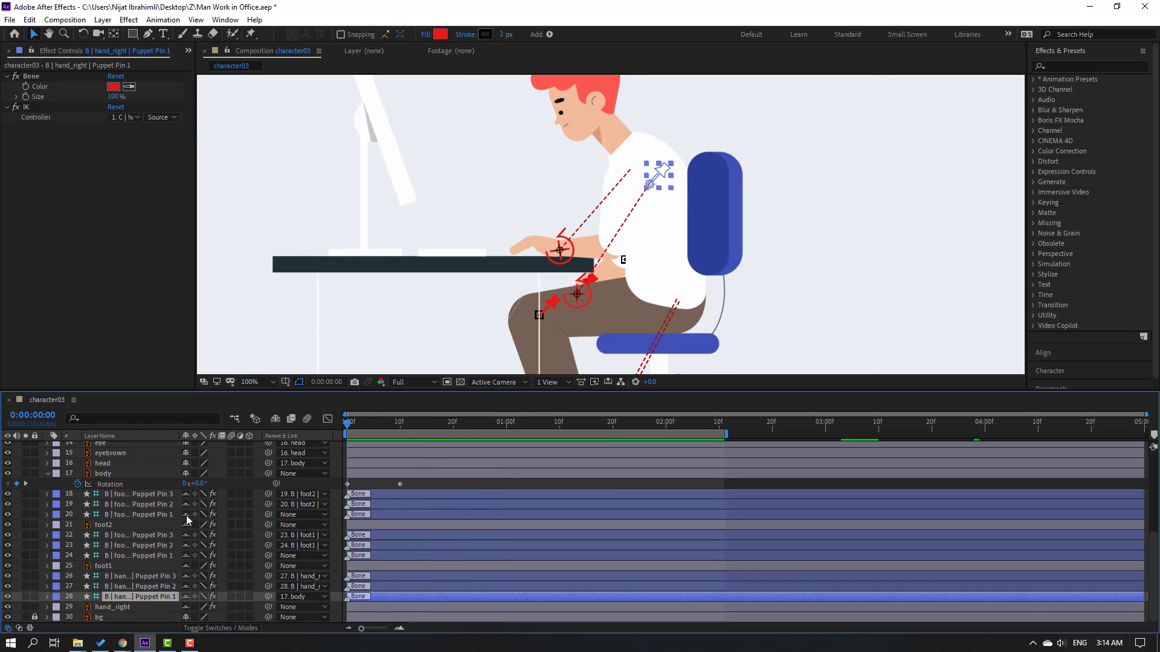
key("space")
Step: Parent arm layer 111 to the body layer
scroll(165, 545, "up", 2)
scroll(157, 538, "up", 2)
scroll(133, 515, "up", 1)
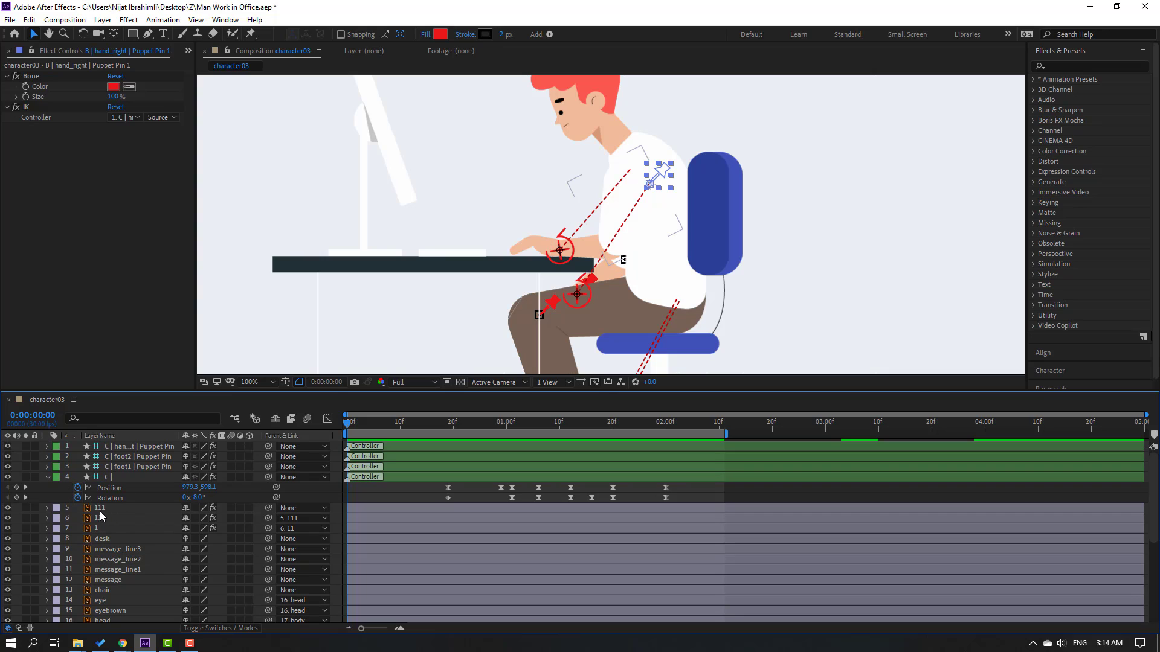
left_click(99, 510)
scroll(130, 520, "down", 1)
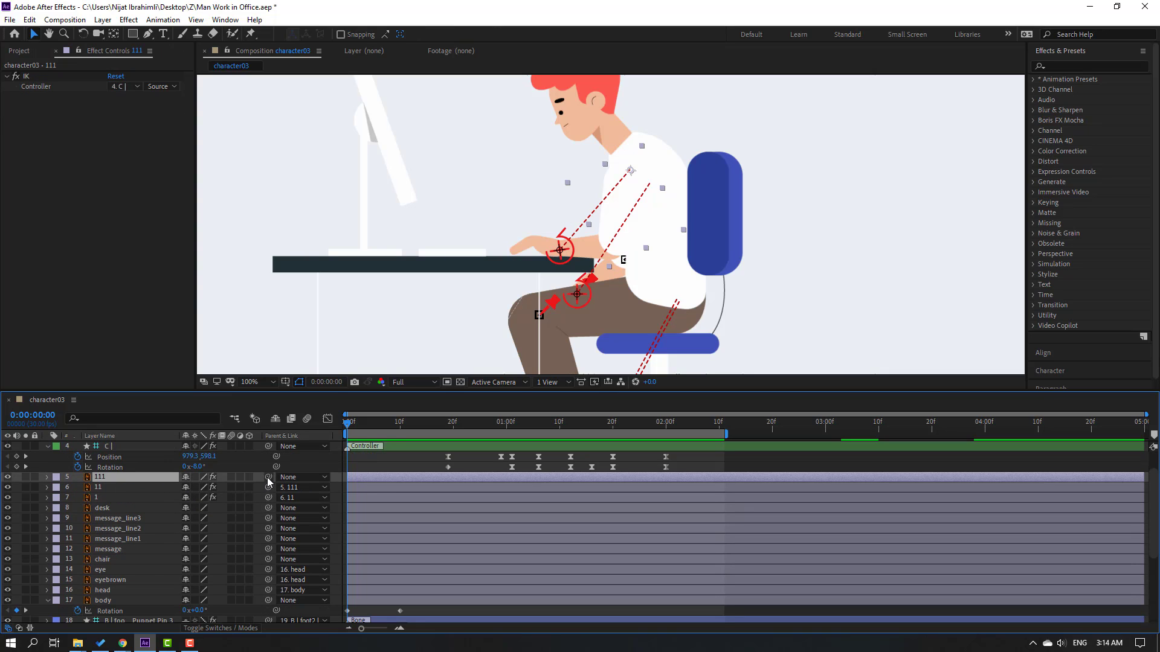
left_click_drag(269, 478, 107, 600)
Step: Hide the shy layers again and preview the body lean with the whole composition in view
left_click(289, 421)
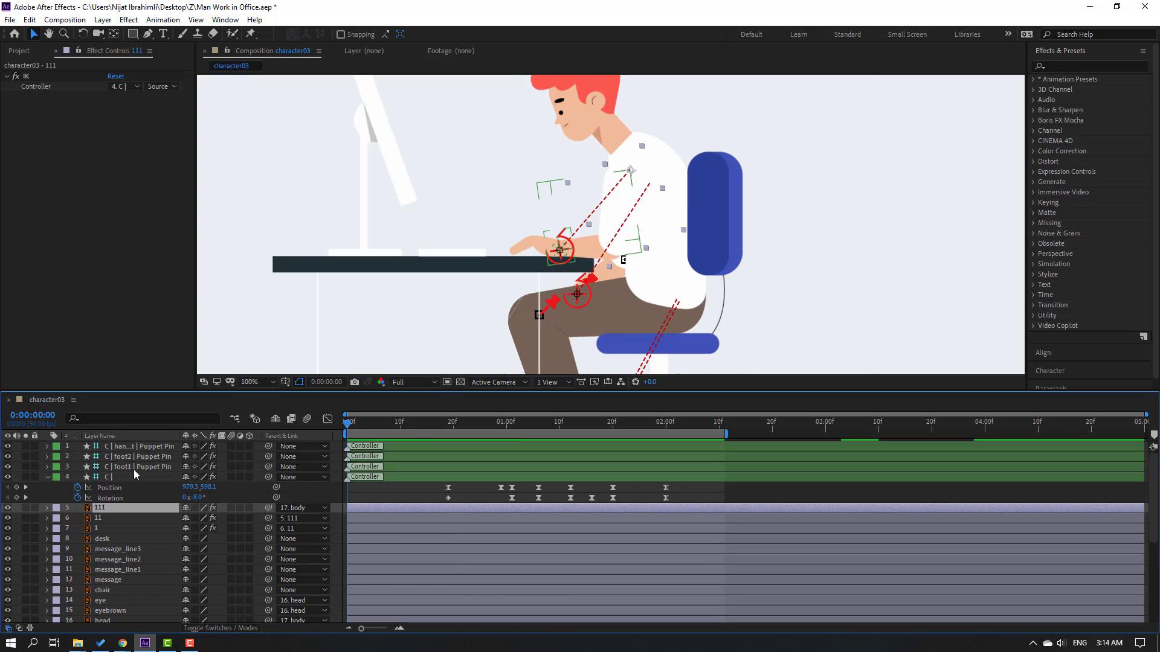
left_click(275, 420)
scroll(119, 515, "down", 2)
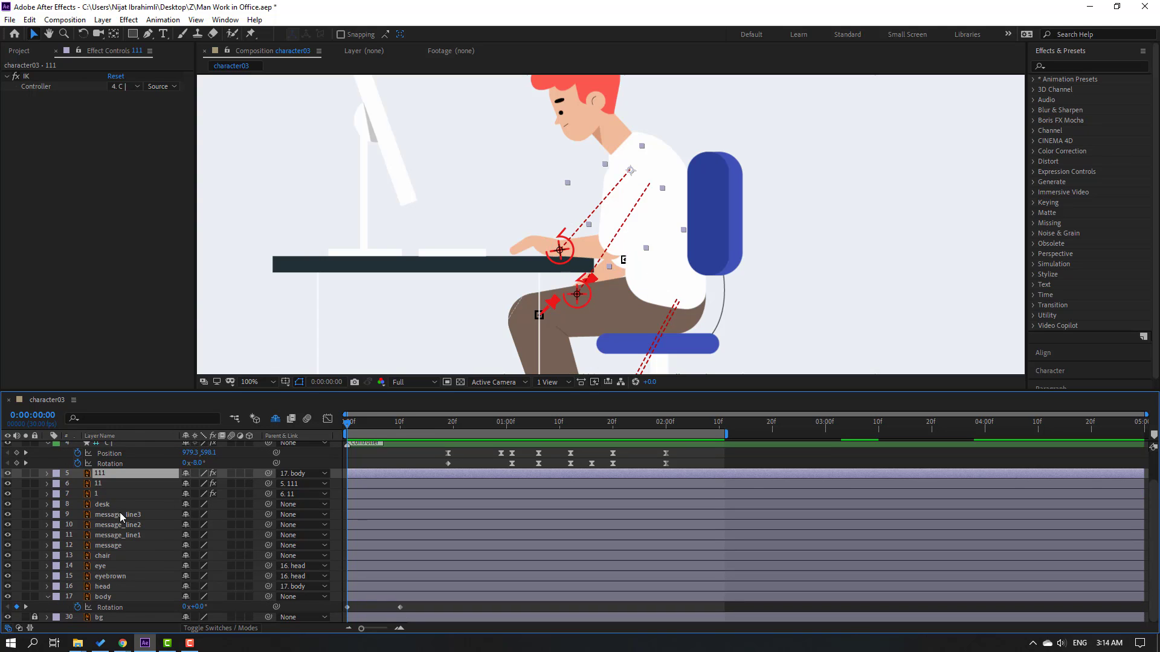
scroll(119, 516, "up", 2)
left_click(365, 493)
key("space")
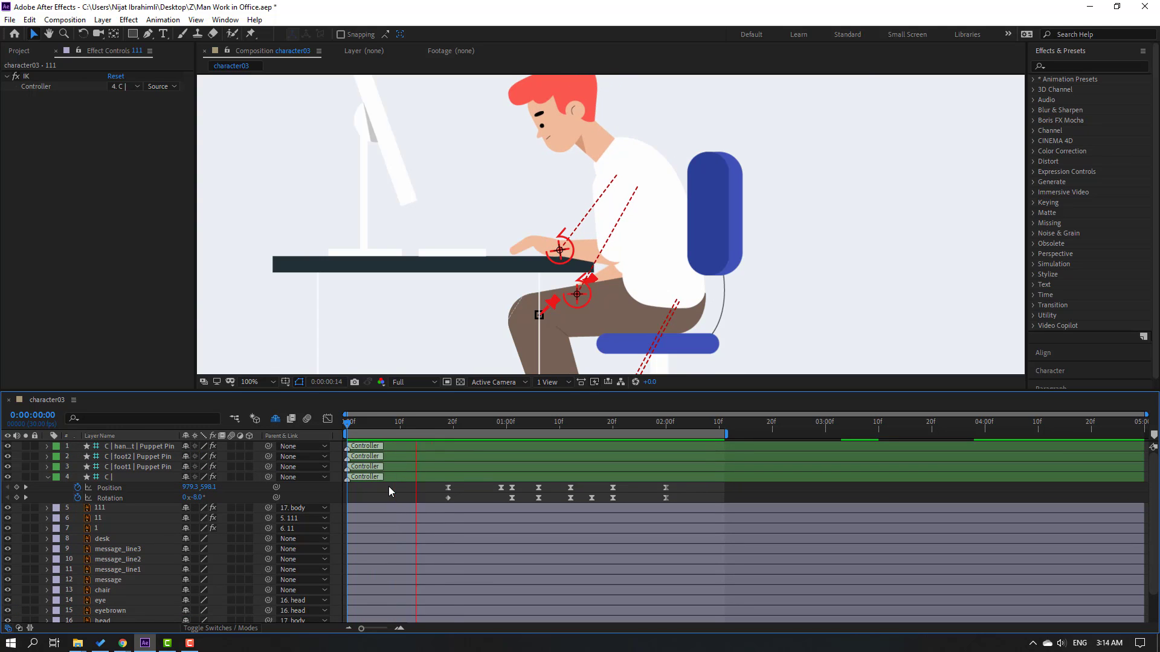
scroll(423, 260, "down", 1)
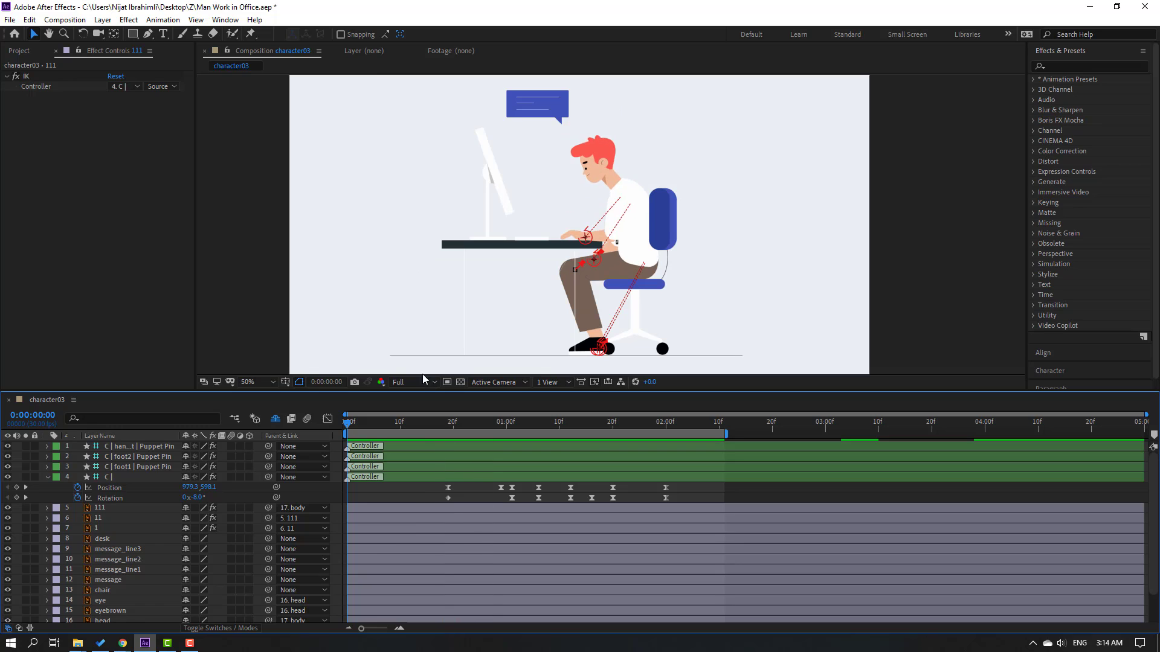
key("space")
Step: Apply Easy Ease to both Rotation keyframes of the body layer and preview the motion
scroll(415, 528, "down", 1)
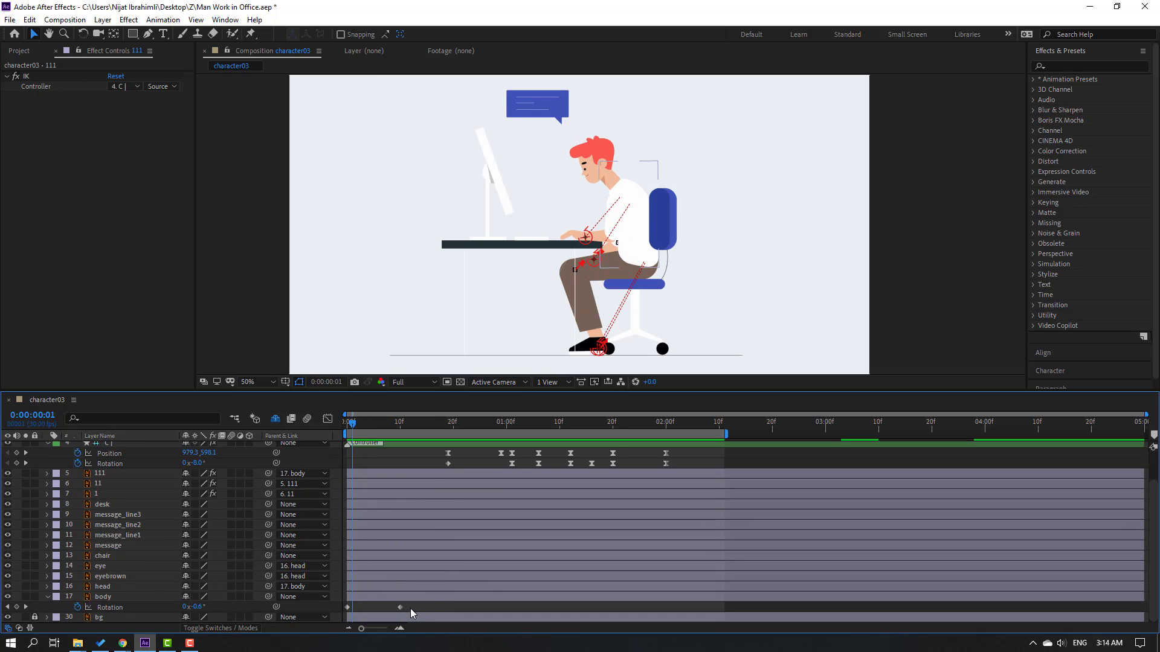
left_click_drag(411, 612, 318, 611)
right_click(347, 608)
mouse_move(423, 600)
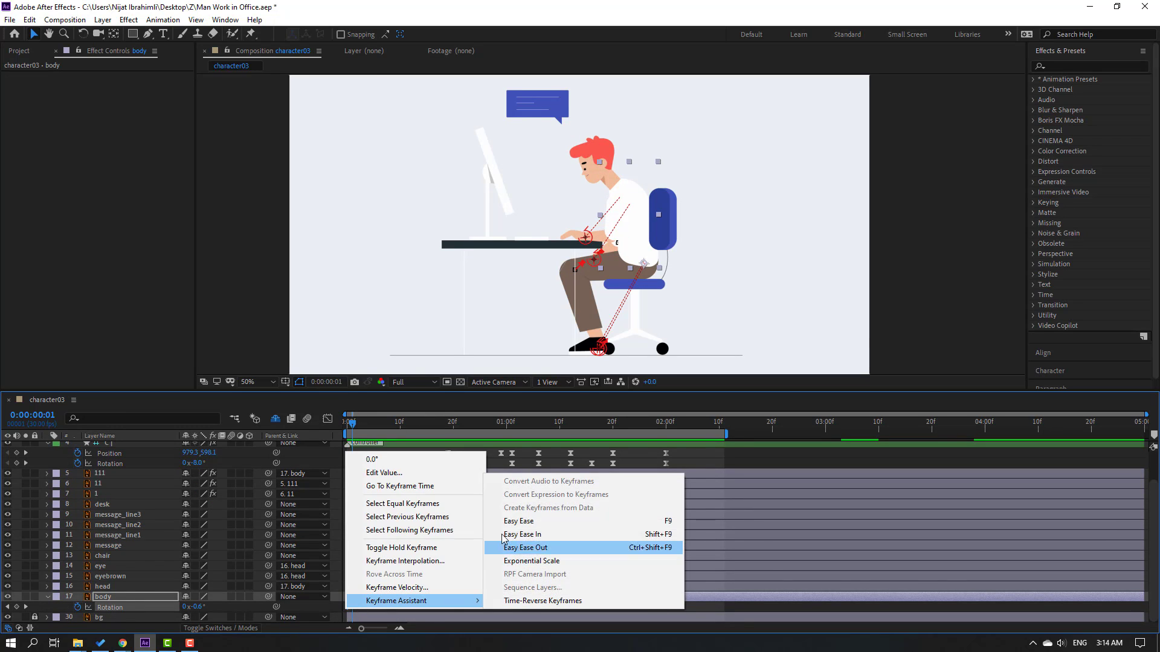
left_click(505, 520)
key("space")
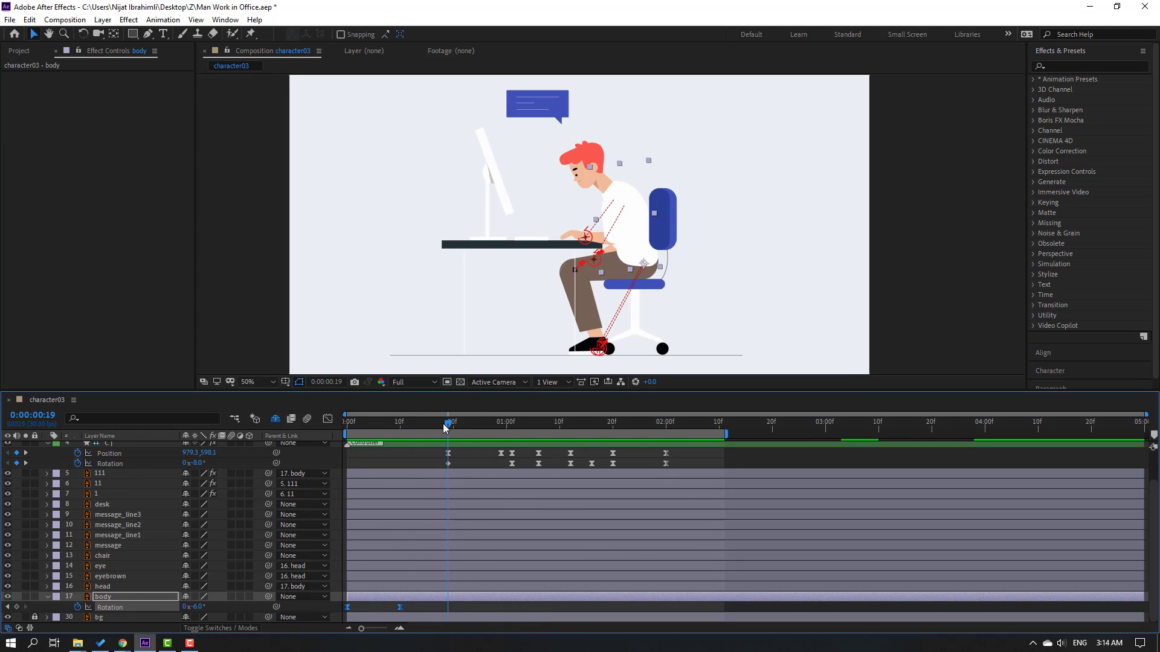
Step: Hold the body layer's Rotation at -6° with a keyframe at 0:19, and return it to 0° at 0:29
left_click(16, 606)
left_click(485, 426)
left_click(501, 430)
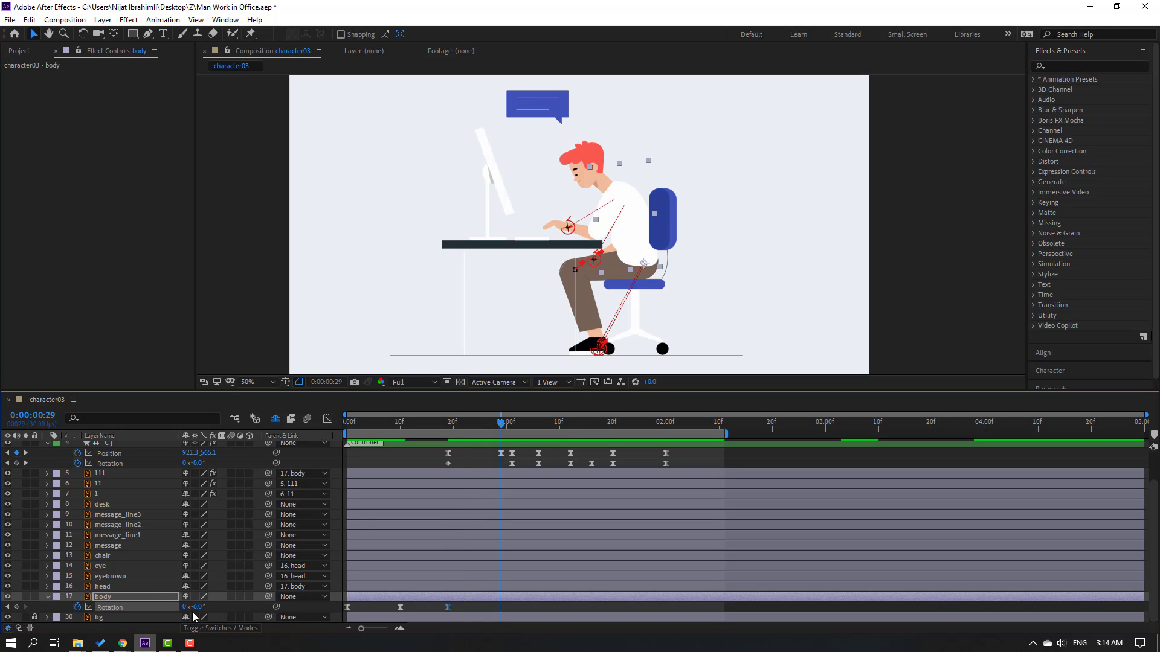
key("Return")
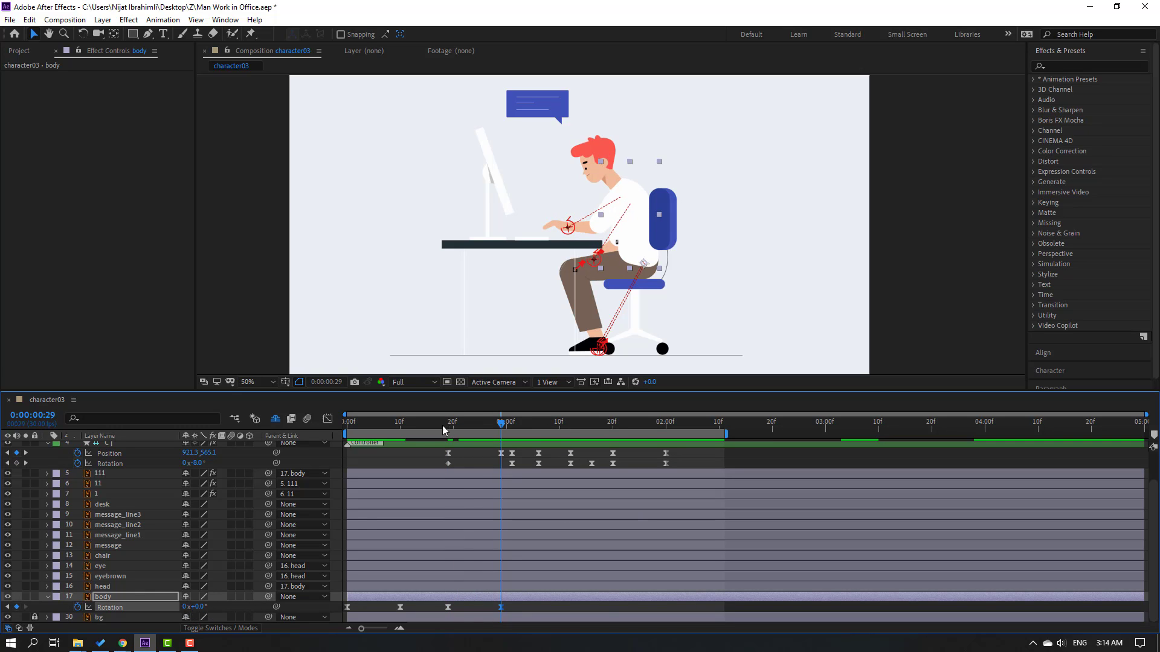
Step: Hold the body layer's Rotation at 0° with a keyframe at 1:08, and set it to -3° at 1:14
left_click_drag(443, 430, 548, 430)
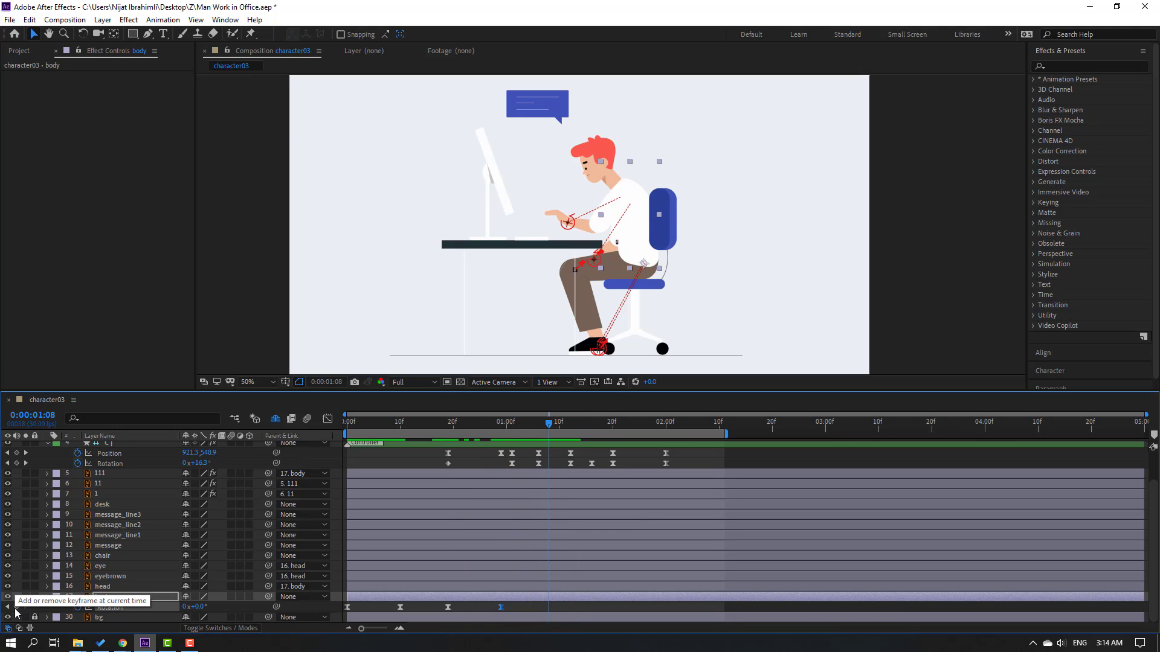
left_click(17, 607)
left_click_drag(550, 430, 580, 432)
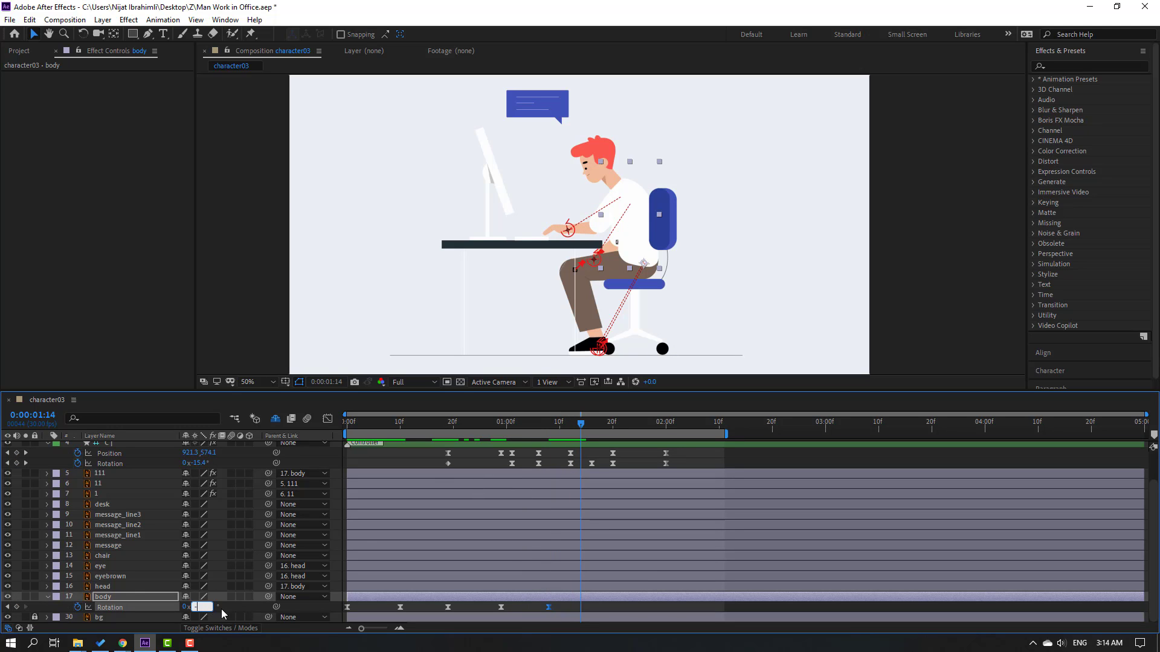
type("-3")
key("Return")
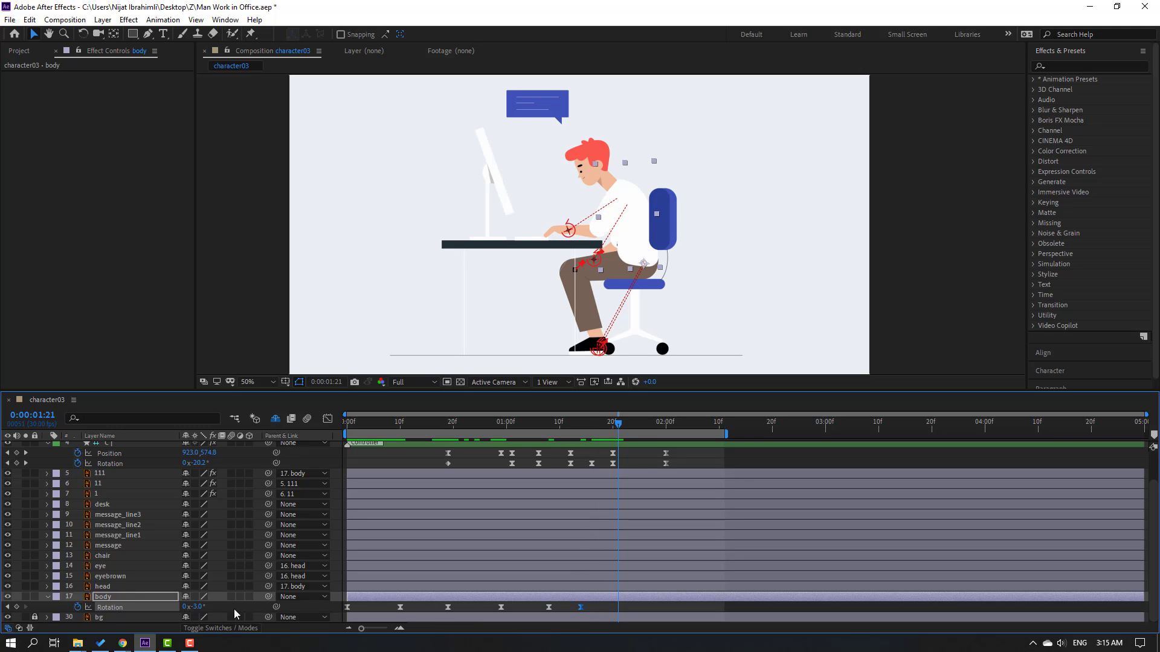
Step: Return the body layer's Rotation to 0° at 1:21 and preview the lean
left_click_drag(196, 607, 198, 607)
key("space")
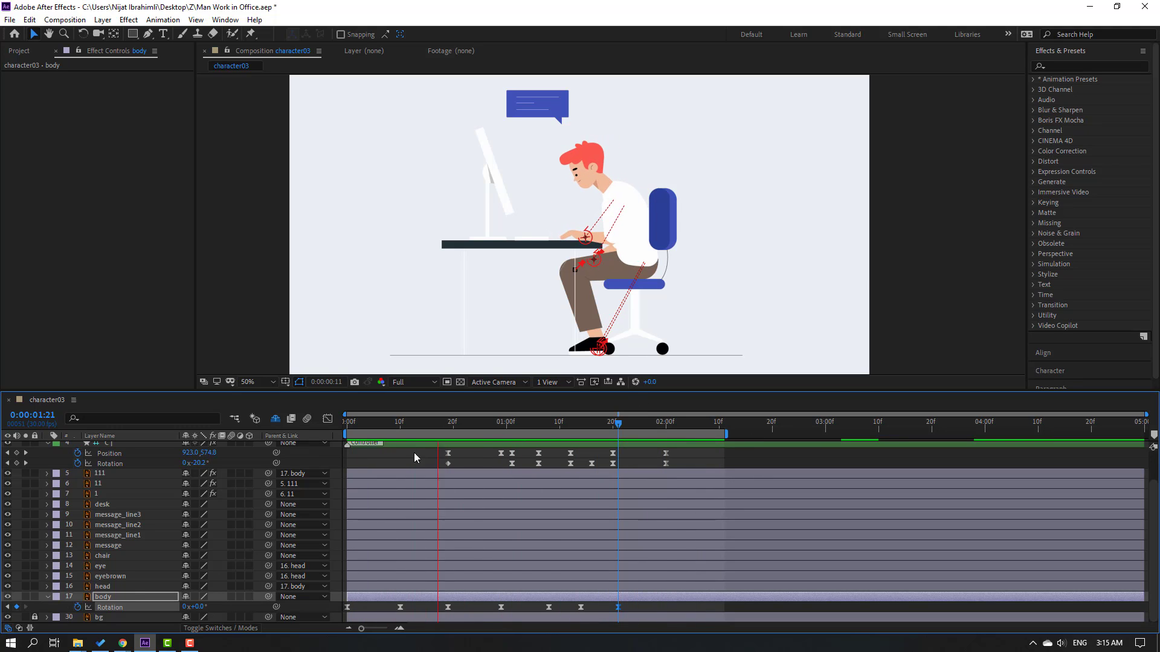
left_click_drag(415, 422, 326, 418)
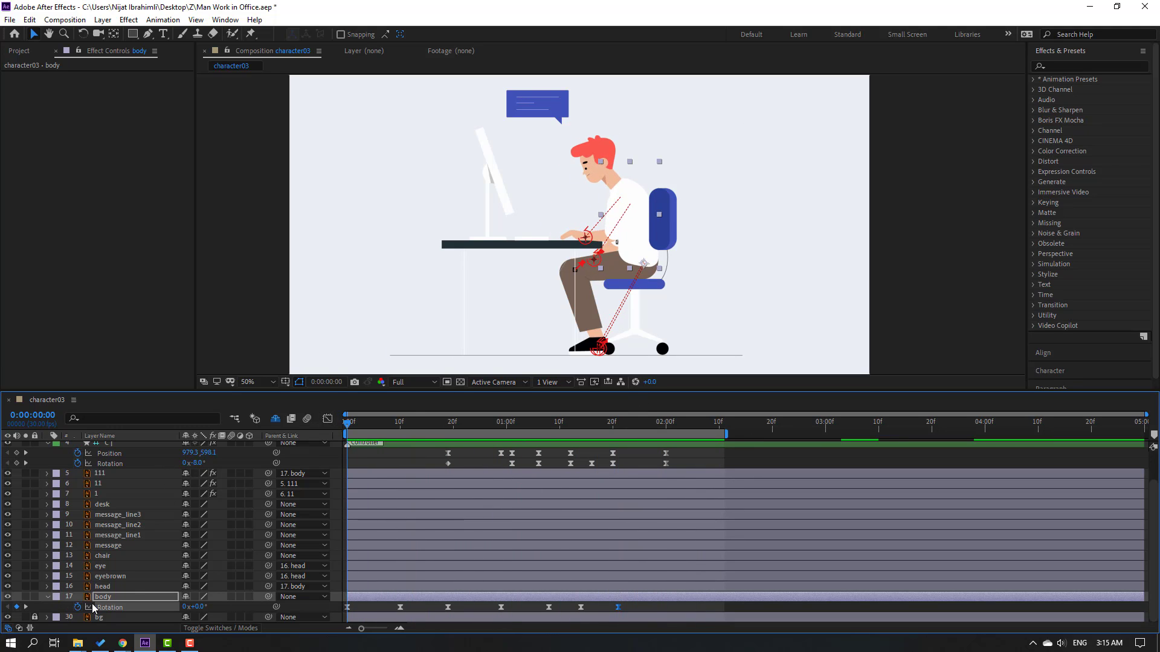
Step: Keyframe the head layer's Rotation at 0:07, set it to -30° at 0:16, and preview the nod up close
left_click(102, 586)
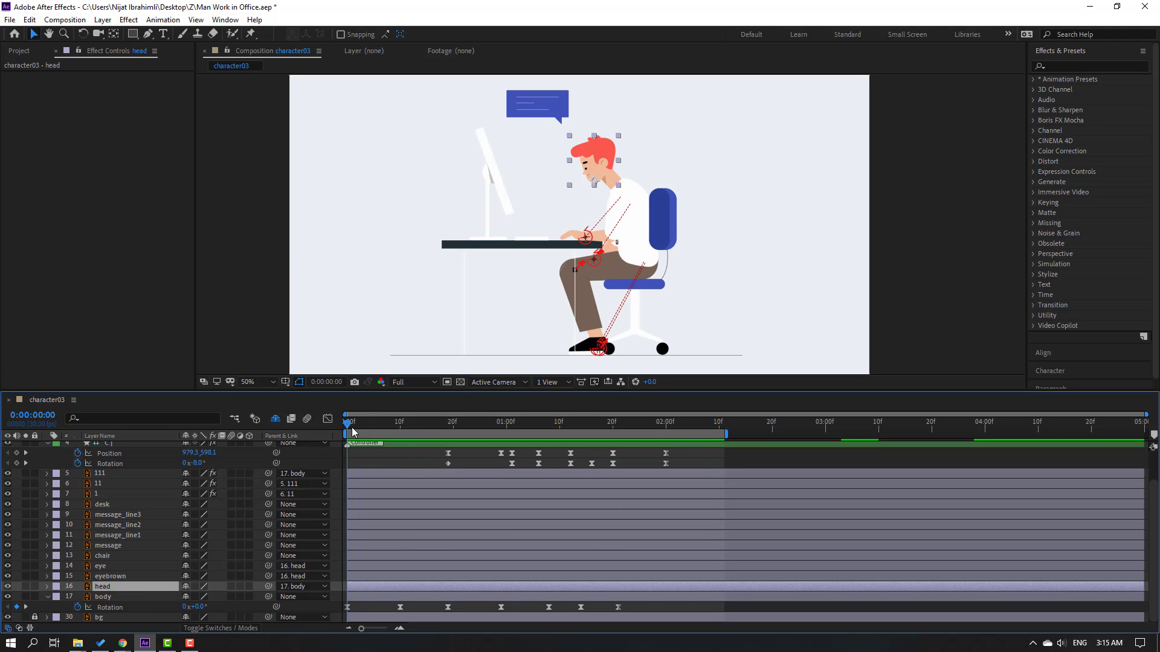
key("r")
left_click_drag(349, 423, 426, 428)
left_click(78, 597)
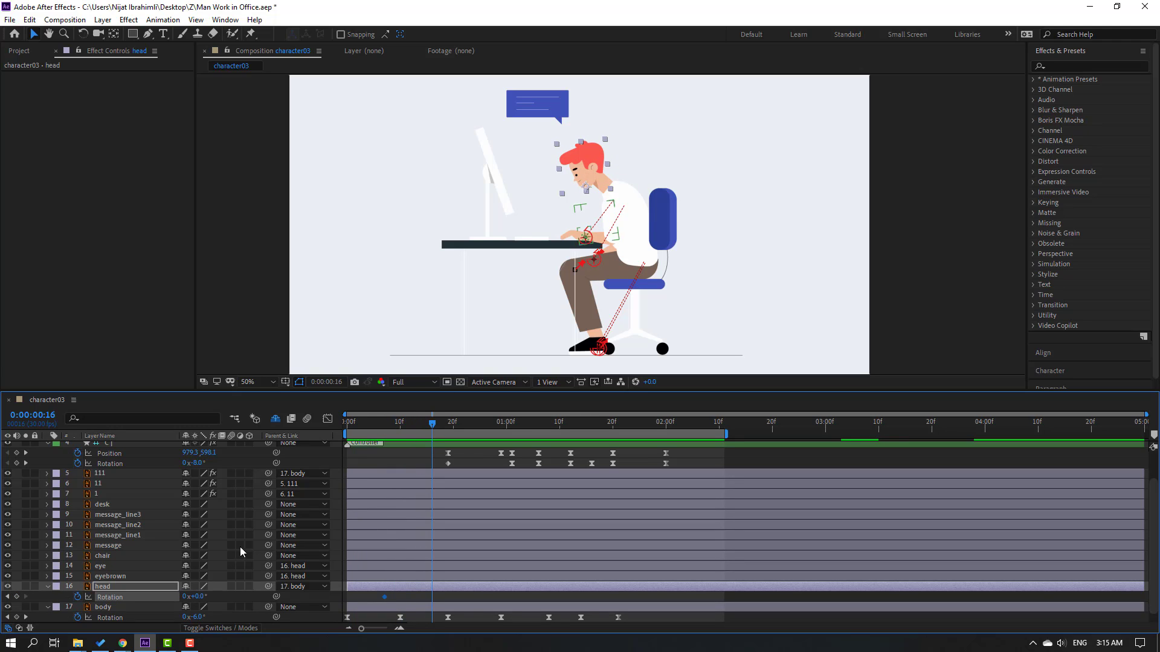
left_click_drag(197, 598, 178, 595)
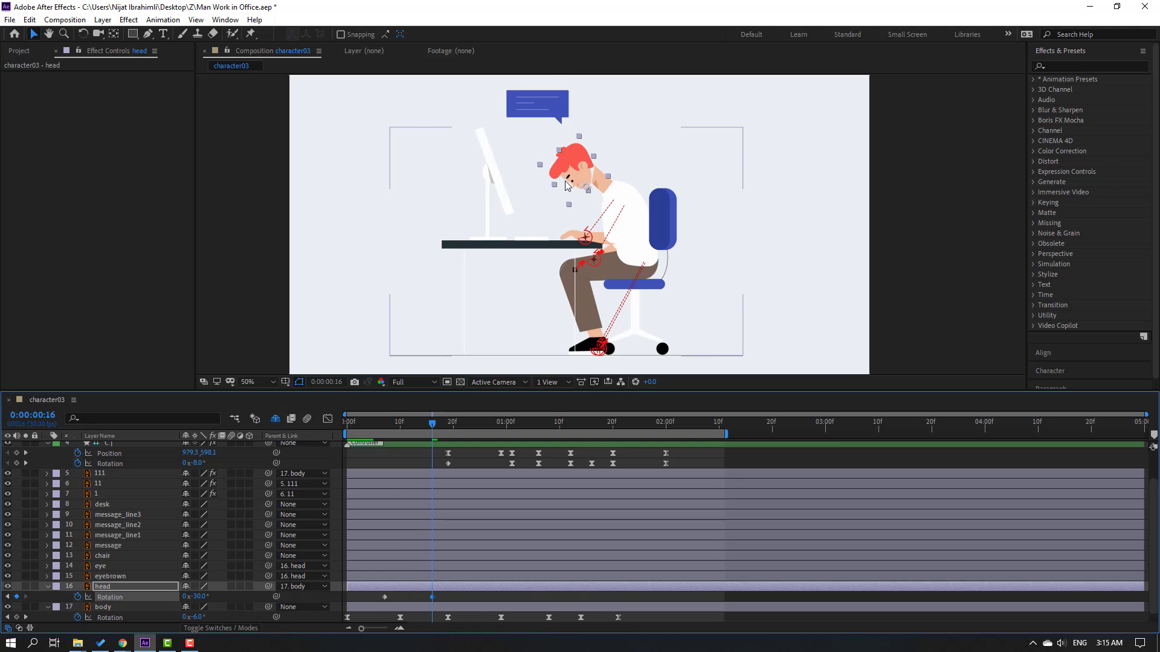
scroll(557, 250, "up", 3)
key("space")
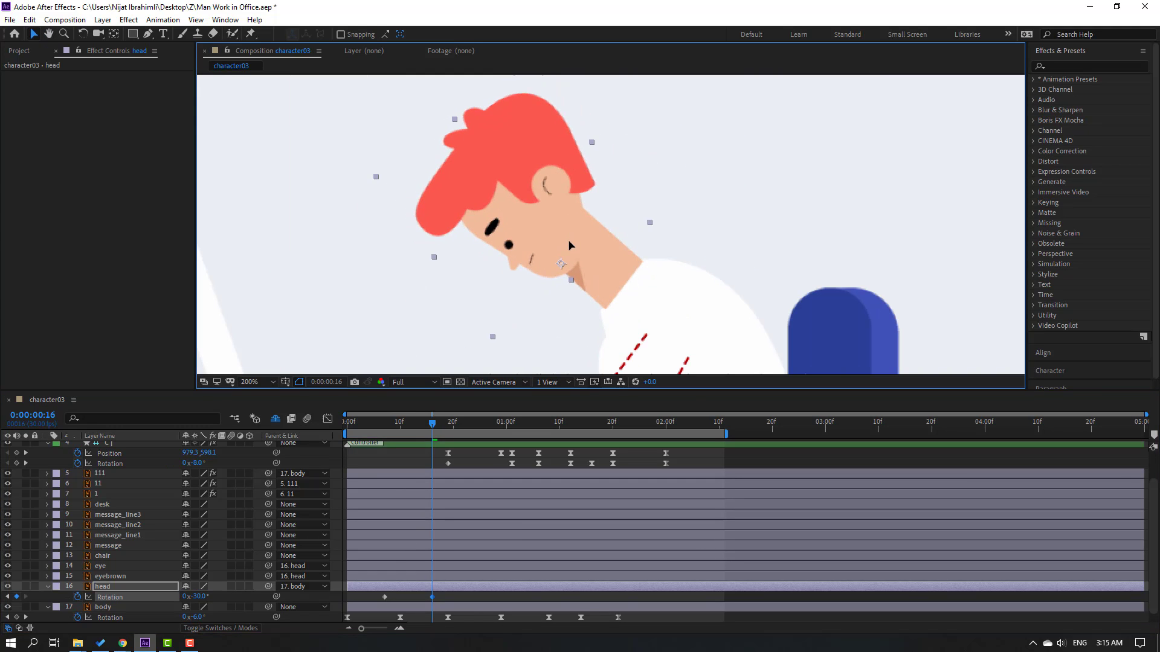
scroll(585, 260, "down", 1)
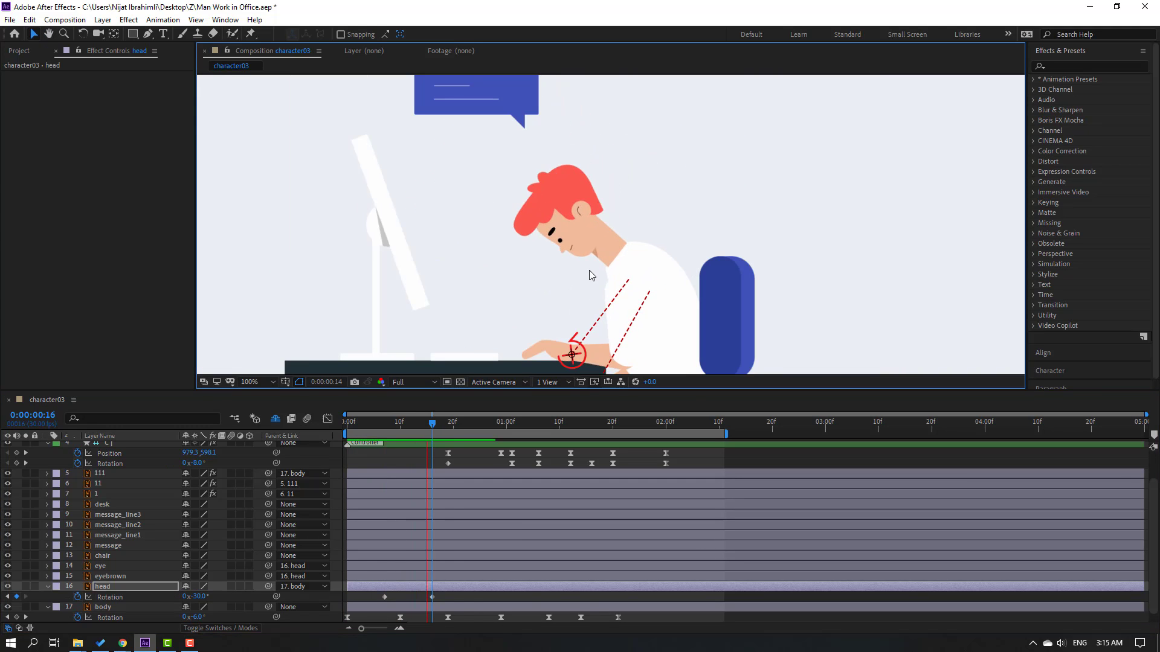
Step: Apply Easy Ease to both Rotation keyframes of the head layer and preview the motion
left_click(411, 602)
left_click_drag(448, 594, 373, 603)
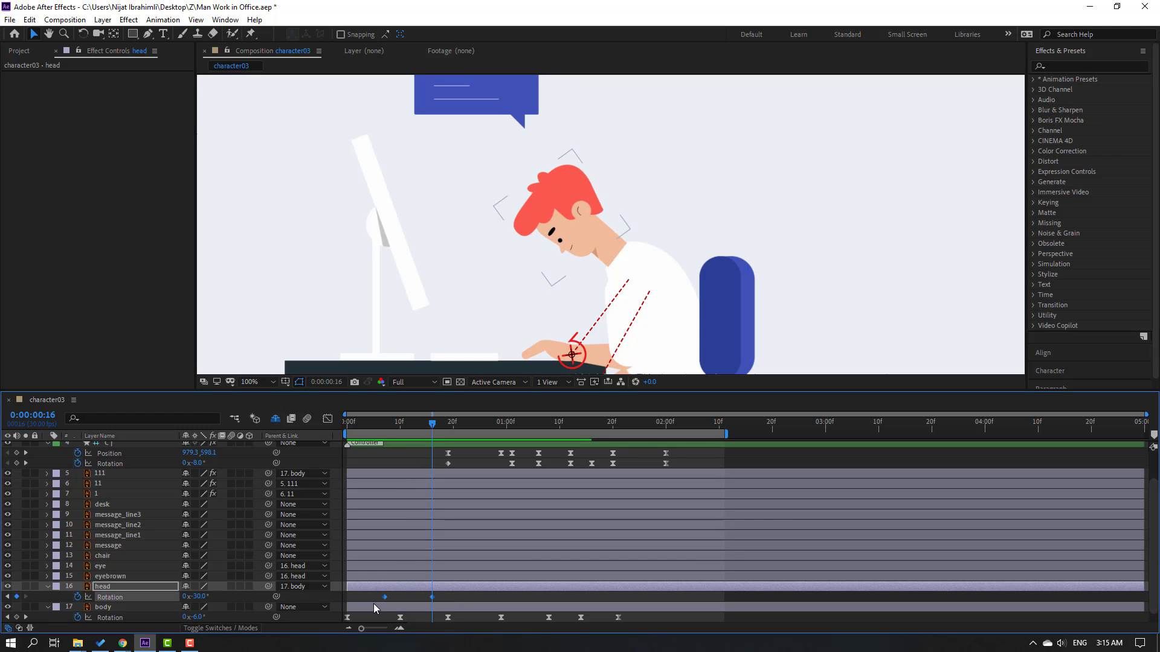
right_click(383, 600)
mouse_move(421, 590)
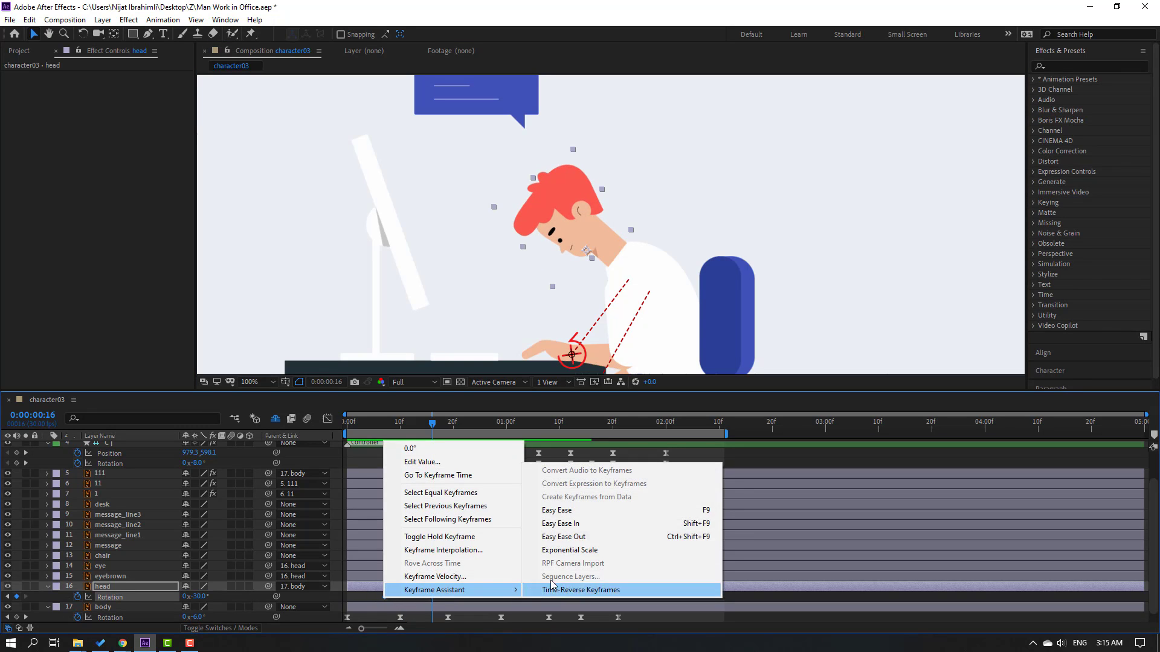
left_click(550, 511)
key("space")
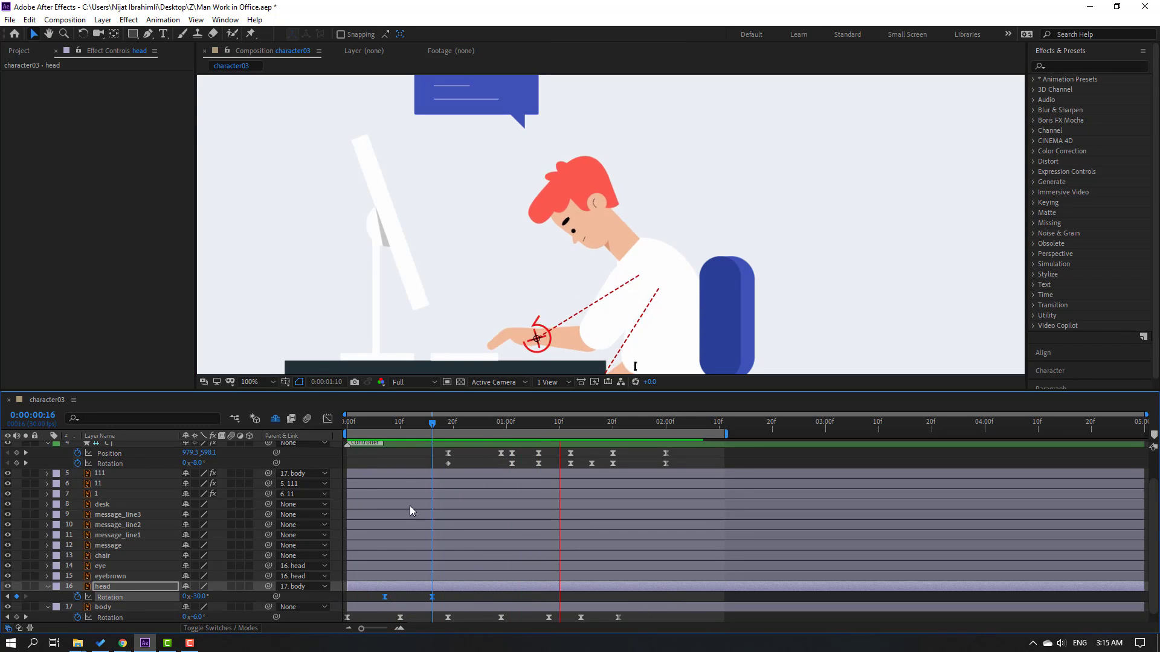
key("space")
Step: Keyframe the head layer's Position at 0:07, and shift the head slightly down to 5.0, 71.3 at 0:12
left_click(384, 426)
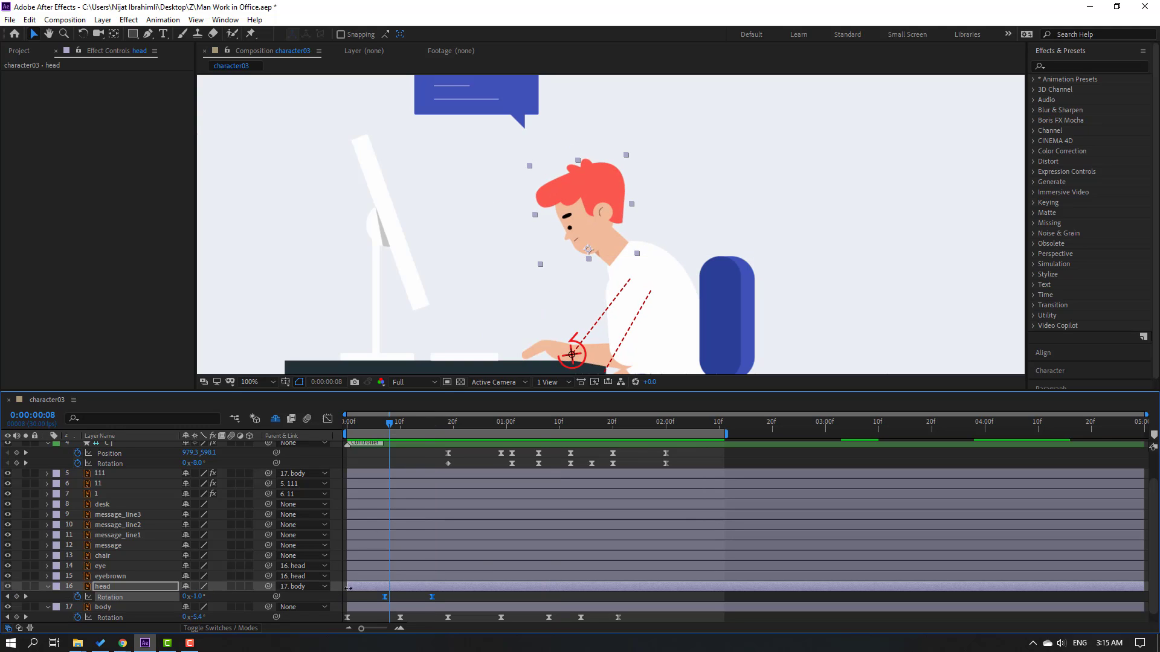
left_click(370, 598)
left_click(122, 586)
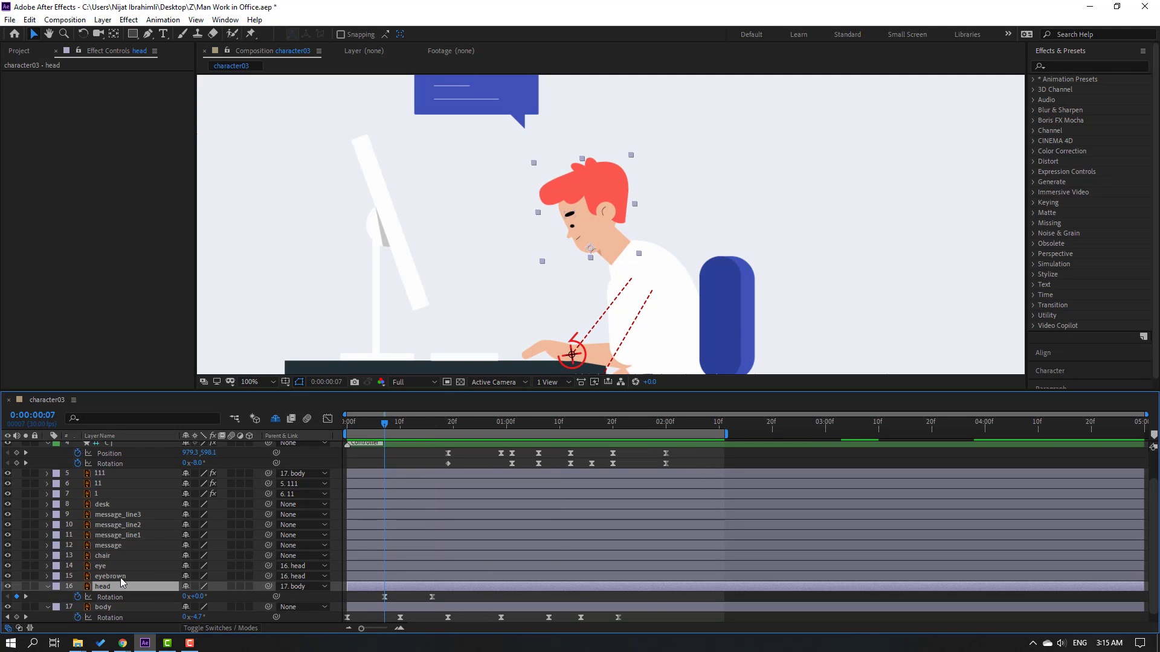
key("shift+p")
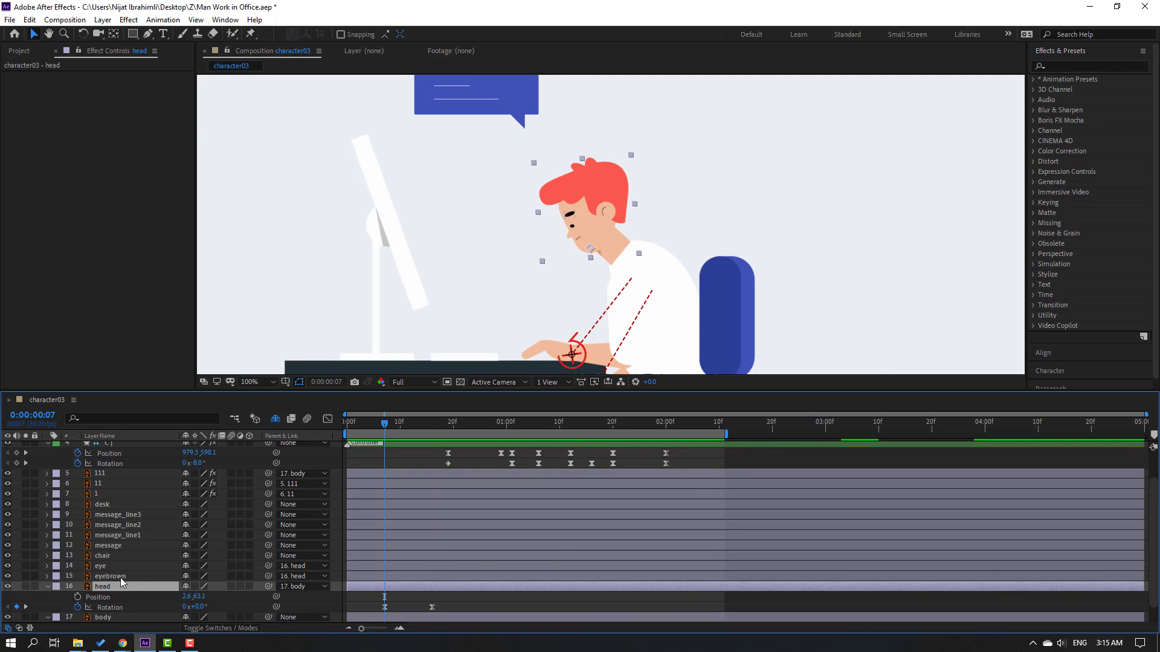
left_click(77, 598)
left_click_drag(402, 431, 411, 429)
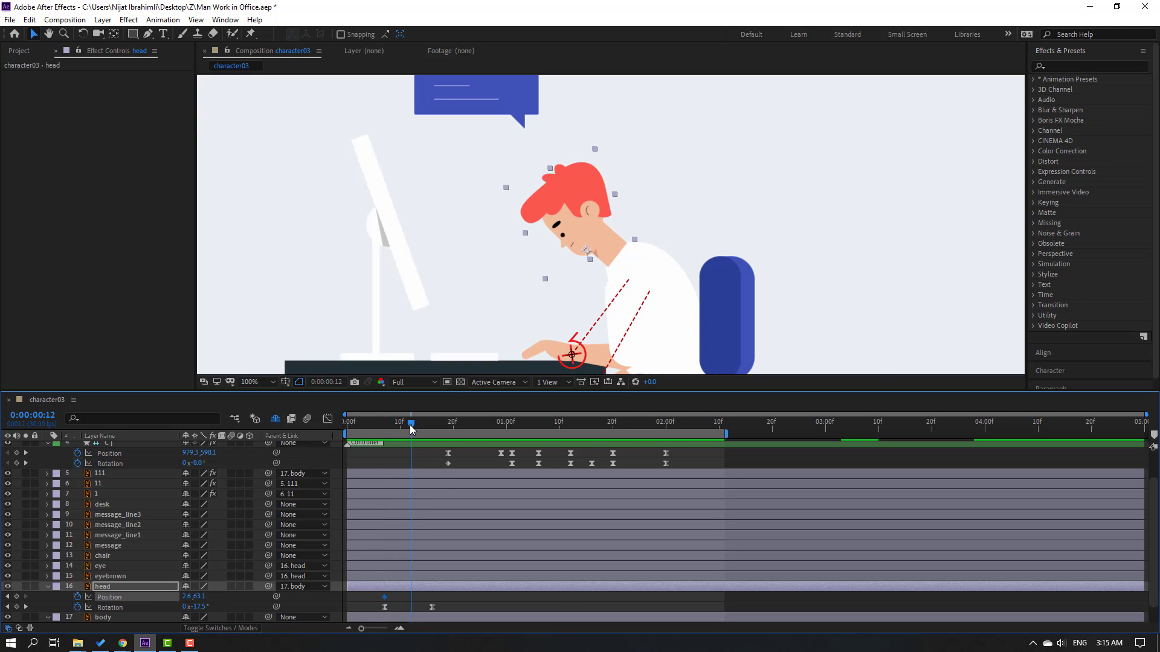
left_click_drag(204, 596, 206, 596)
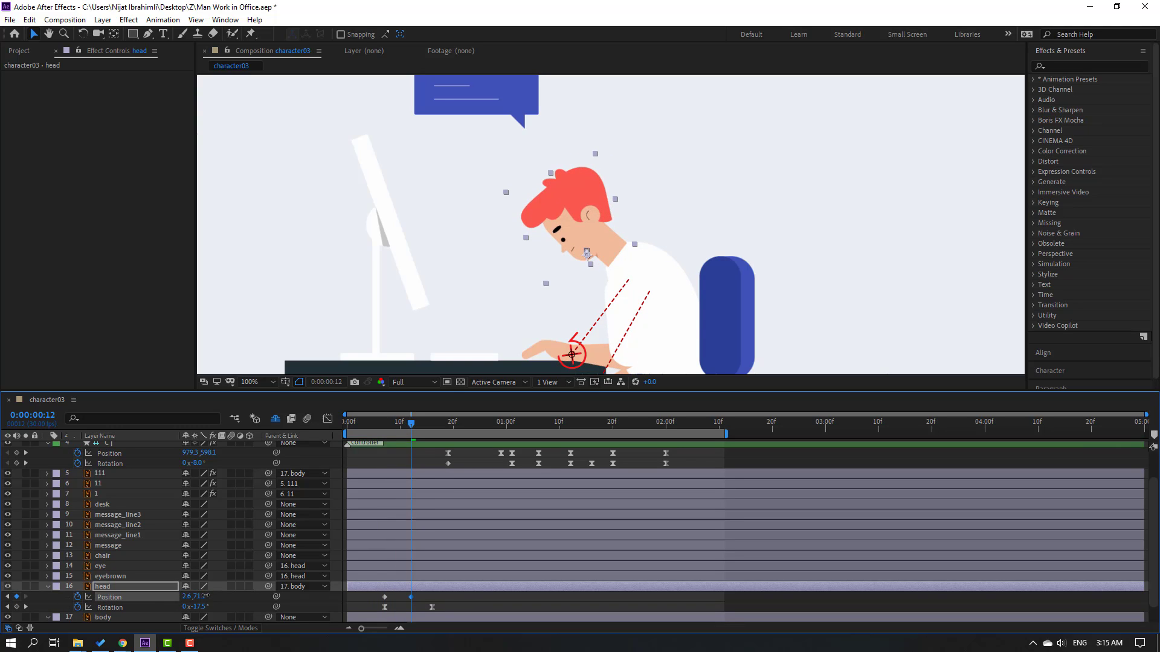
key("period")
left_click_drag(563, 261, 567, 259)
Step: Copy the head layer's first Position keyframe to 0:16
left_click_drag(421, 429, 432, 429)
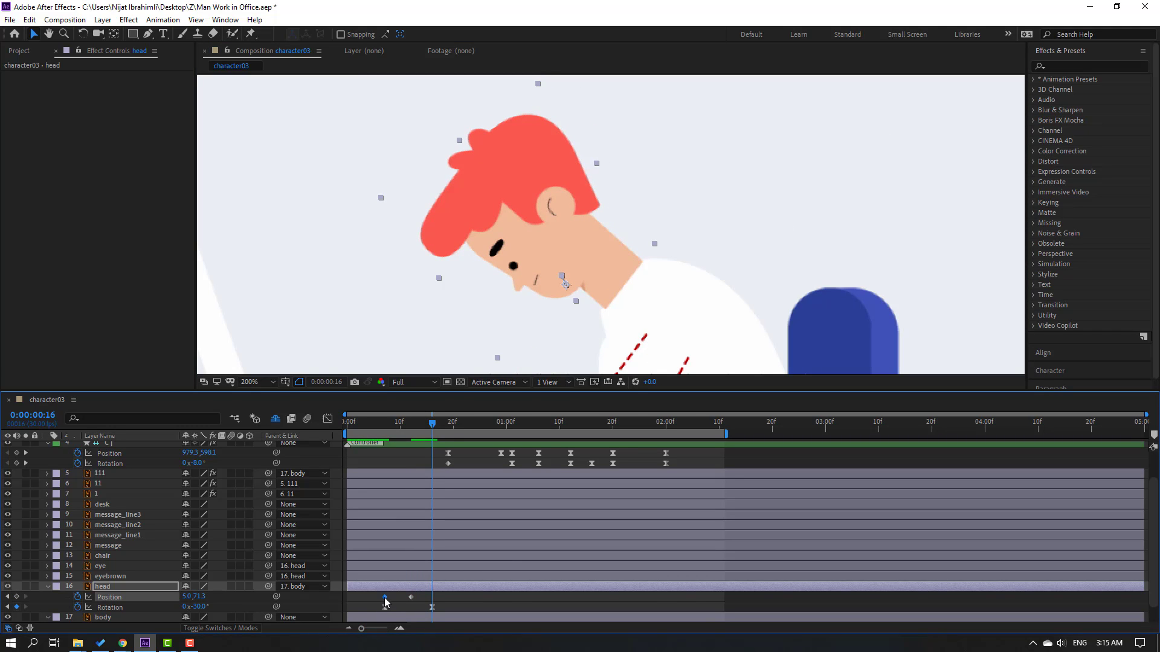
key("ctrl+c")
key("ctrl+v")
Step: Apply Easy Ease to the three Position keyframes of the head layer and preview the whole scene
left_click_drag(445, 599, 375, 606)
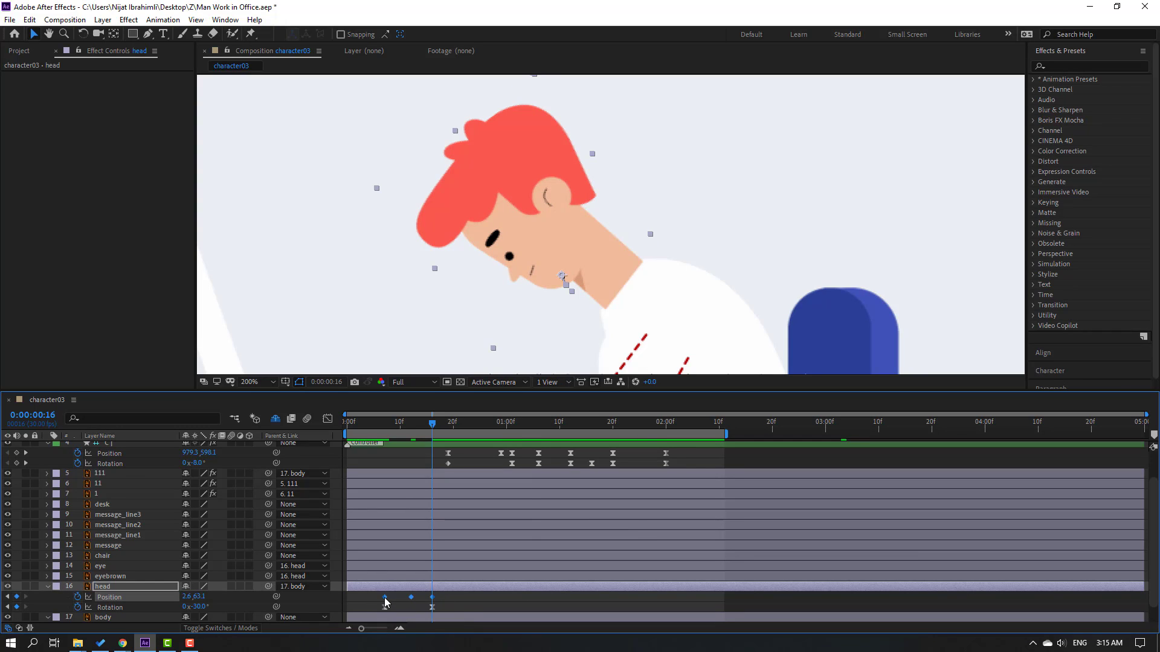
right_click(384, 598)
mouse_move(507, 588)
left_click(551, 514)
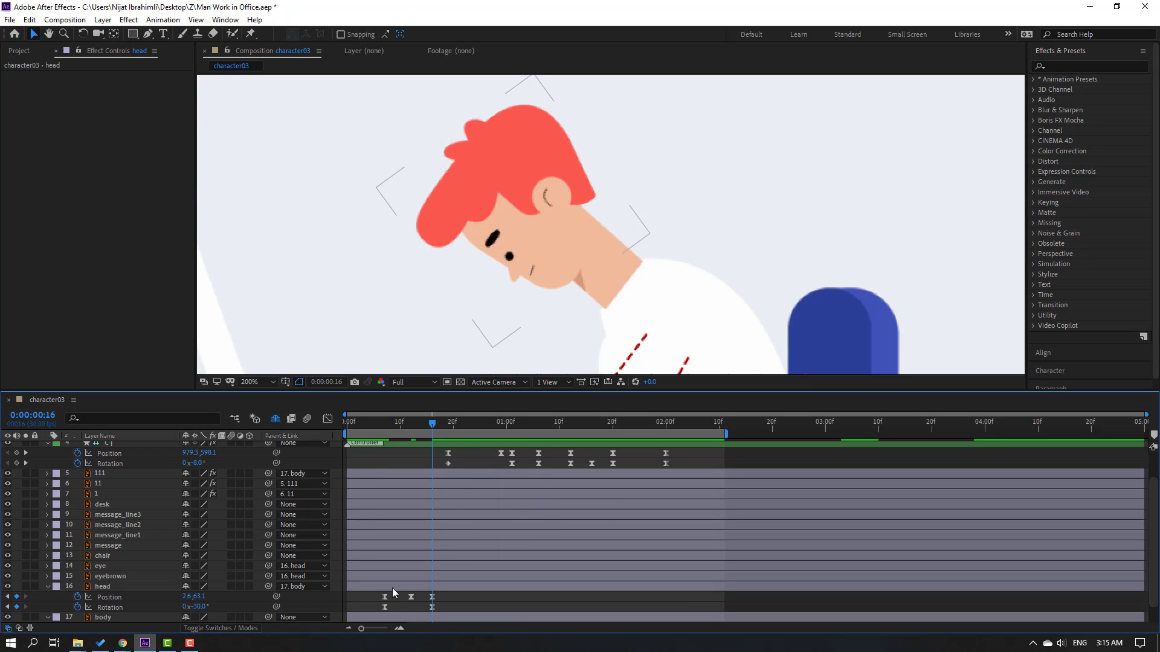
scroll(533, 167, "down", 1)
key("space")
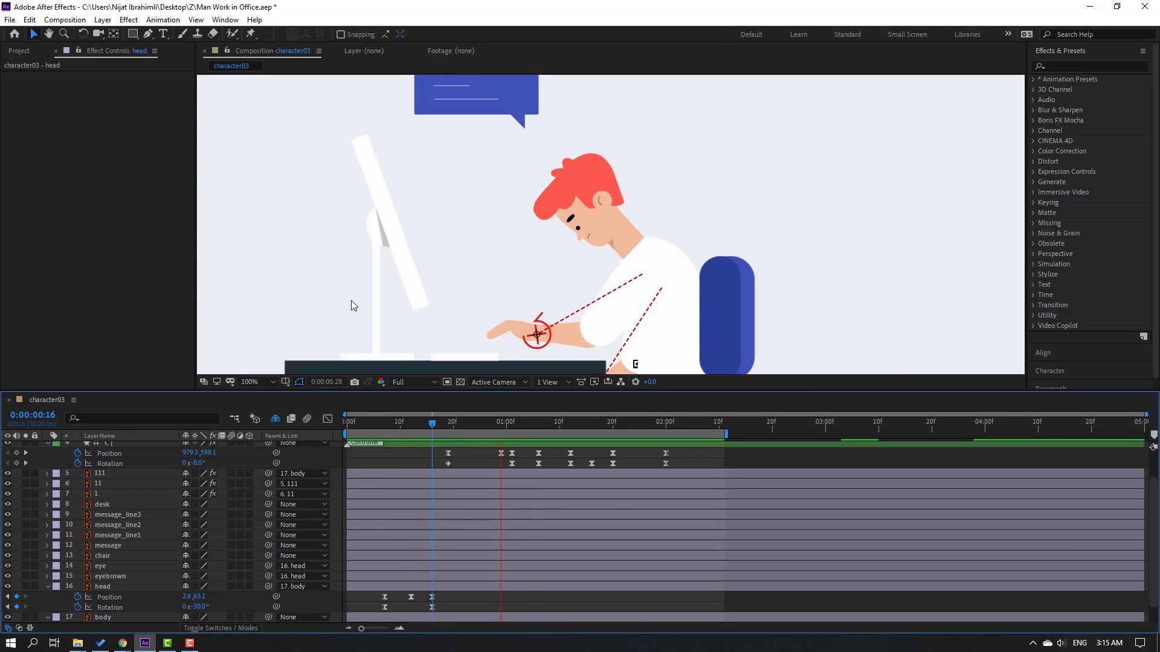
scroll(393, 288, "down", 1)
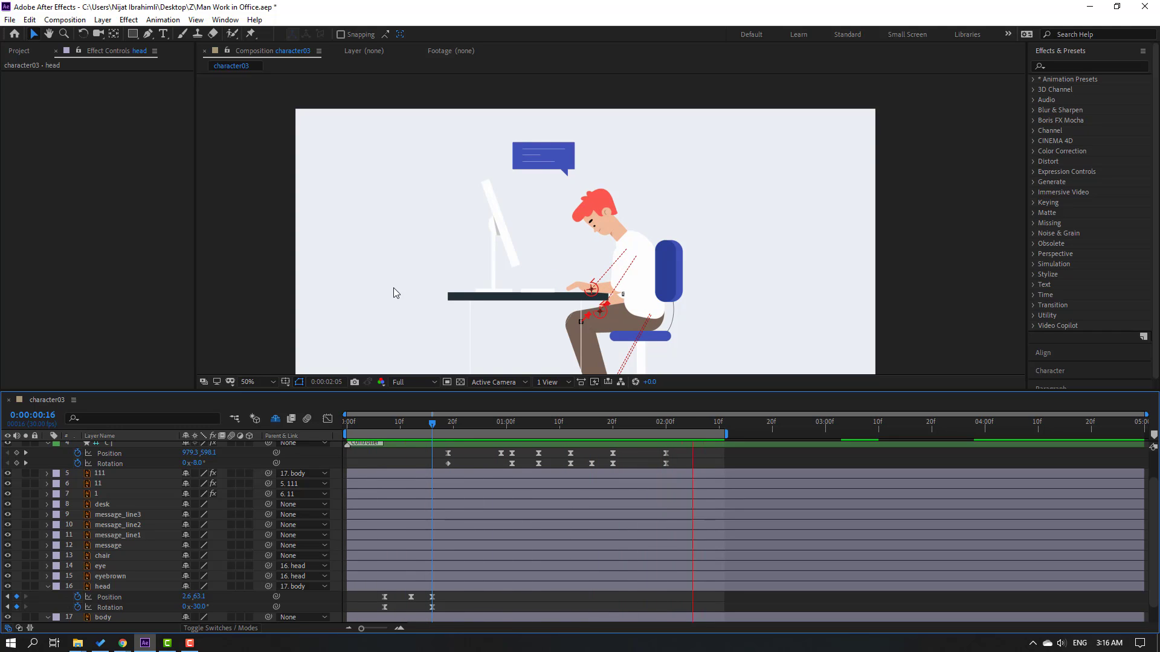
key("space")
Step: Hold the head layer's Rotation at -30° with a keyframe at 1:19, and return it to 0° at 1:27
left_click_drag(574, 426, 607, 426)
left_click(17, 607)
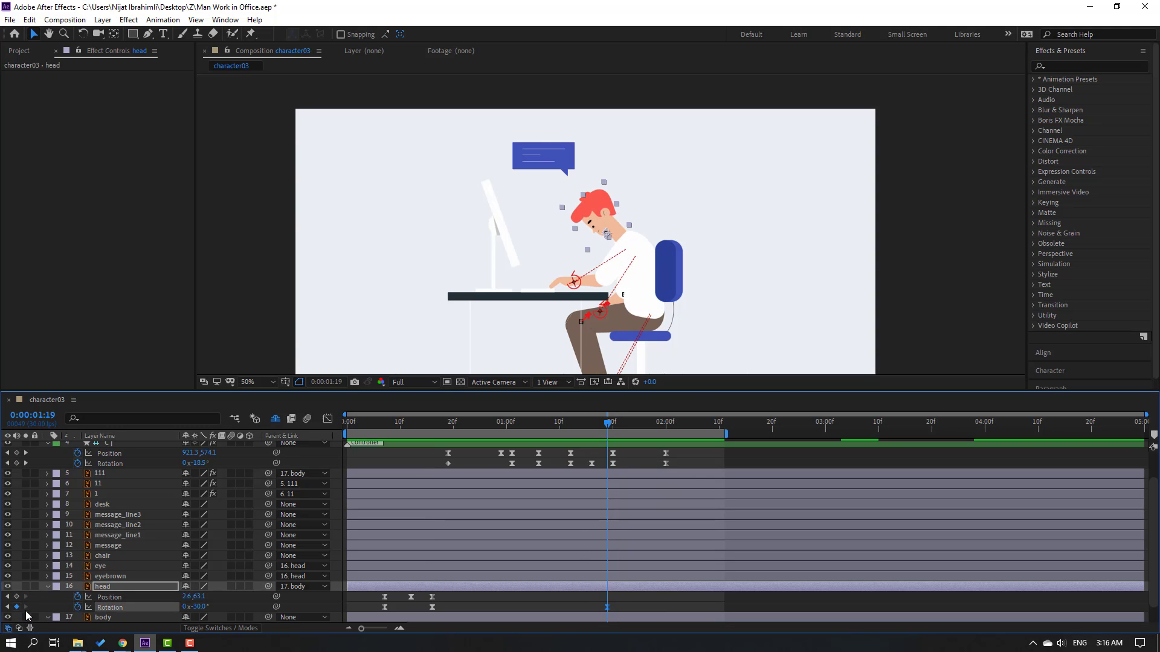
left_click_drag(627, 422, 650, 422)
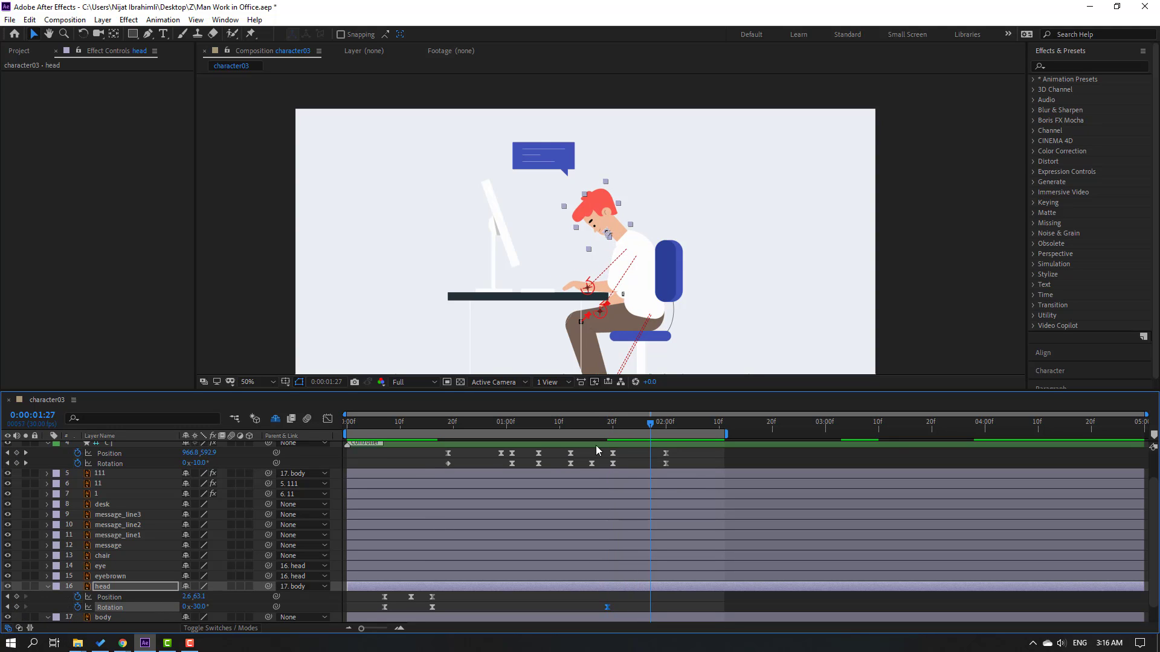
left_click_drag(203, 606, 261, 600)
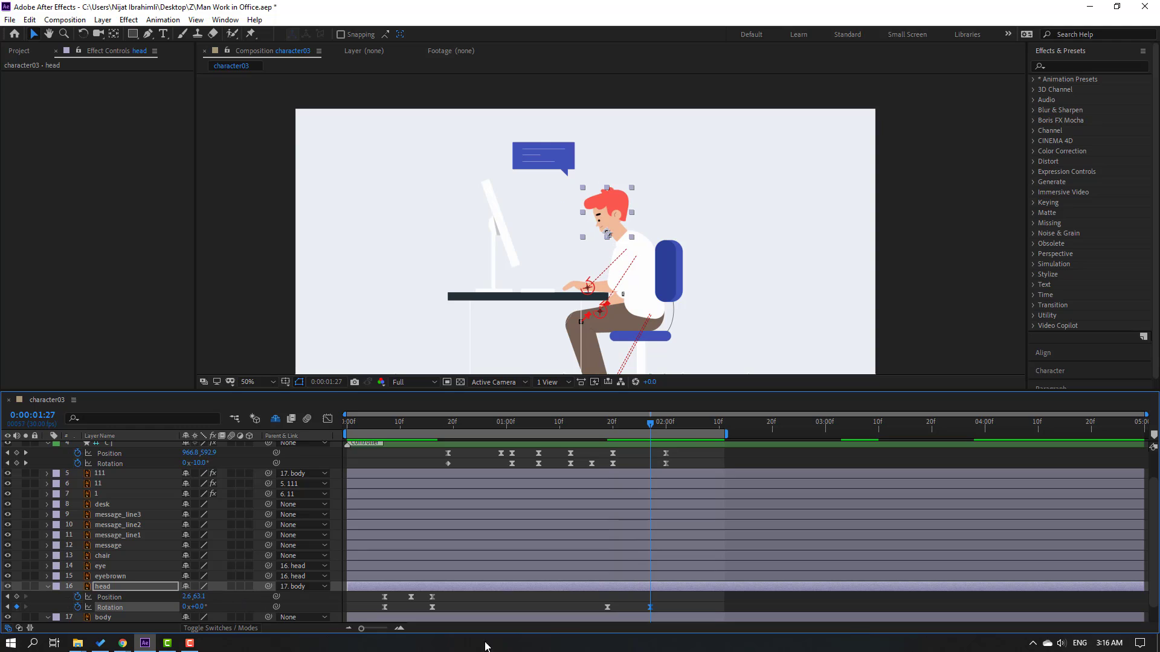
Step: Duplicate the head layer's three Position keyframes so the copies start at 1:19, and preview the head movement
left_click_drag(448, 605, 386, 598)
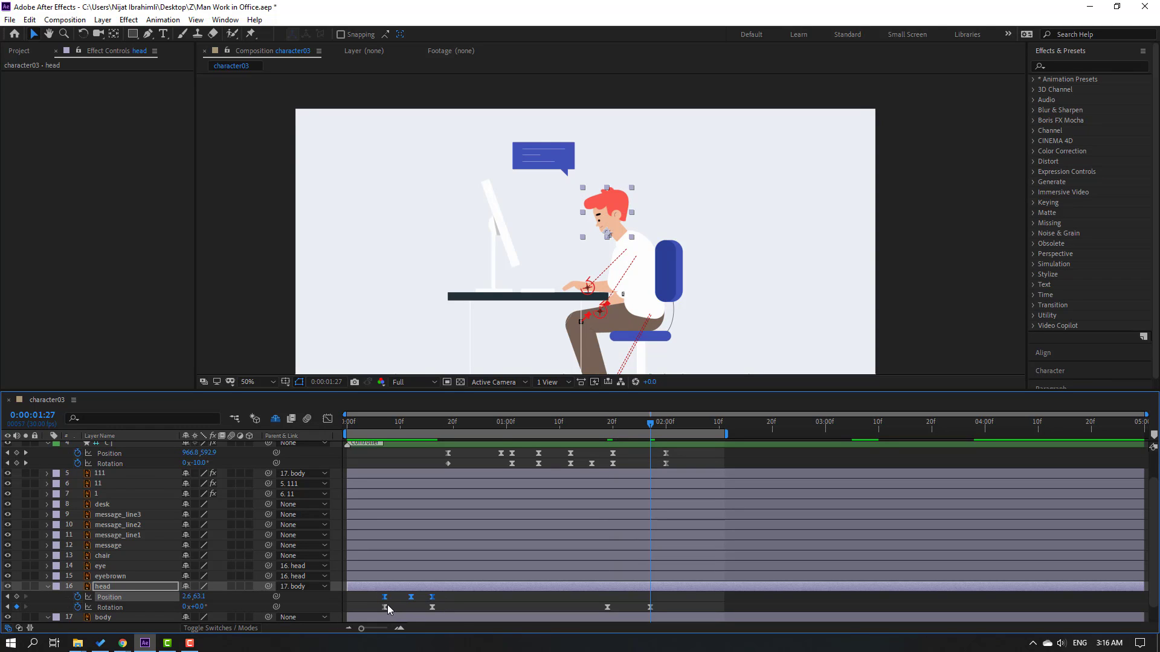
left_click_drag(676, 600, 634, 600)
left_click_drag(592, 427, 671, 430)
left_click(744, 597)
key("space")
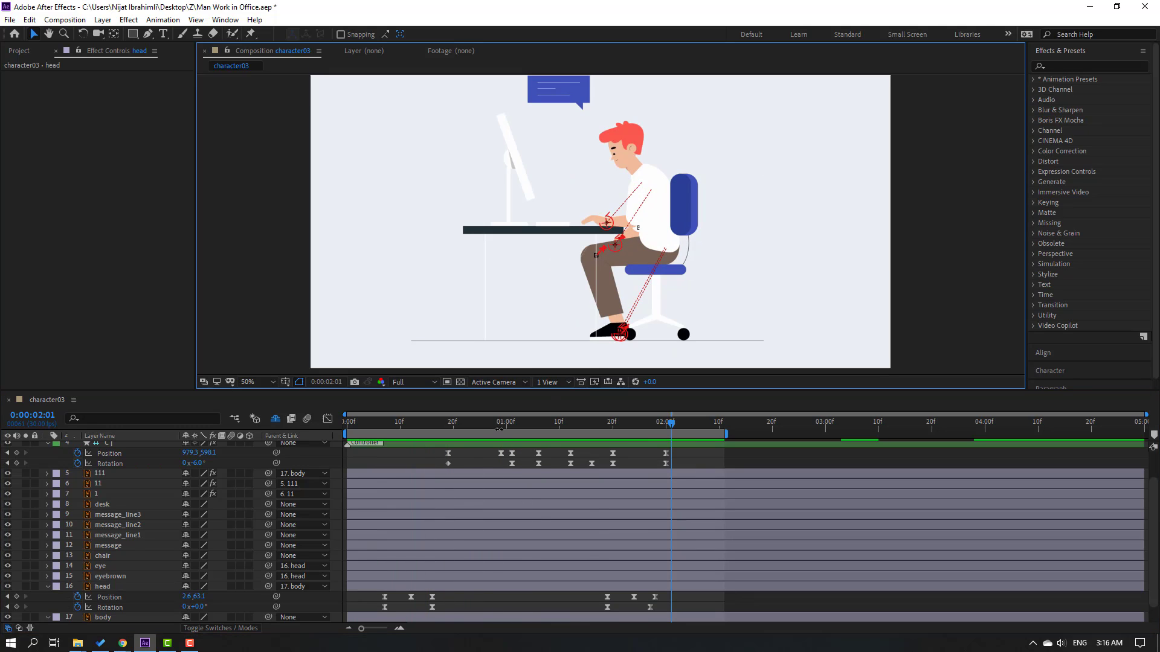
Step: Start animating the Position of the hand_right controller with a keyframe at 0:03
left_click(411, 423)
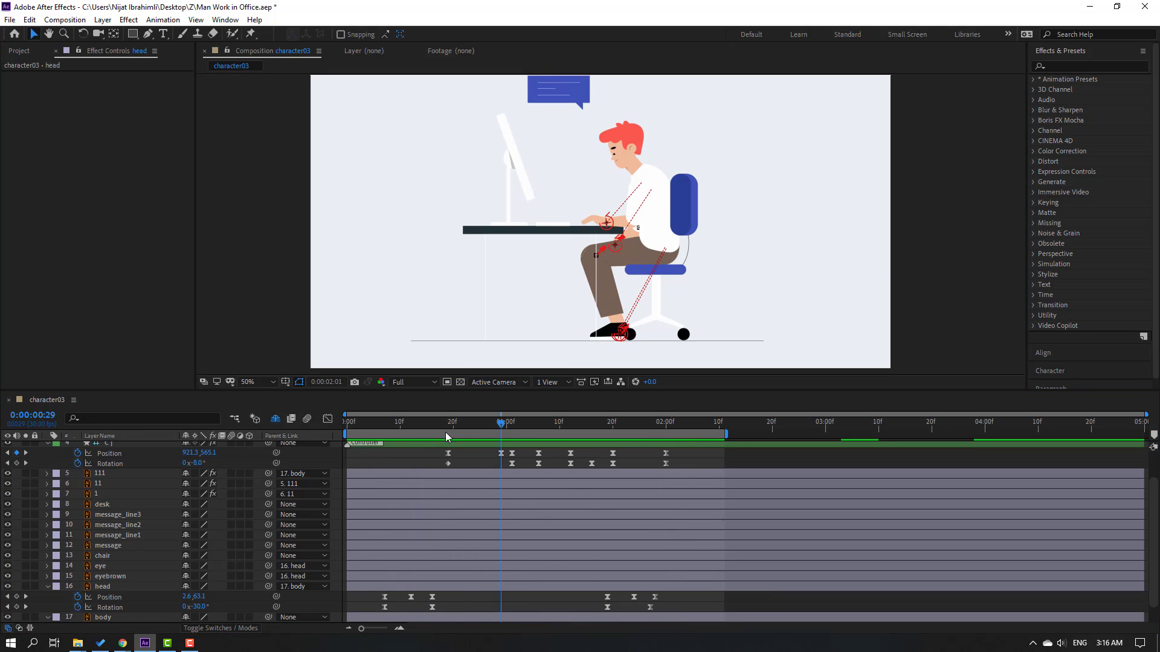
scroll(89, 593, "up", 2)
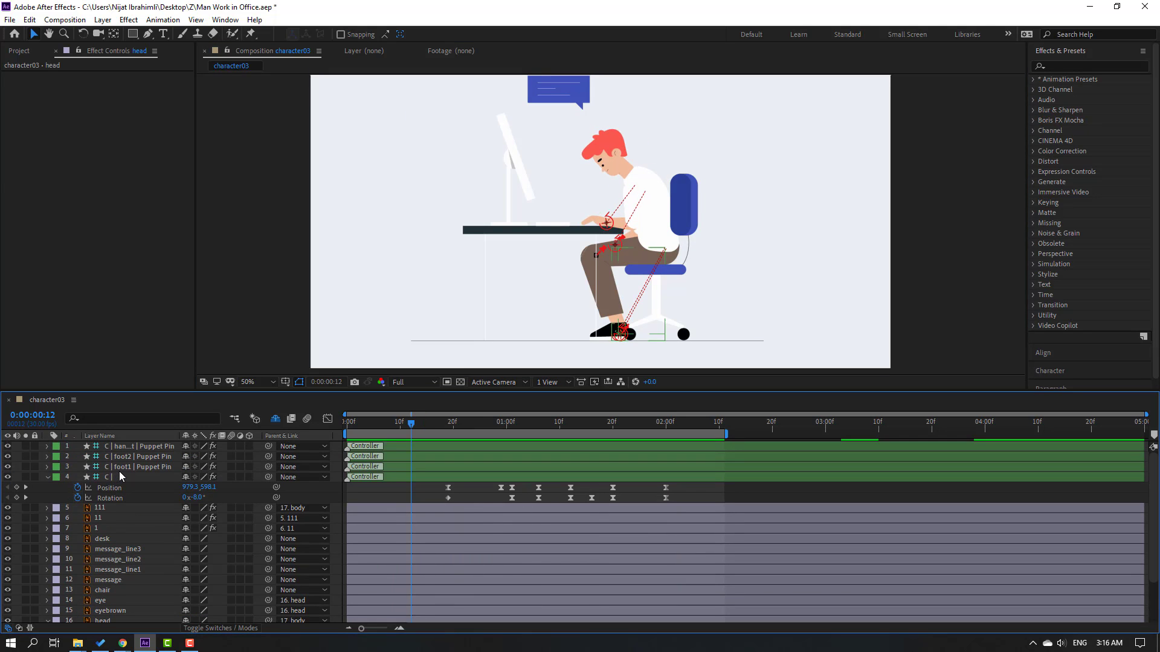
left_click(122, 467)
left_click(137, 447)
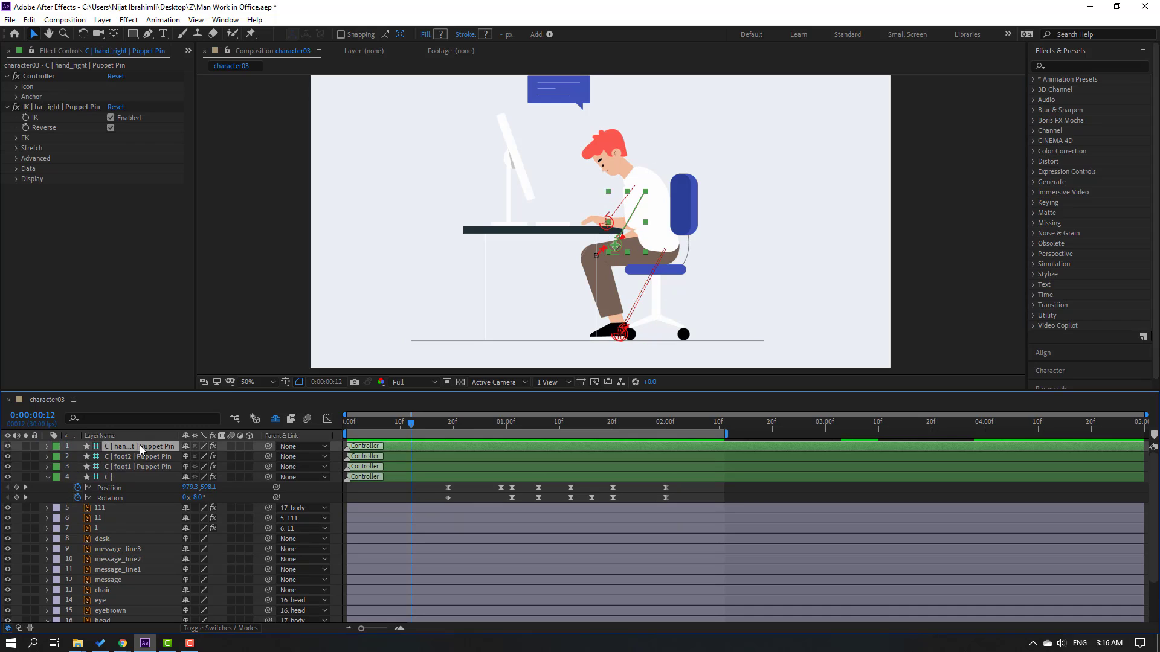
key("p")
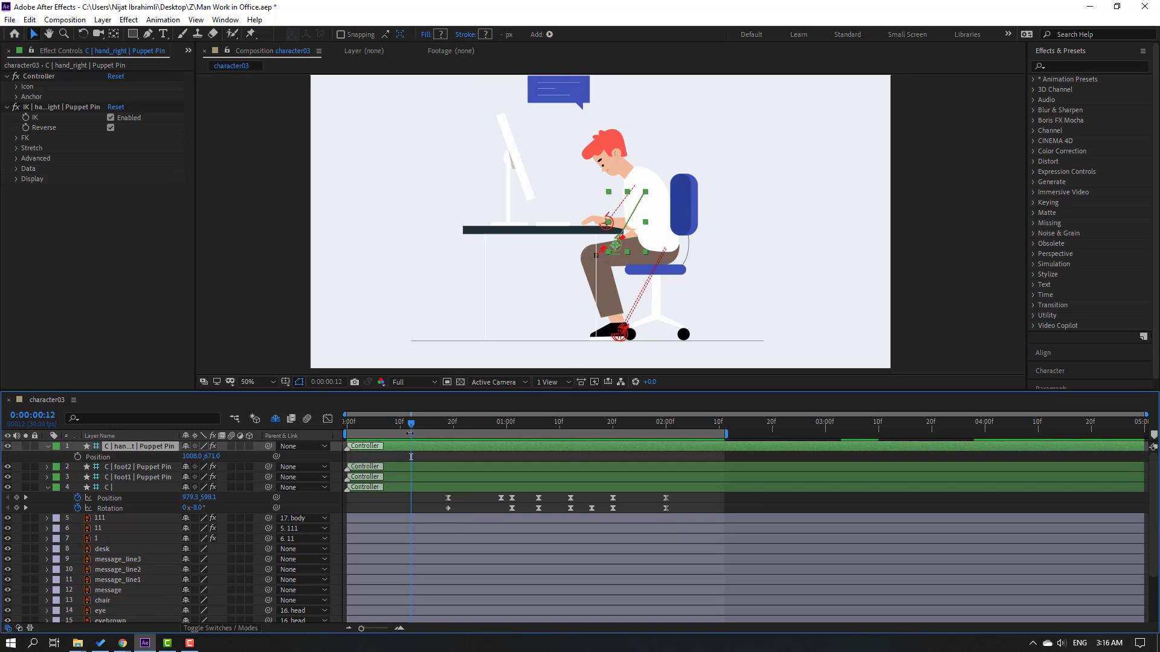
left_click_drag(387, 424, 362, 424)
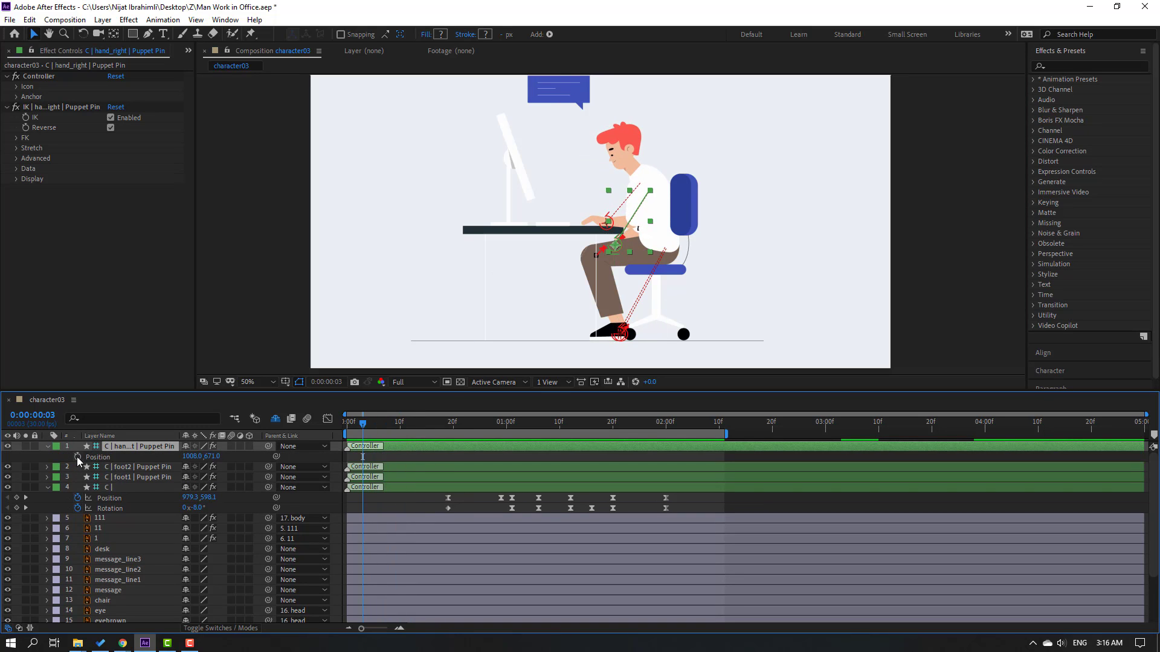
left_click(77, 457)
Step: Move the hand_right controller horizontally toward the knee to 988.0, 671.0 at 0:14
scroll(471, 238, "up", 4)
scroll(558, 264, "down", 4)
key("space")
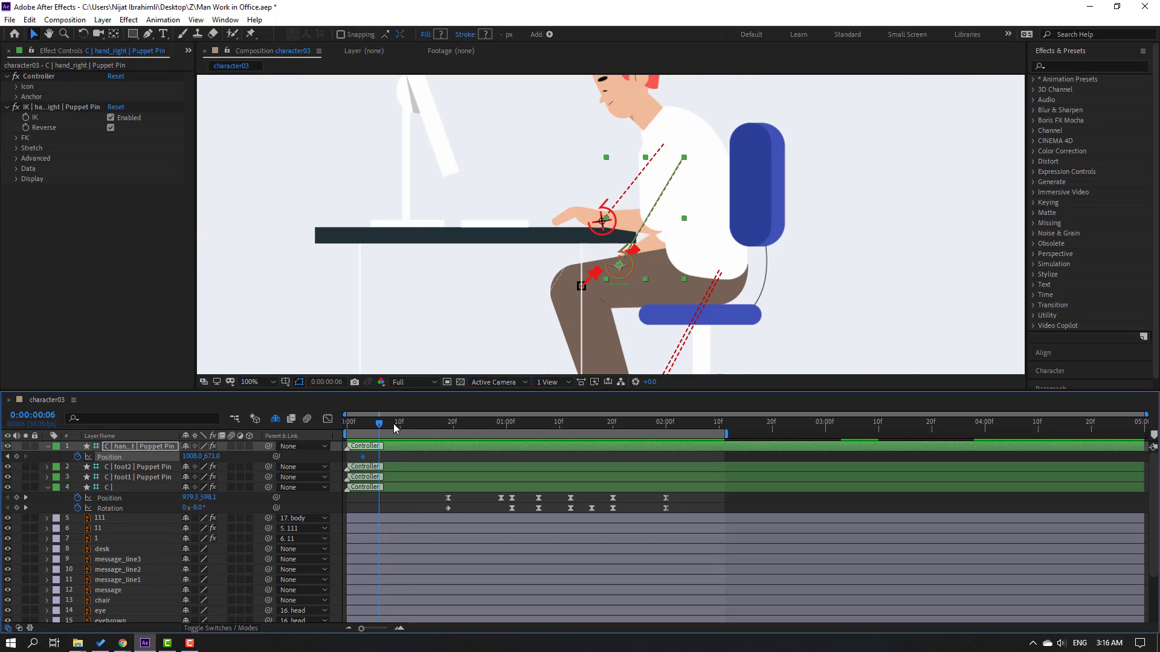
left_click_drag(625, 275, 613, 275)
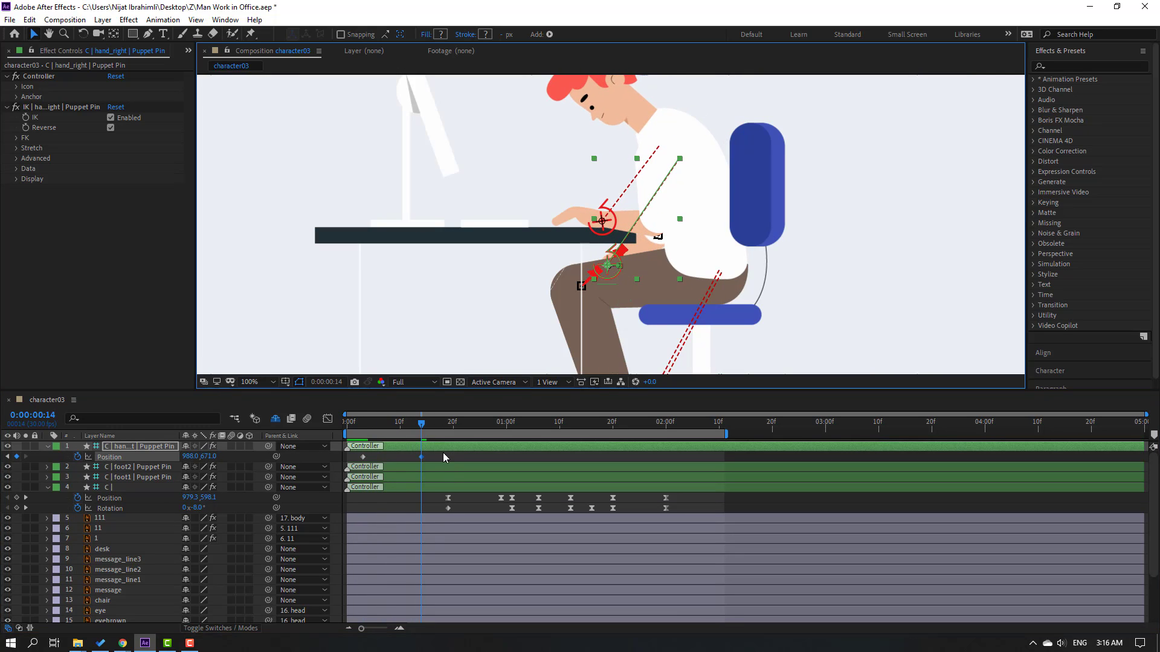
Step: Apply Easy Ease to the hand_right controller's two Position keyframes and preview the hand movement
right_click(363, 457)
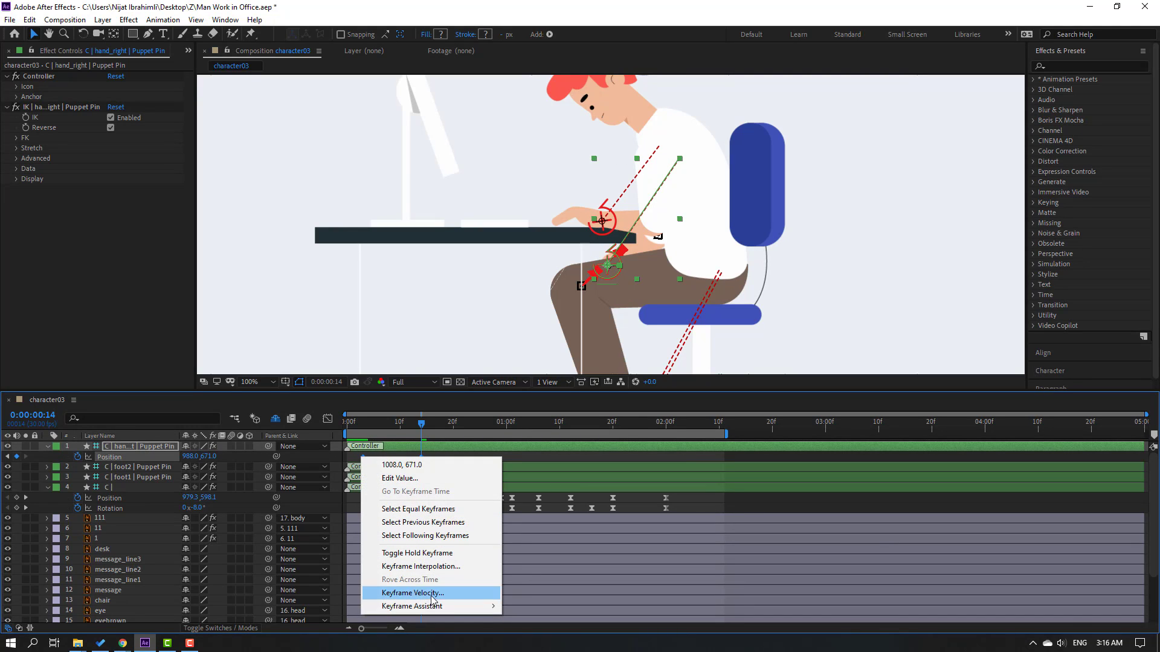
mouse_move(432, 606)
left_click(547, 528)
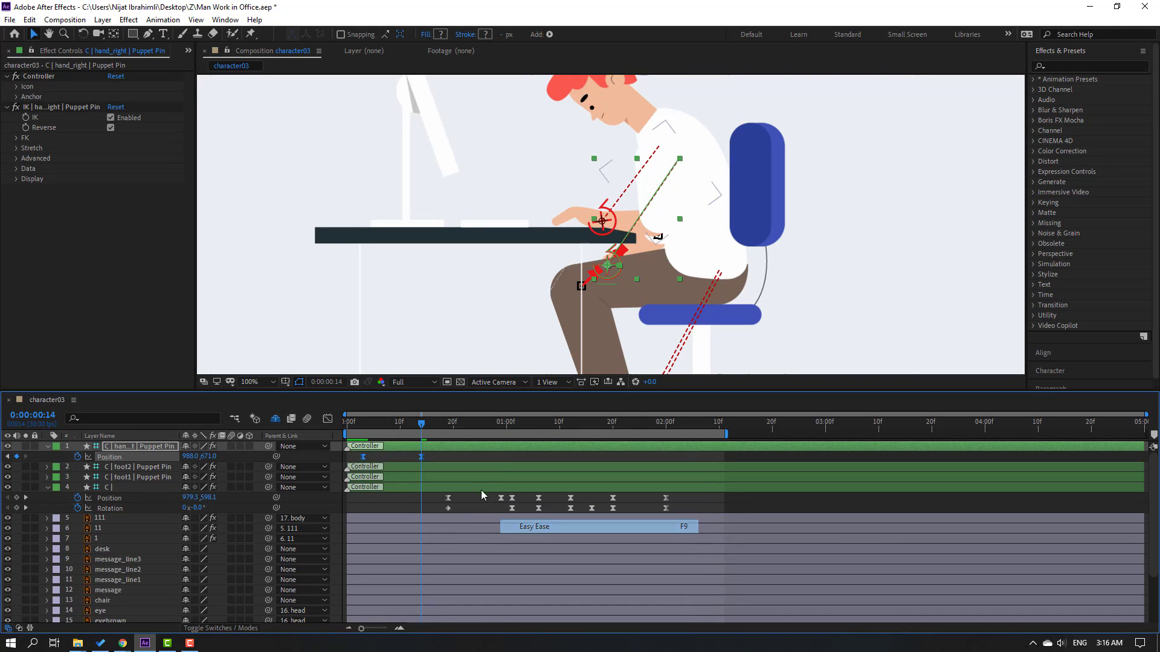
left_click(502, 458)
key("space")
Step: Hold the hand_right Position with a keyframe at 0:26, copy its first keyframe to 1:10, and preview the motion
left_click(480, 423)
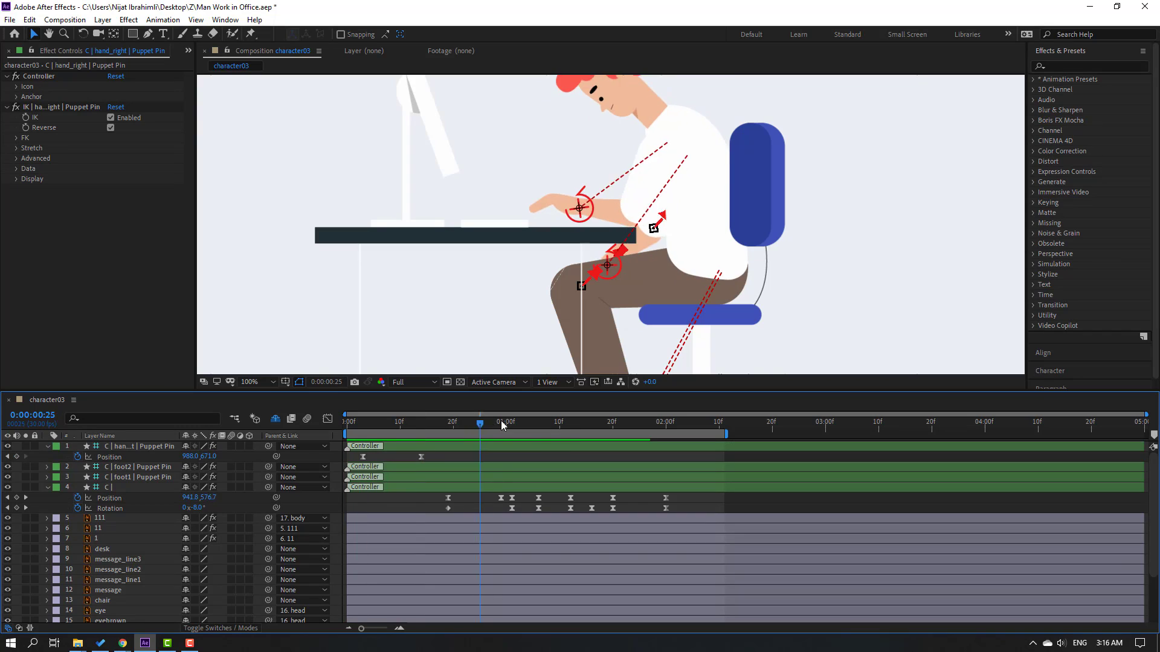
mouse_move(501, 422)
left_mouse_down()
mouse_move(529, 422)
mouse_move(485, 423)
mouse_move(523, 424)
left_mouse_up()
left_click(17, 457)
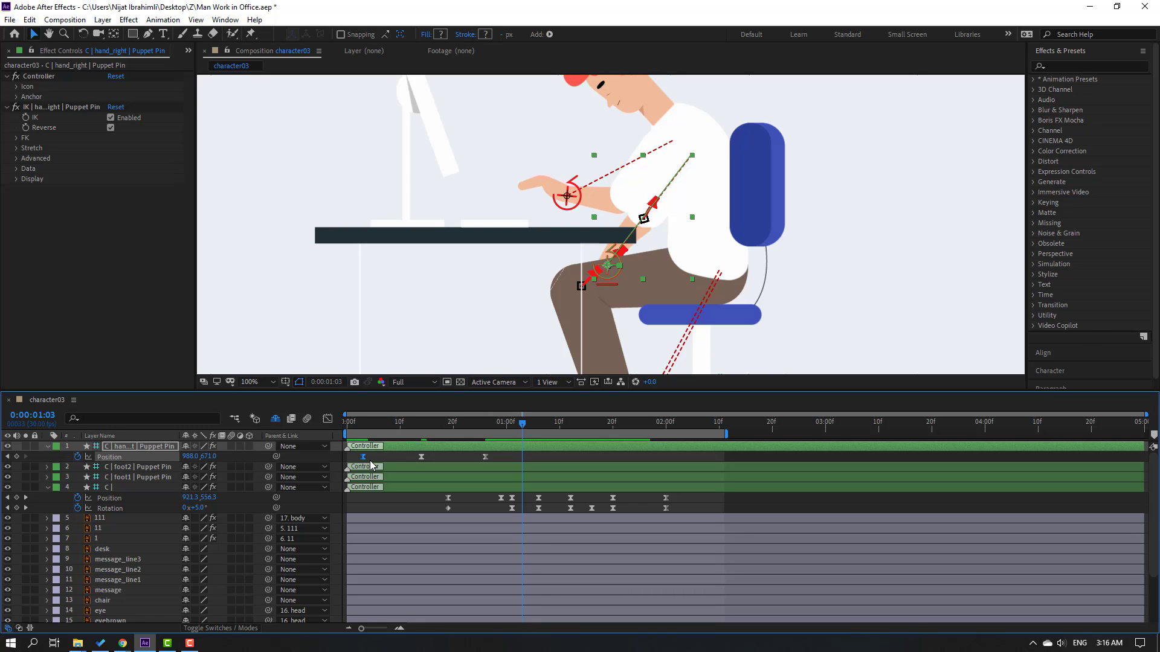
key("shift+Right")
key("shift+Right")
left_click_drag(521, 457, 549, 458)
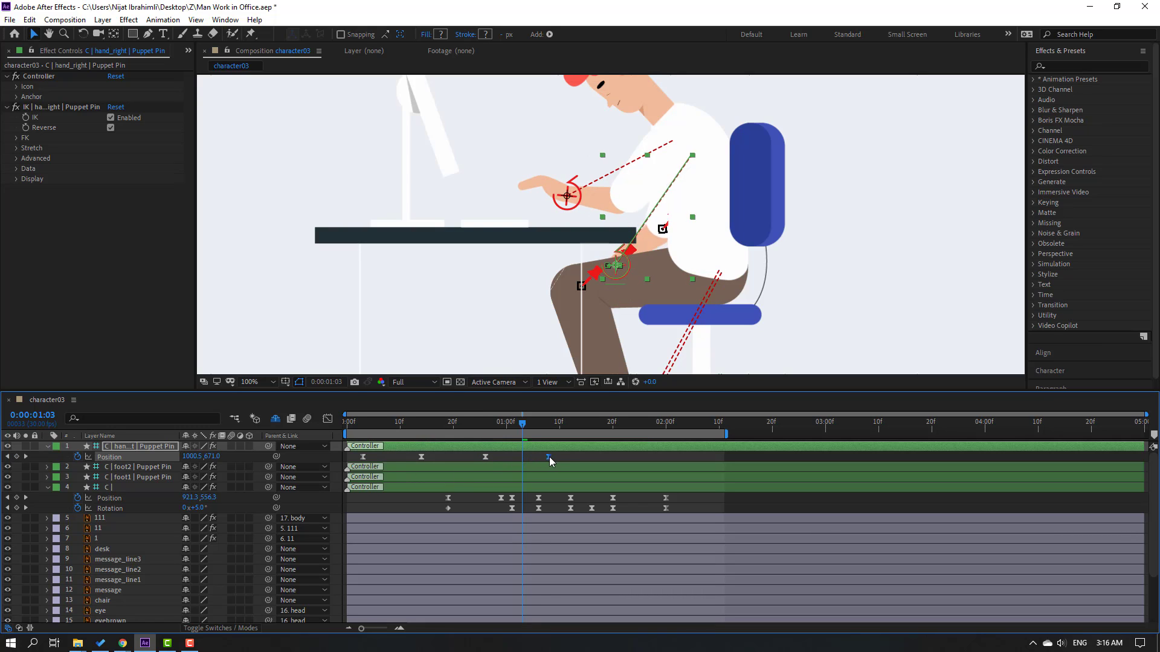
left_click_drag(475, 425, 544, 424)
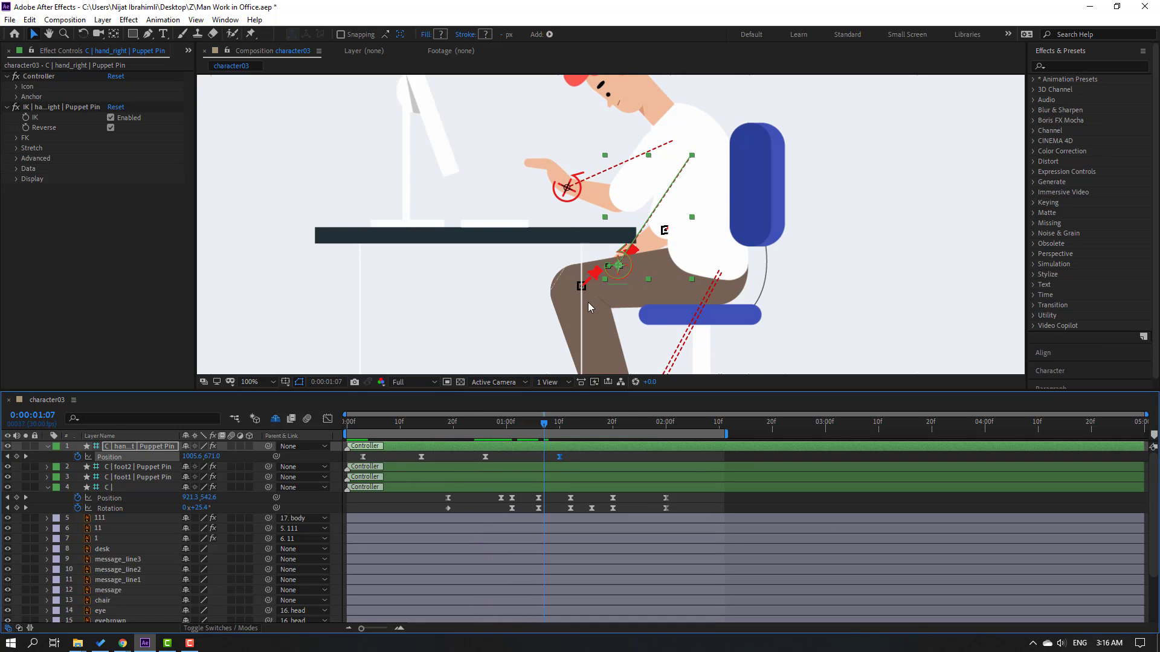
key("comma")
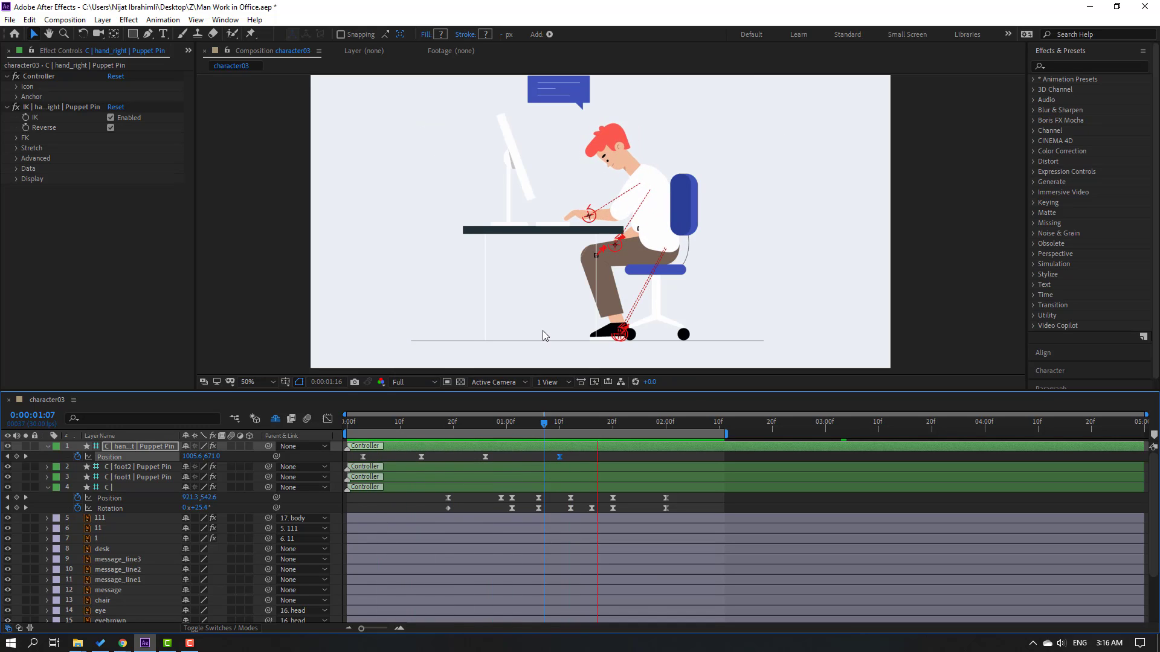
Step: Shift the last two hand_right Position keyframes earlier, to 0:19 and 1:03, and preview the animation
left_click(485, 457, "shift")
left_click_drag(485, 457, 447, 457)
key("space")
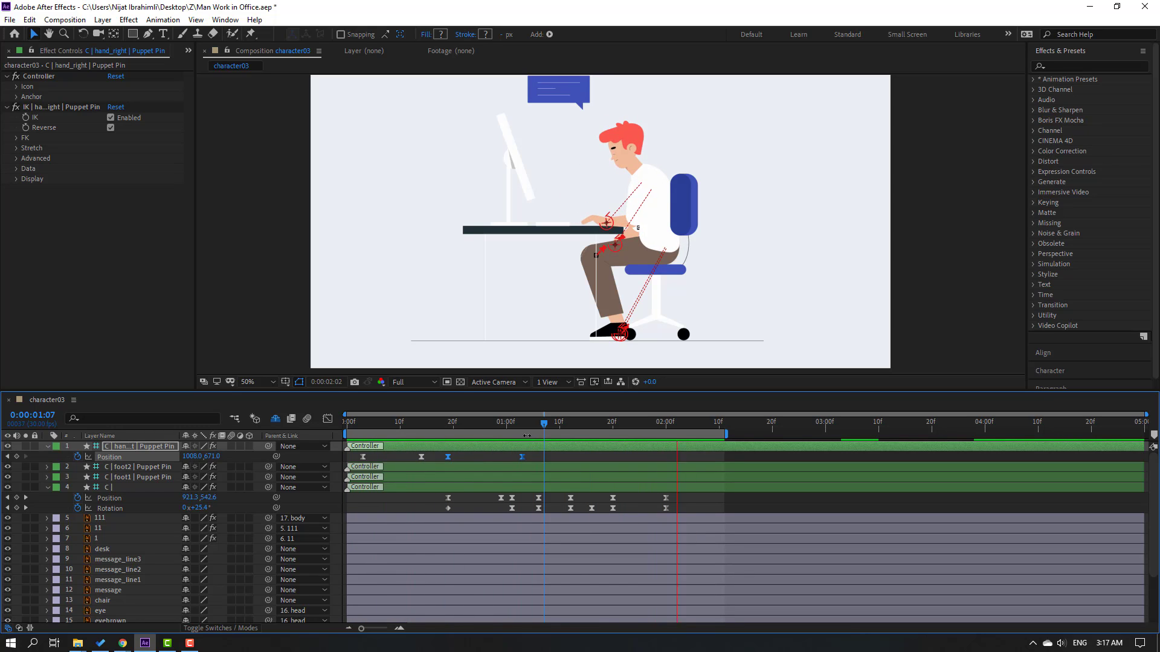
key("space")
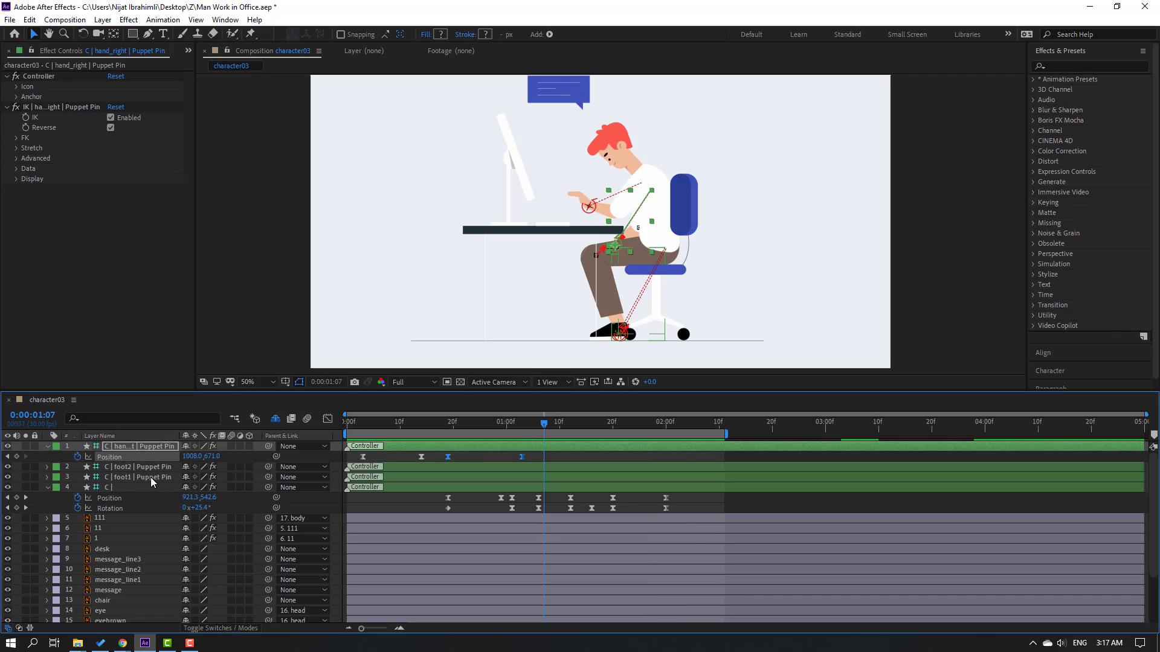
Step: Keyframe the foot1 controller's Position at 1093.0, 934.0 at 0:05 and at 1076.0, 950.0 at 0:15
left_click(151, 477)
key("p")
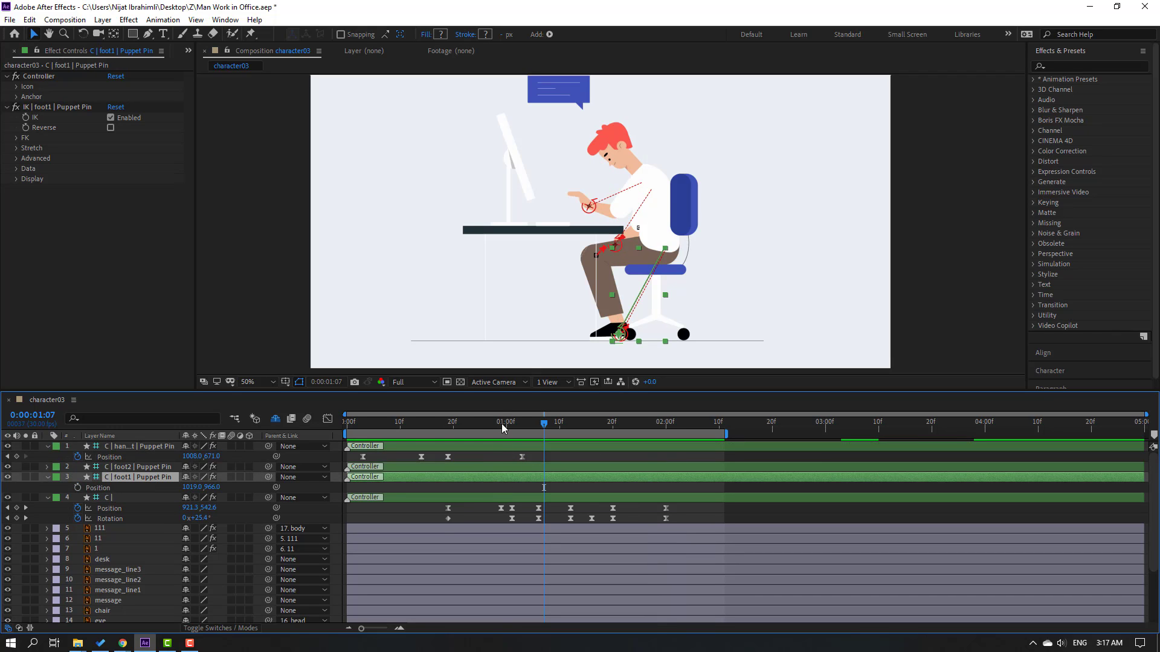
left_click_drag(502, 428, 374, 440)
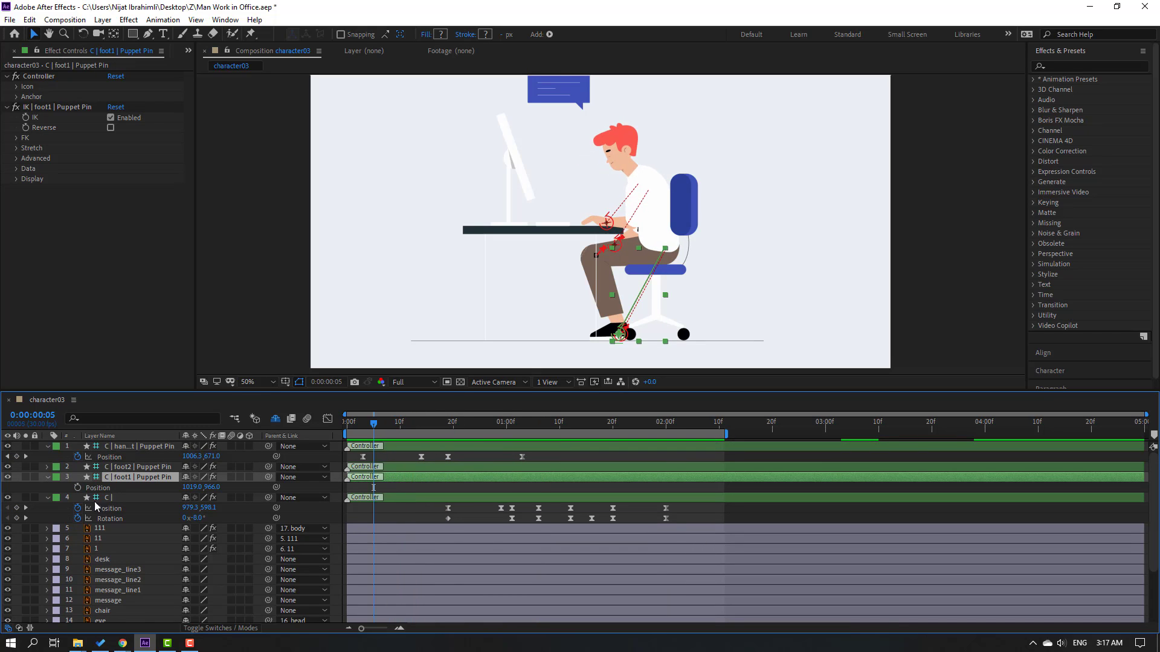
left_click(78, 488)
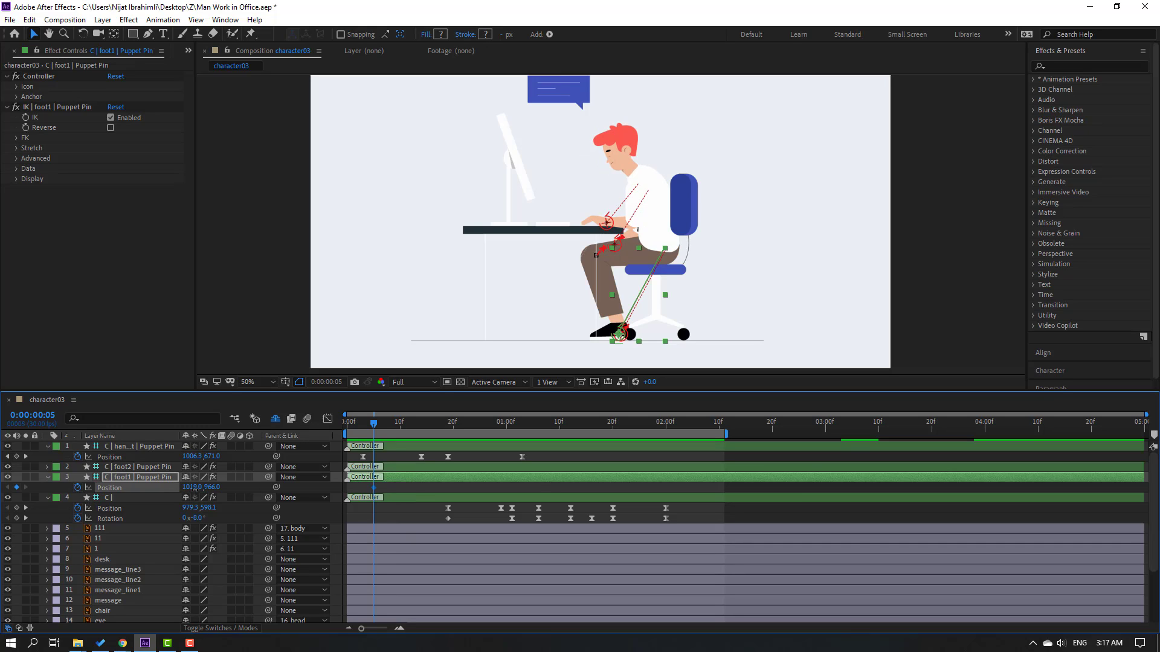
left_click_drag(193, 487, 220, 487)
key("space")
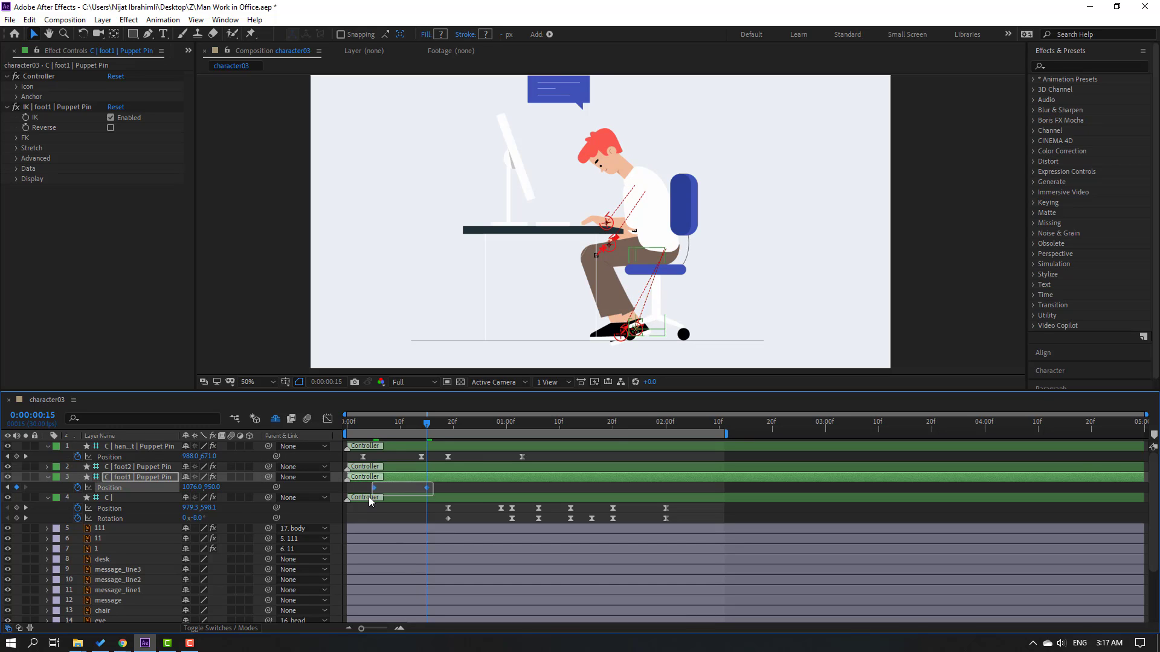
Step: Apply Easy Ease to both foot1 Position keyframes and preview the foot movement
right_click(373, 487)
mouse_move(424, 478)
left_click(546, 517)
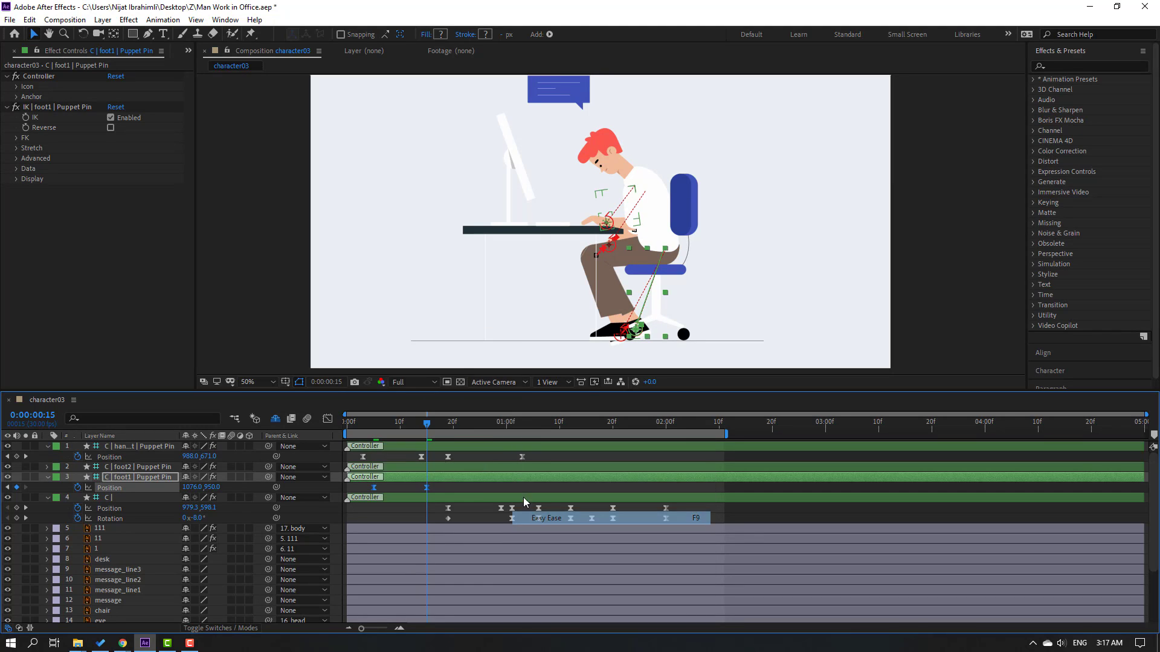
left_click(516, 487)
key("space")
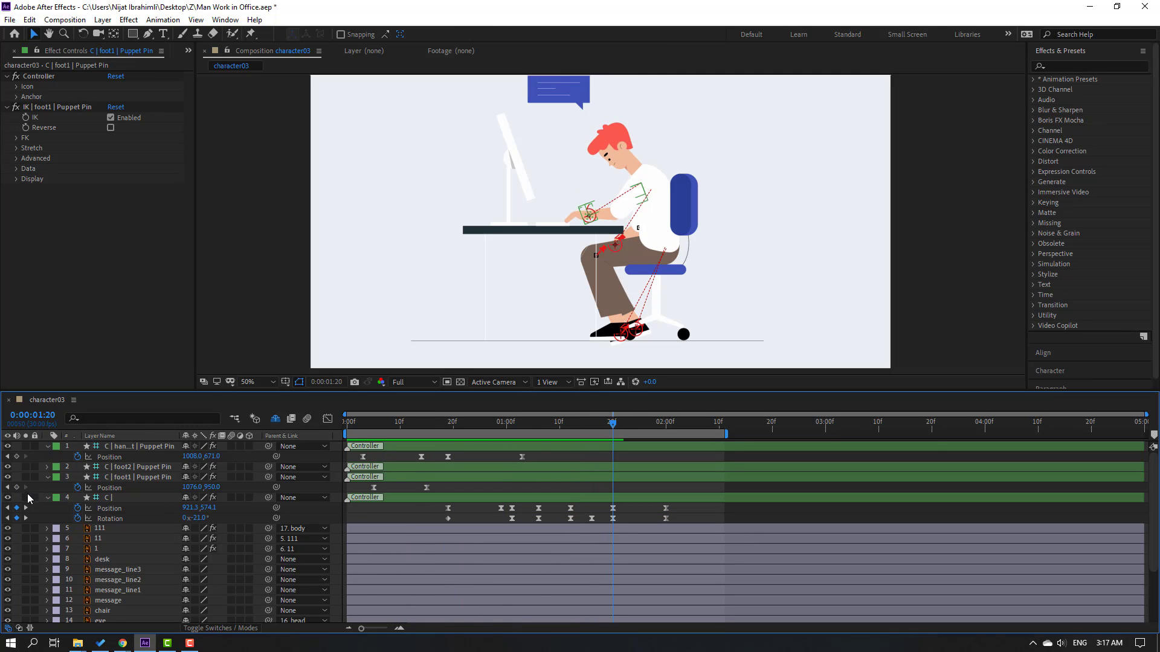
Step: Hold the foot1 Position with a keyframe at 1:20, paste a copy of its first keyframe at 2:00, and preview from the start
left_click(16, 487)
left_click_drag(625, 426, 667, 430)
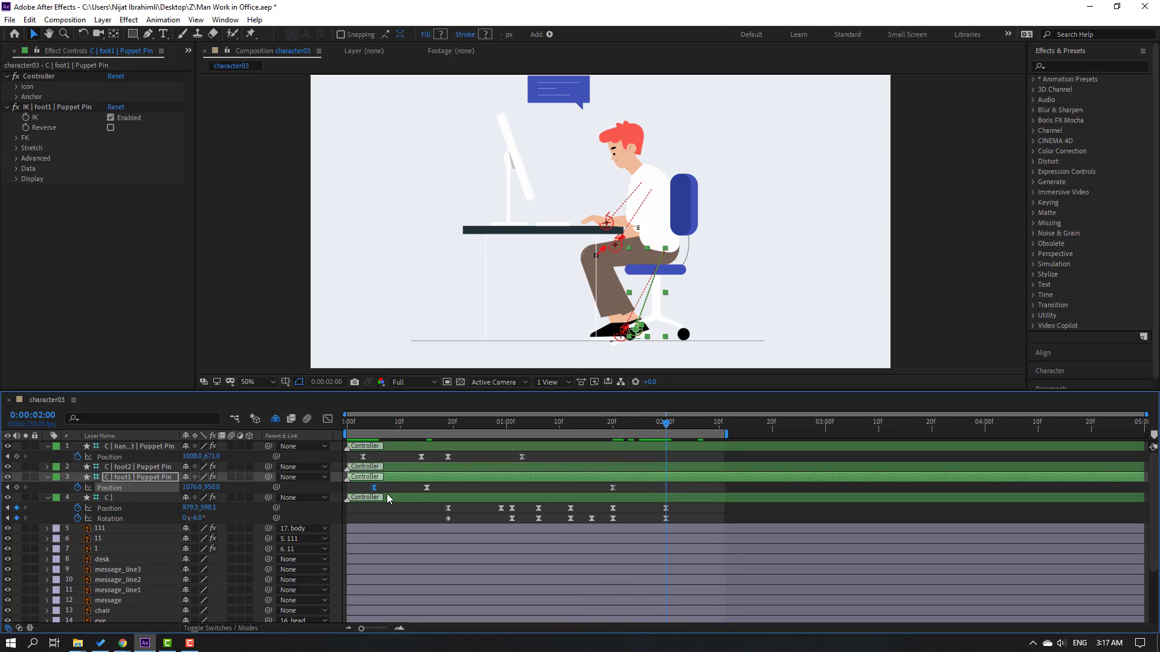
key("ctrl+v")
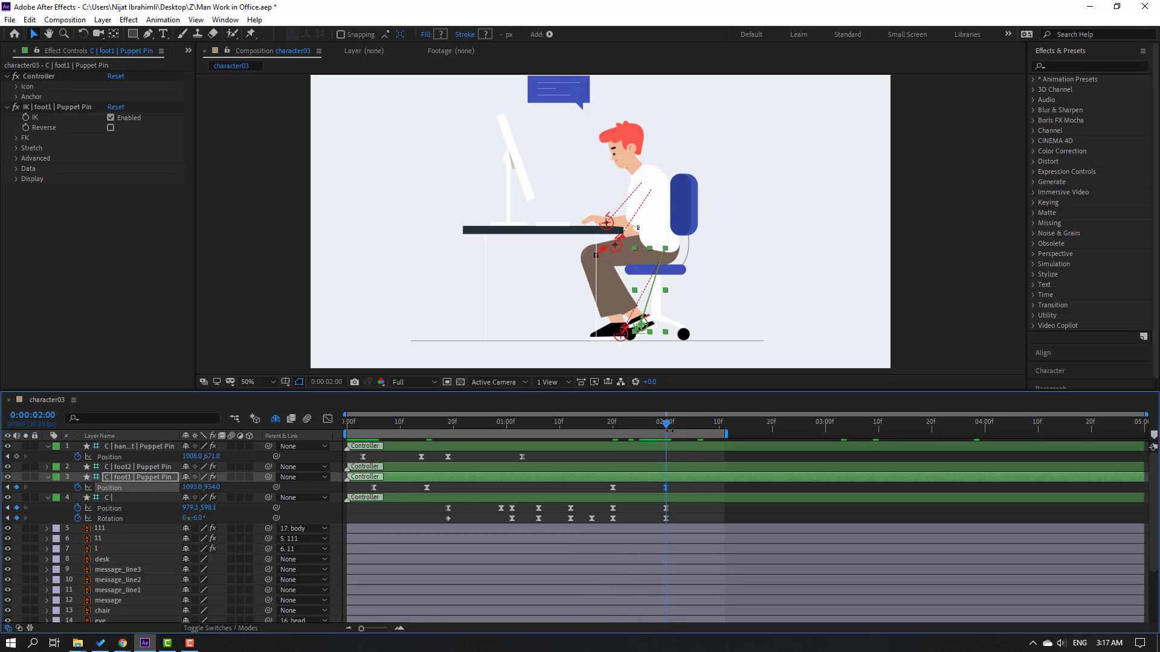
left_click_drag(650, 427, 345, 427)
scroll(321, 322, "down", 1)
key("space")
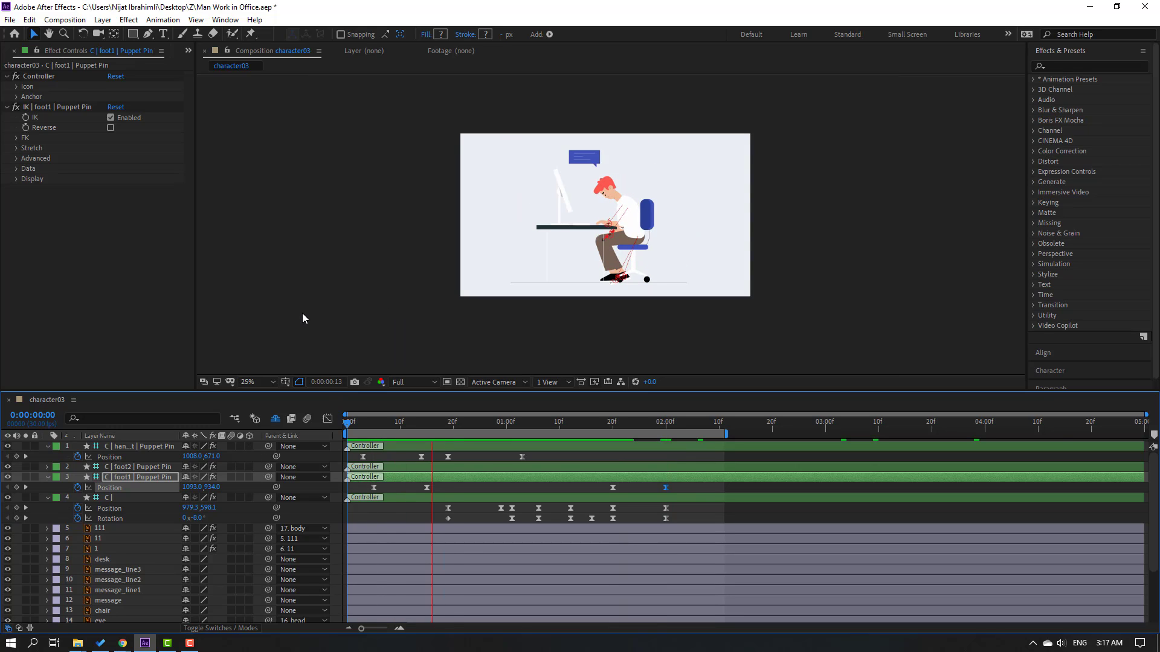
scroll(302, 318, "up", 1)
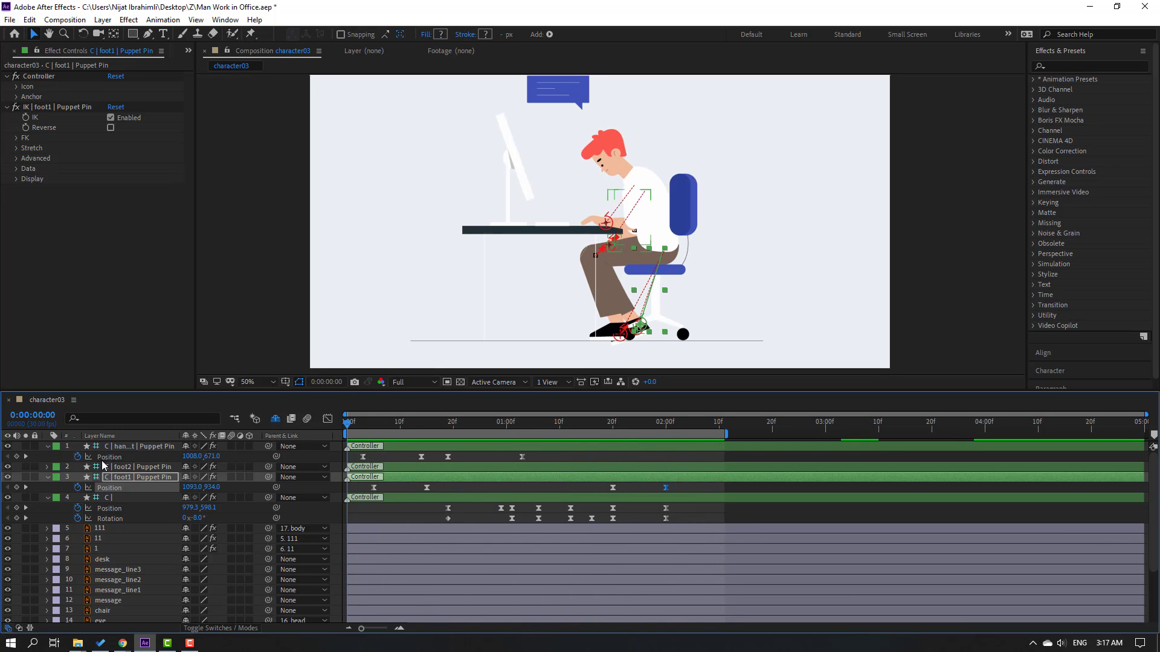
key("space")
Step: Collapse the expanded properties of all layers in the character03 timeline and clear the layer selection
key("ctrl+a")
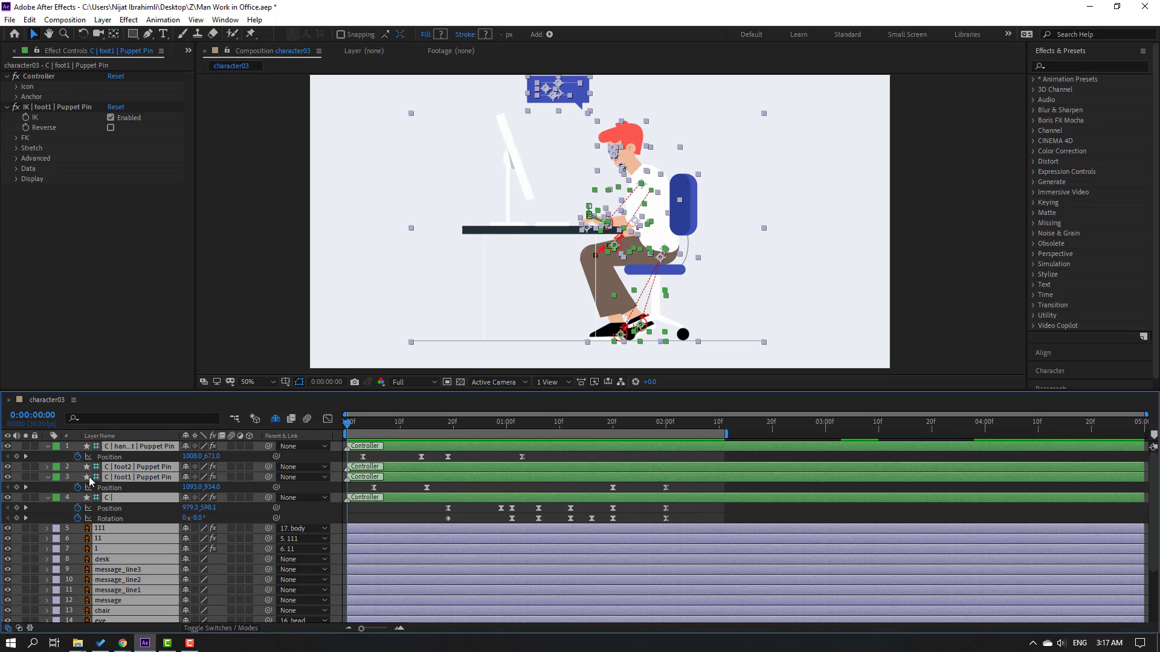
left_click(47, 447)
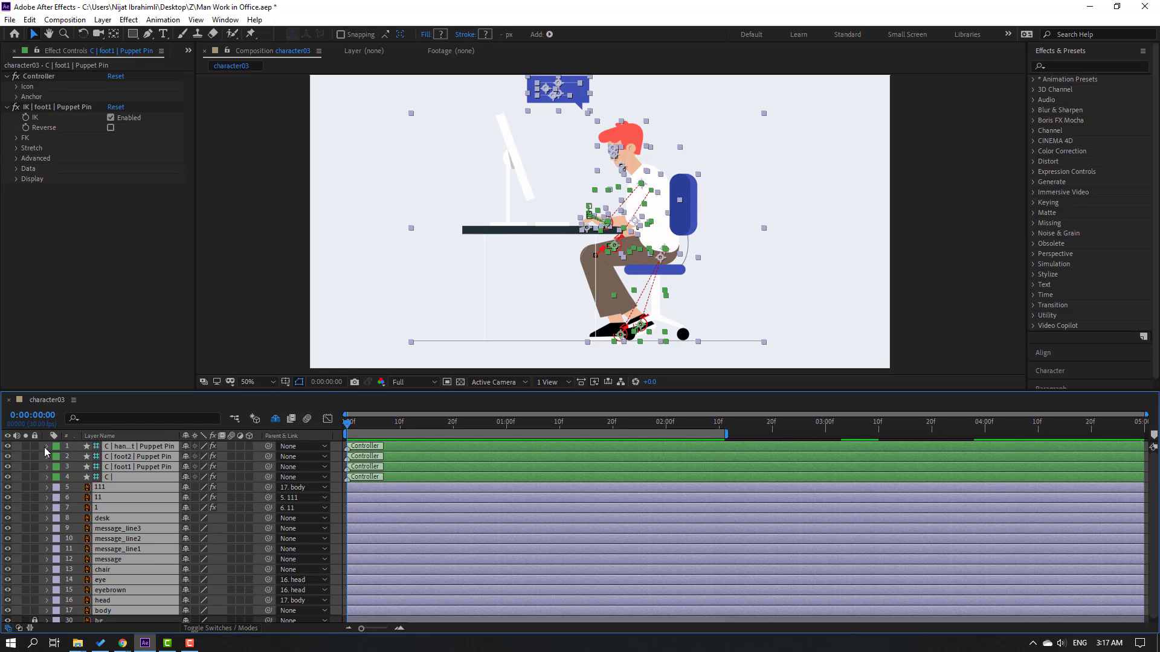
key("ctrl+shift+a")
Step: Pre-compose the message_line1, message_line2, message_line3 and message layers into a new composition named message
left_click(99, 546)
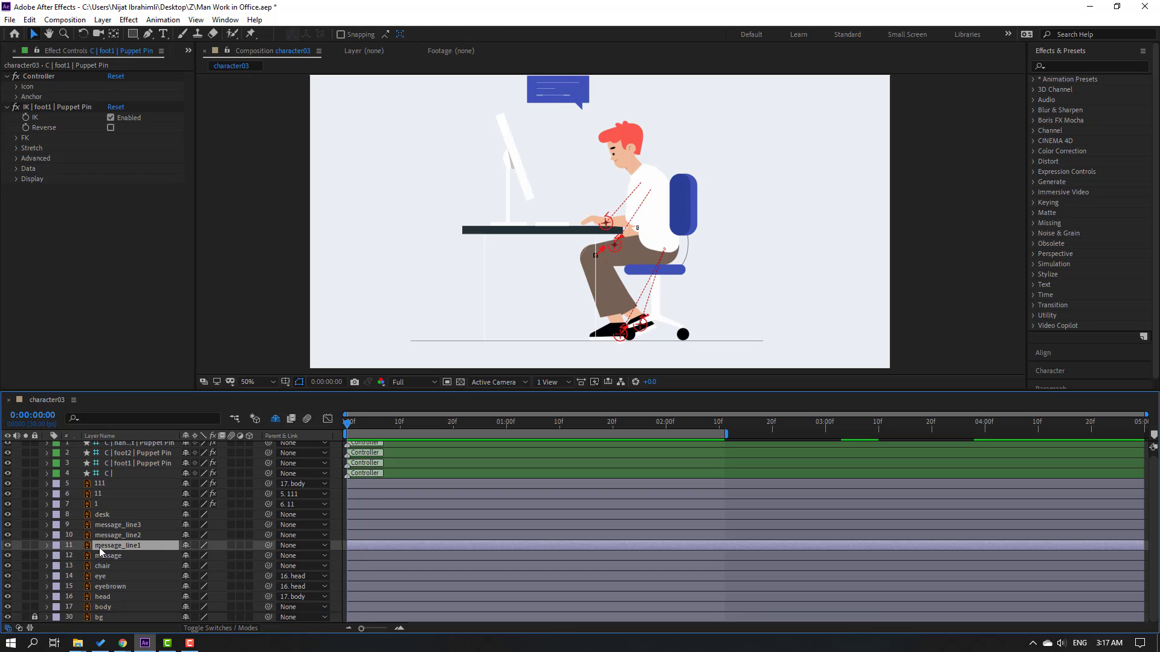
left_click(116, 536, "ctrl")
left_click(124, 526, "ctrl")
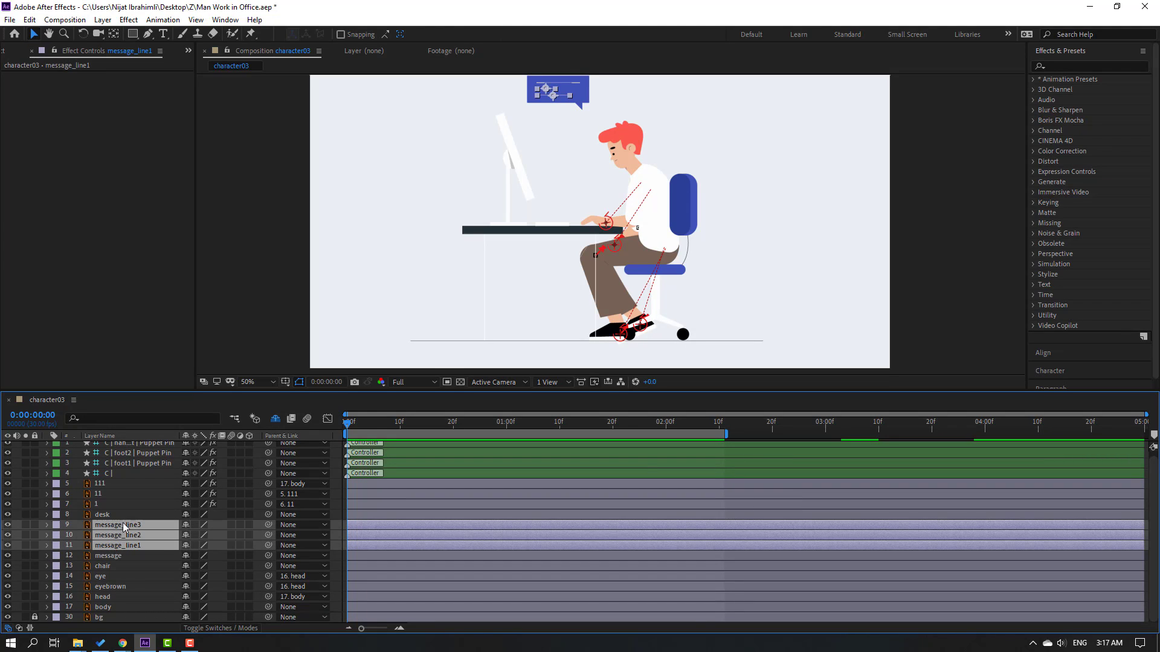
left_click(111, 556, "ctrl")
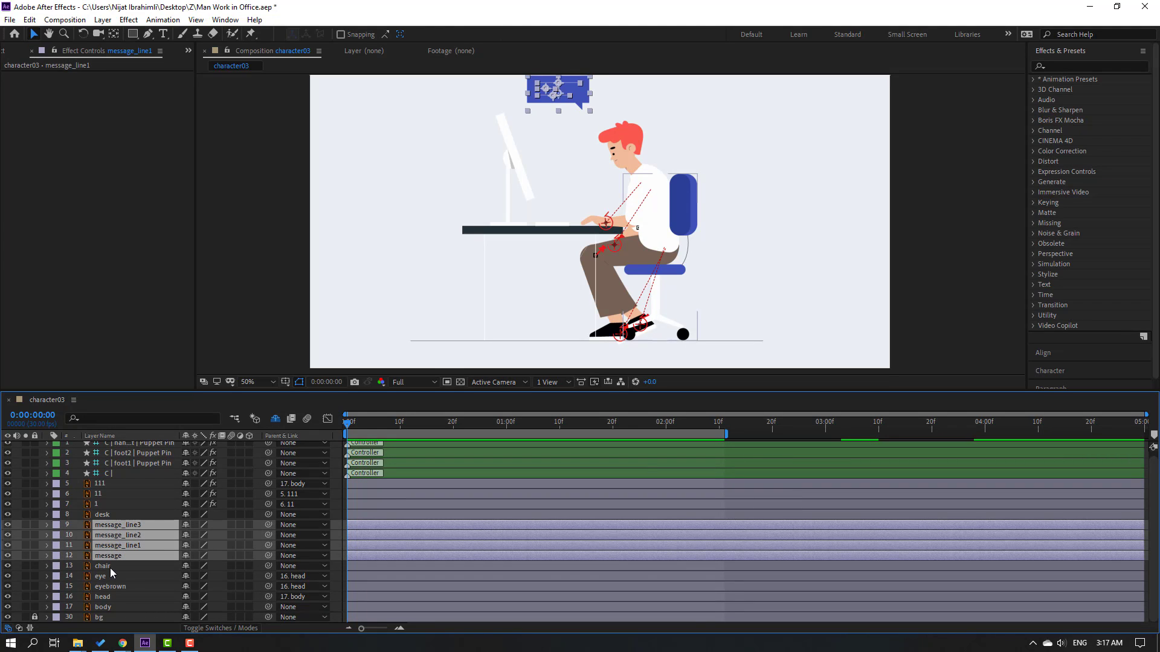
right_click(124, 544)
left_click(168, 491)
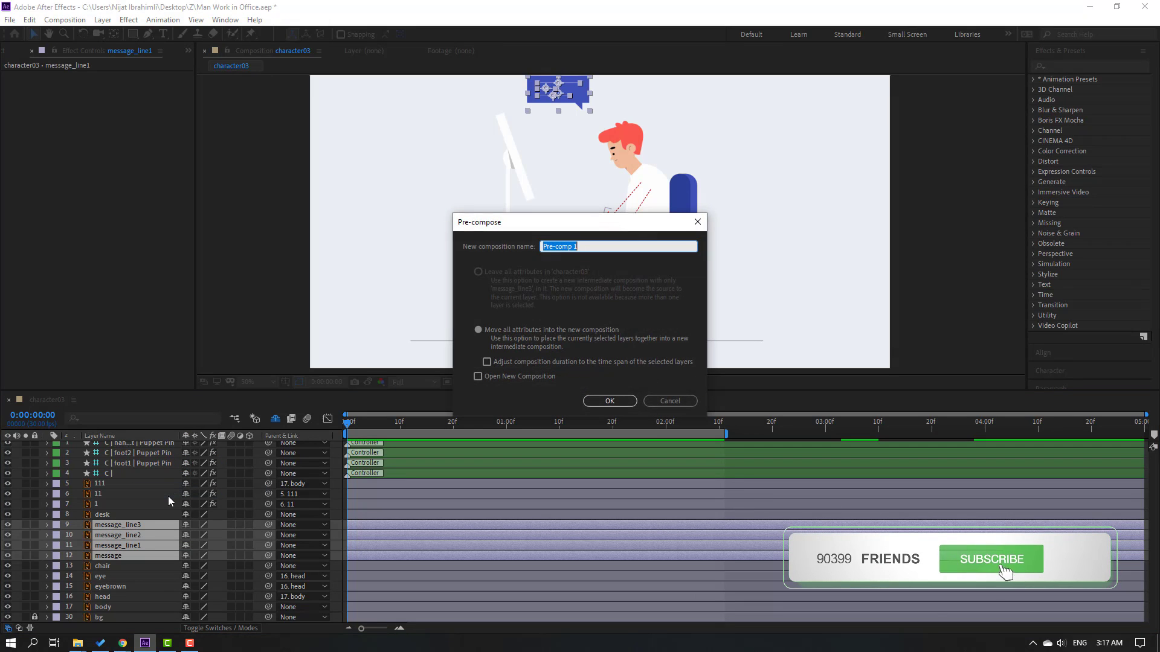
type("message")
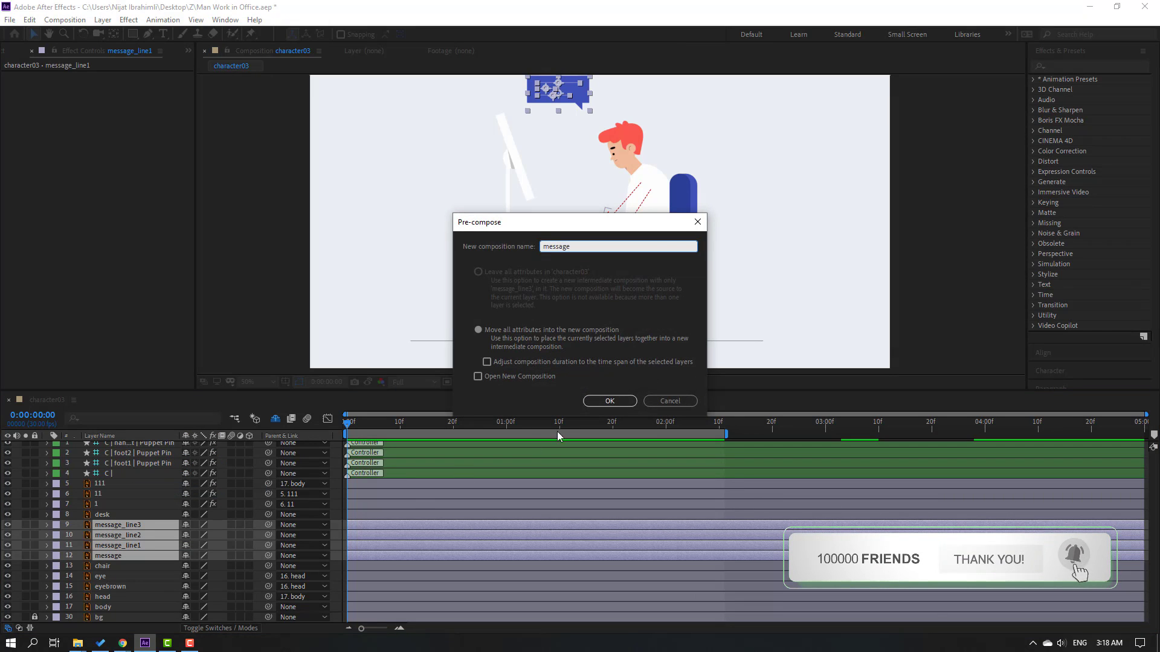
left_click(592, 402)
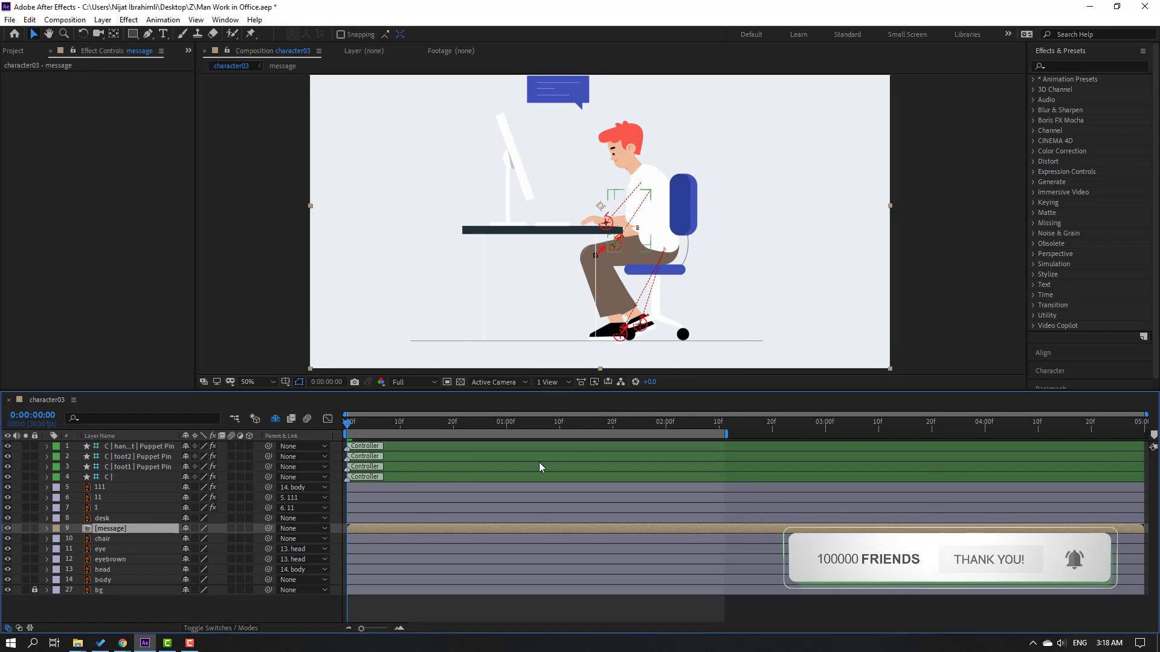
Step: Open the message composition and move the message layer's anchor point to the tip of the speech bubble's tail
double_click(102, 531)
scroll(614, 284, "up", 4)
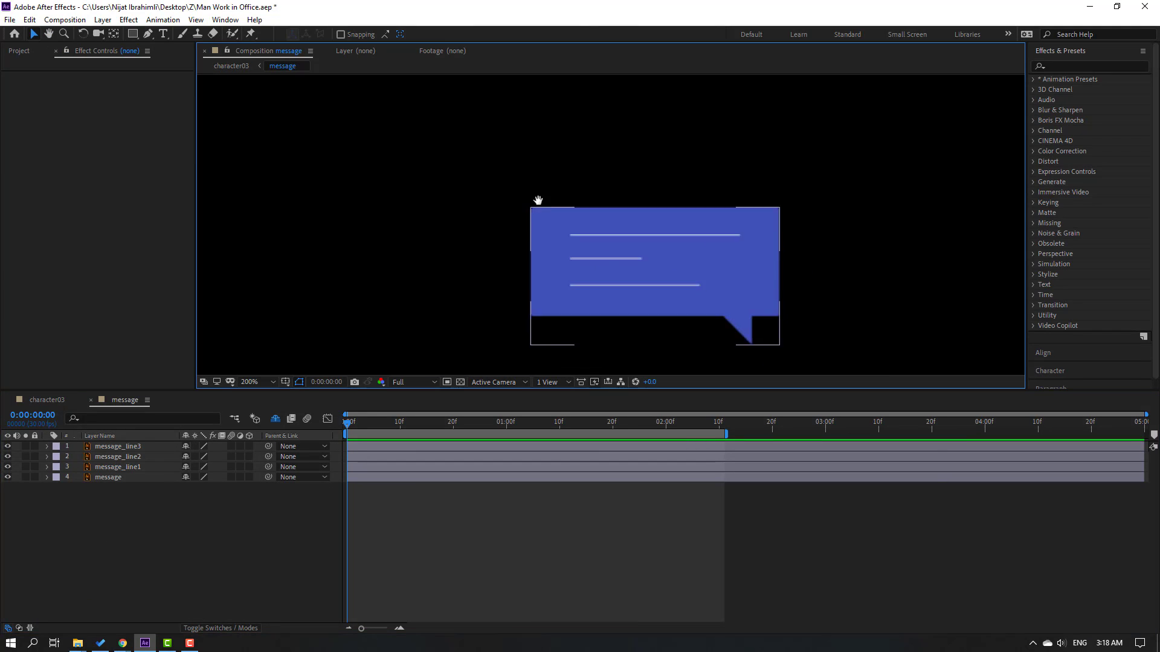
left_click(109, 479)
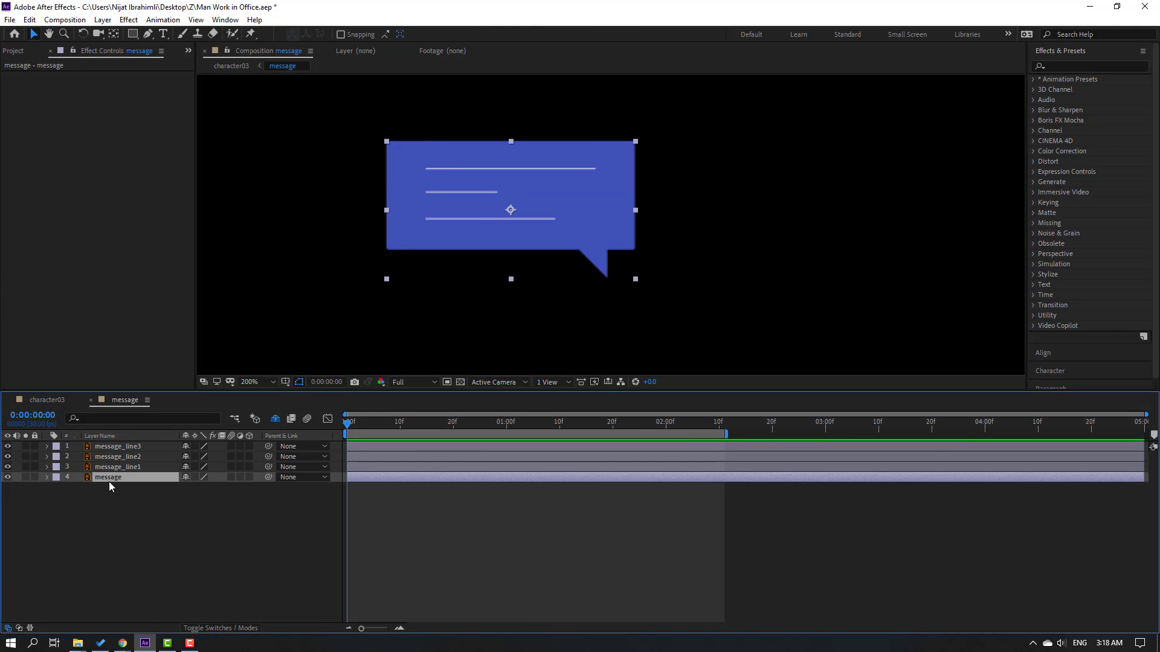
left_click(115, 34)
left_click_drag(511, 212, 606, 279)
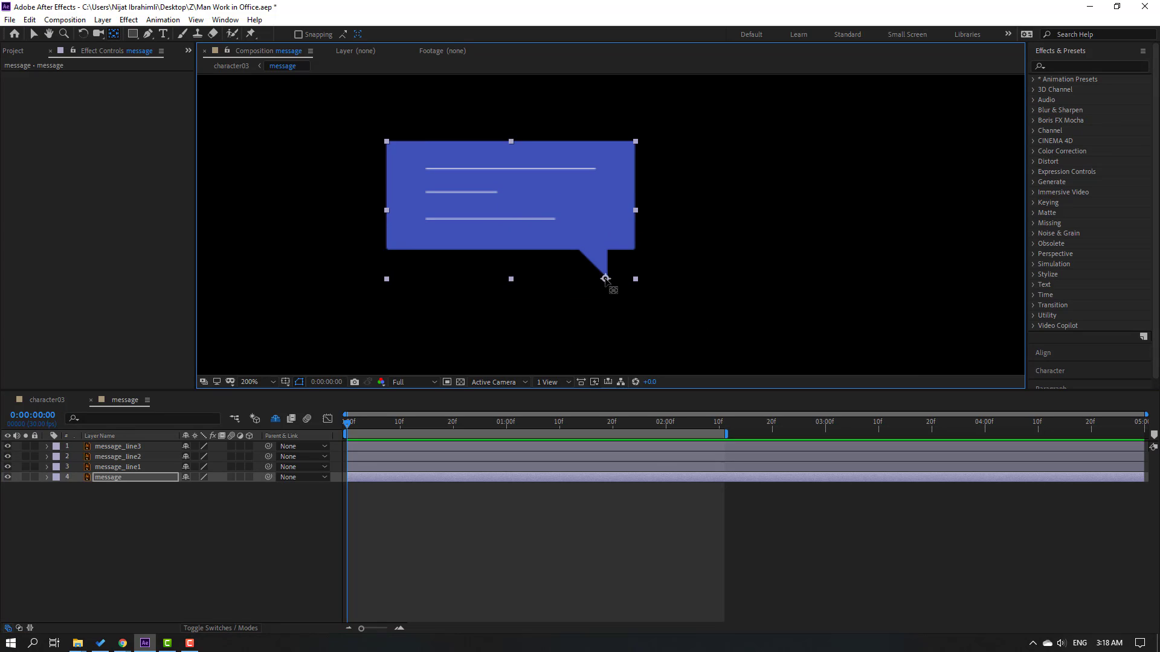
left_click(38, 37)
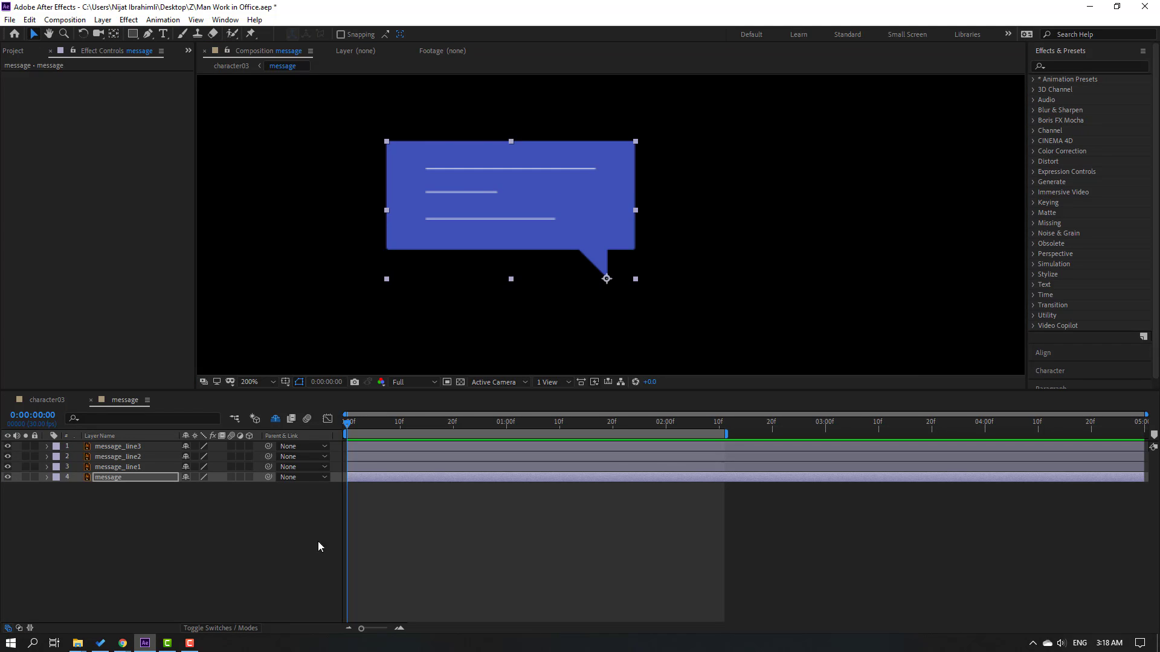
Step: Apply Animation Composer 3's 2D transition preset Overshoot Scale From Anchor Point to the message layer as an In transition
left_click(225, 19)
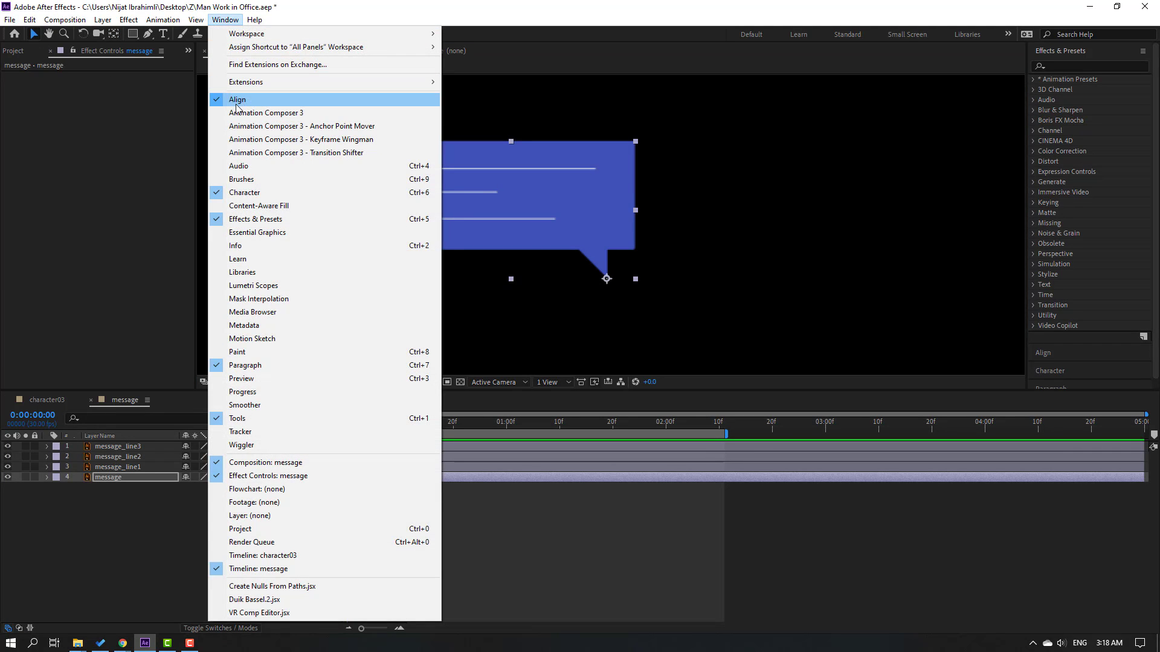
left_click(320, 115)
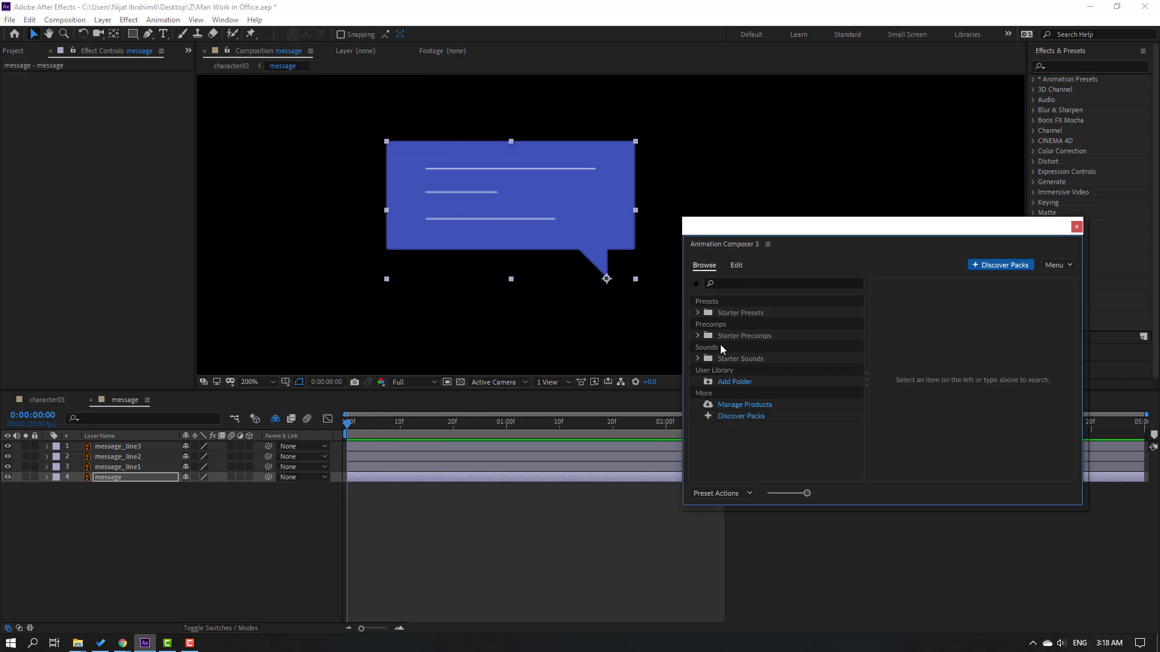
left_click(700, 313)
left_click(711, 324)
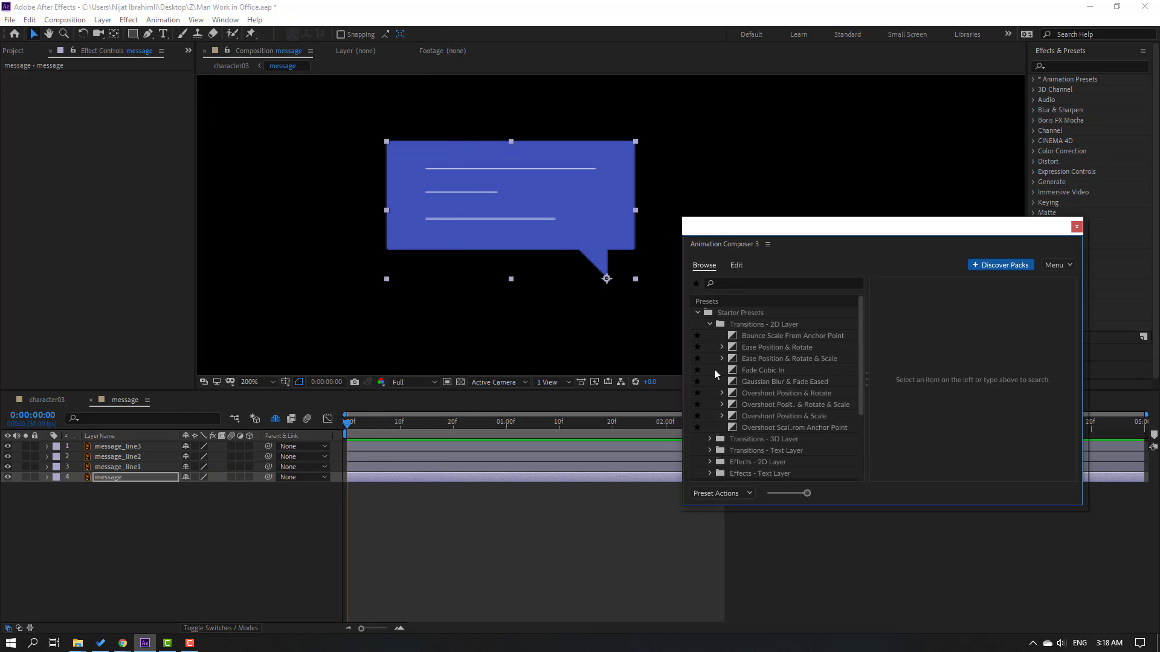
left_click(796, 428)
left_click(962, 498)
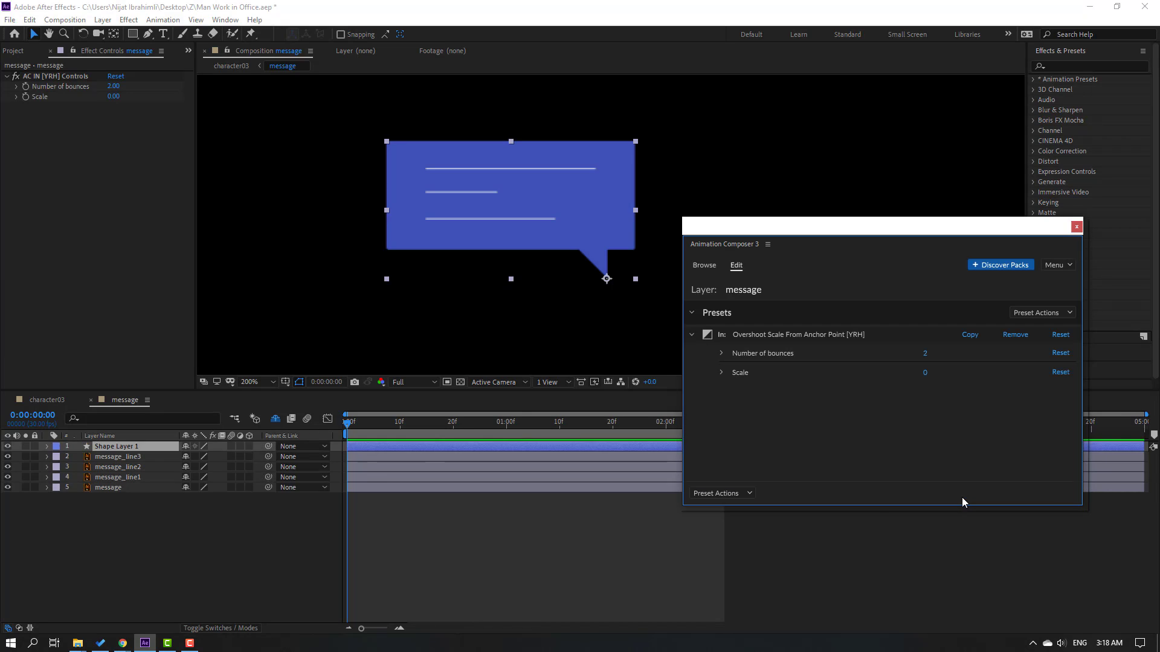
Step: Extend the message layer's In transition by moving its end marker to about 0:00:01:12 and preview the bubble's entrance
left_click_drag(527, 476, 538, 476)
key("space")
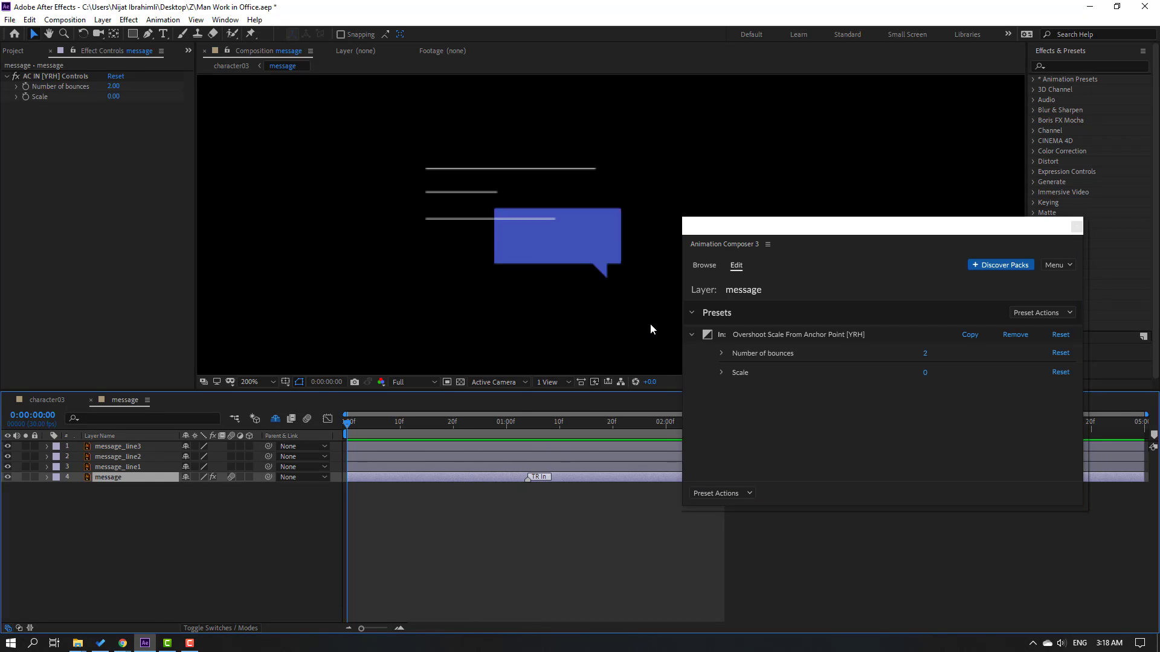
key("space")
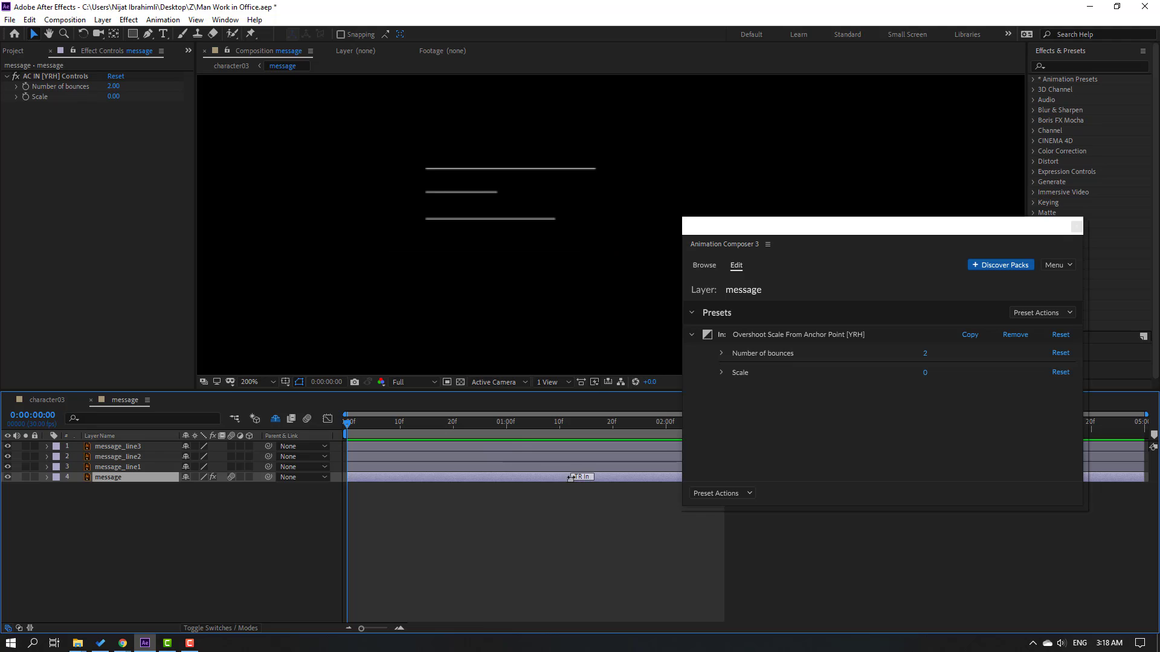
key("space")
key("space")
left_click_drag(552, 428, 600, 430)
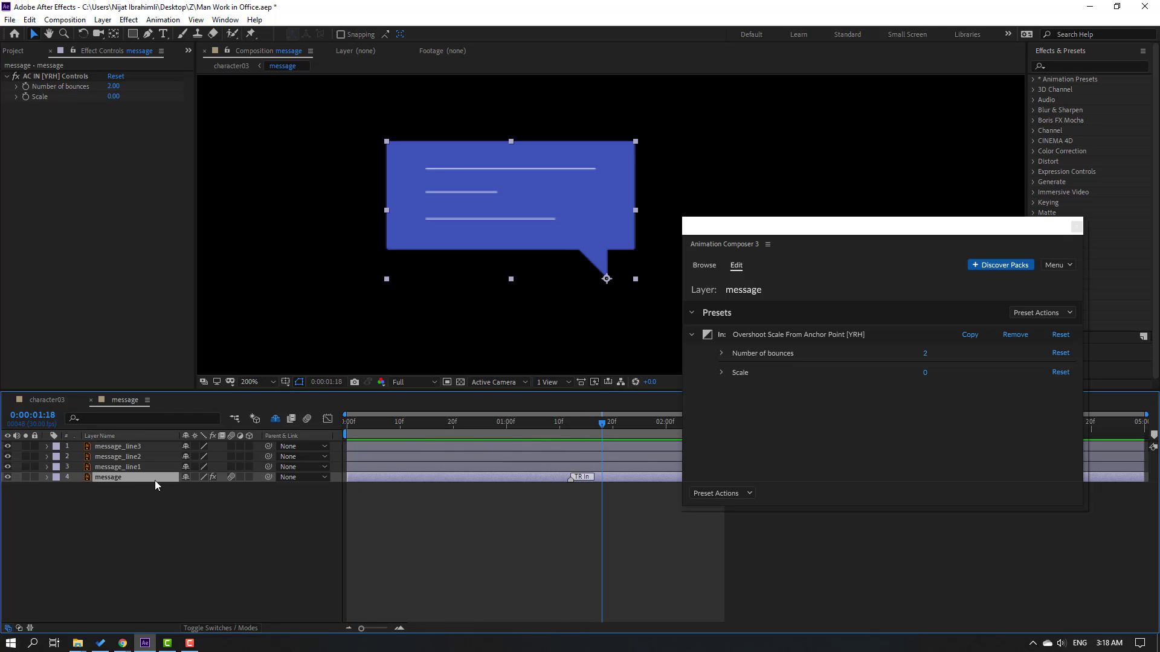
Step: Move the anchor points of message_line1, message_line2 and message_line3 to their left ends with Anchor Point Mover and close the Animation Composer panels
left_click(129, 469)
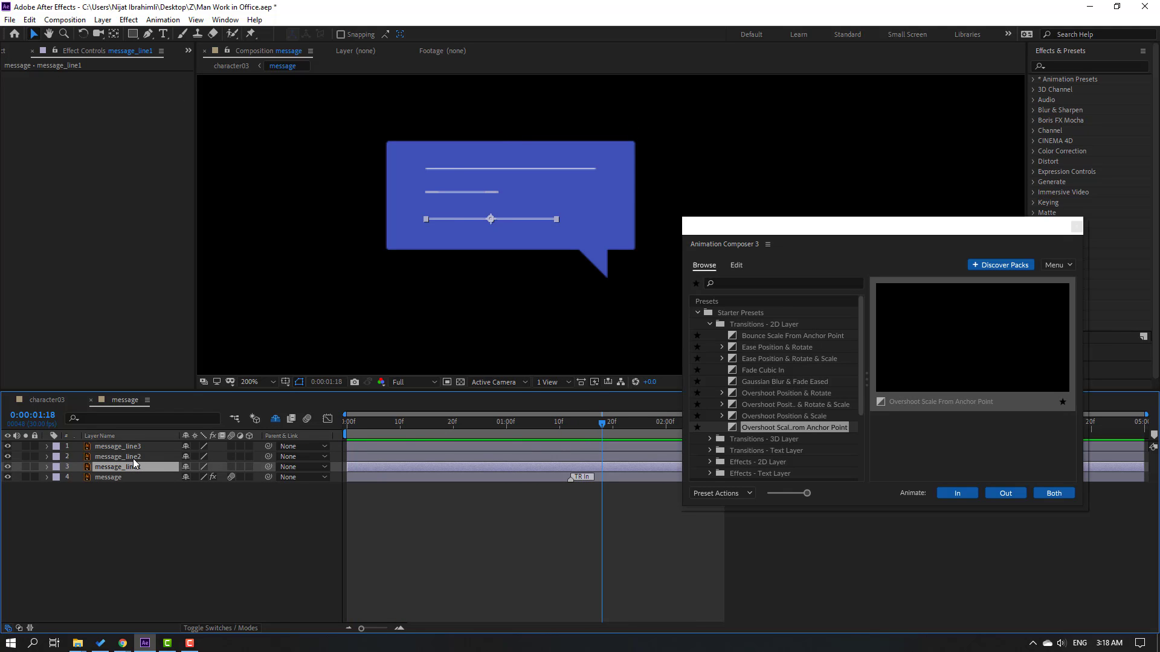
left_click(132, 457, "ctrl")
left_click(131, 448, "ctrl")
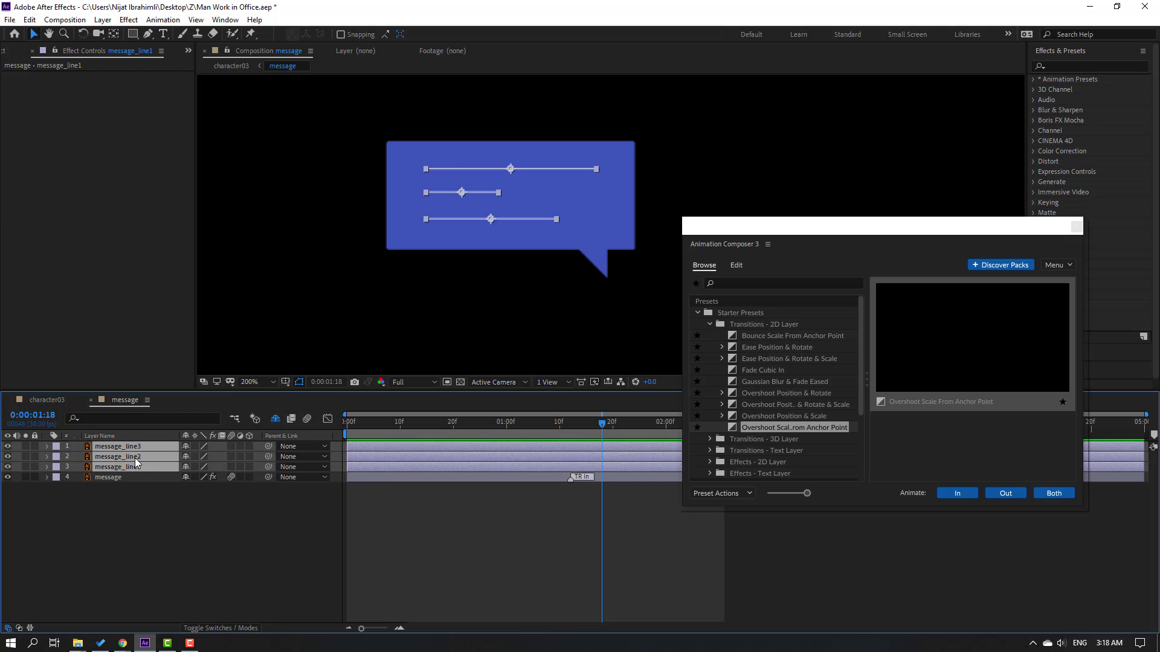
left_click(222, 21)
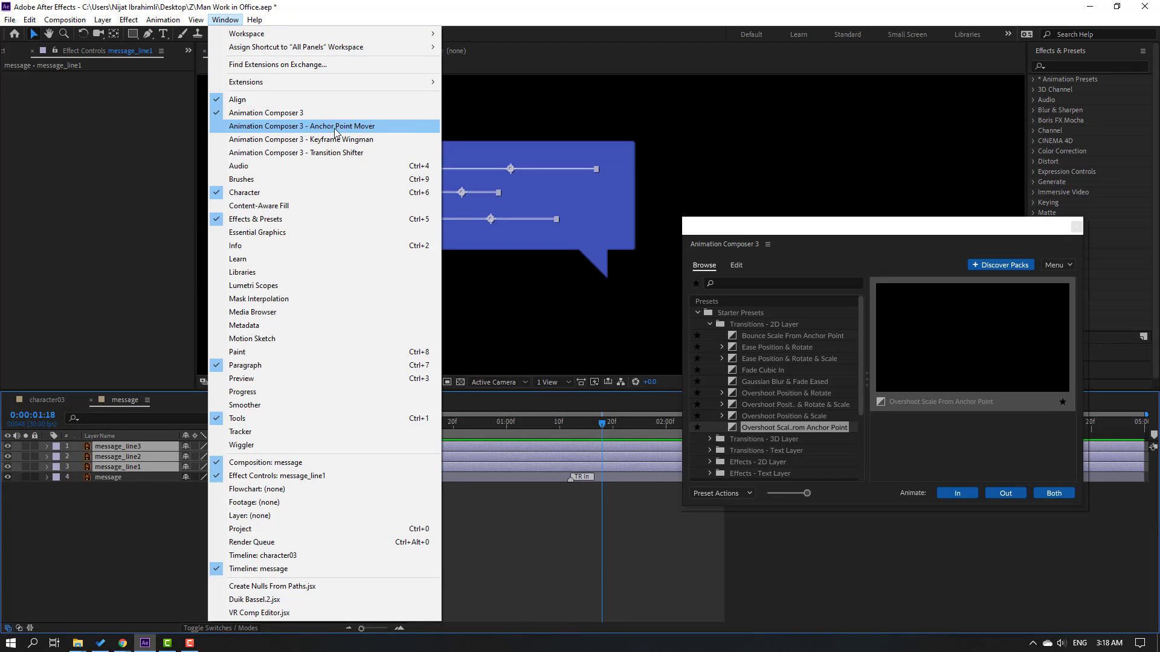
left_click(348, 128)
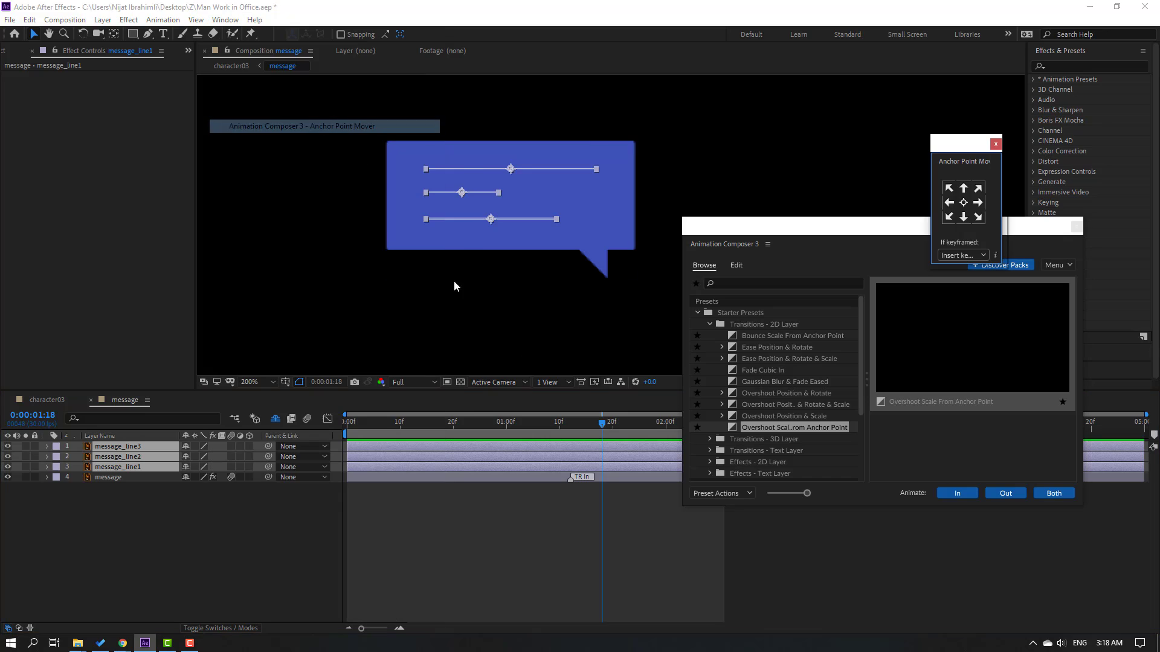
left_click(951, 204)
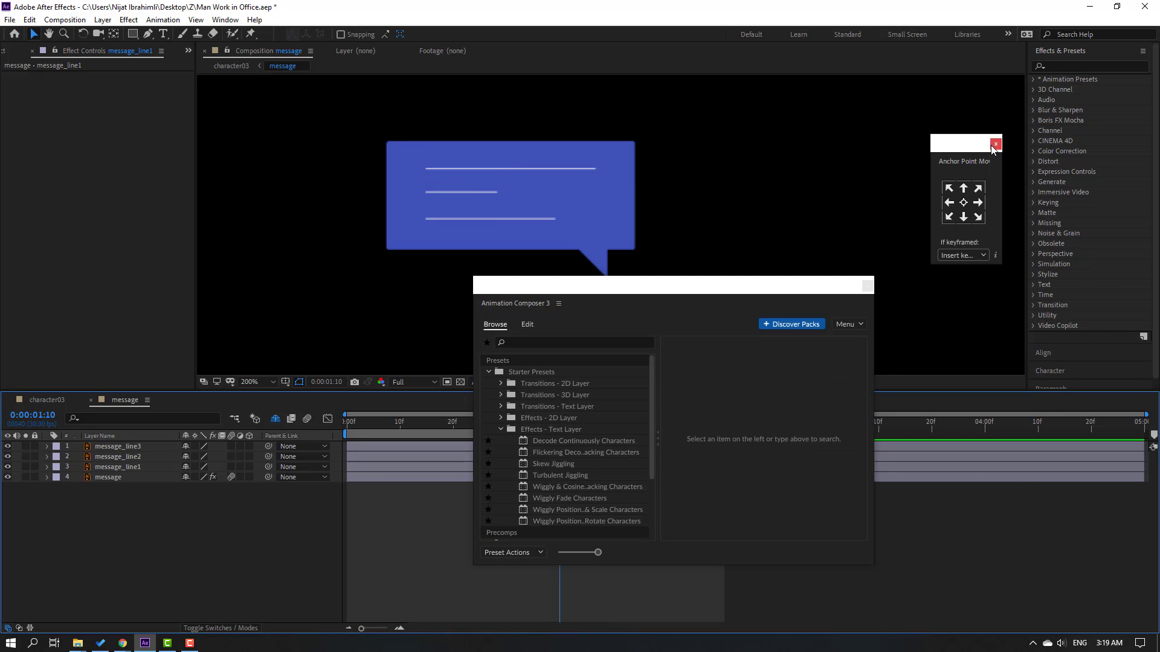
left_click(995, 145)
left_click(867, 287)
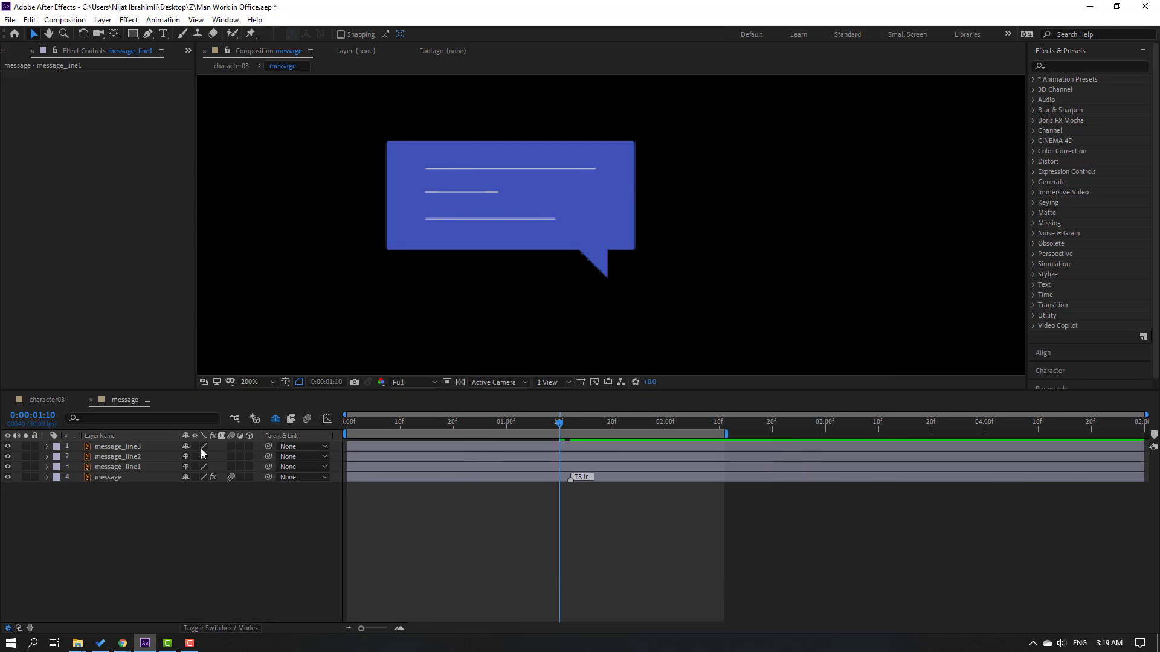
Step: Shift the message_line1, message_line2 and message_line3 layers together so they start at 0:00:01:10
left_click(124, 469)
left_click(140, 456, "shift")
left_click(143, 447, "shift")
left_click_drag(437, 448, 611, 449)
Step: Keyframe Scale at 100% on all three message line layers and move these keyframes to about 0:00:02:04
key("s")
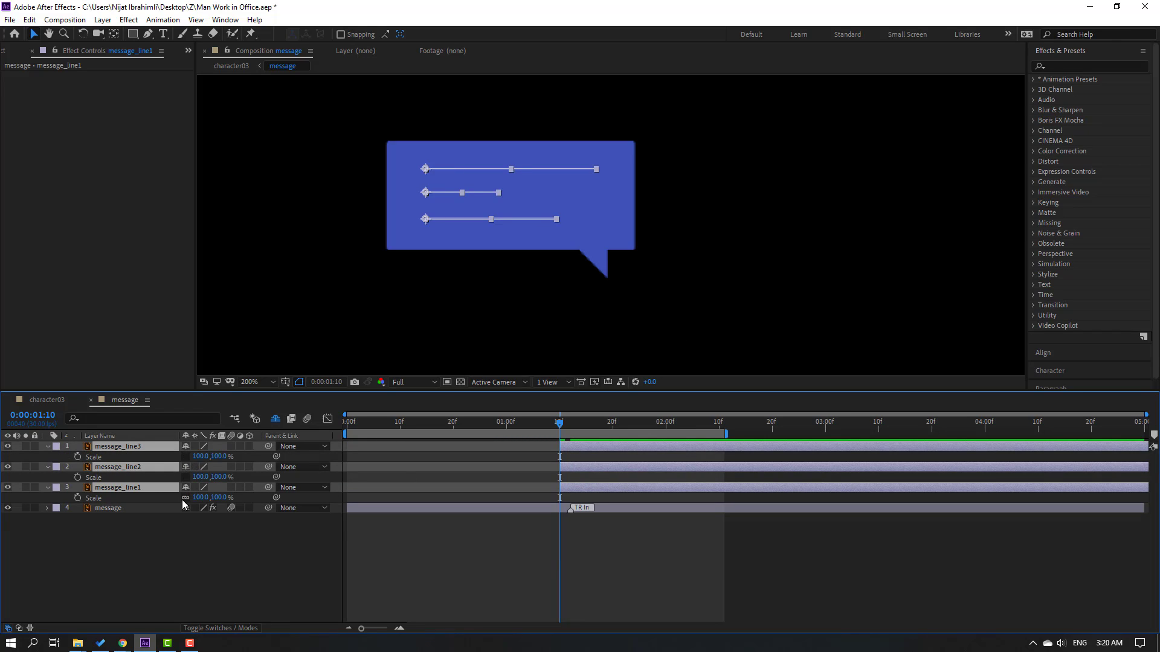
left_click(78, 457)
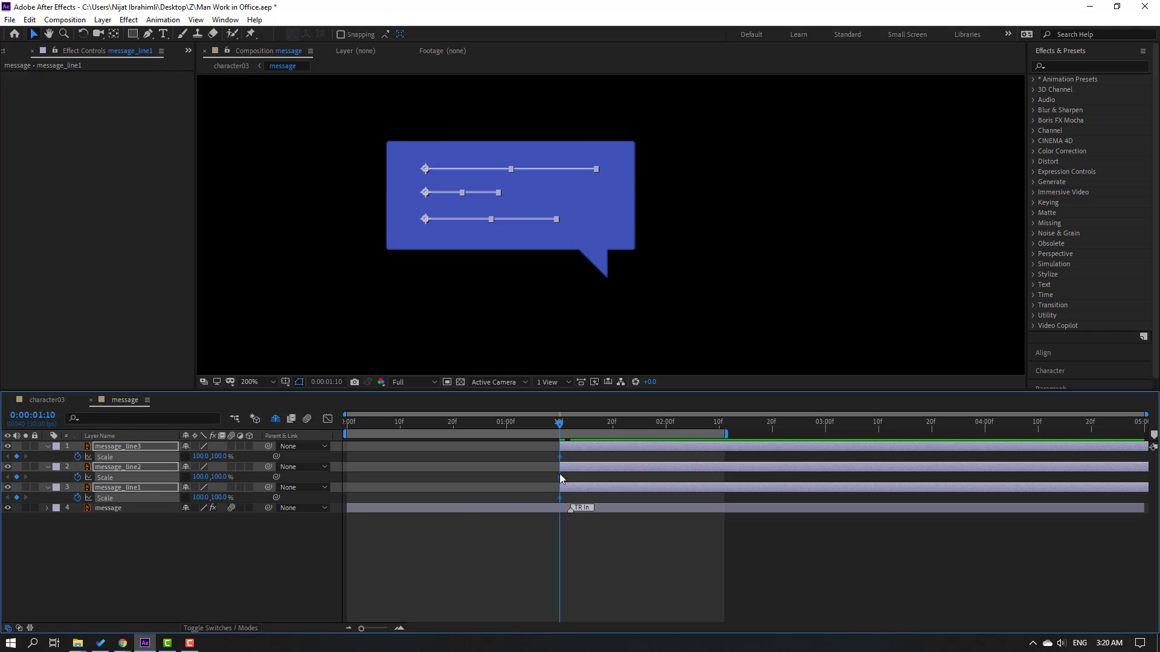
left_click_drag(560, 463, 688, 460)
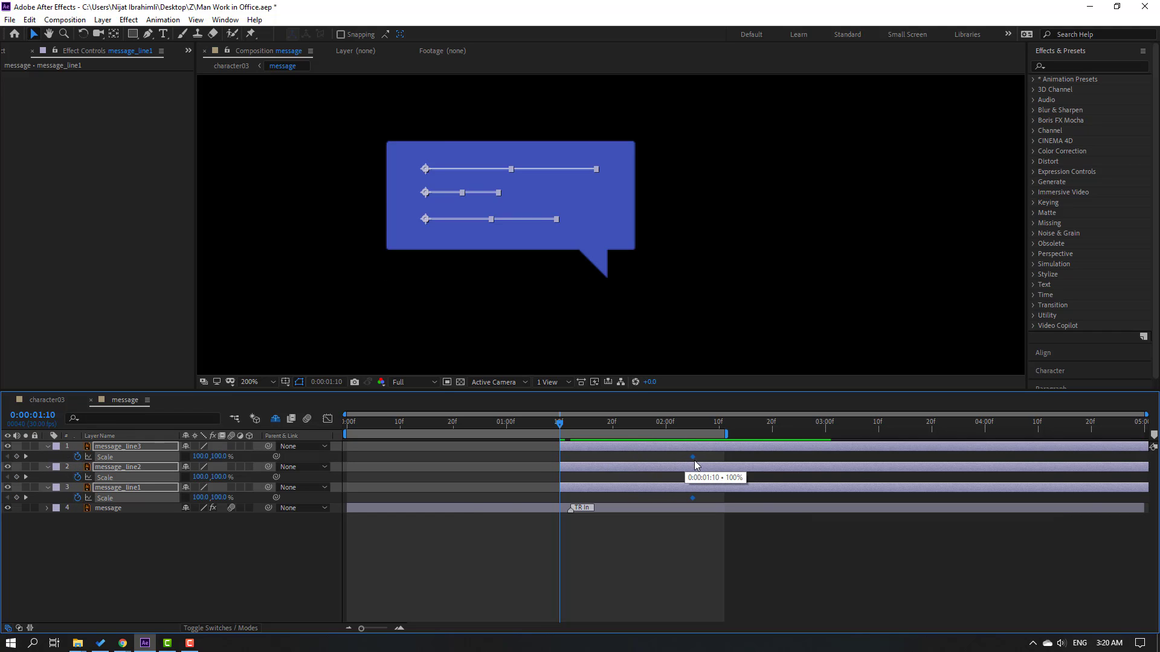
Step: Set the Scale of all three message line layers to 0, 100% at 0:00:01:10
left_click(193, 568)
left_click_drag(200, 457, 199, 481)
left_click(199, 478)
type("0")
key("Return")
left_click(199, 498)
type("0")
key("Return")
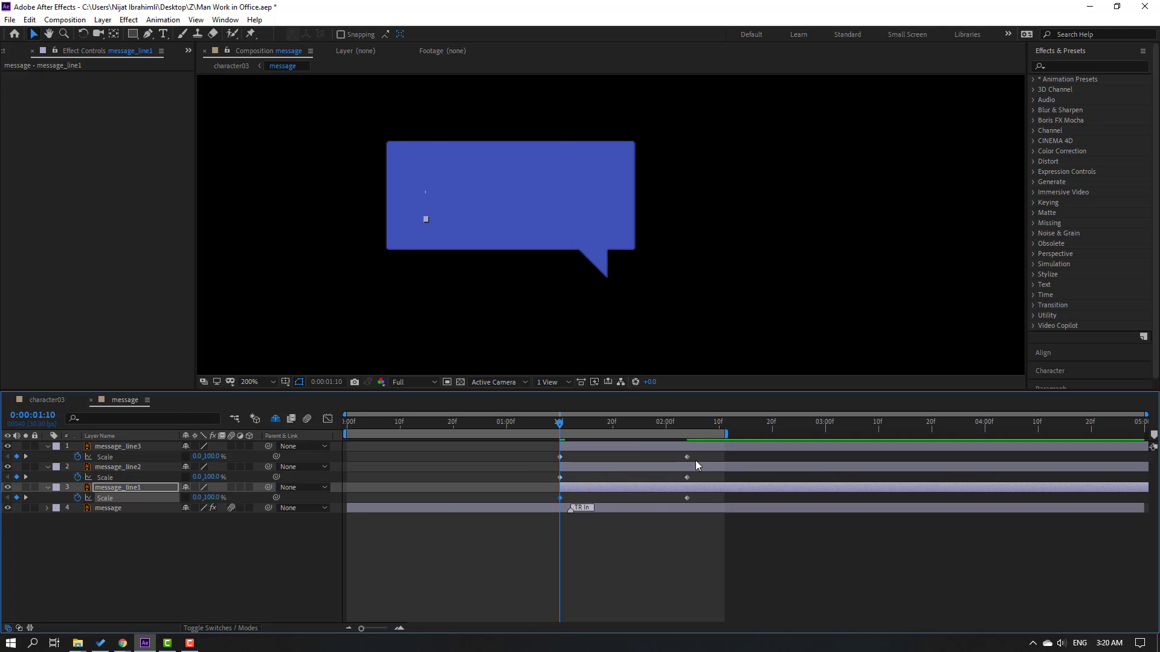
Step: Apply Easy Ease to all Scale keyframes of the three message line layers
left_click_drag(695, 456, 556, 507)
right_click(559, 498)
mouse_move(677, 488)
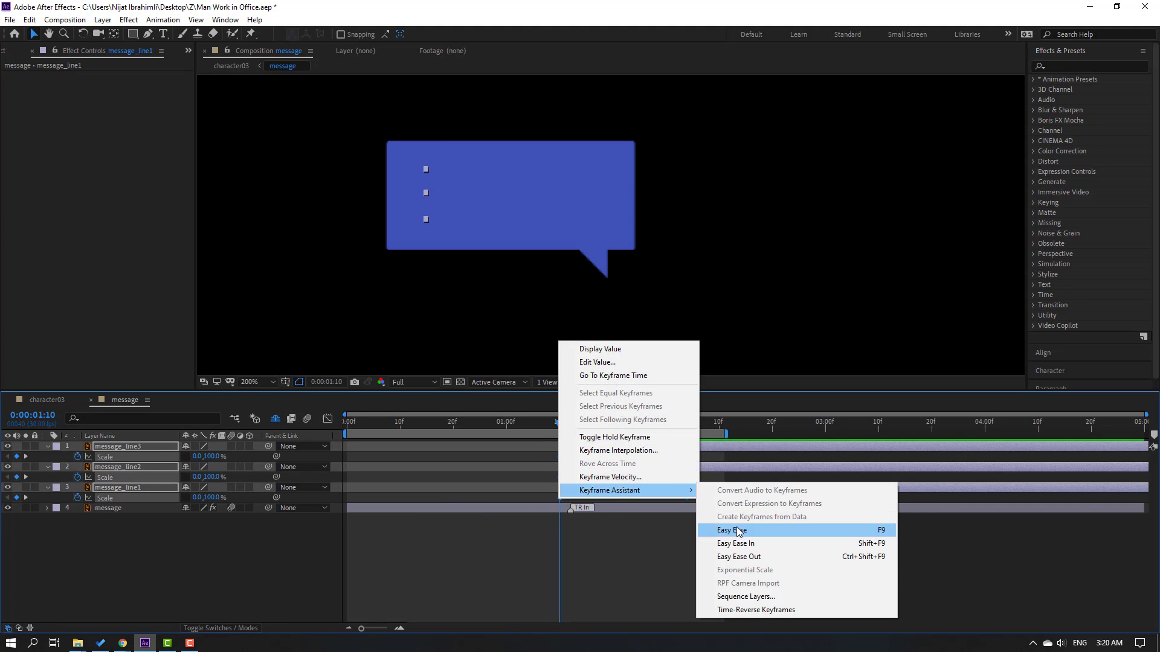
left_click(737, 531)
Step: Reshape the lines' Scale speed graph so the speed peaks early and eases out slowly, preview it, and return to the layer bars
left_click(327, 418)
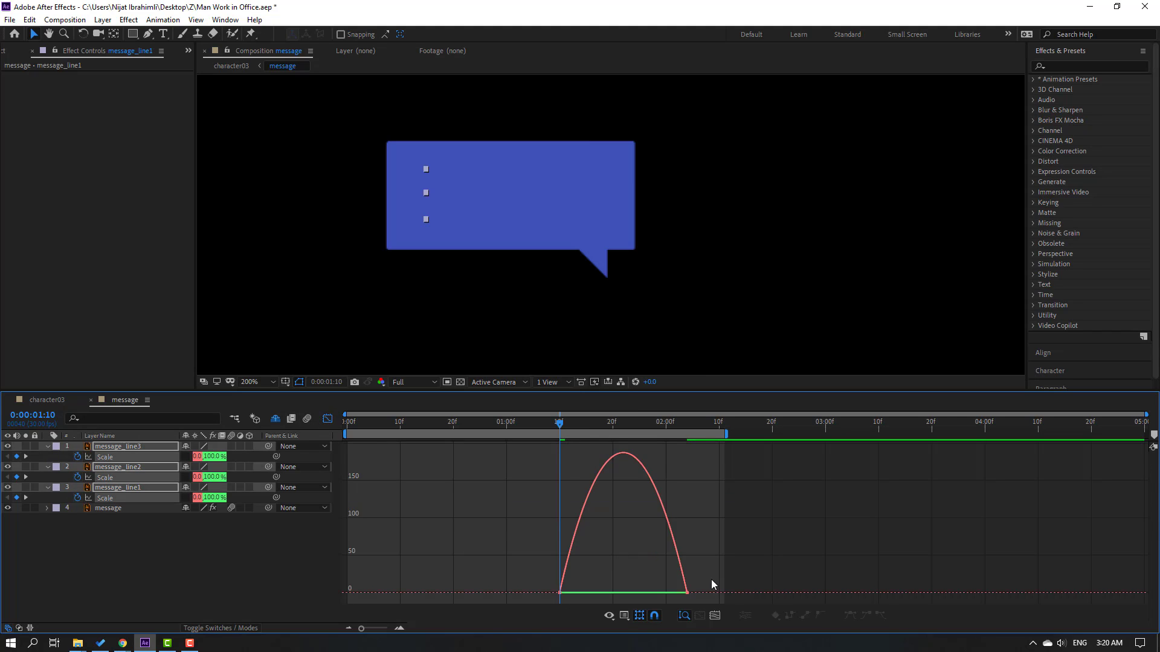
left_click_drag(729, 574, 635, 594)
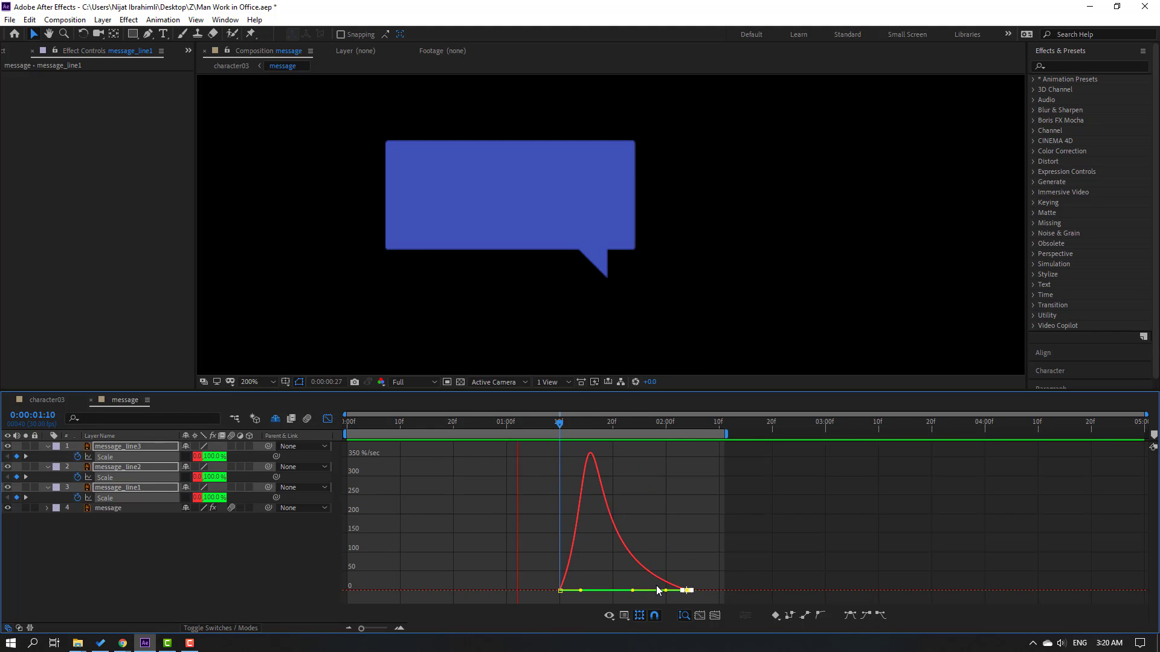
key("space")
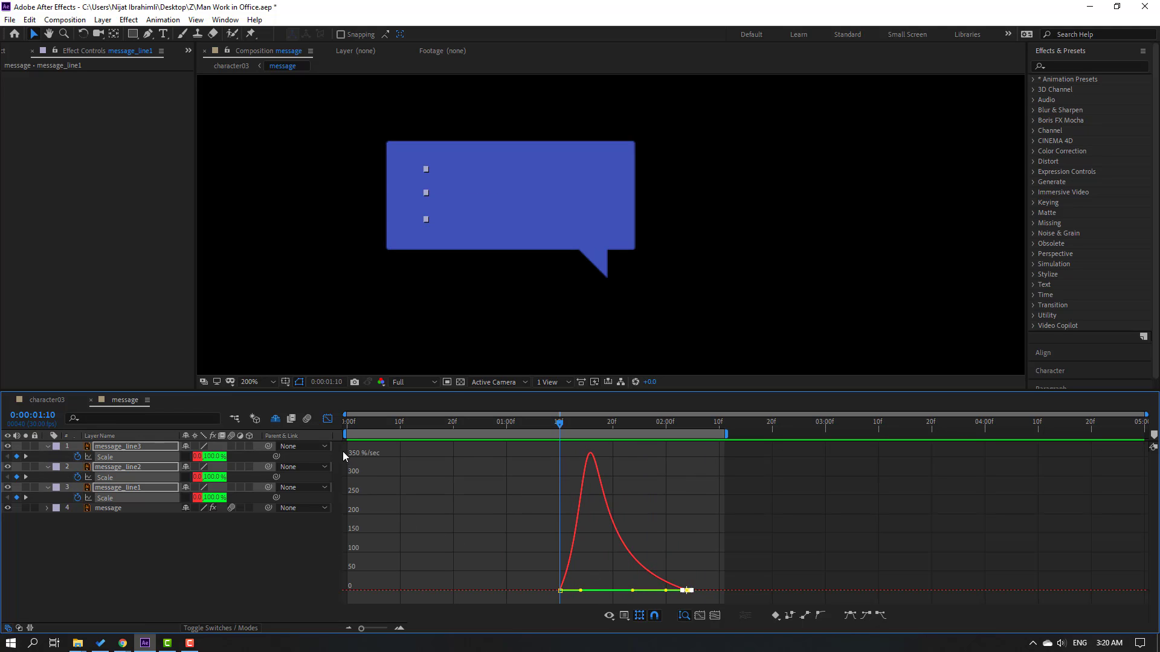
left_click(328, 420)
left_click(531, 556)
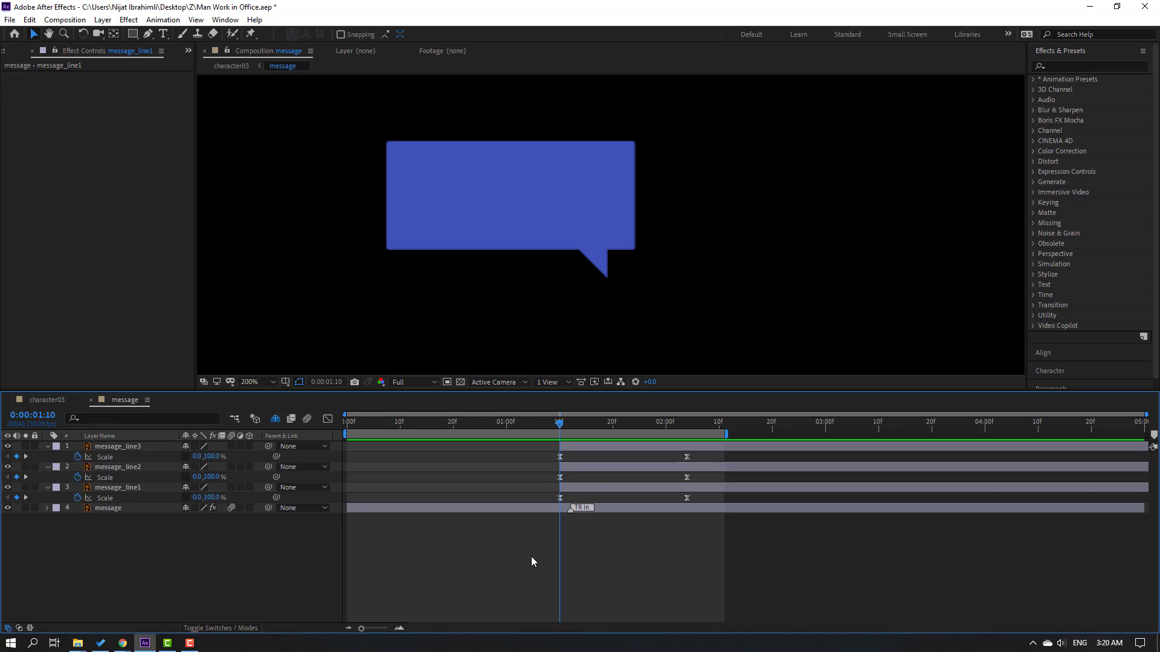
Step: Stagger the line layers to start at about 0:00:00:16 for message_line3, 0:00:00:27 for message_line2 and 0:00:01:08 for message_line1
left_click(596, 491)
key("space")
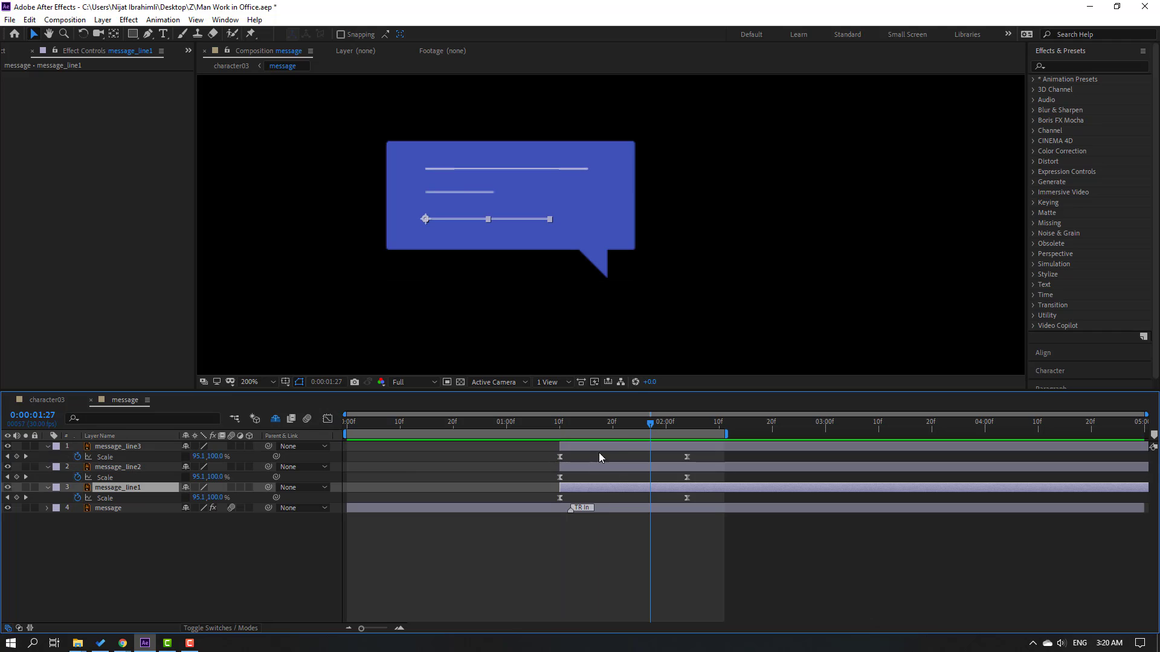
left_click_drag(599, 452, 591, 448)
left_click_drag(497, 447, 482, 447)
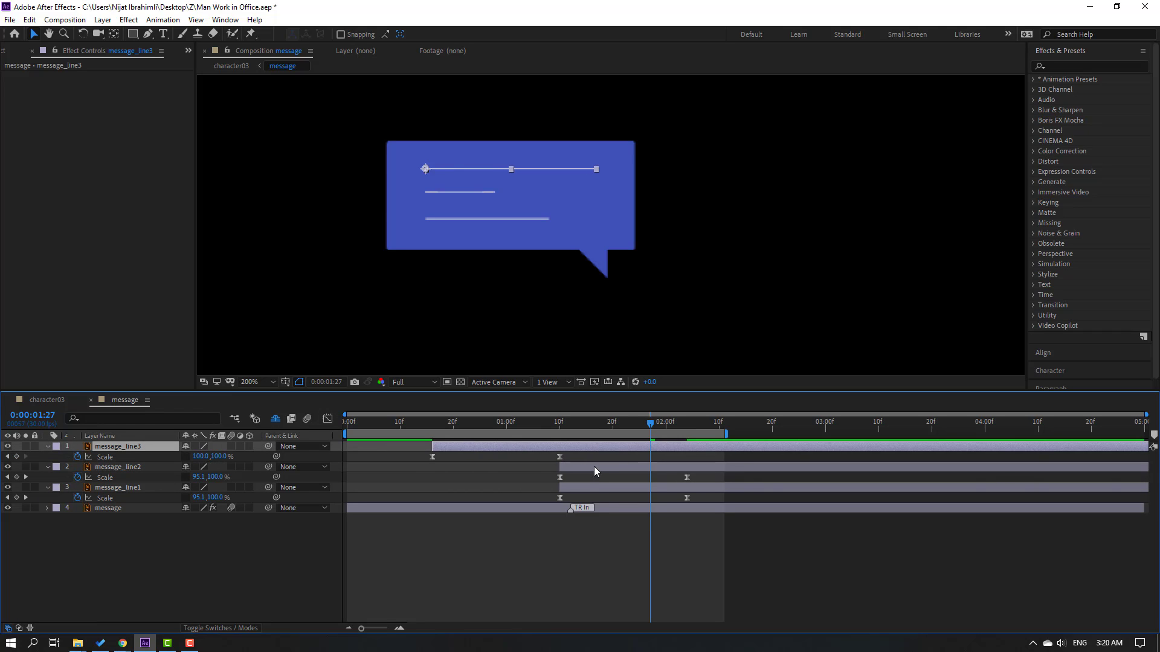
left_click_drag(594, 467, 524, 467)
left_click_drag(590, 490, 580, 489)
Step: Move the three message line layers together about 10 frames earlier, so message_line3 starts near 0:00:00:06, and preview the timing
left_click(513, 467, "shift")
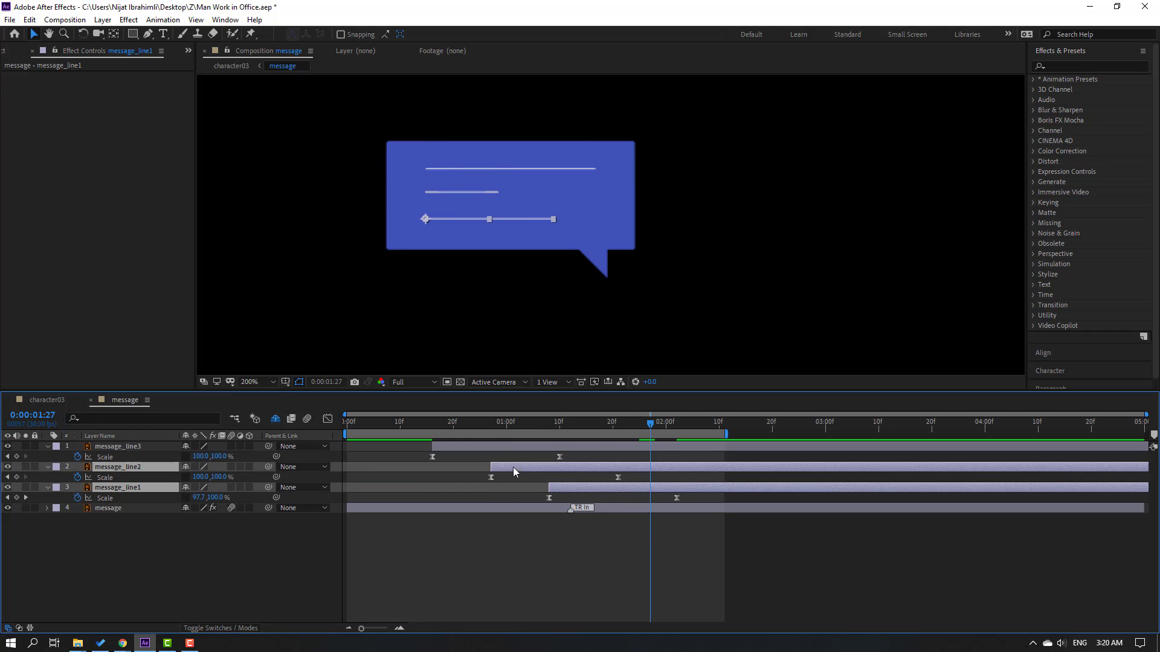
left_click(503, 448, "shift")
mouse_move(449, 426)
left_mouse_down()
mouse_move(406, 425)
mouse_move(448, 426)
left_mouse_up()
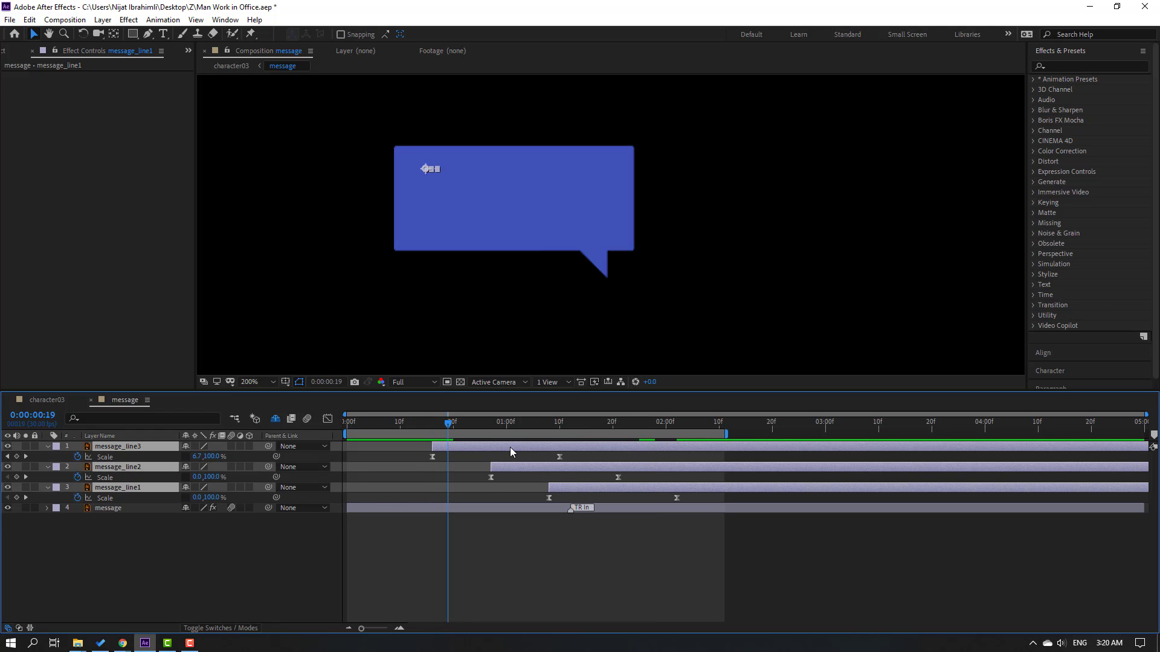
left_click_drag(506, 447, 476, 442)
key("space")
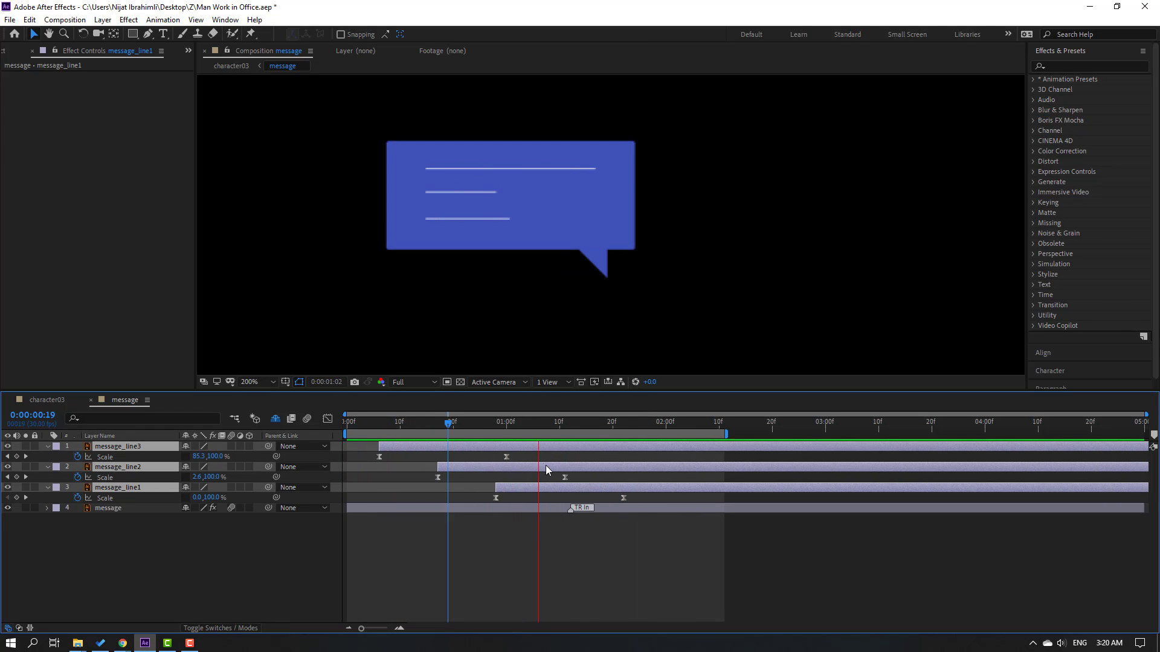
key("space")
Step: Review the finished bubble animation and close the message composition to return to character03
left_click_drag(476, 421, 681, 423)
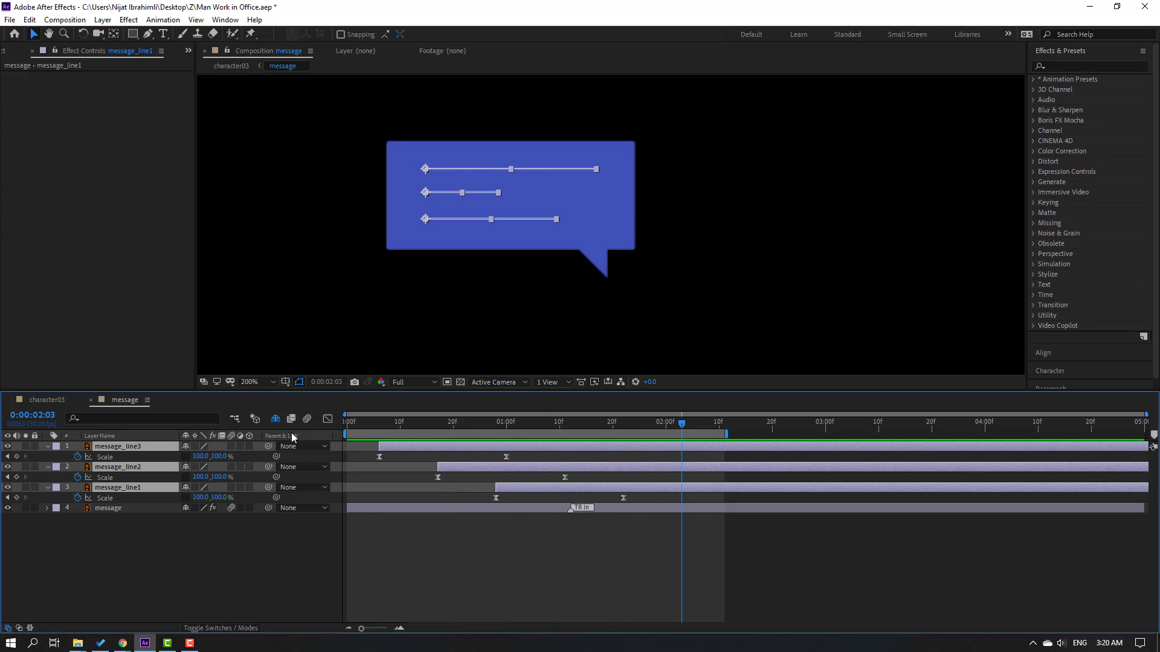
left_click_drag(269, 451, 135, 505)
key("space")
key("space")
left_click(92, 401)
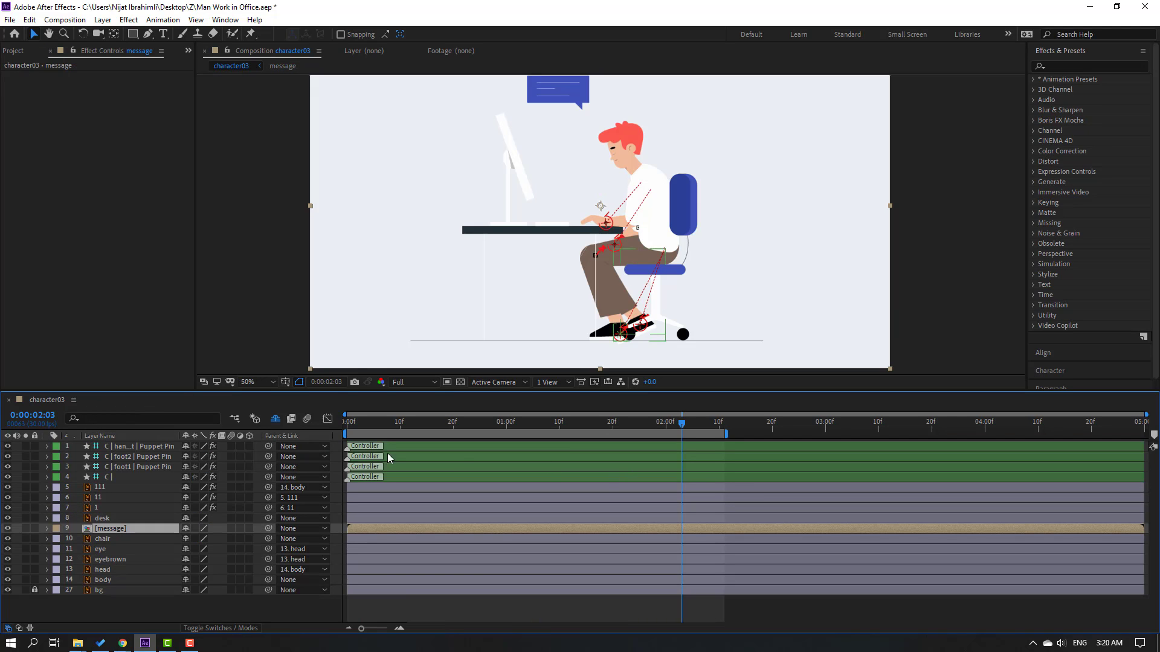
Step: Delay the message layer in character03 to start at about 0:00:00:17 and preview the scene
left_click_drag(379, 425, 581, 421)
left_click_drag(362, 530, 569, 530)
key("space")
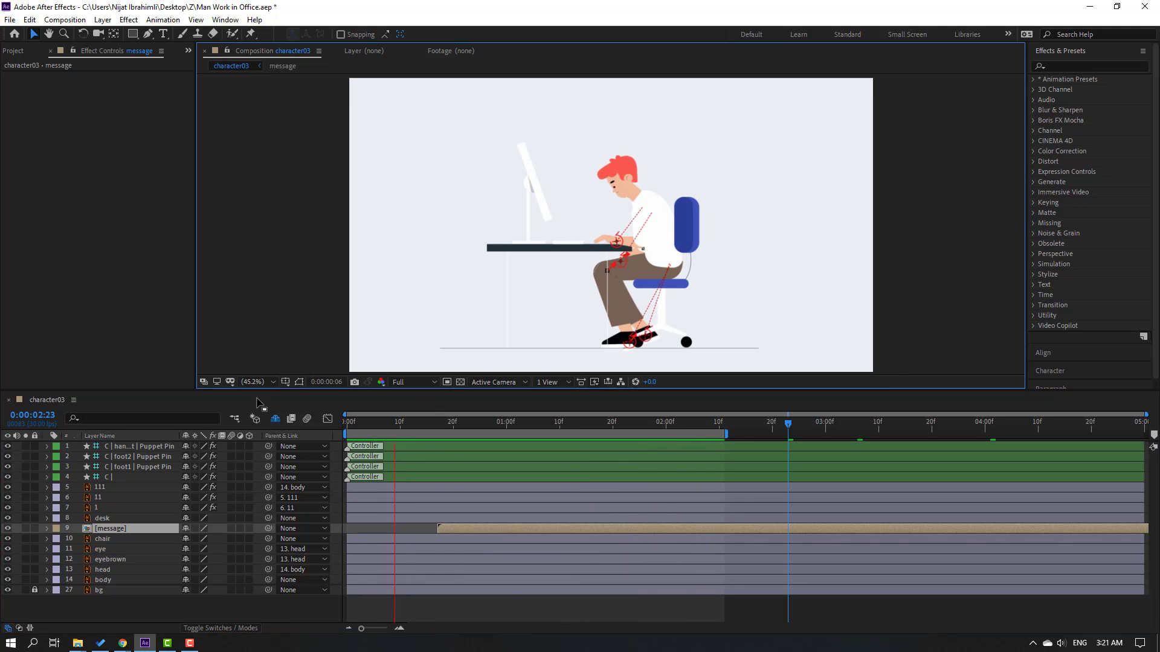